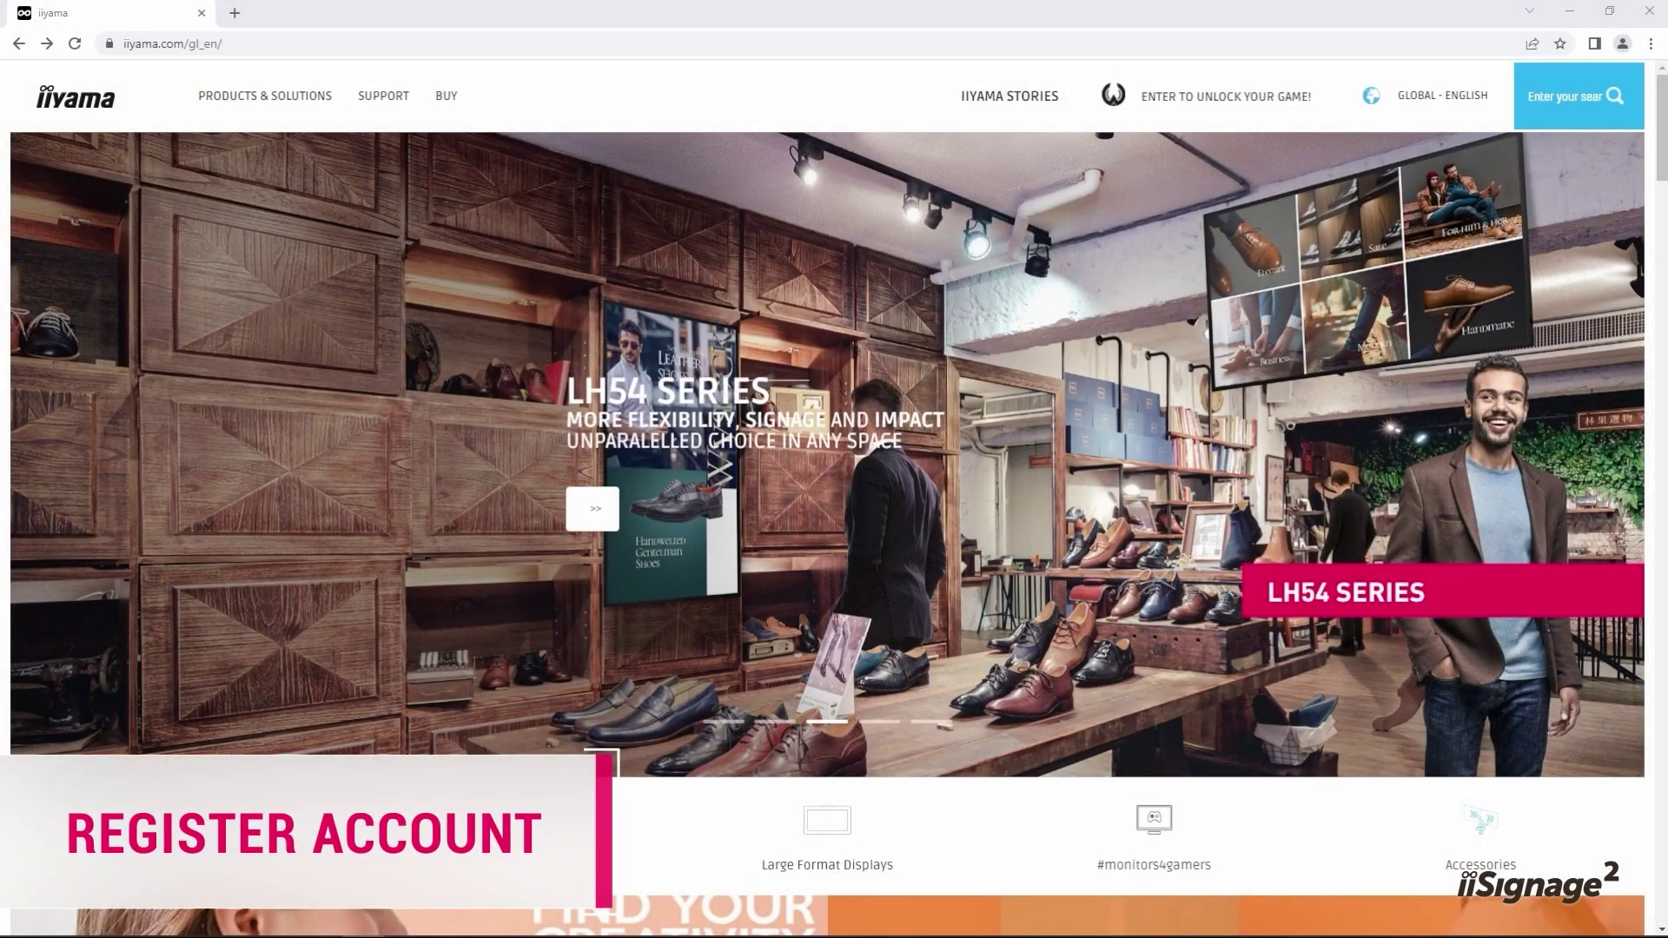
# Load the iiyama-cms.com CMS login page in the browser
pyautogui.click(253, 44)
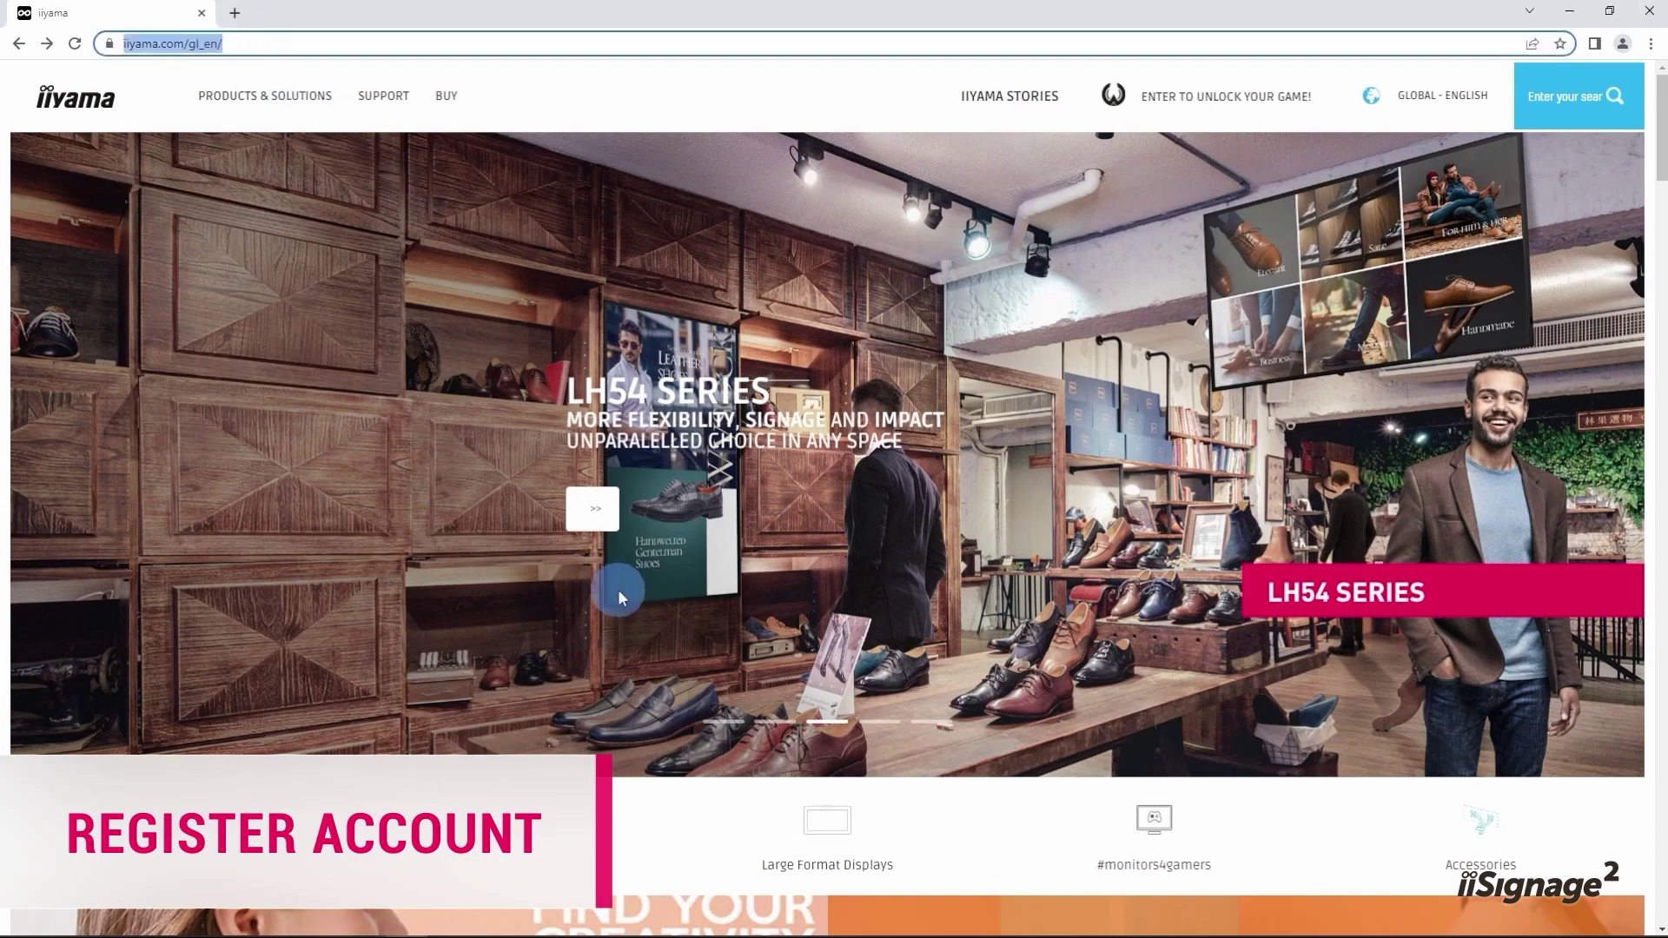
pyautogui.write('iiyama-cms.')
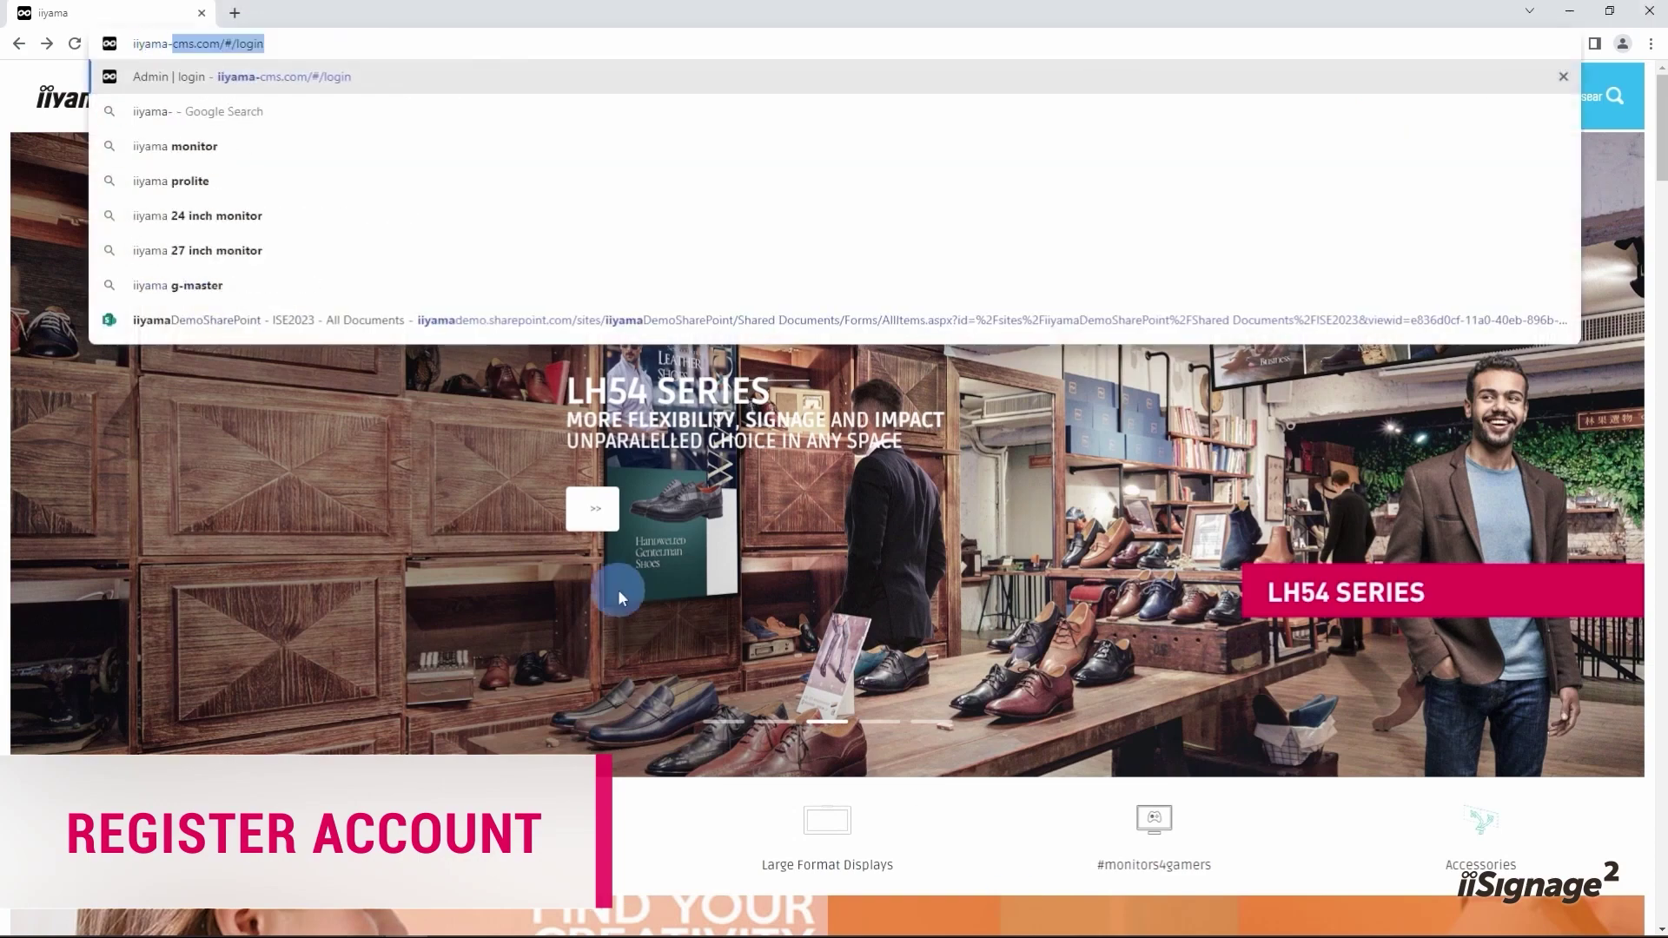
pyautogui.press('End')
pyautogui.press('Return')
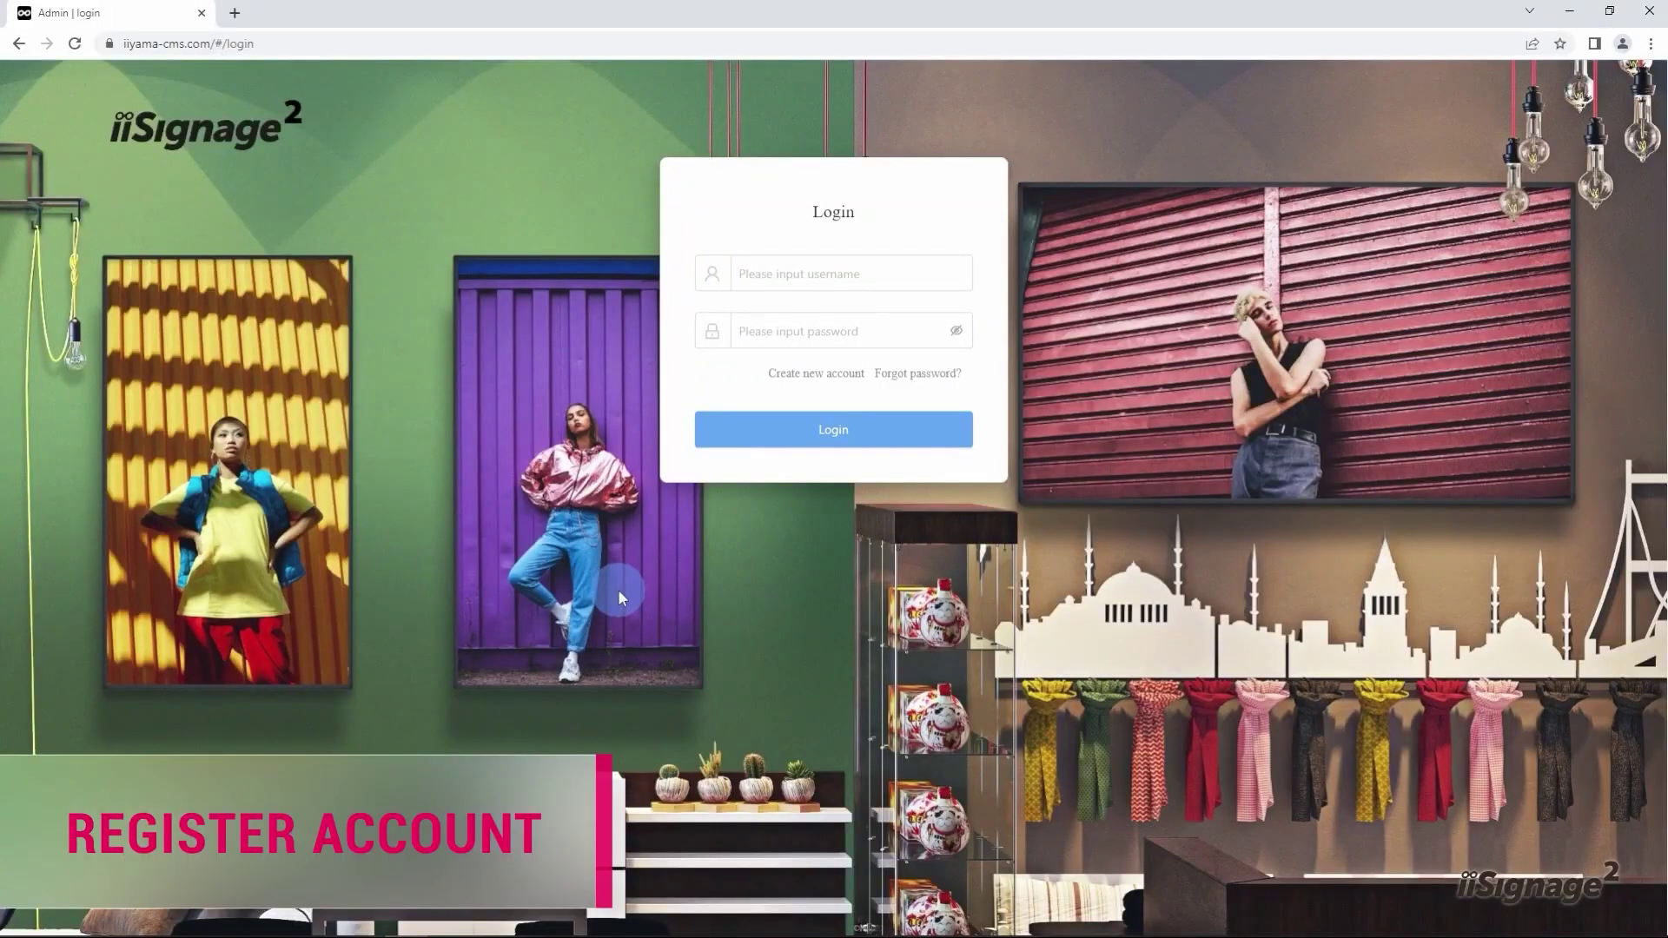
# Start a new account with login ID Test123, a password and the account e-mail address
pyautogui.click(786, 384)
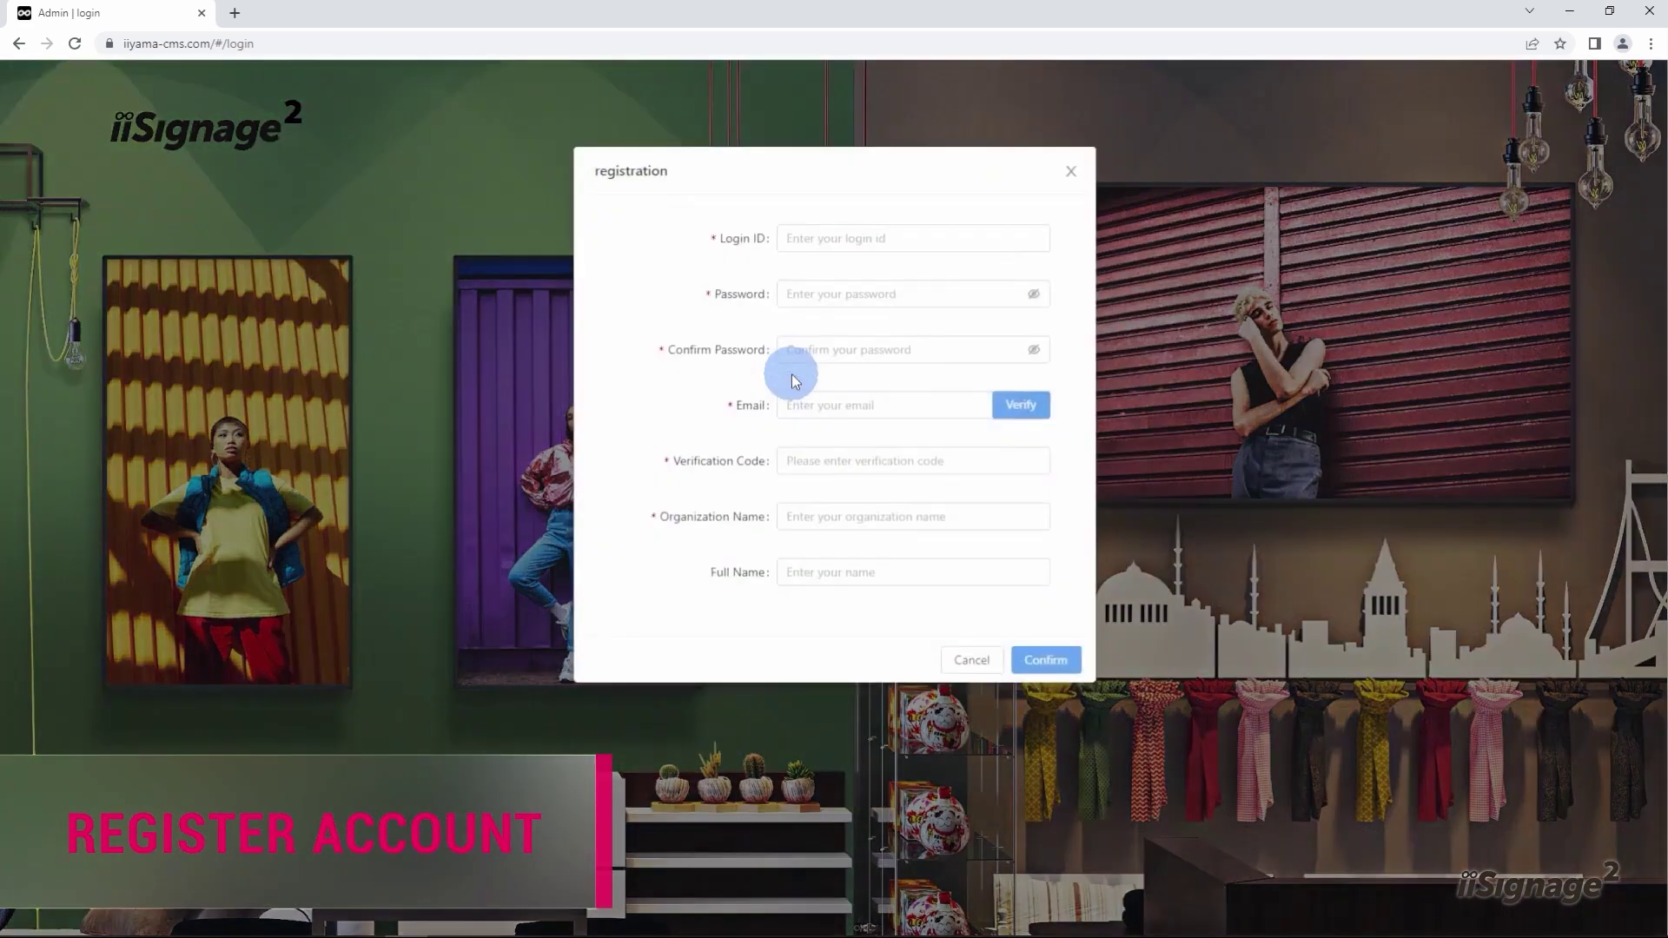
pyautogui.click(845, 236)
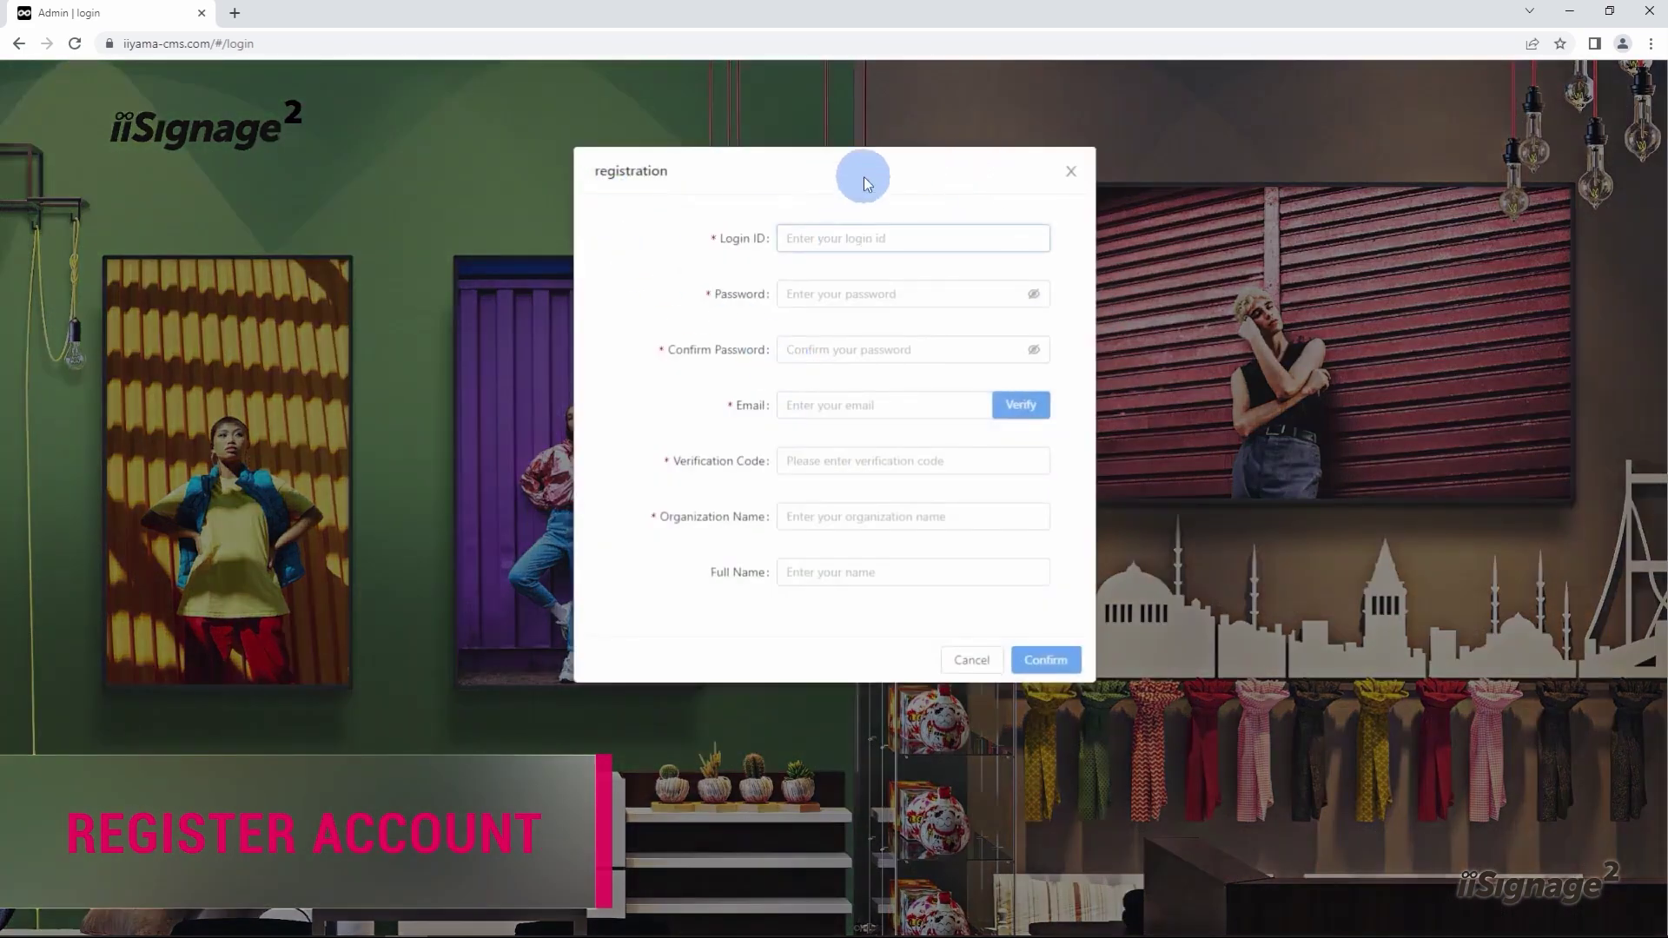
pyautogui.write('Test')
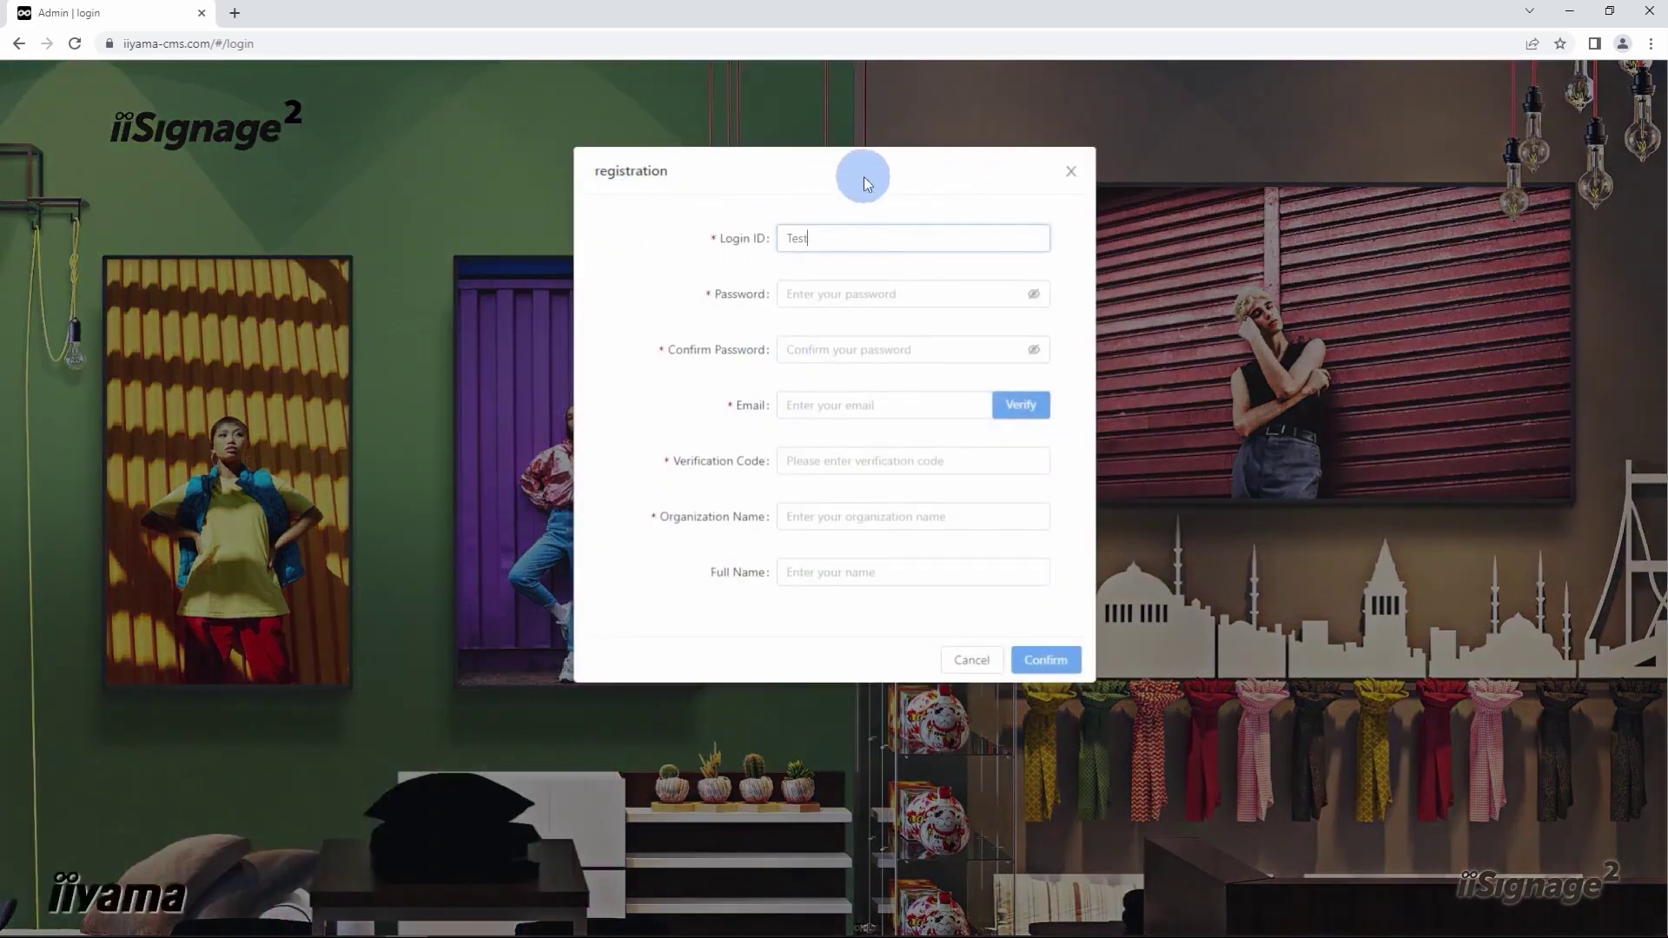
pyautogui.write('123')
pyautogui.press('Tab')
pyautogui.write('••••••••••')
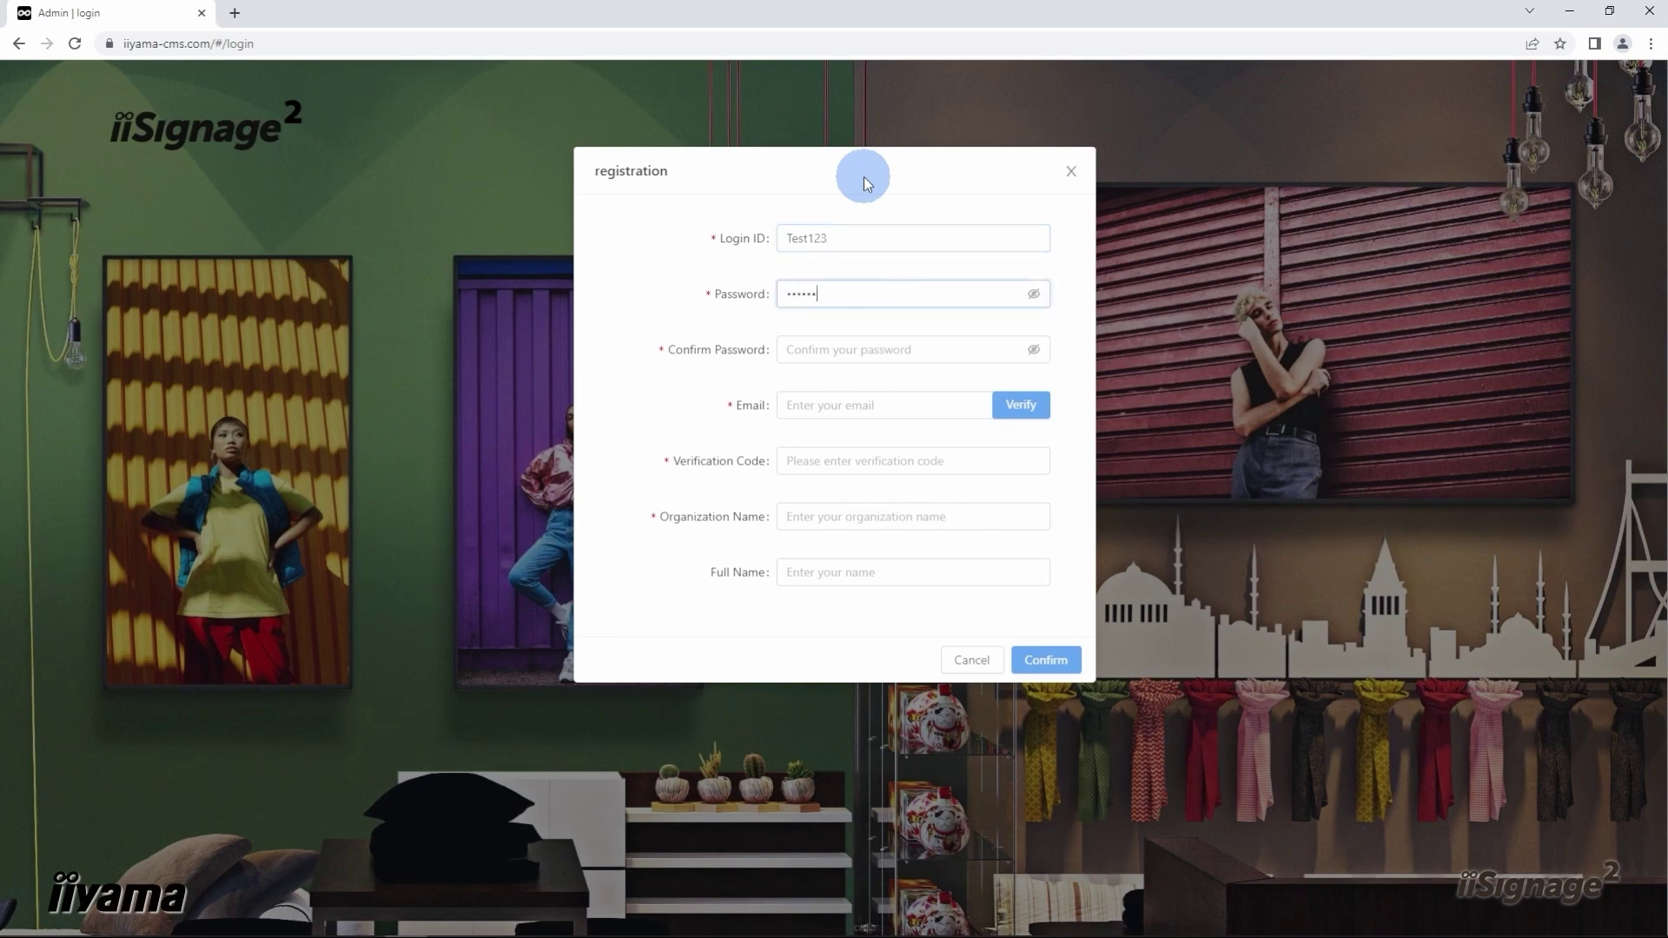
pyautogui.press('Tab')
pyautogui.write('••••••••••')
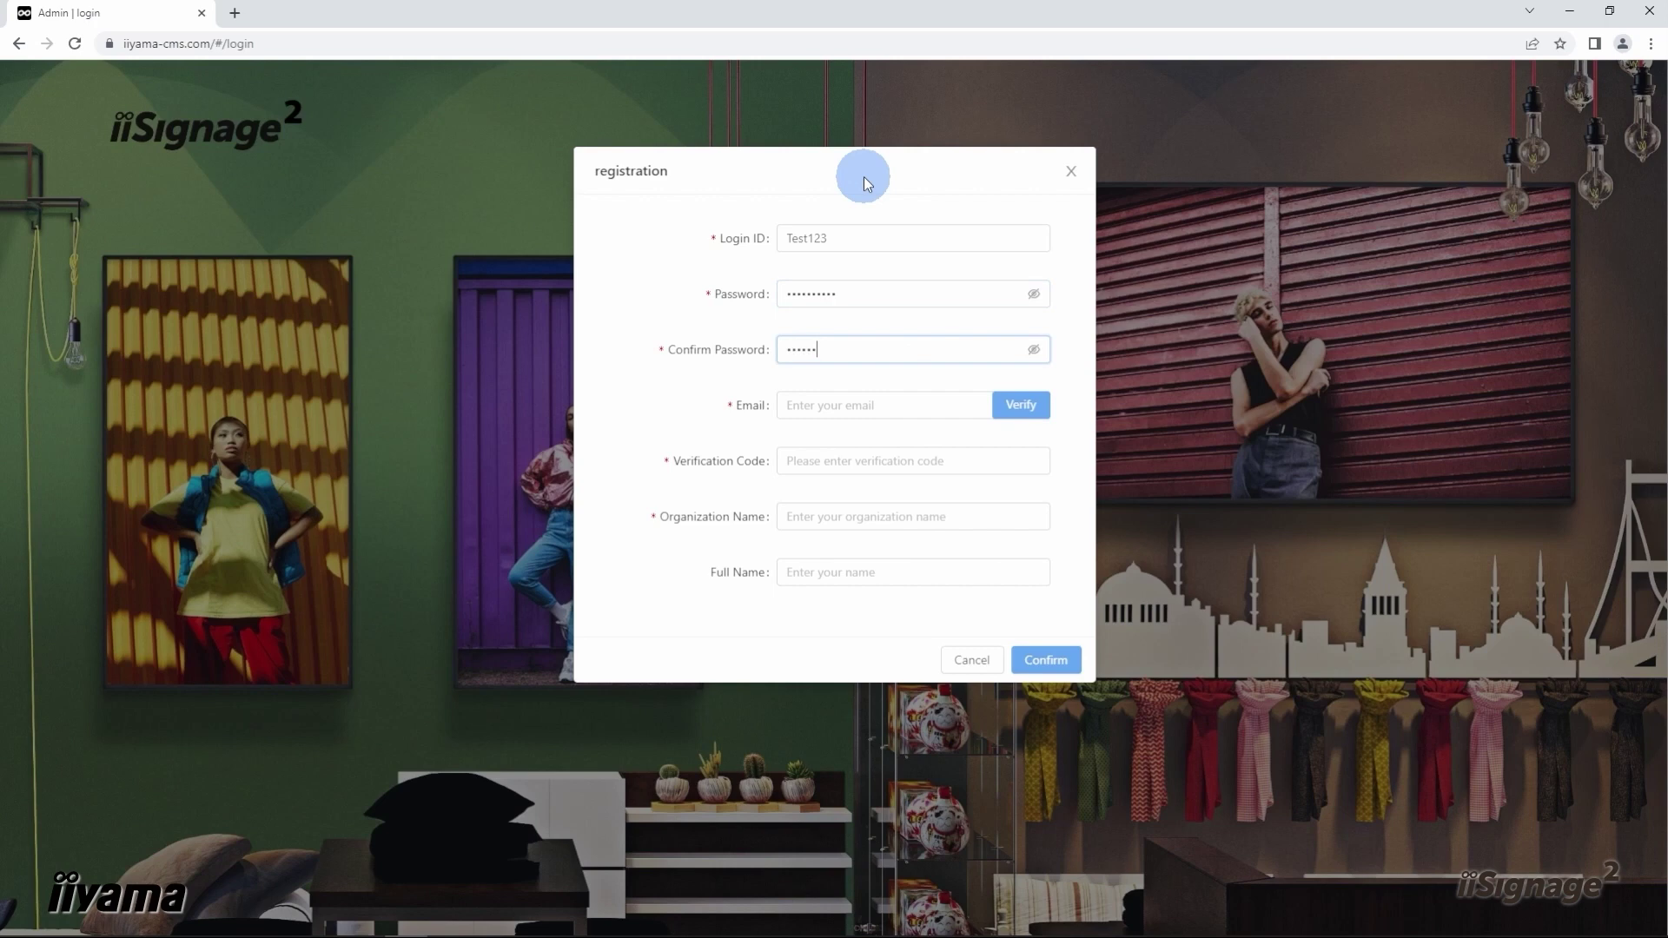
pyautogui.press('Tab')
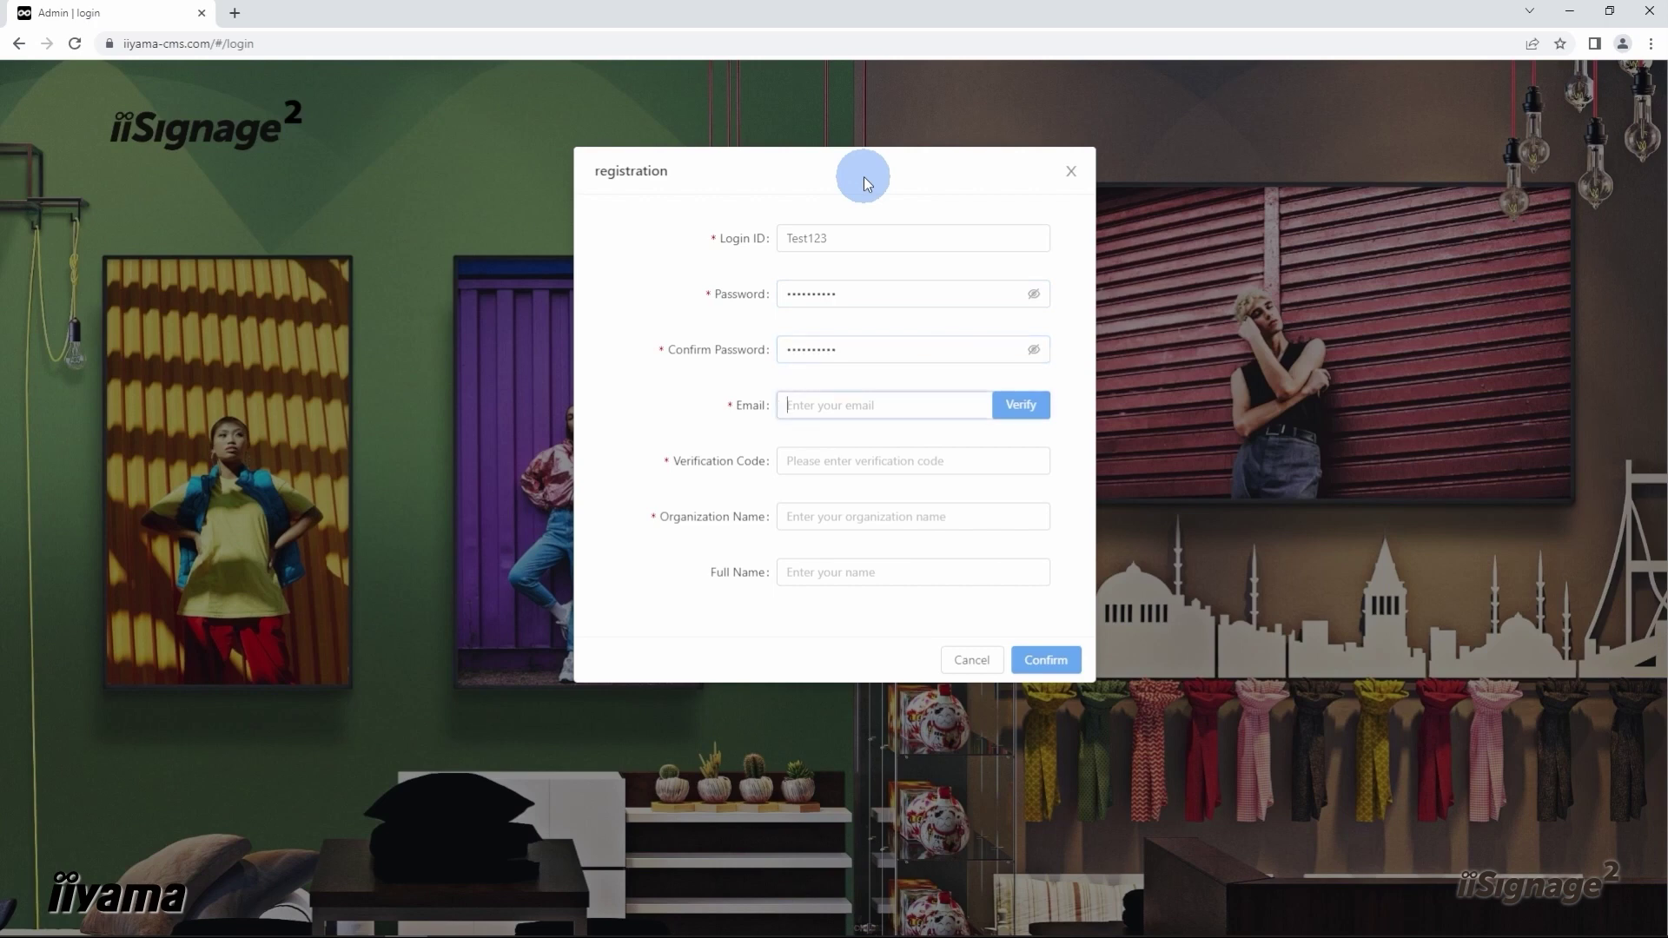
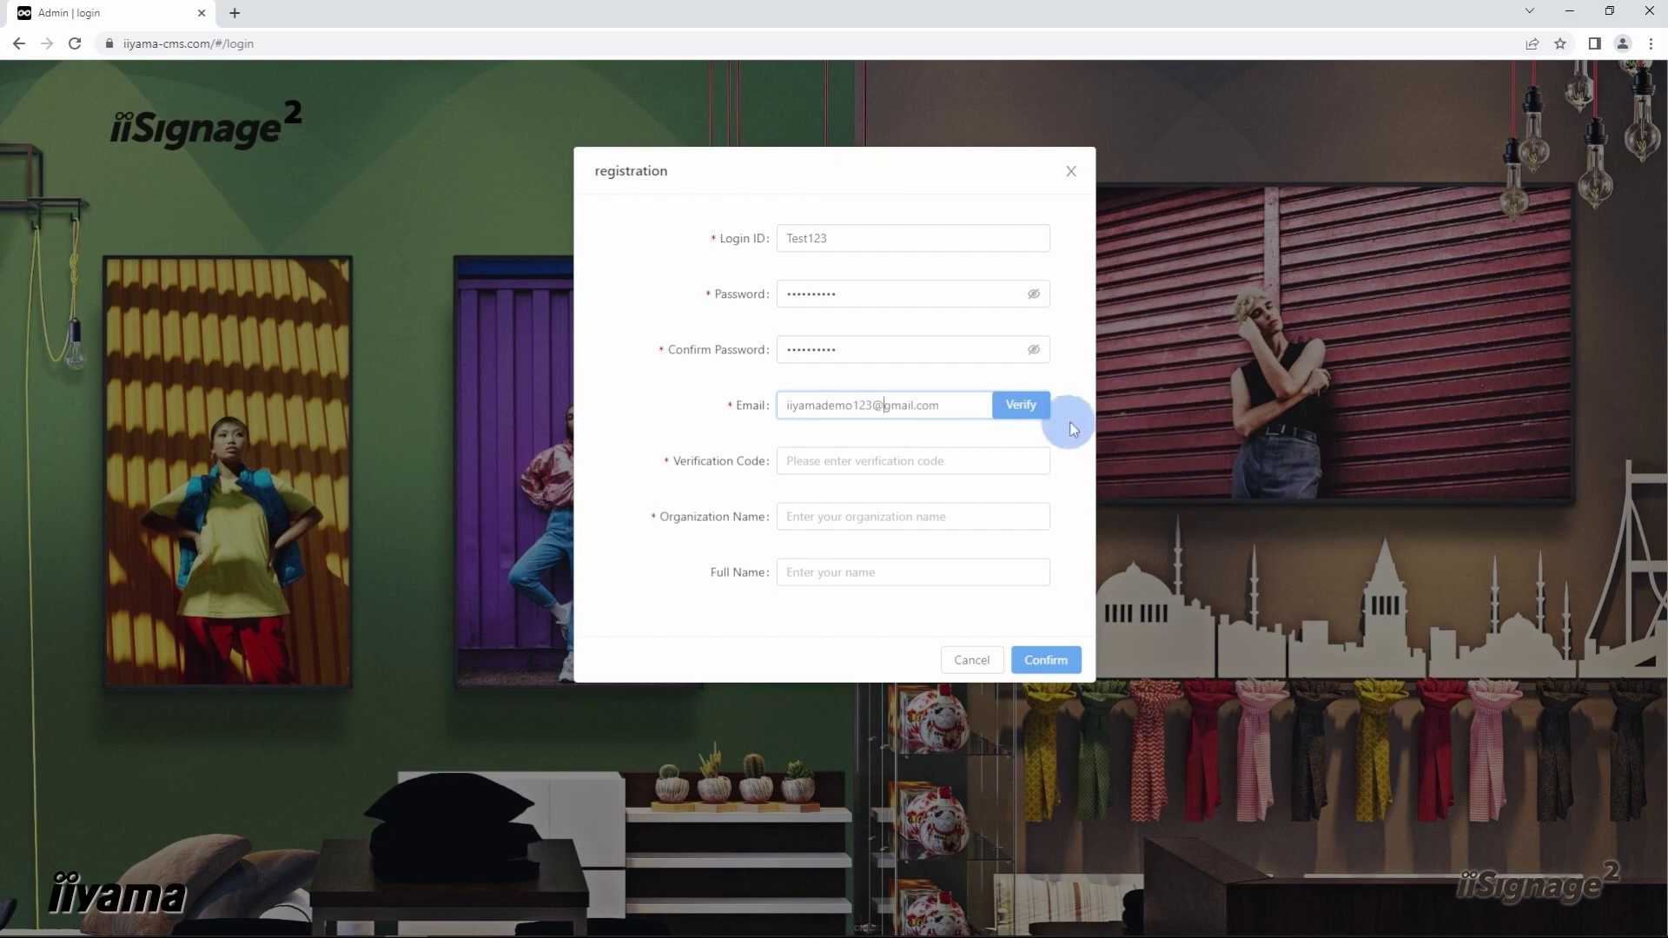
# Verify the e-mail with the received code, enter organization Test21345, then close the form
pyautogui.click(1025, 405)
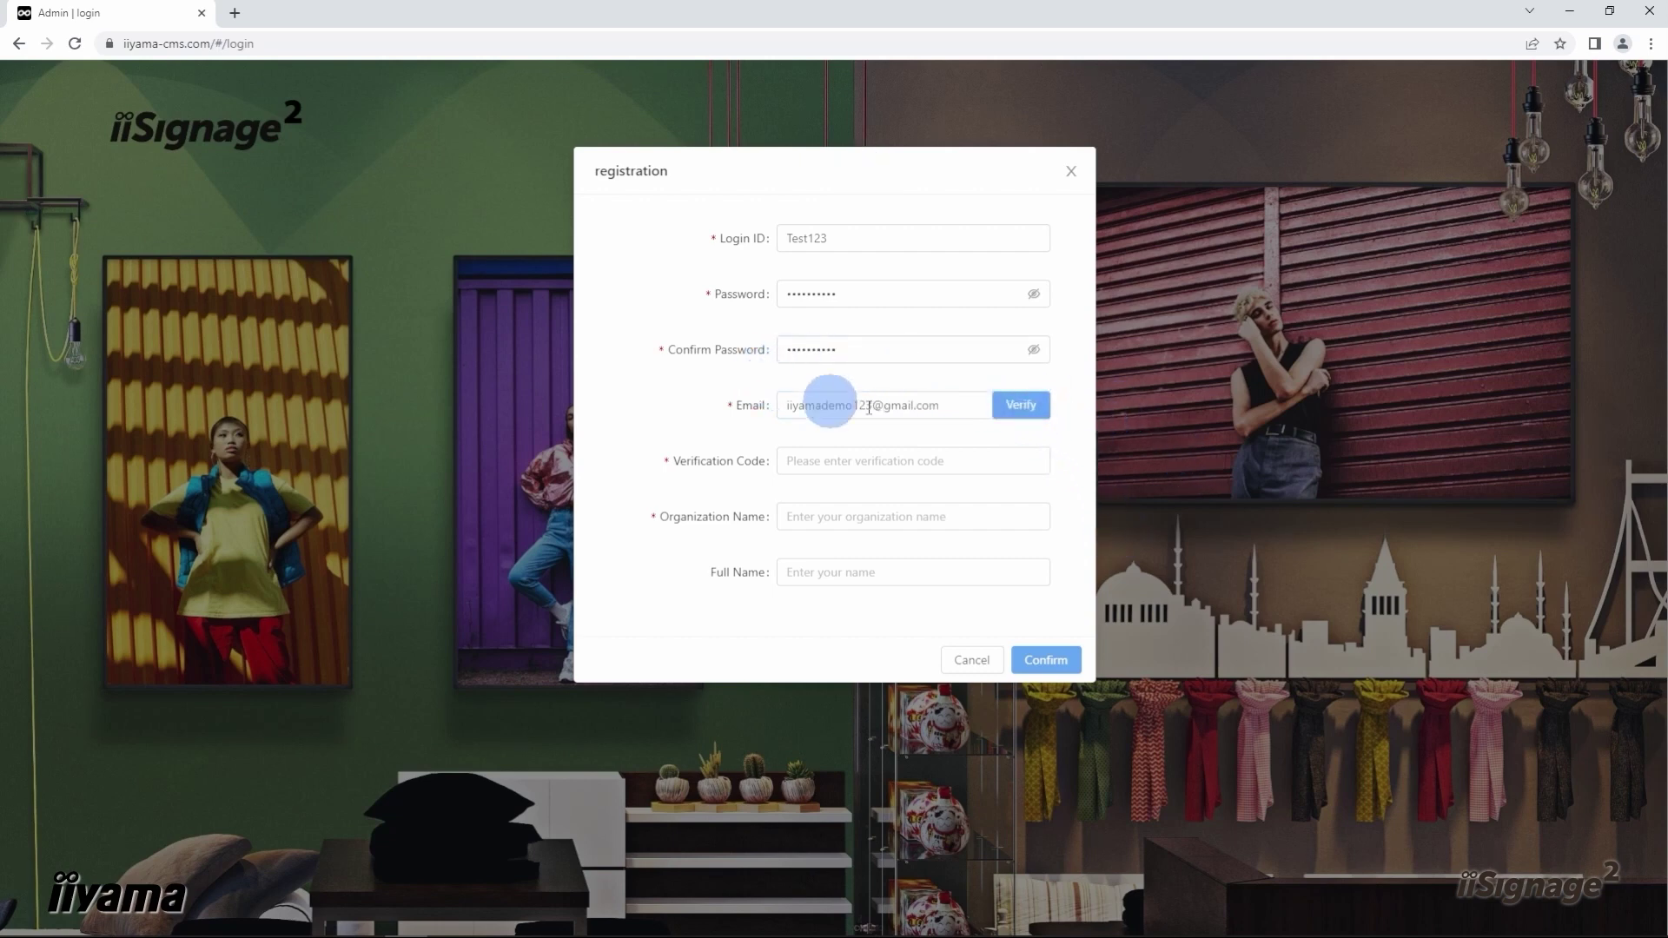
pyautogui.click(836, 462)
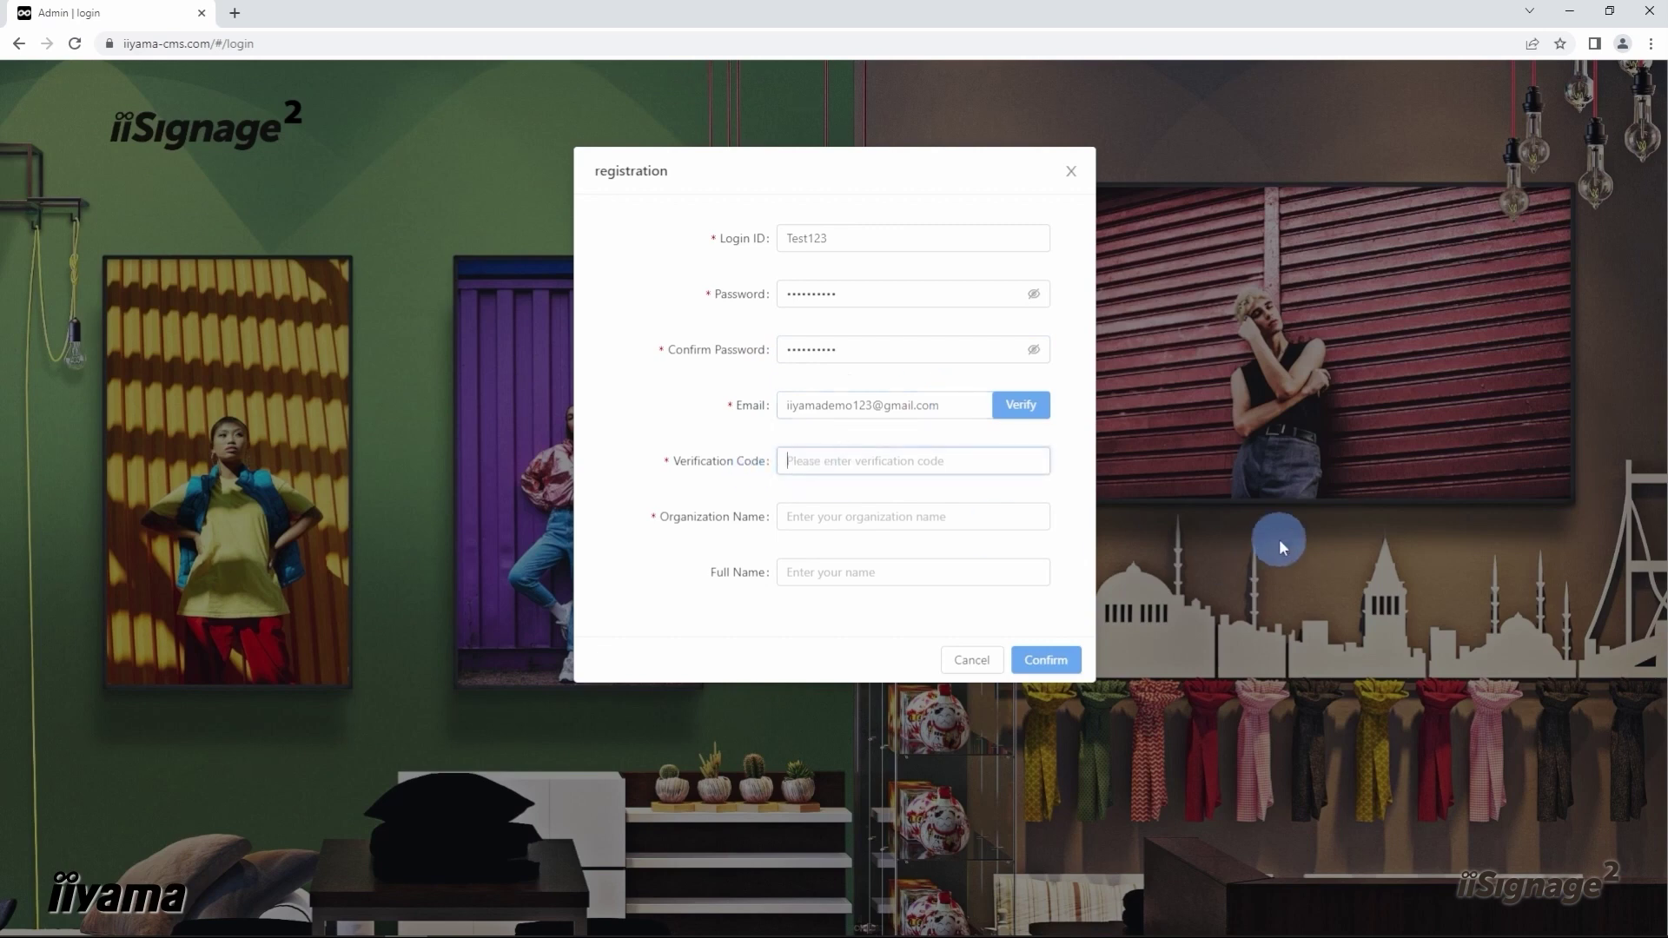
pyautogui.click(923, 522)
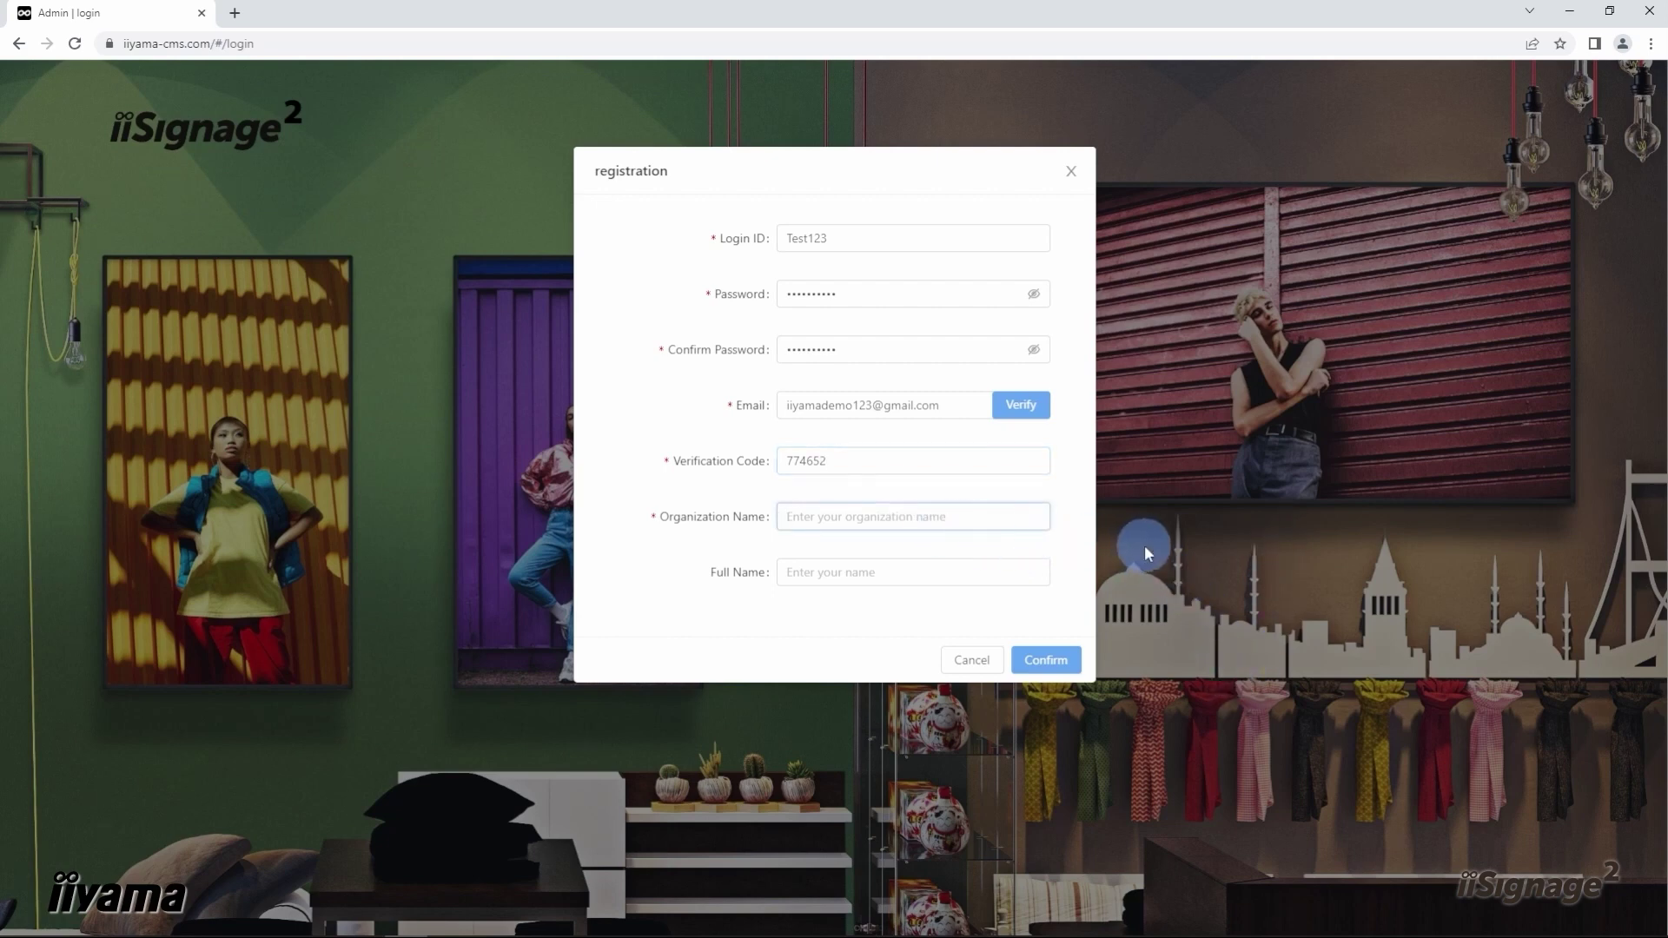
pyautogui.write('Test21345')
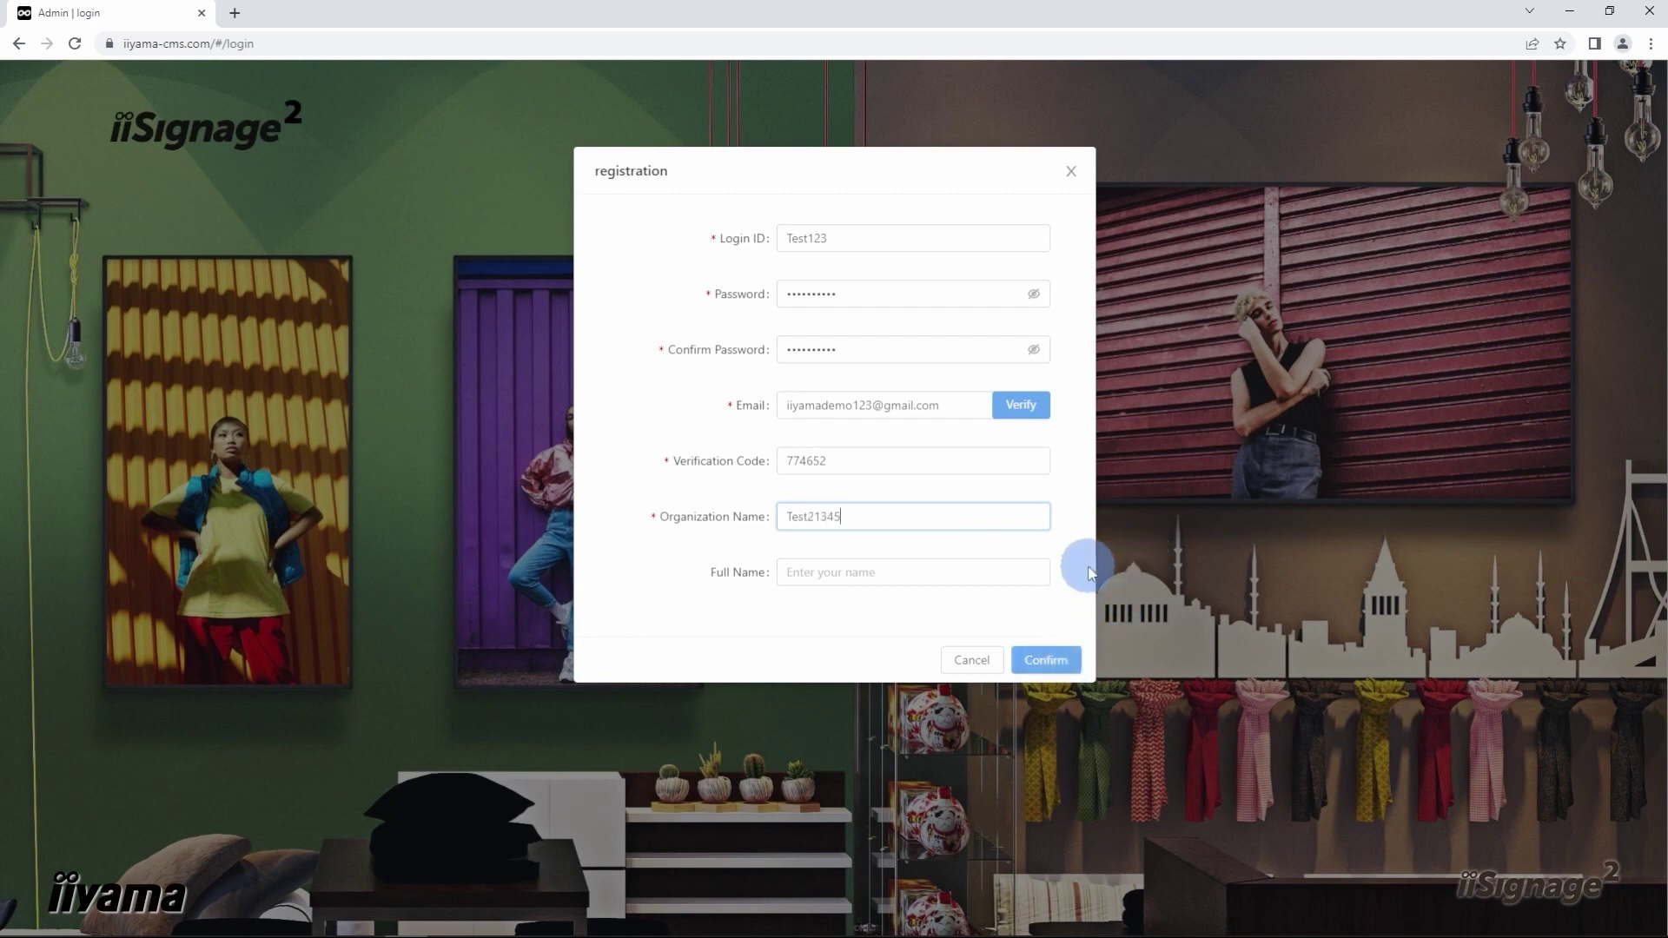
pyautogui.click(1074, 539)
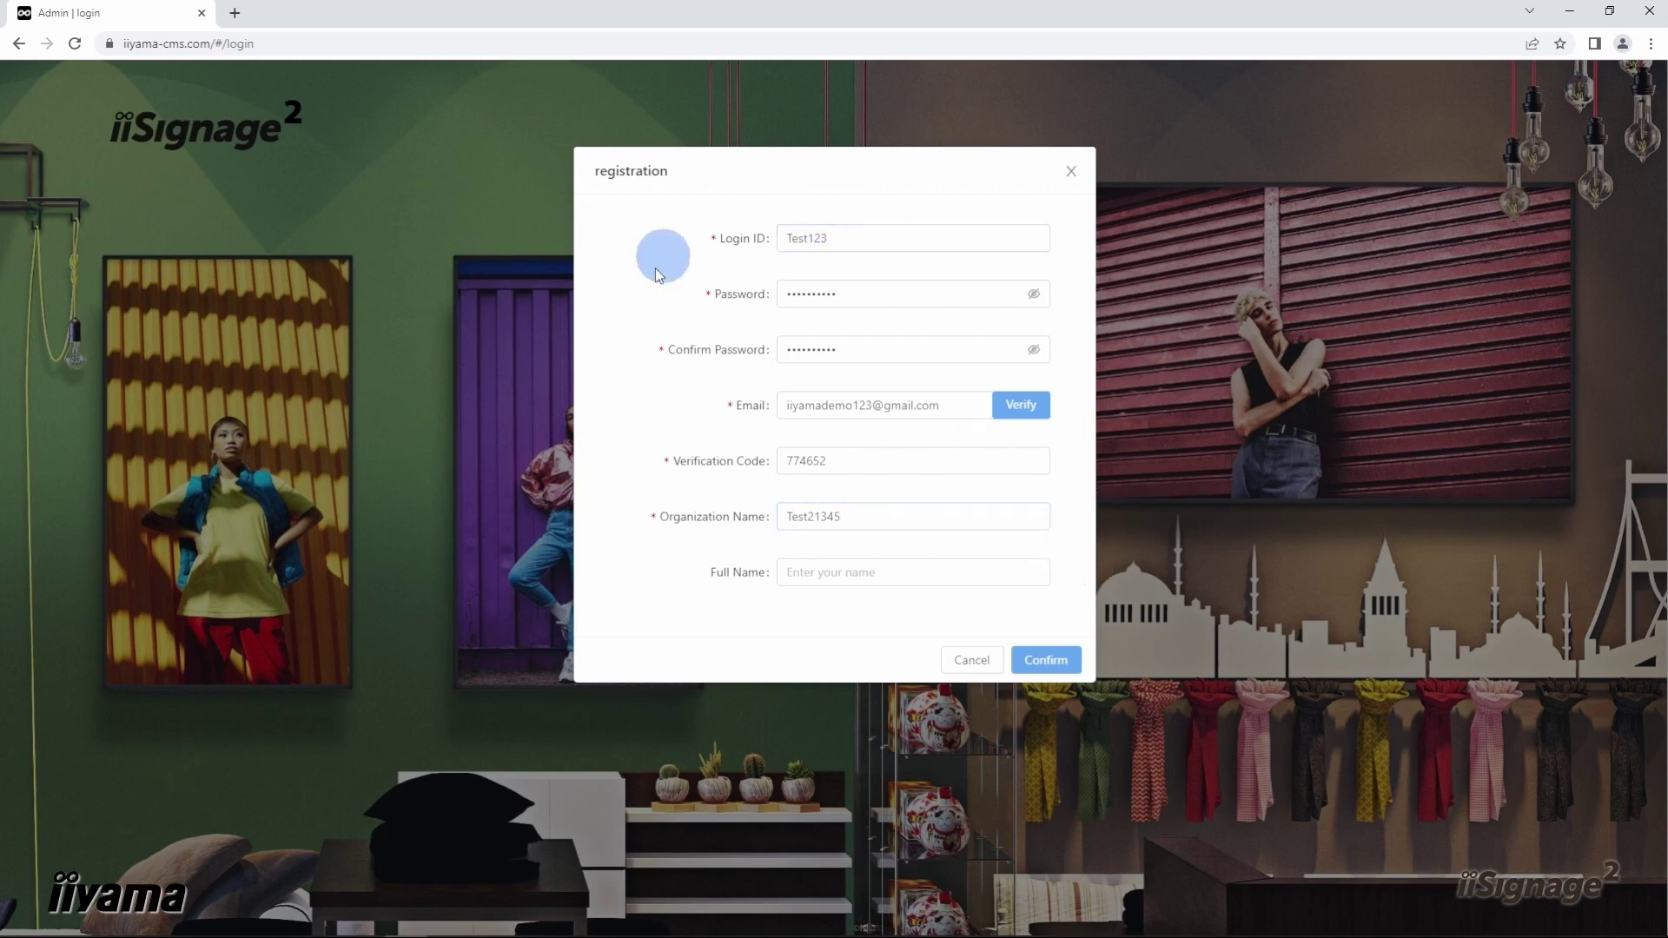
pyautogui.click(811, 516)
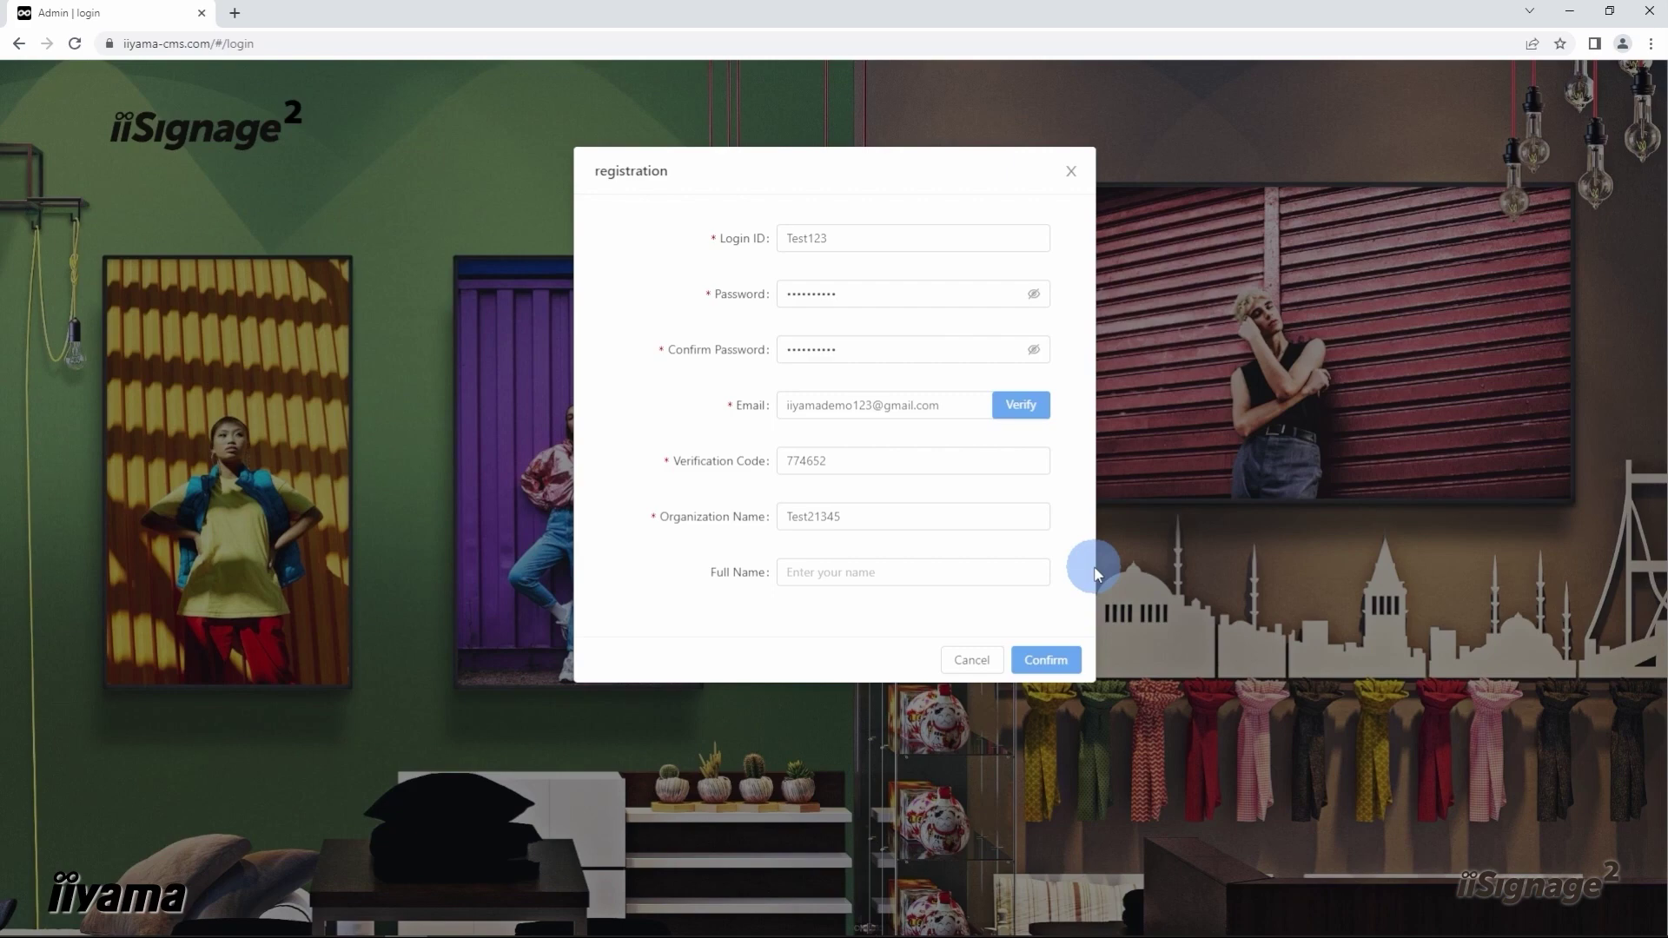
pyautogui.click(1071, 171)
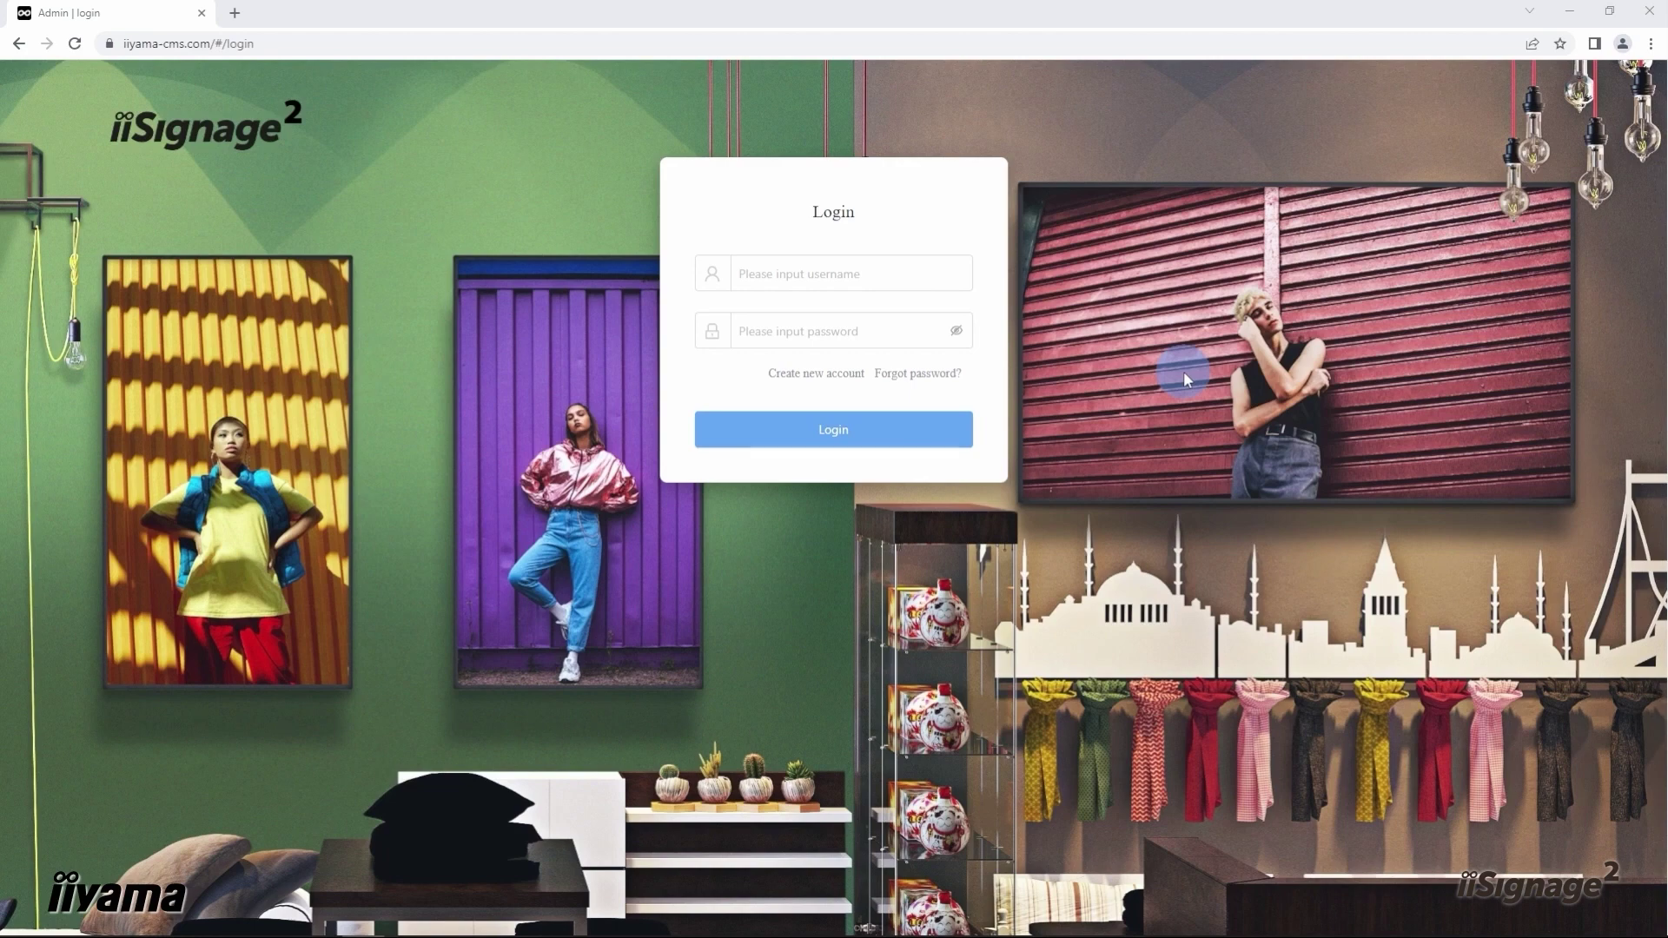
# Check the password recovery form, then log in as Test123 with the account password
pyautogui.click(919, 376)
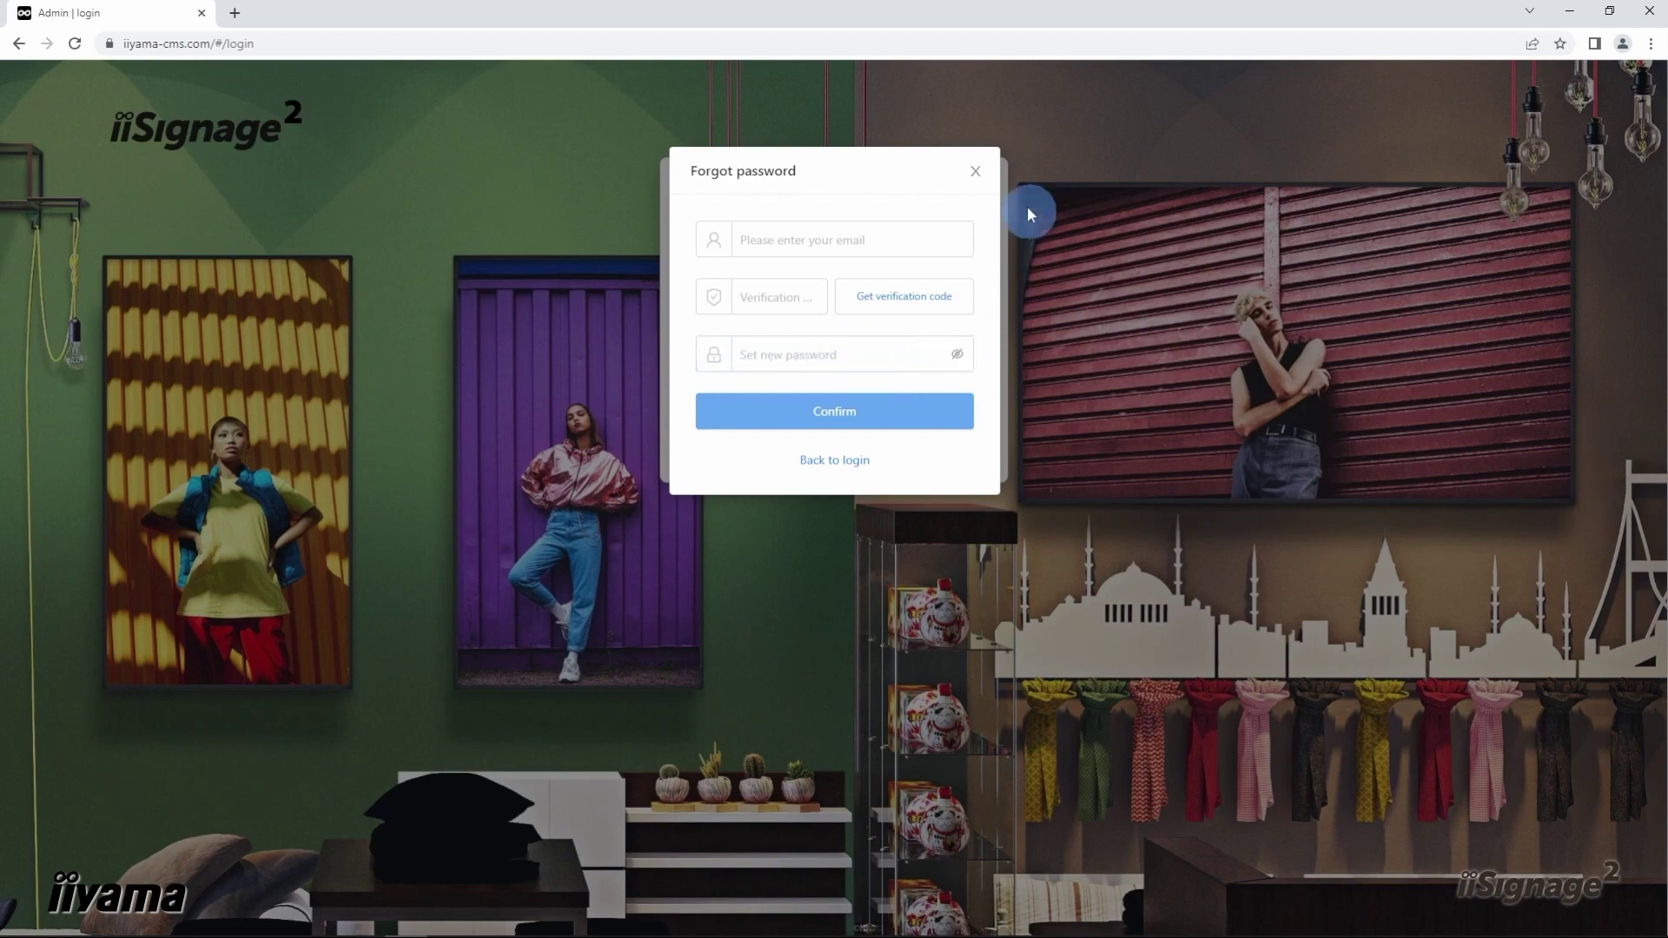
pyautogui.click(975, 171)
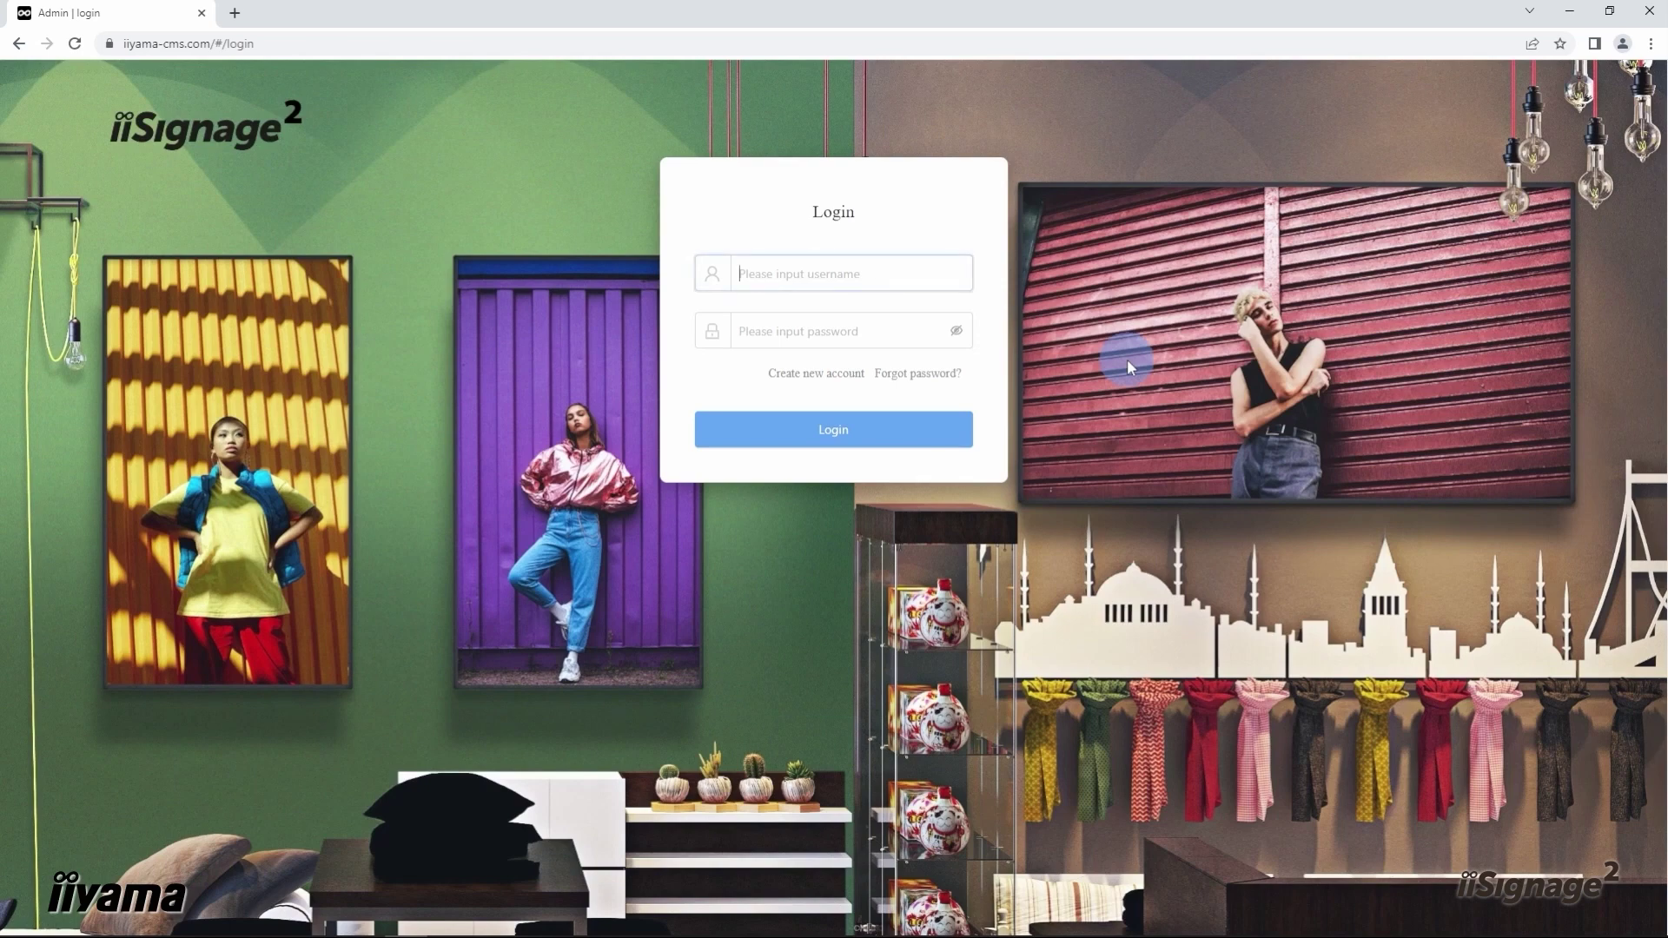
pyautogui.write('Test123')
pyautogui.press('Tab')
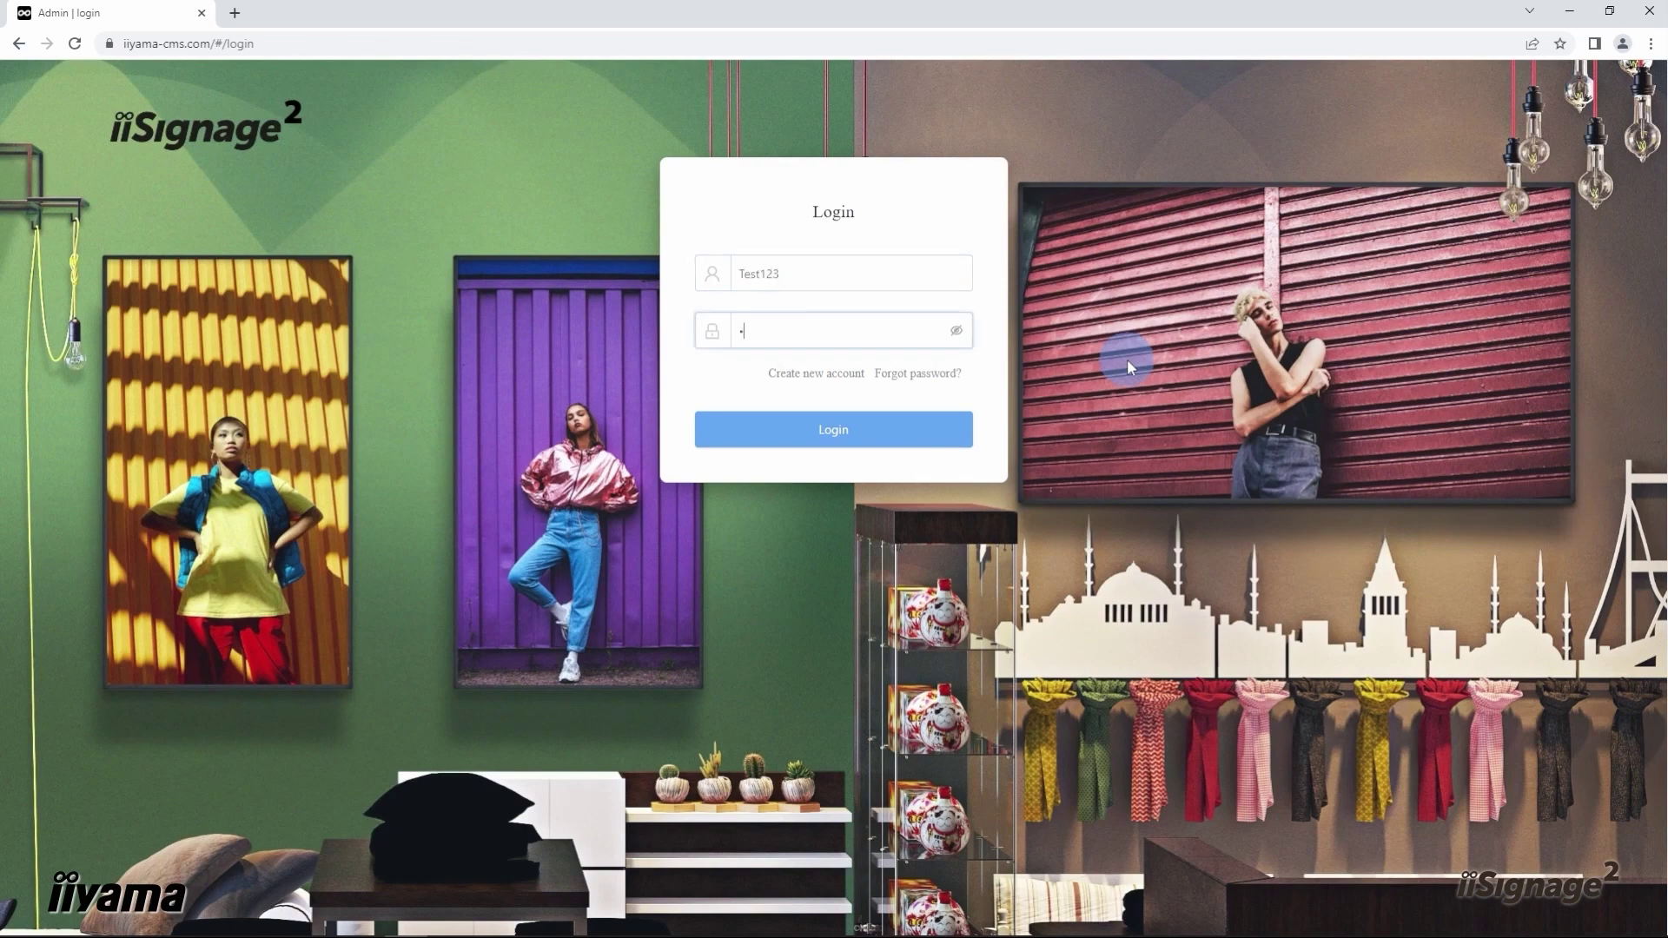
pyautogui.press('Return')
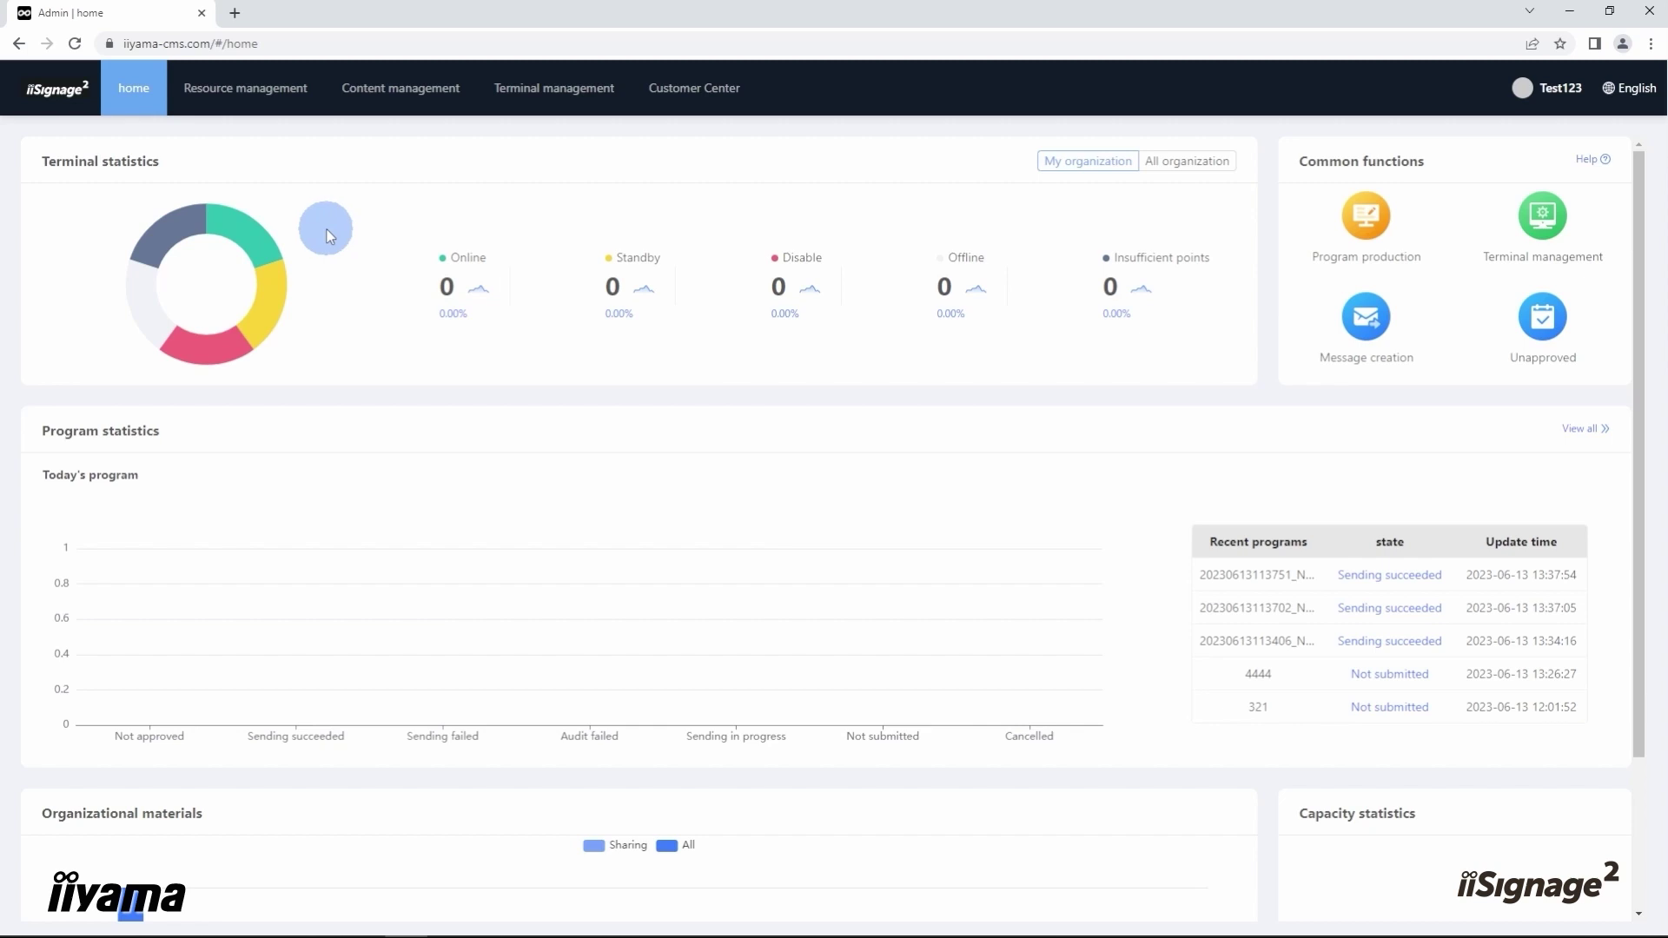
# Open Personal center from the user-name menu and highlight the Institution ID value
pyautogui.moveTo(1546, 90)
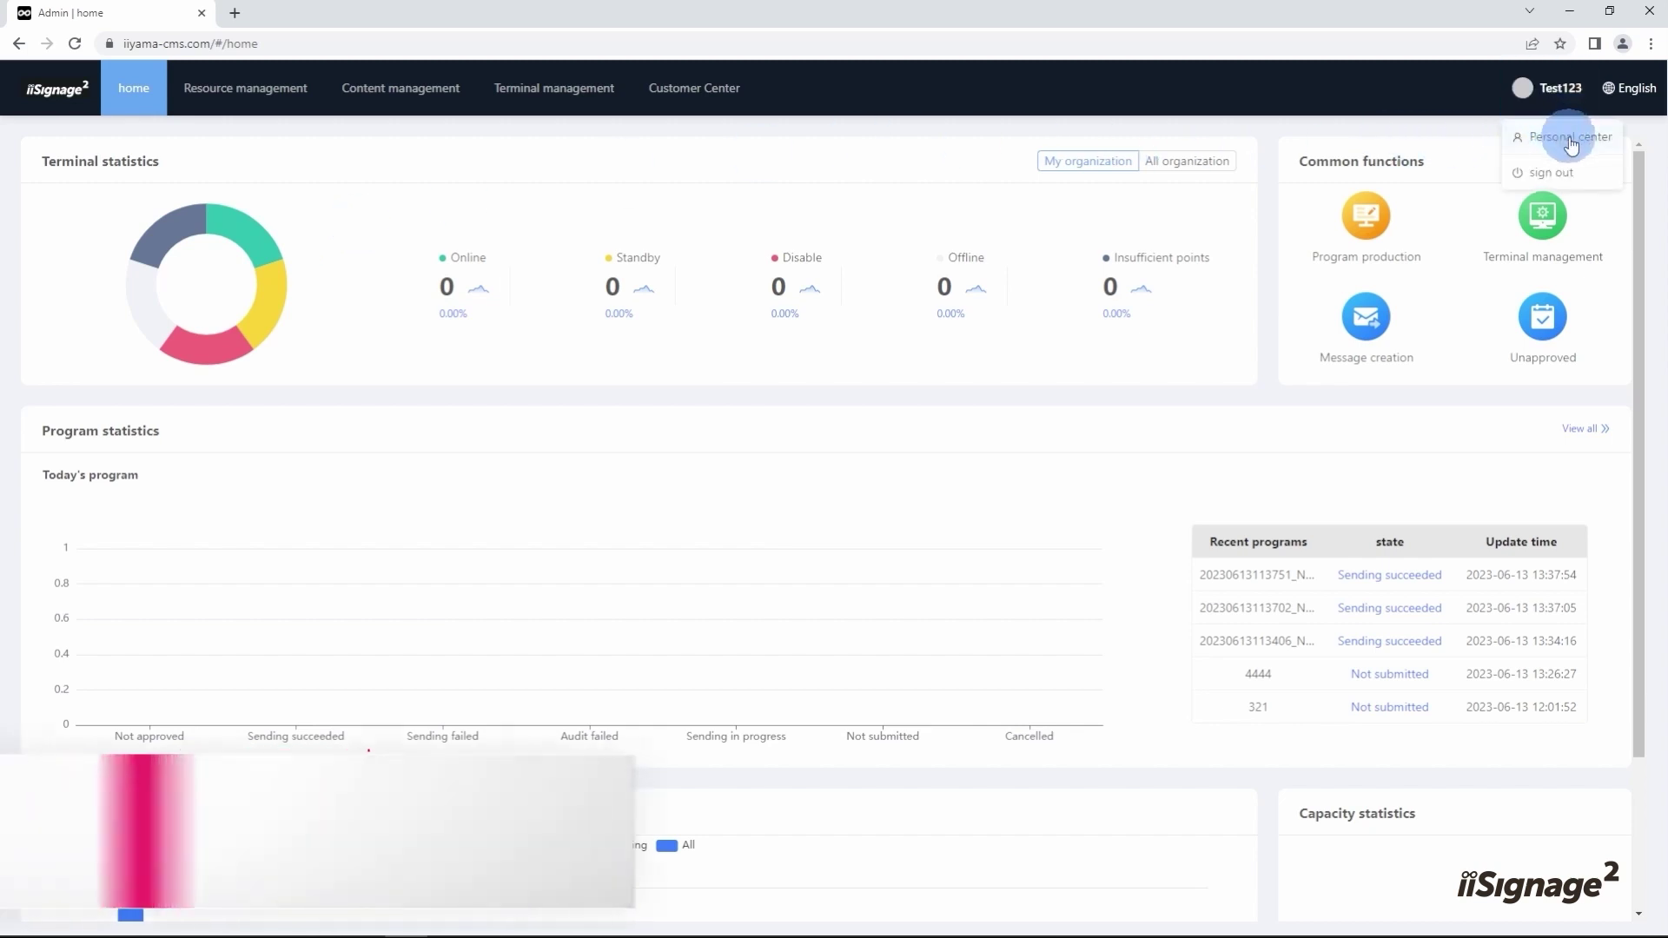
pyautogui.click(1559, 136)
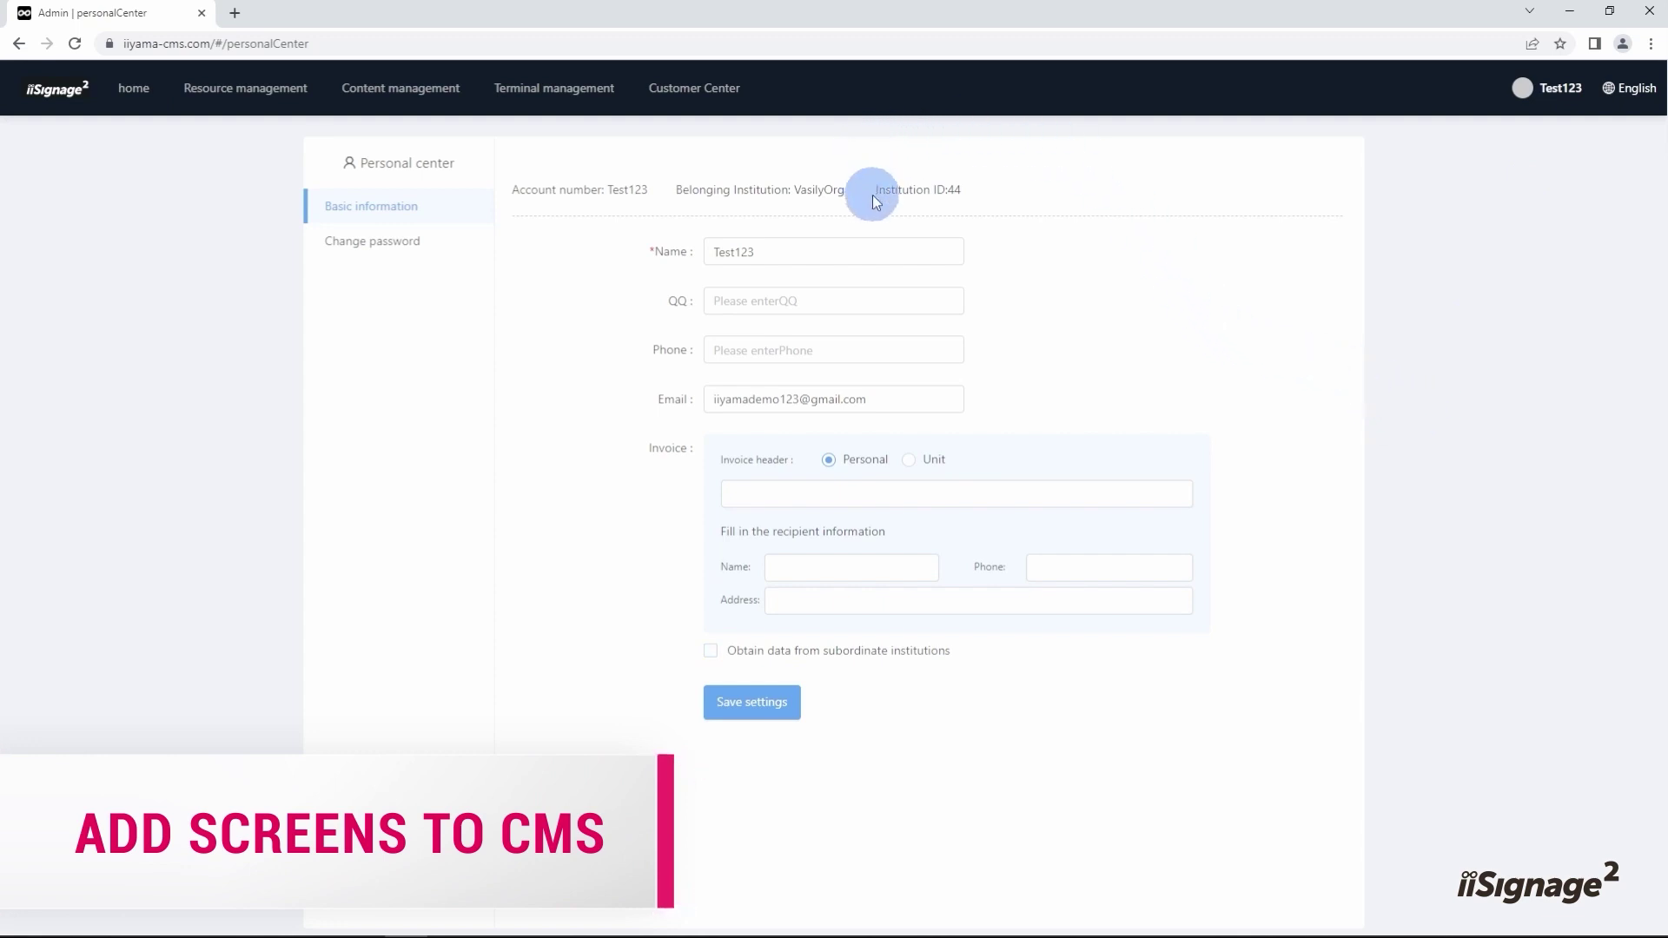
pyautogui.moveTo(873, 197); pyautogui.dragTo(975, 191)
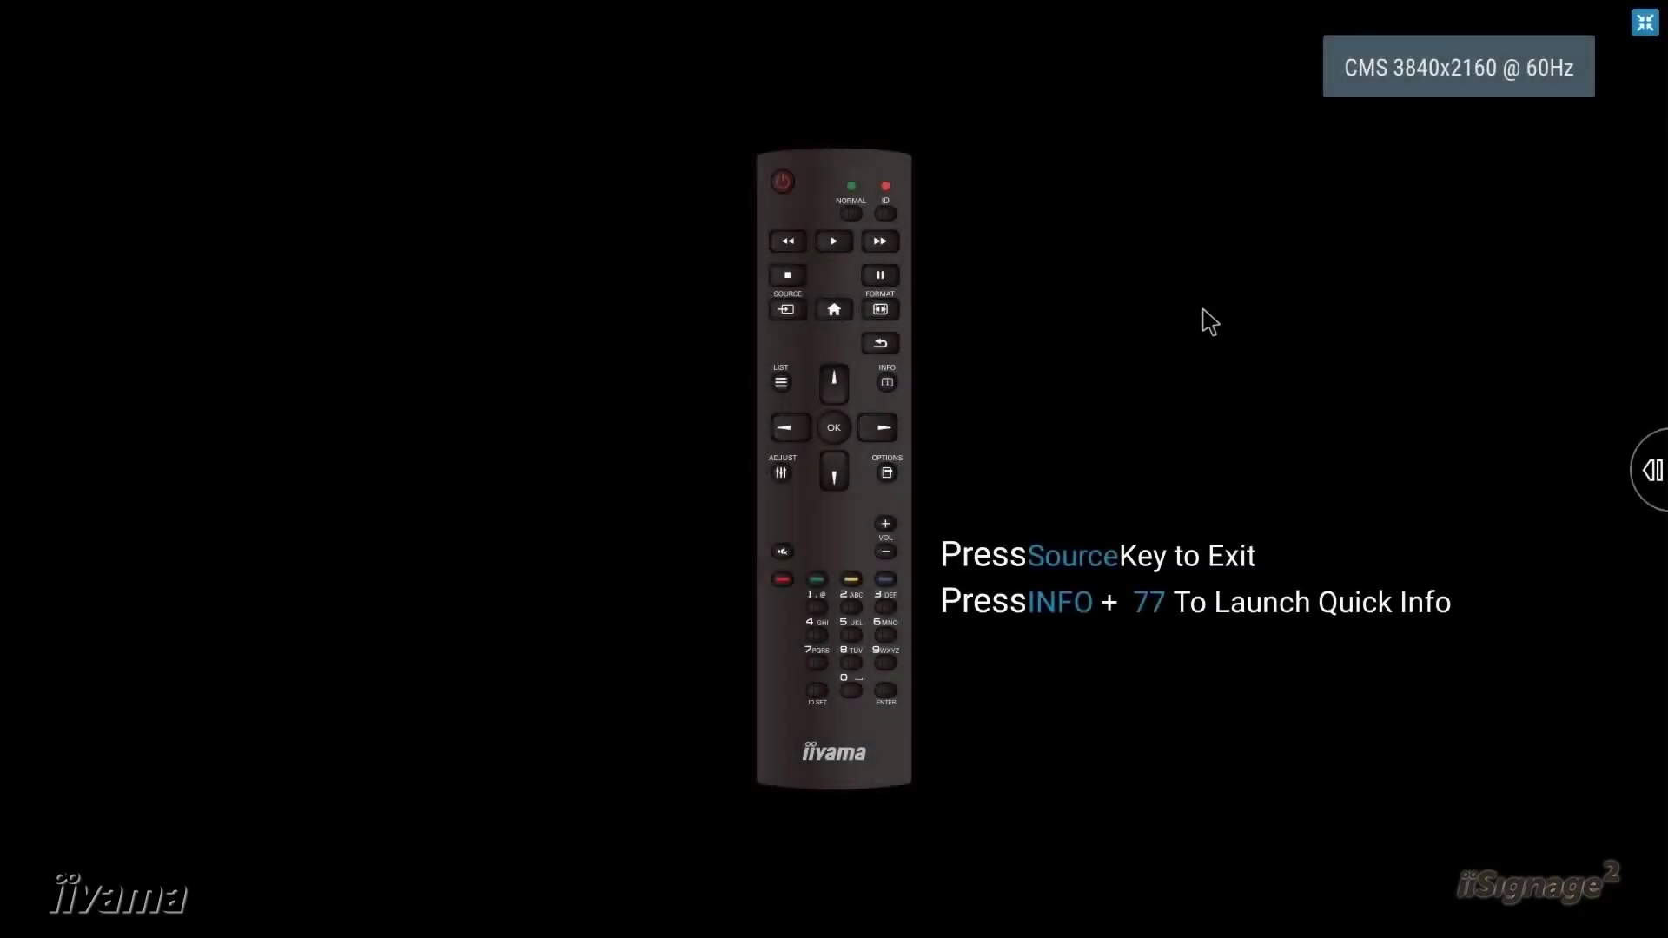
# On the player, set organisation ID 1033 in Connect Server for terminal LH4354
pyautogui.press('Return')
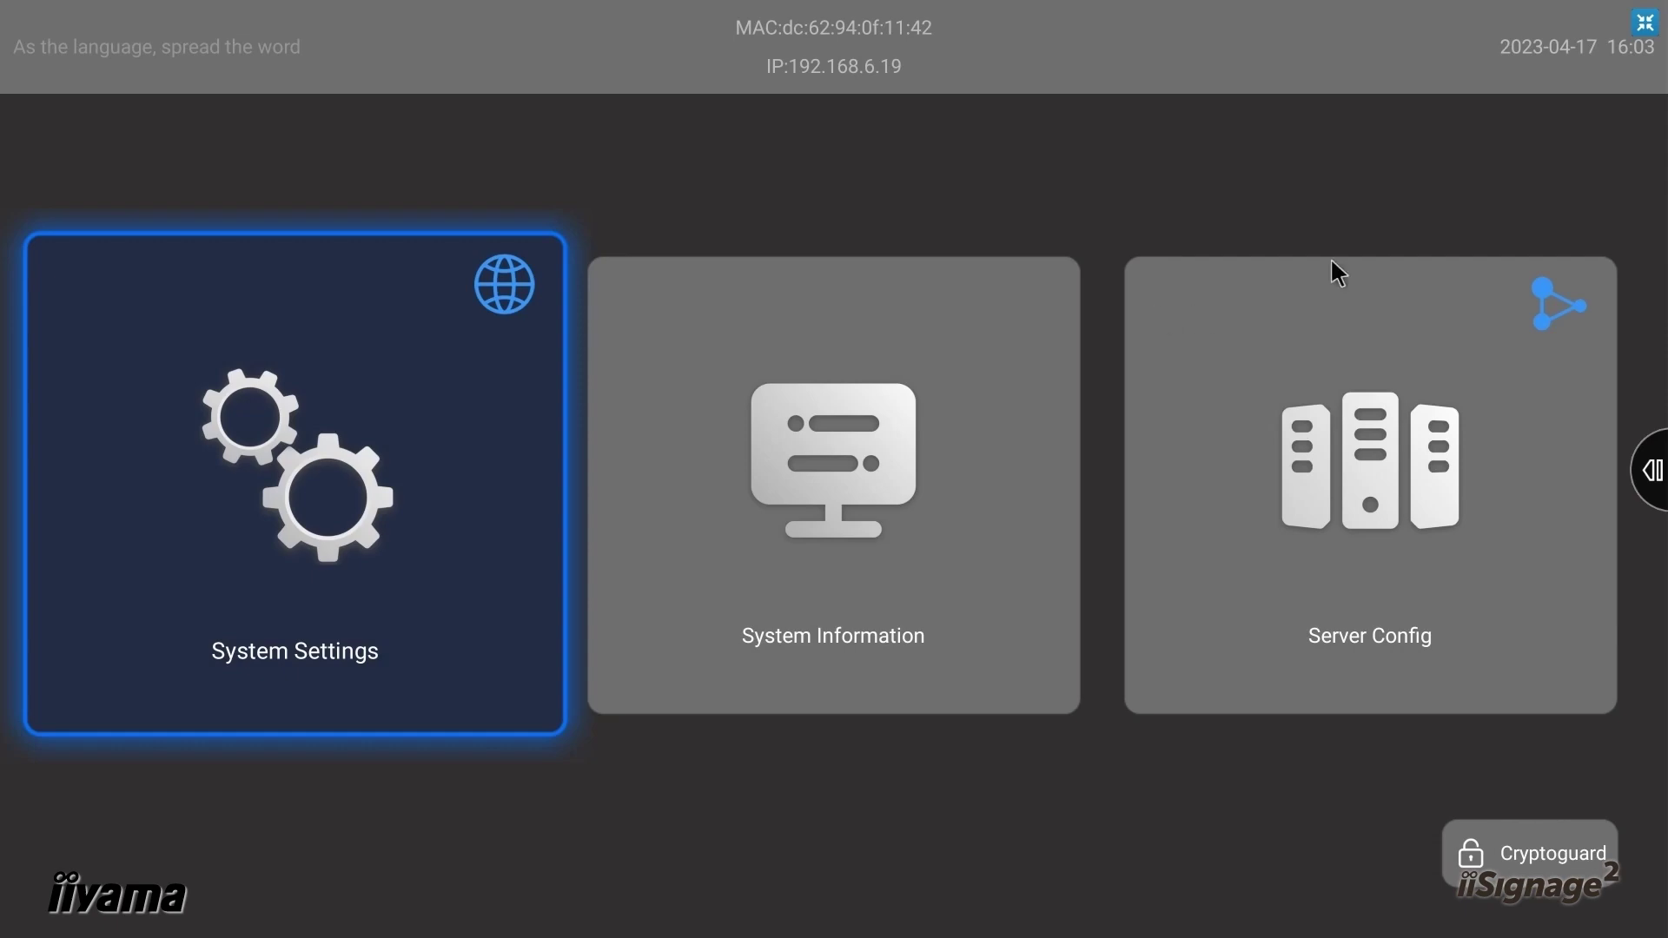
pyautogui.click(1435, 330)
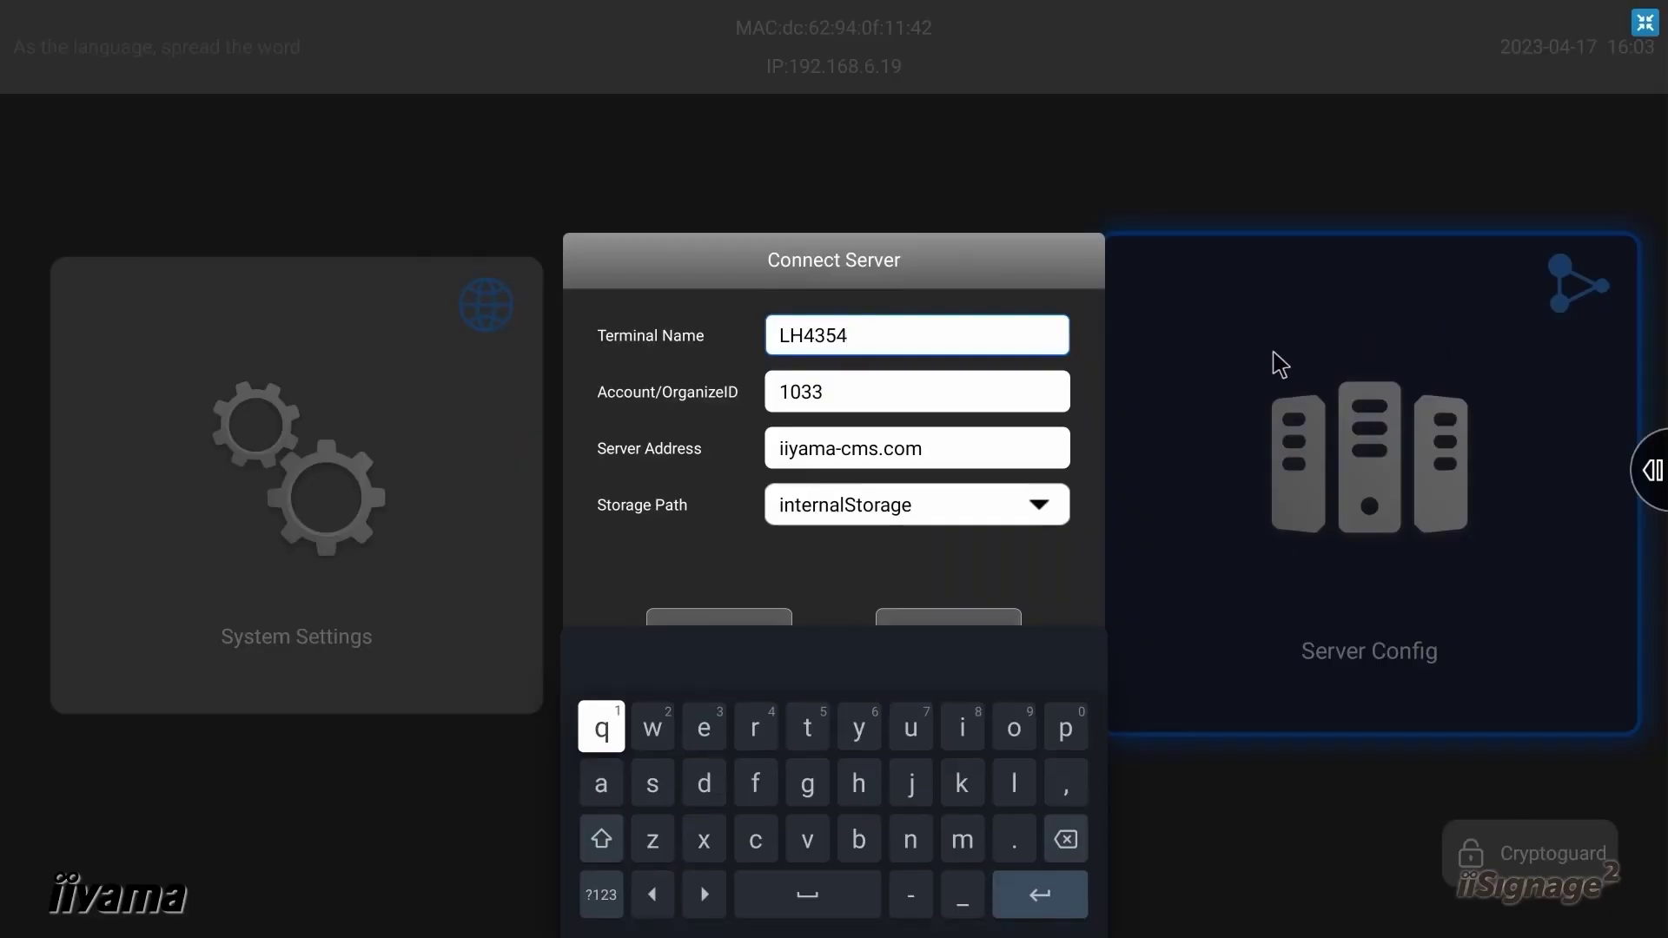
pyautogui.press('Tab')
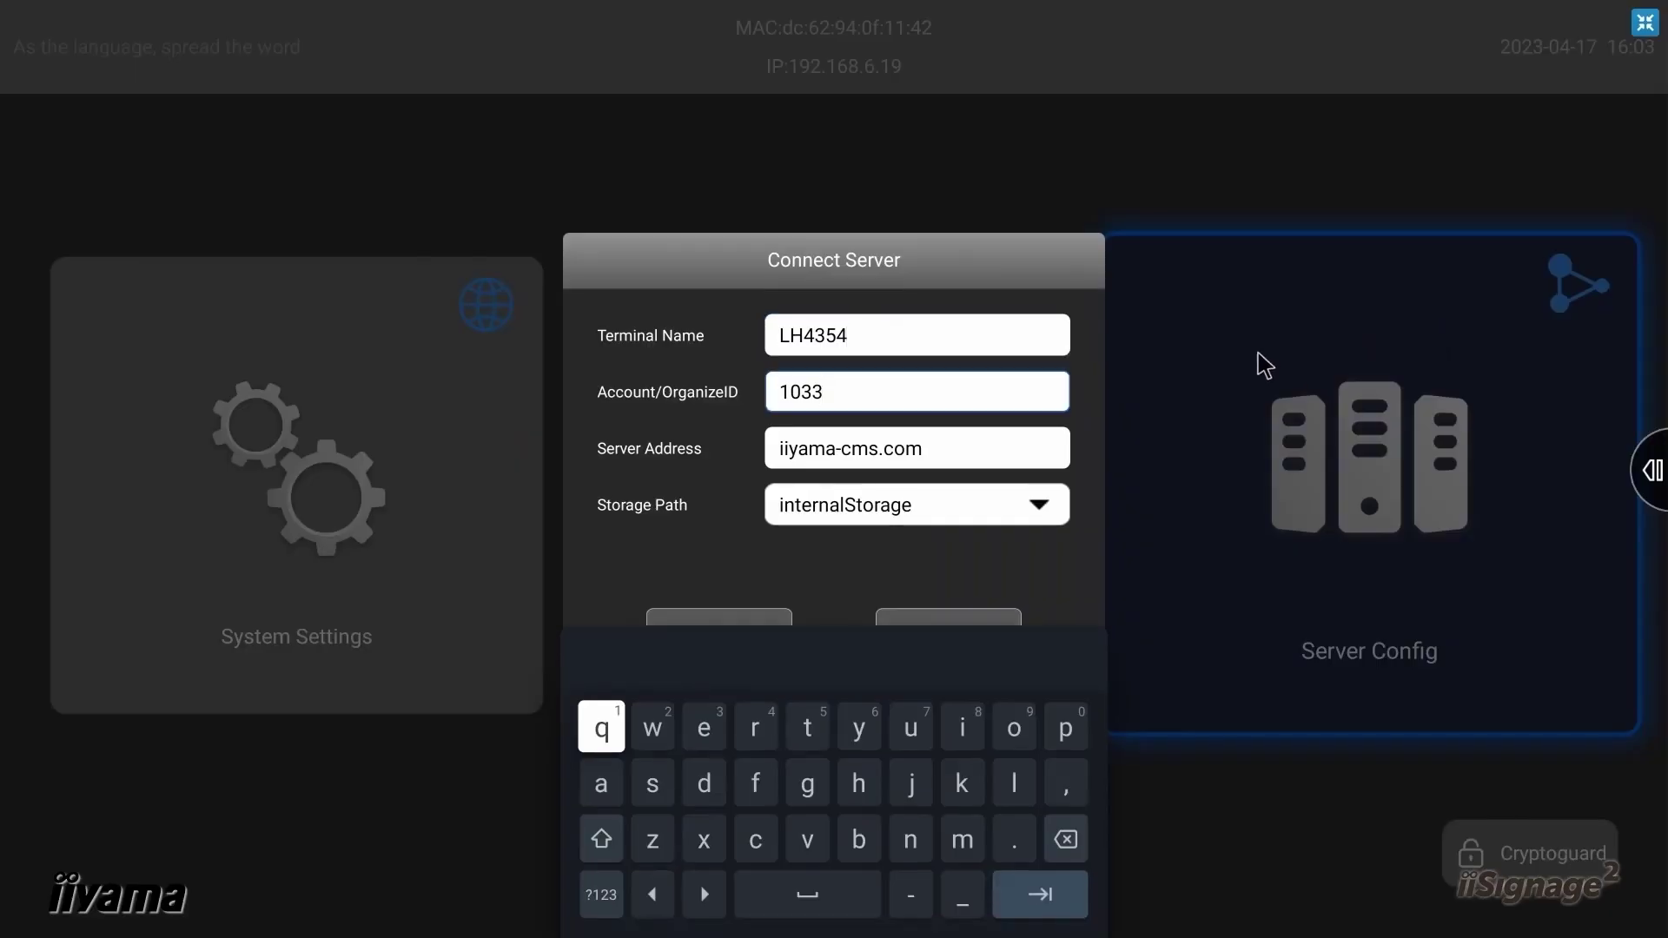
pyautogui.press('BackSpace')
pyautogui.press('BackSpace')
pyautogui.press('BackSpace')
pyautogui.press('BackSpace')
pyautogui.write('1033')
pyautogui.press('Tab')
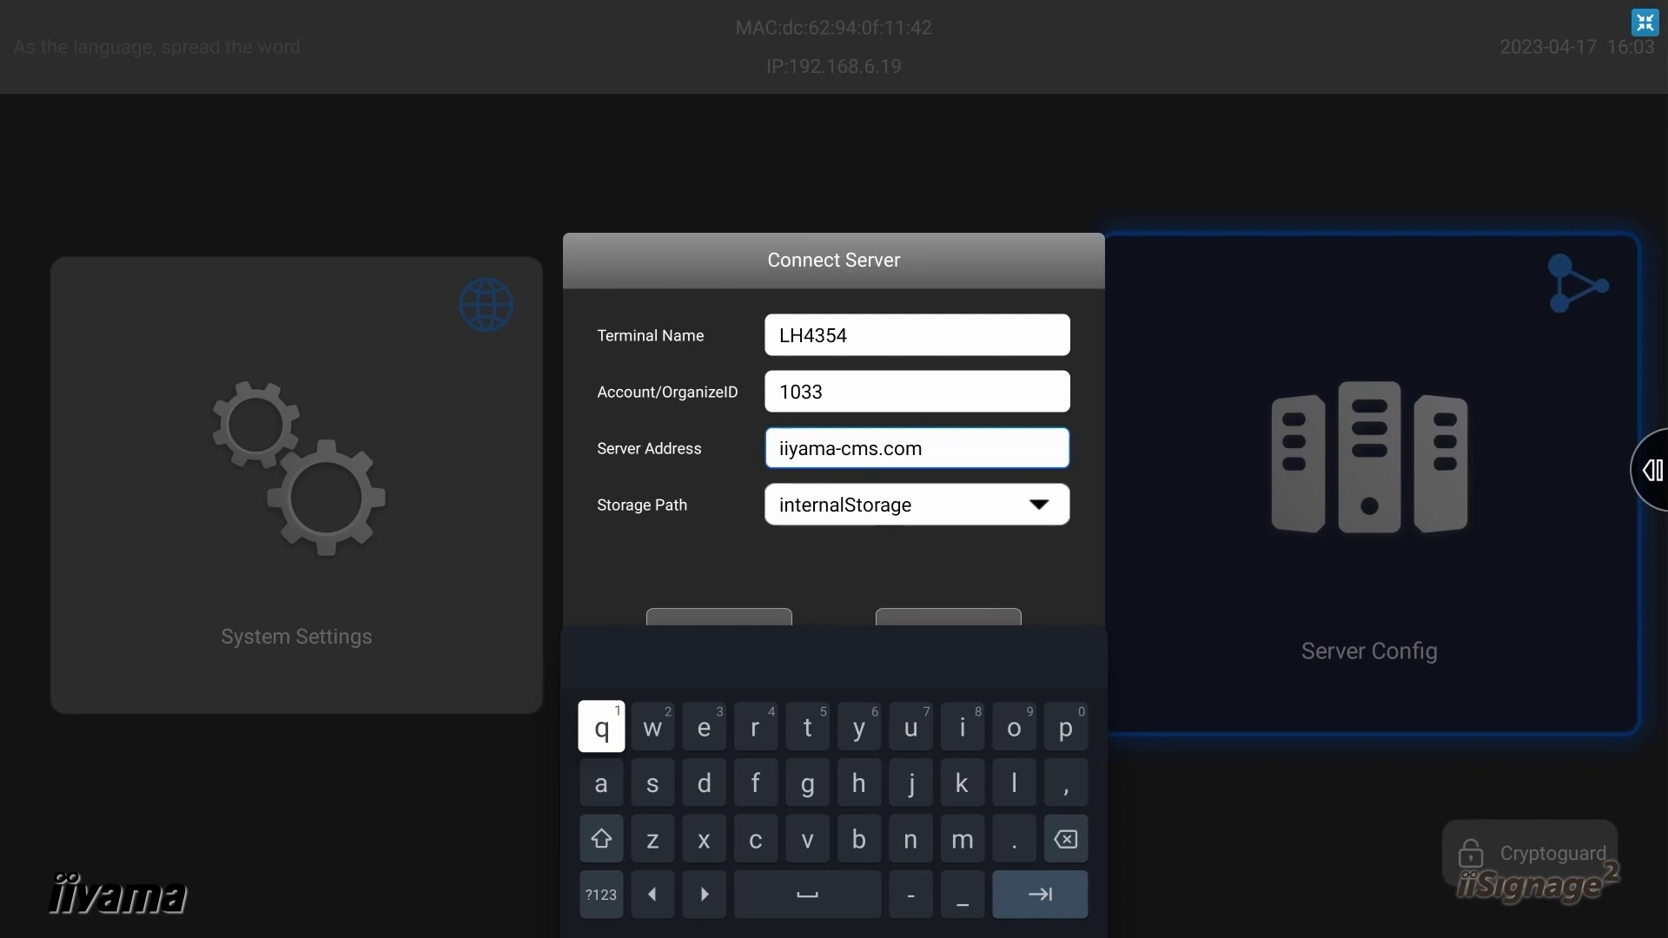
pyautogui.click(1007, 326)
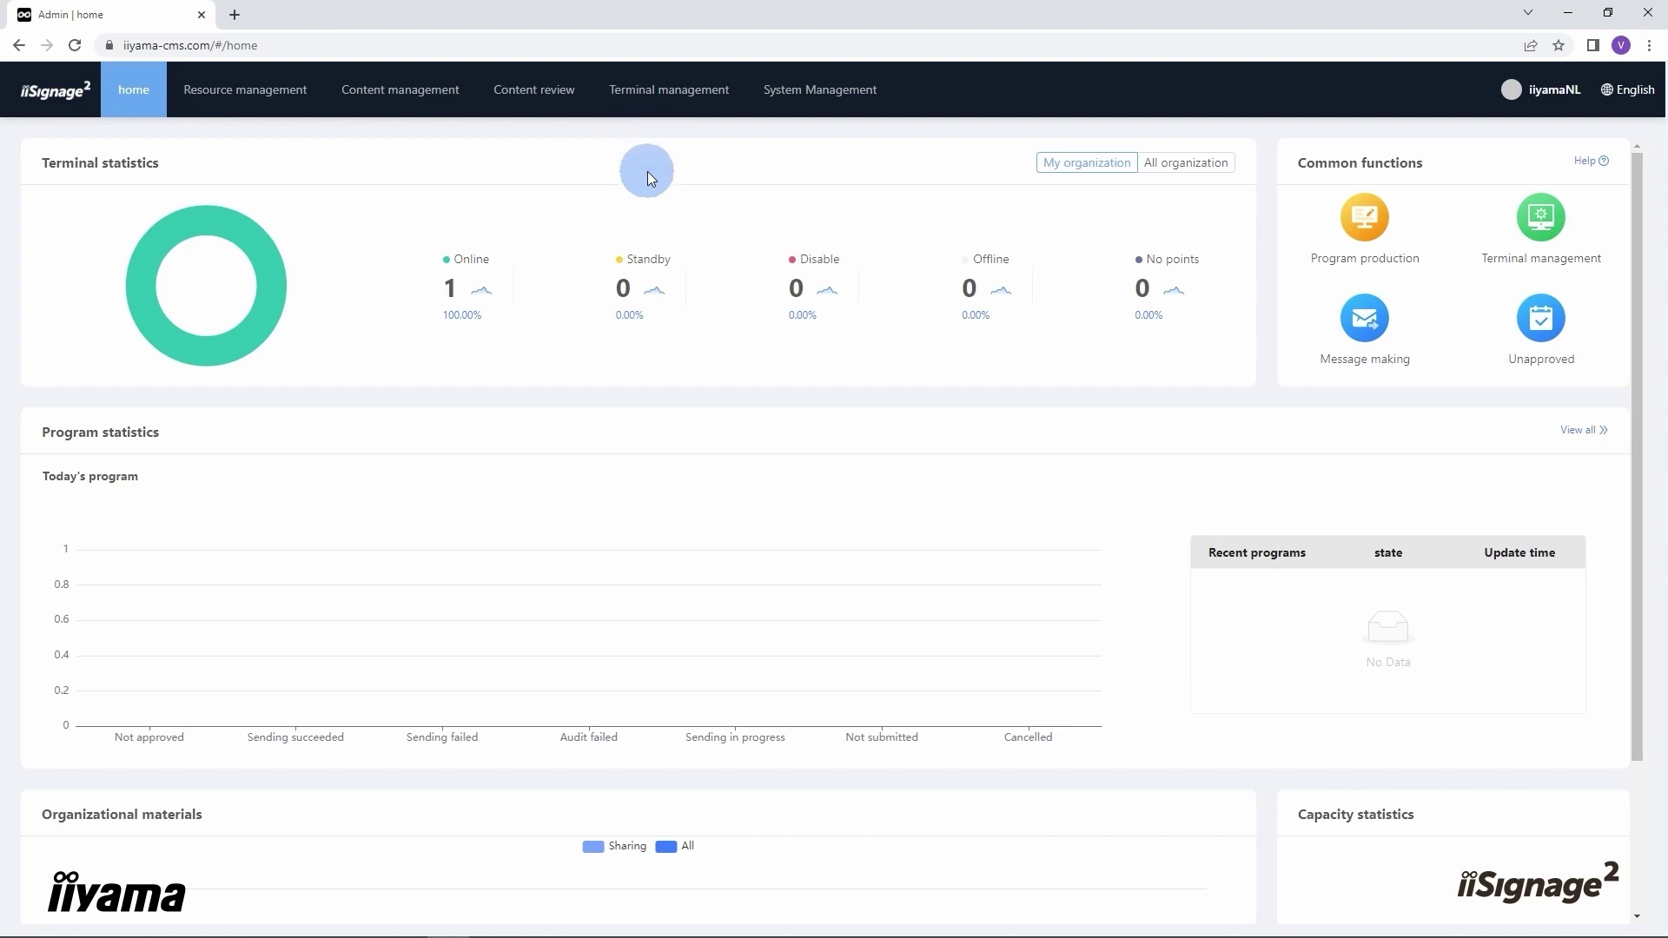
pyautogui.moveTo(642, 108)
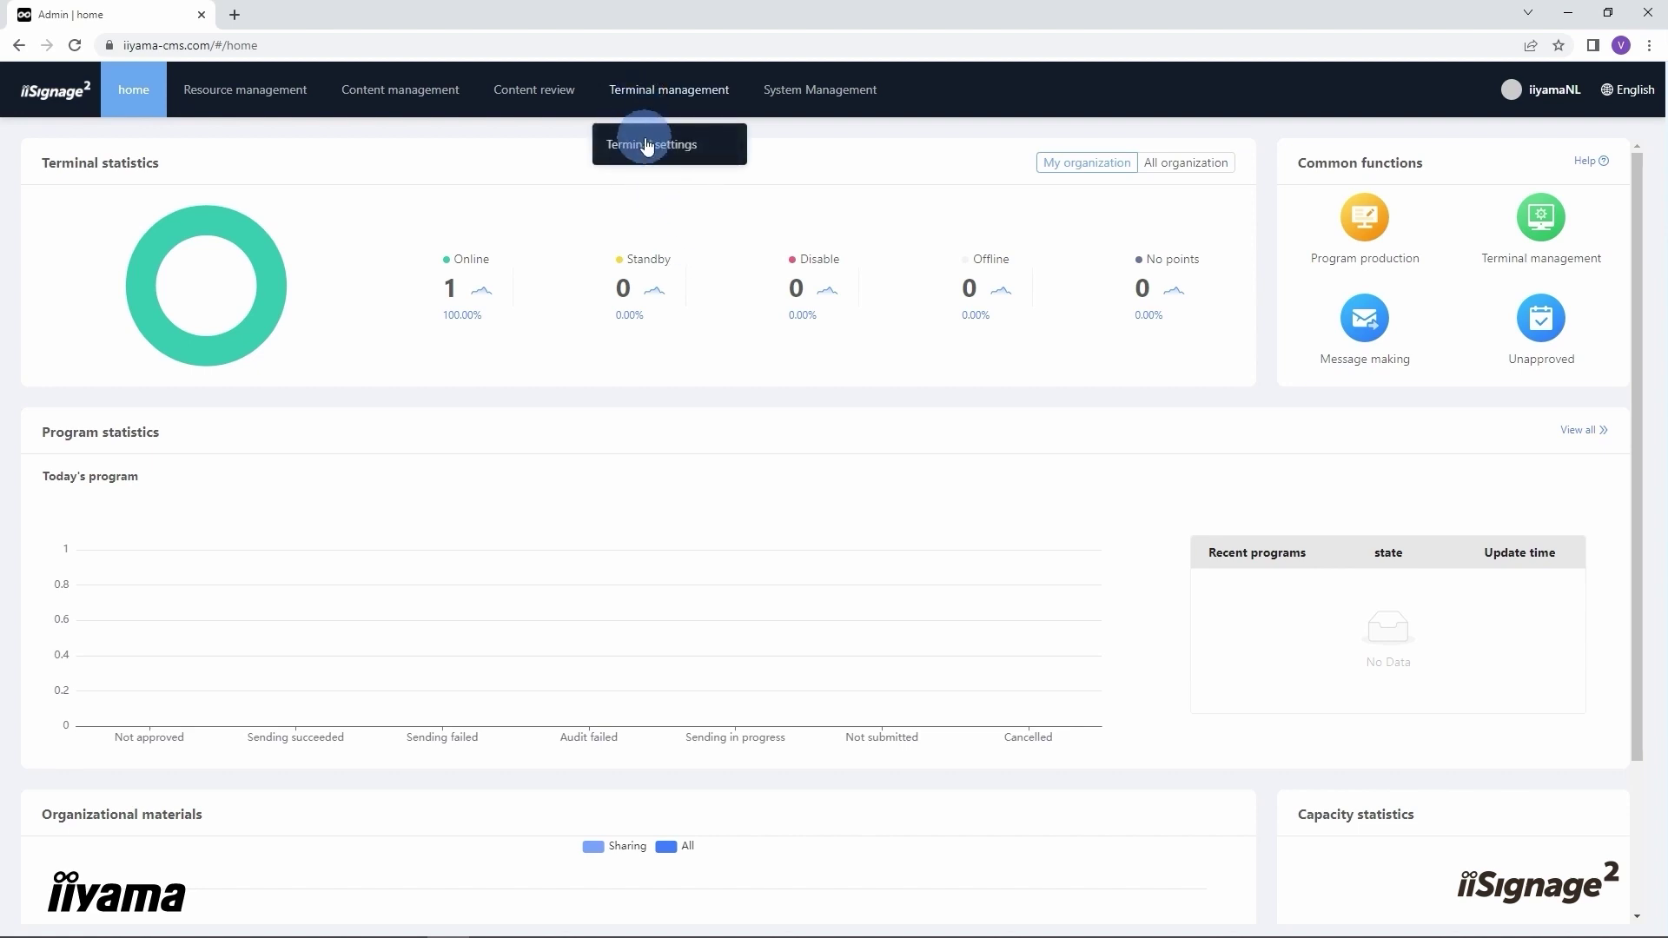
pyautogui.click(650, 144)
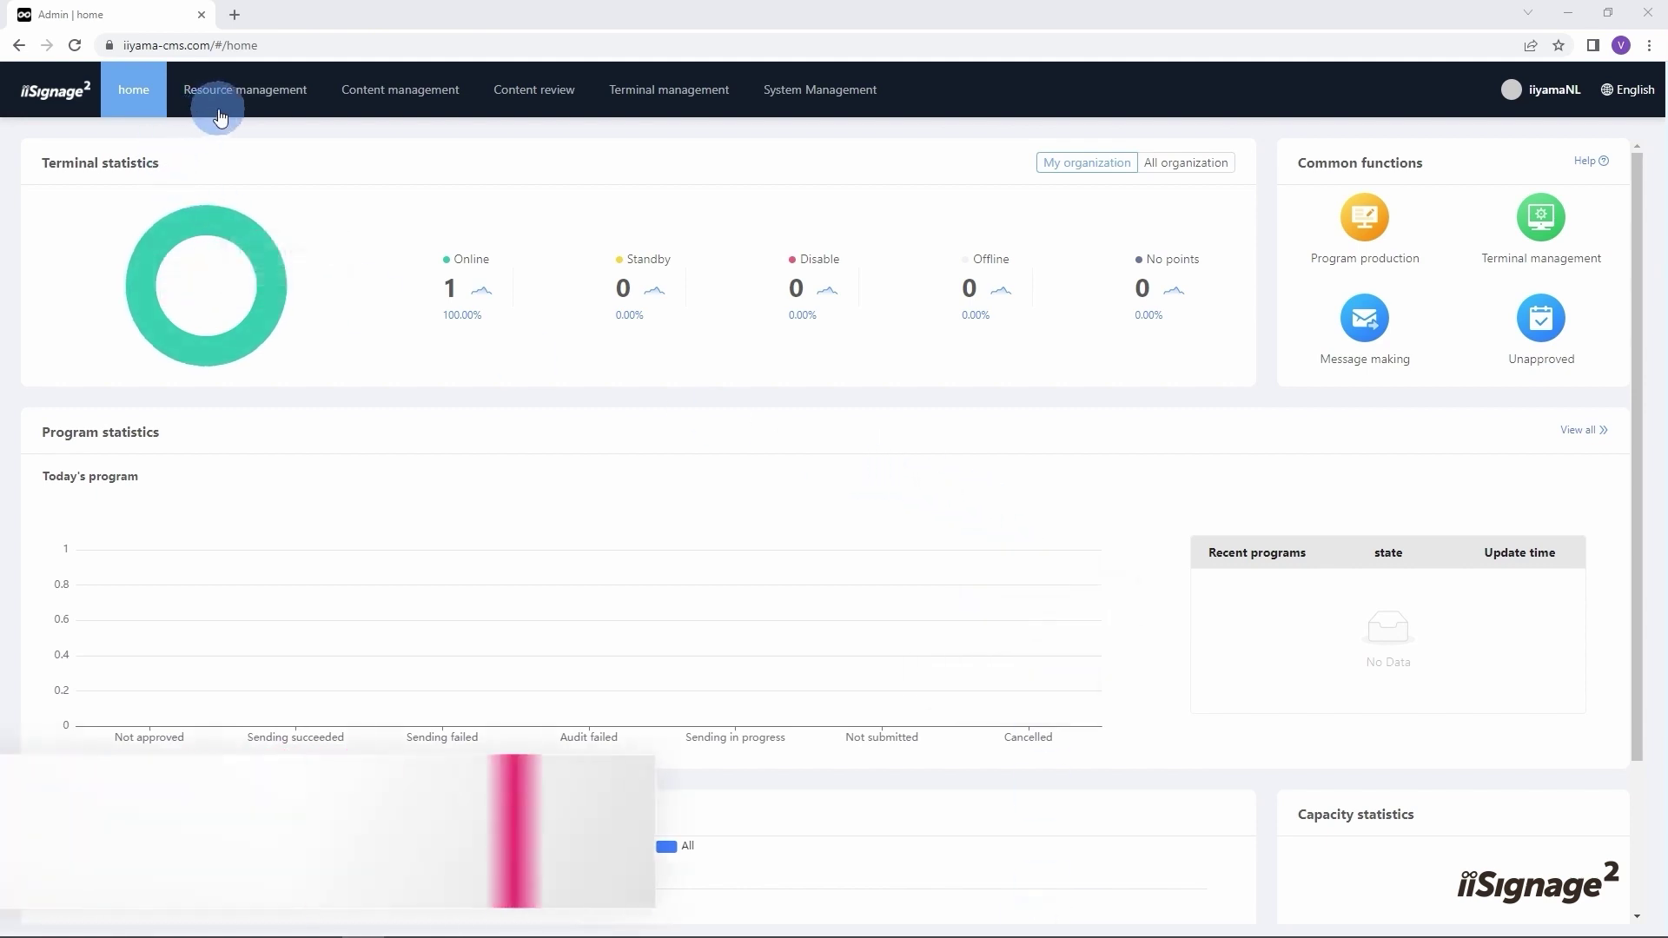
# Upload all eight Landscape folder images as picture materials
pyautogui.moveTo(220, 116)
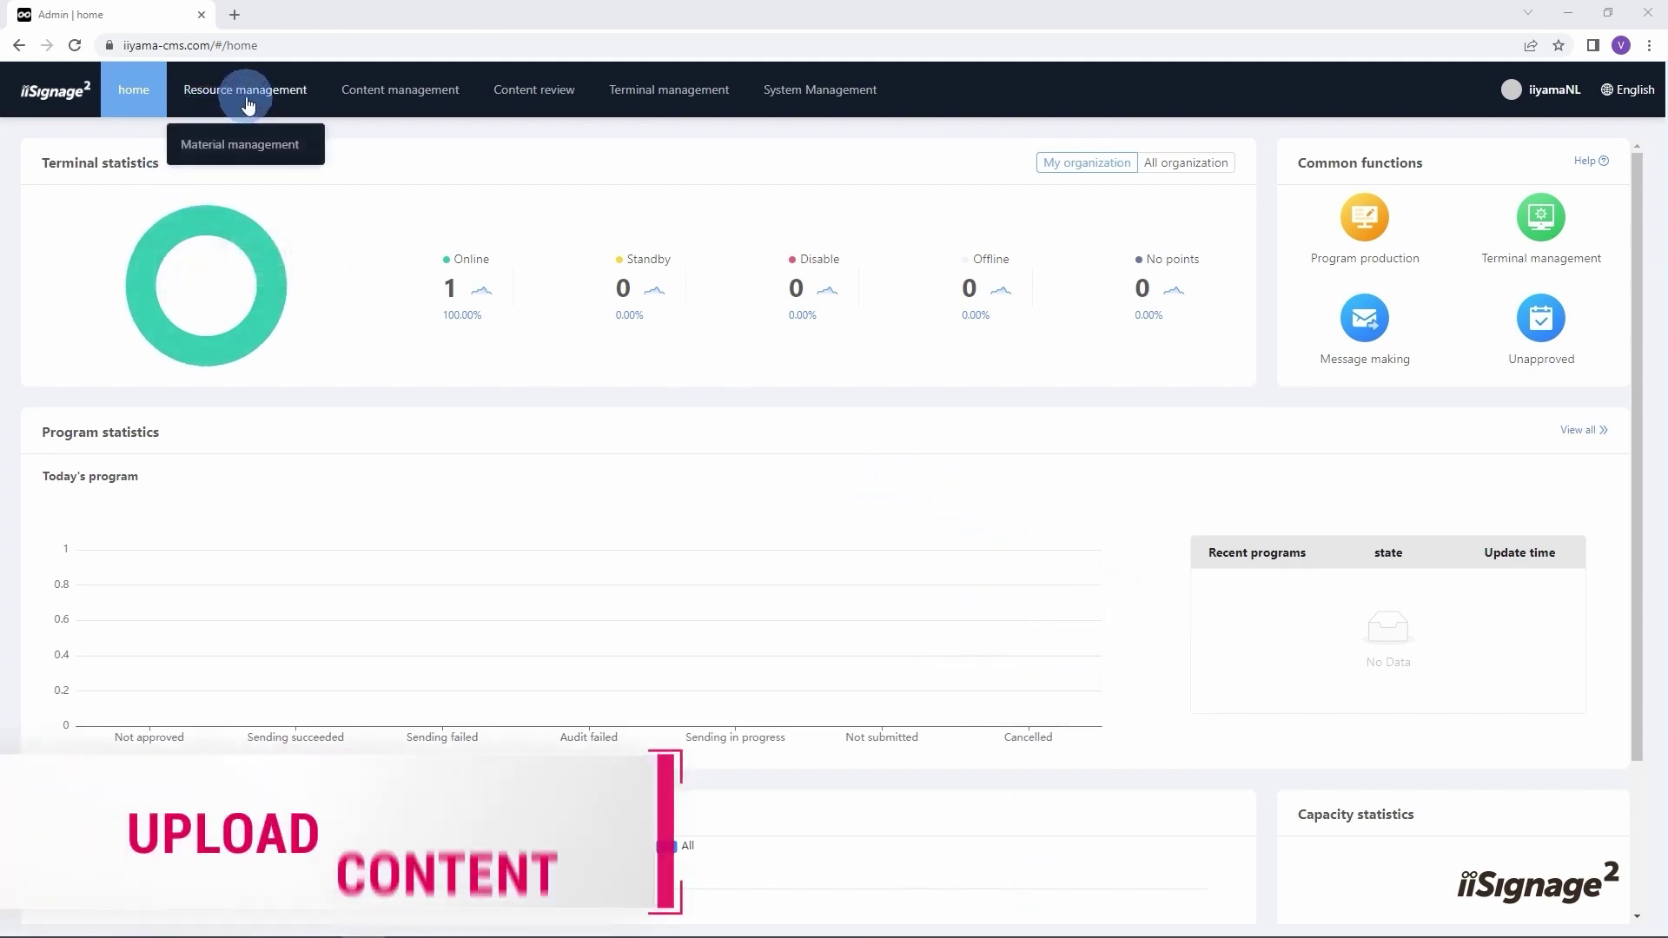
pyautogui.click(270, 143)
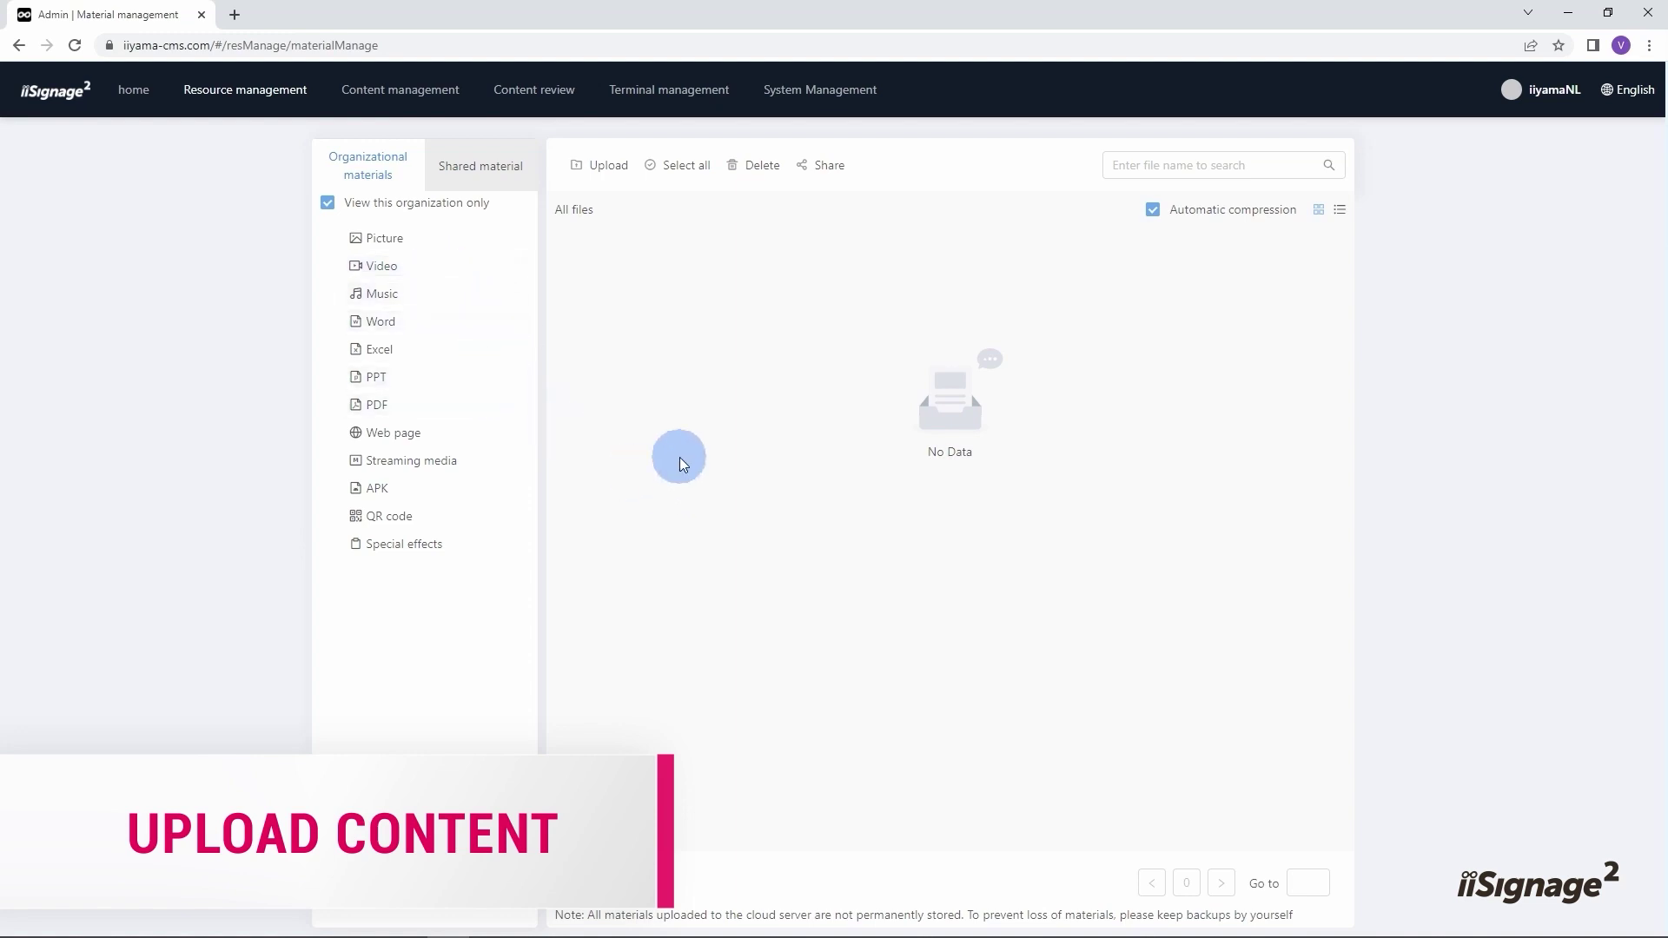
pyautogui.click(389, 240)
pyautogui.click(606, 165)
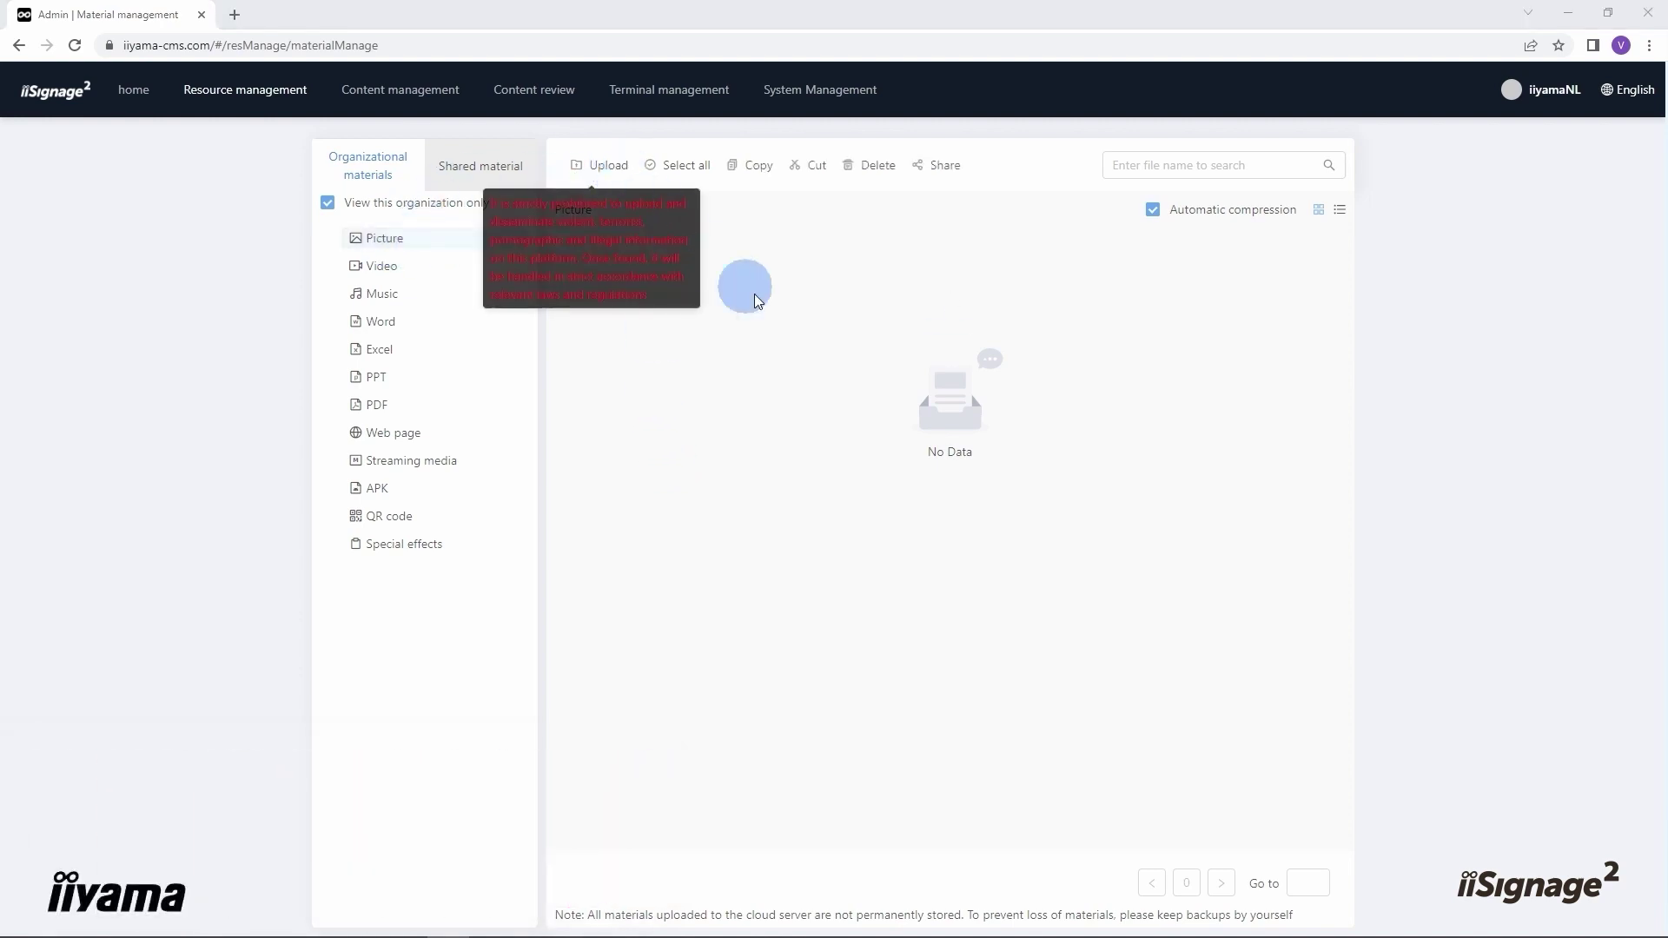
pyautogui.click(292, 44)
pyautogui.click(252, 129)
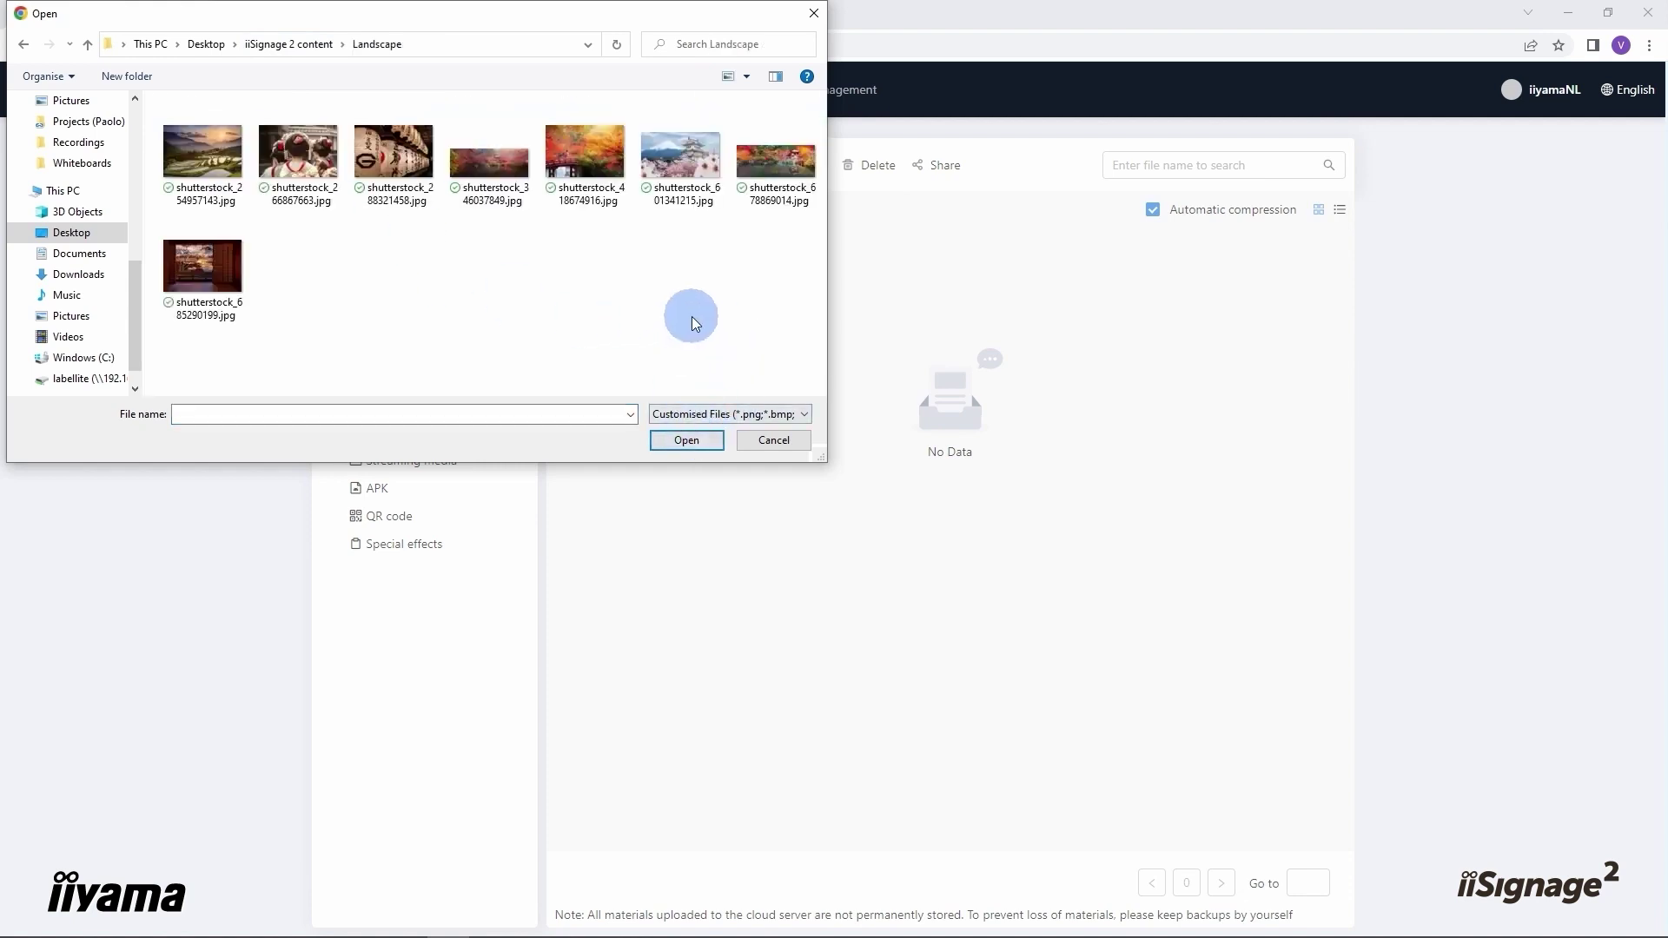
pyautogui.hotkey('ctrl', 'a')
pyautogui.click(711, 441)
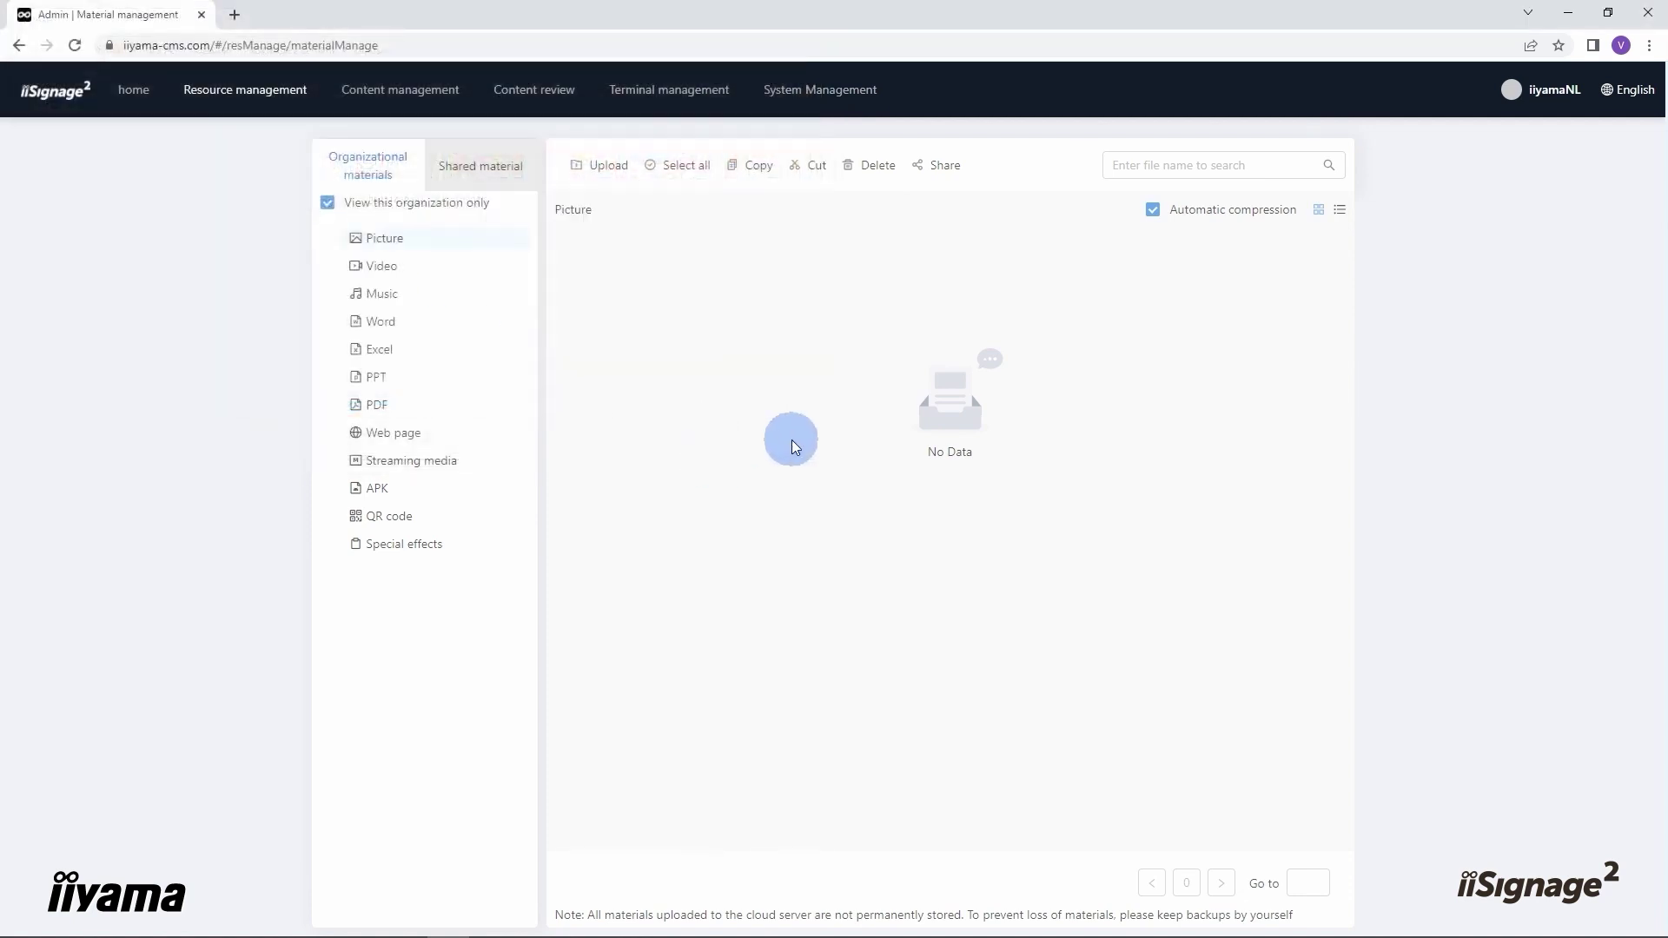
# Upload iiYAMA NAGANO REEL.mp4 from the Video folder as a video material
pyautogui.click(369, 267)
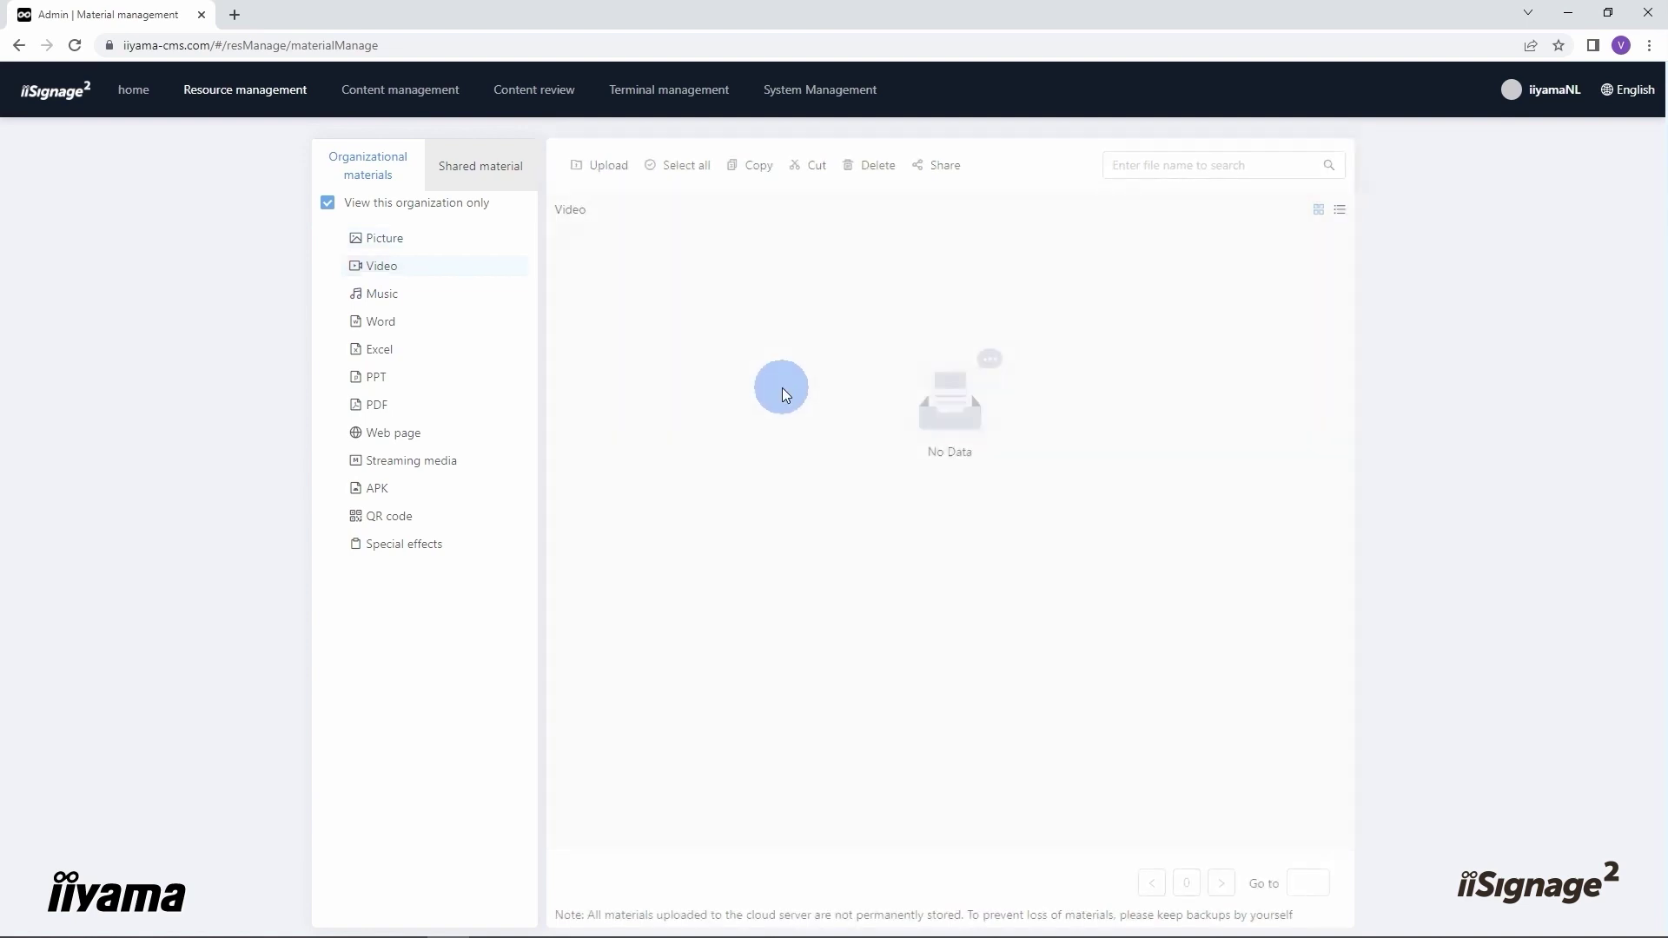
pyautogui.click(596, 173)
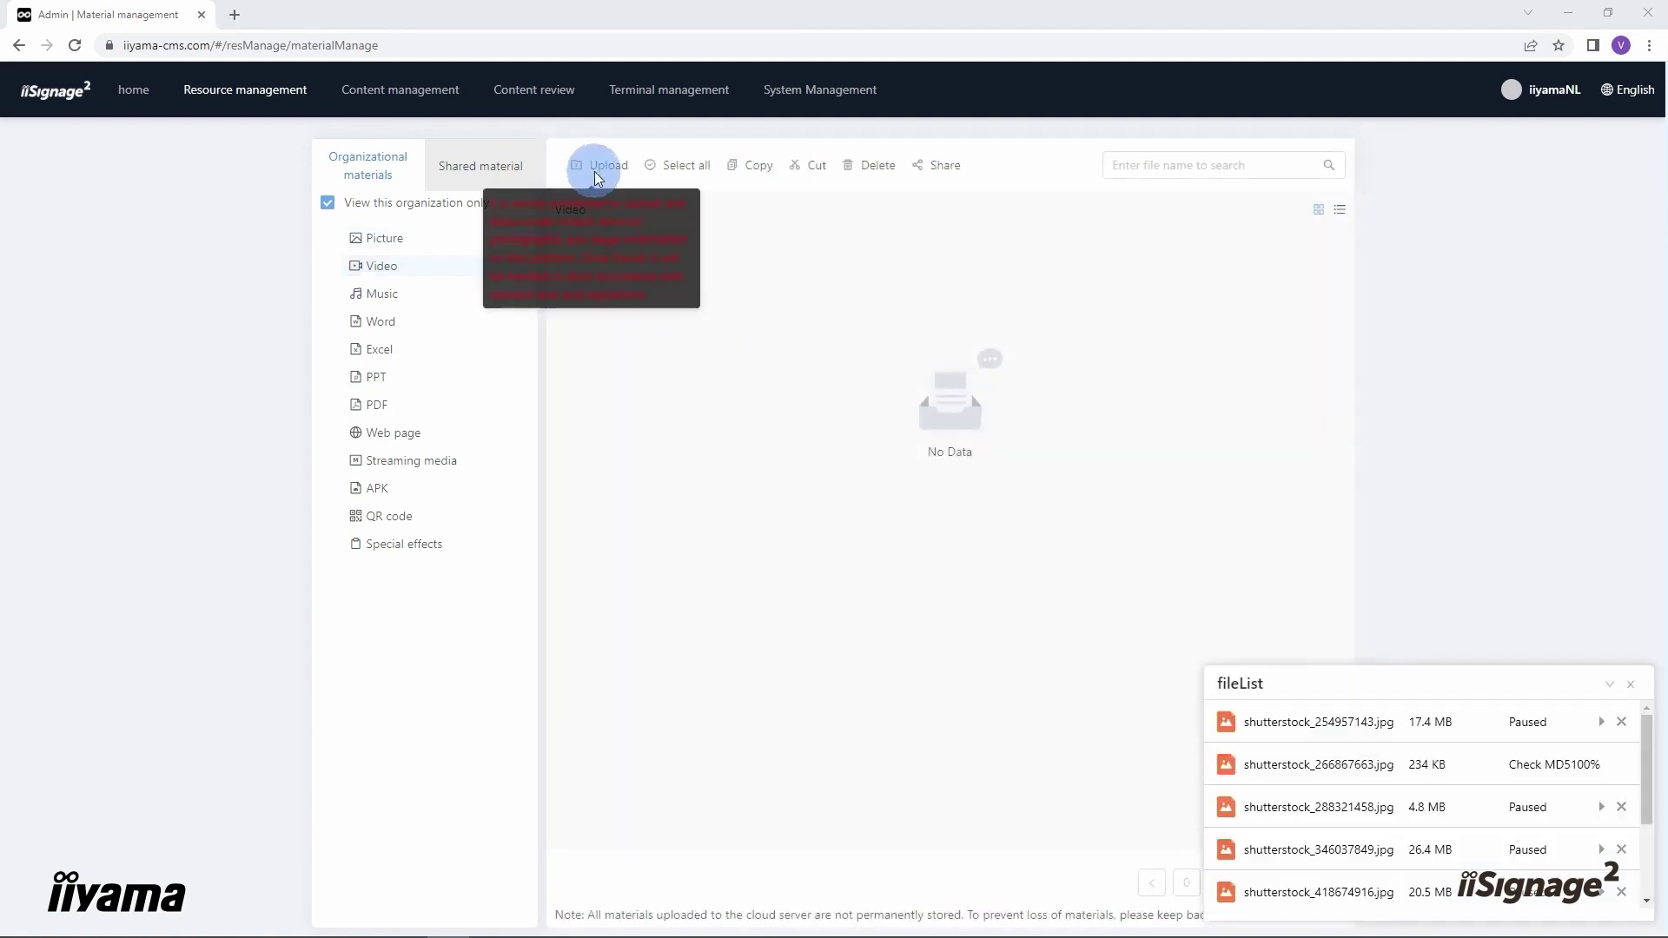
pyautogui.click(318, 47)
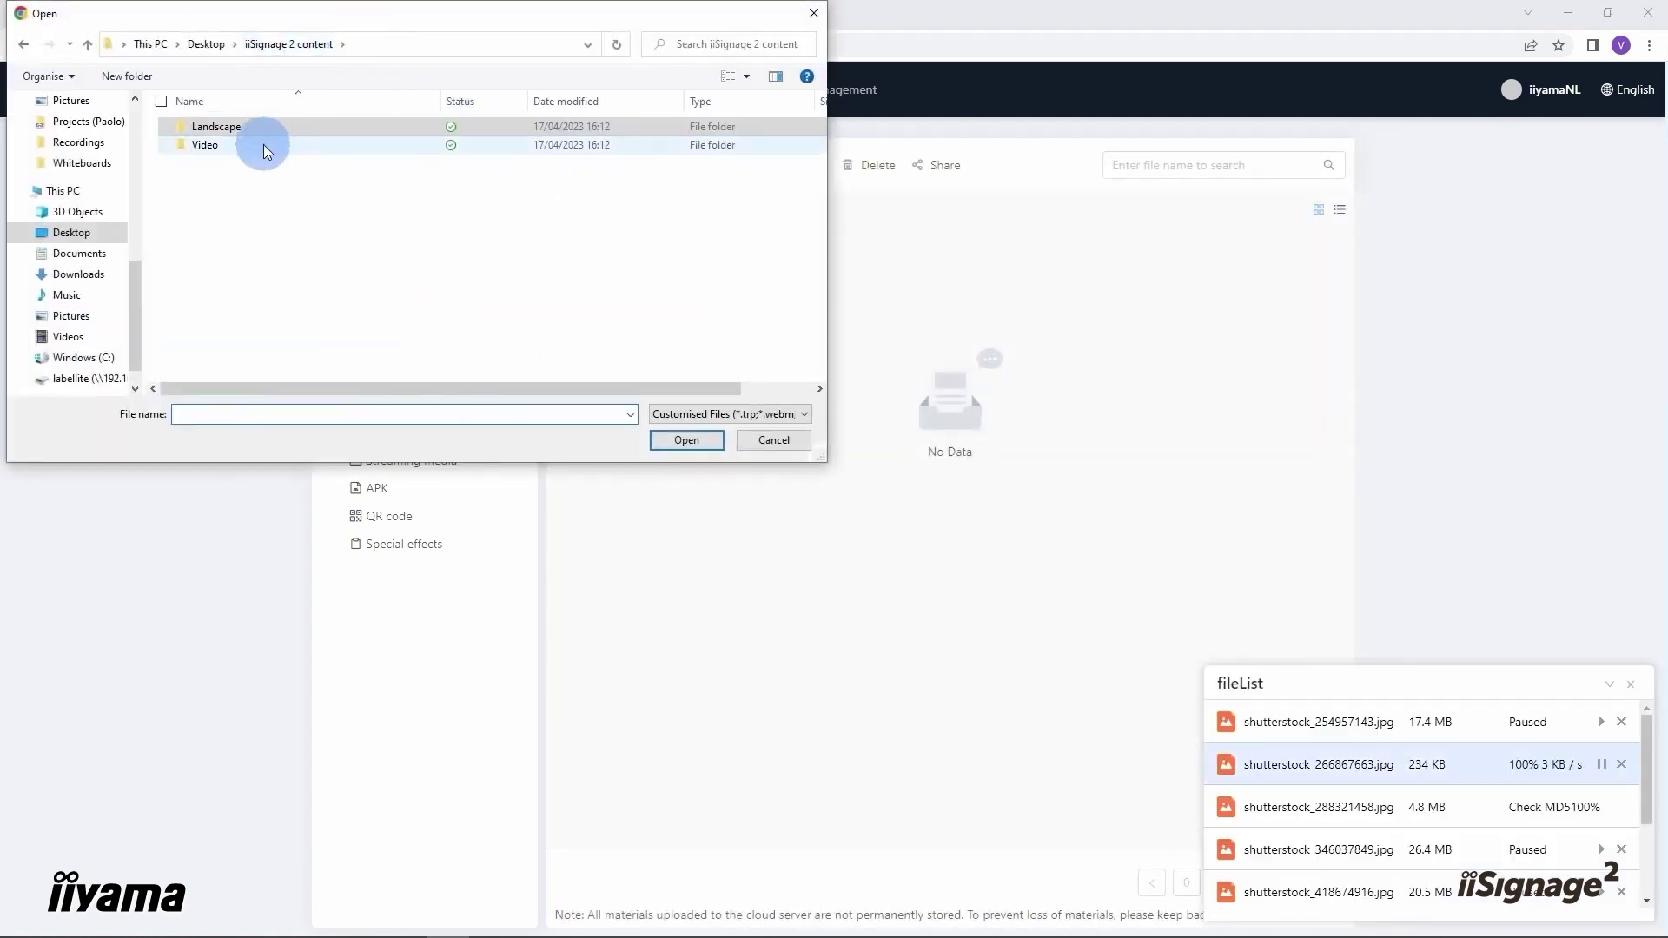
pyautogui.doubleClick(263, 144)
pyautogui.click(217, 158)
pyautogui.click(714, 440)
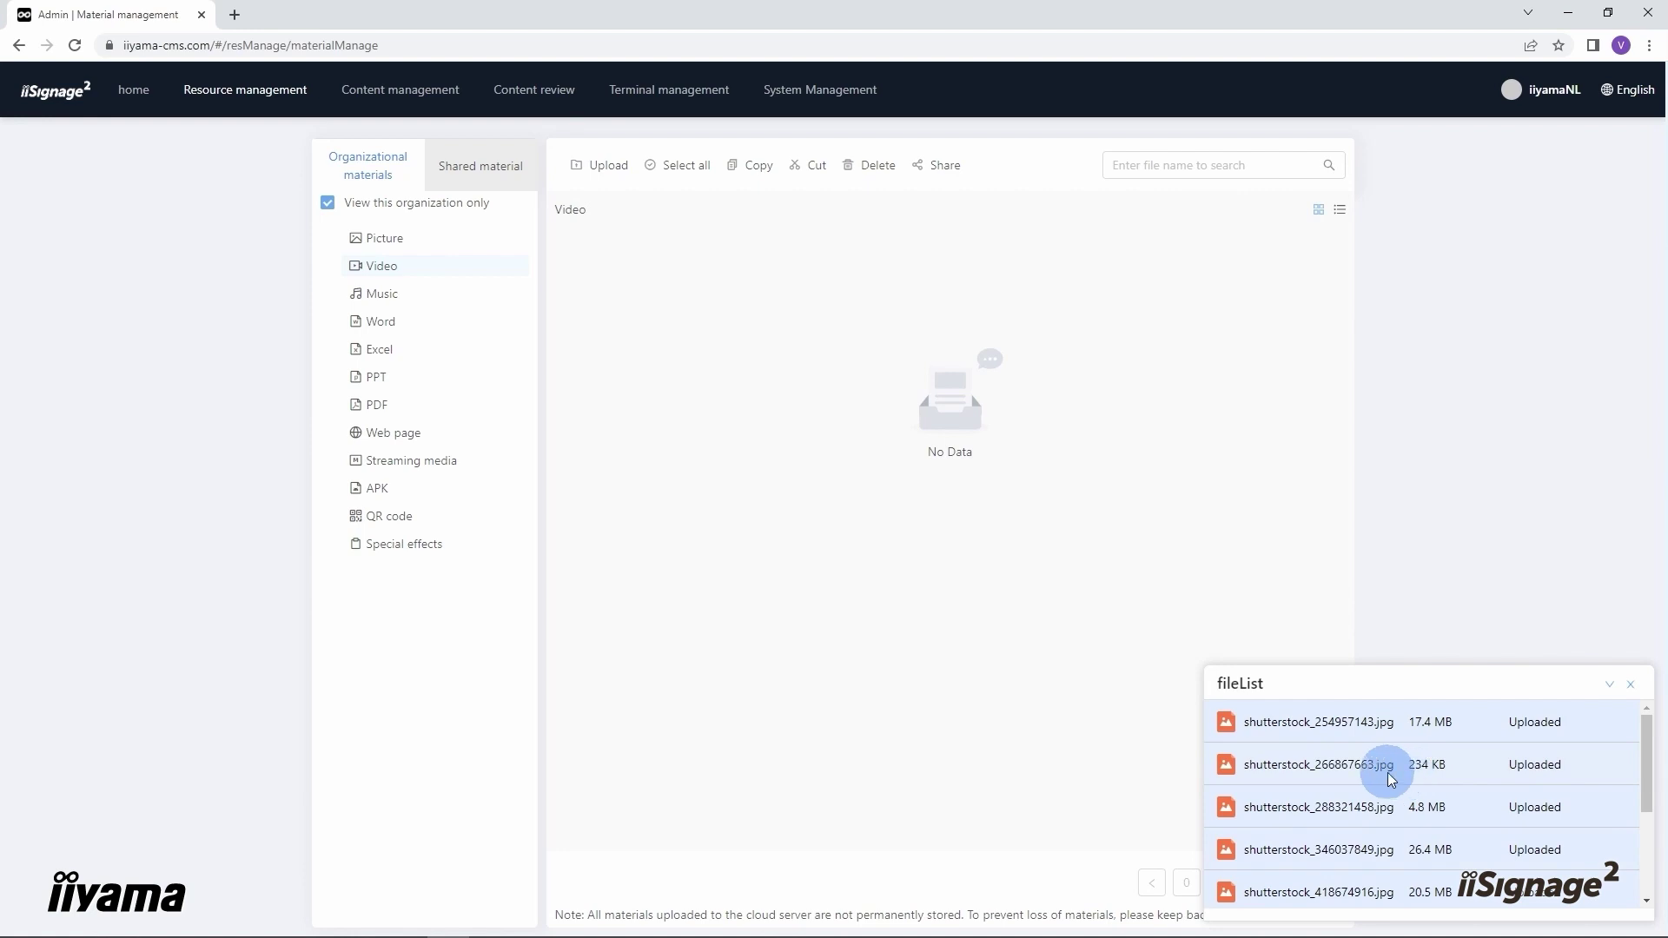
pyautogui.scroll(-2, 1386, 769)
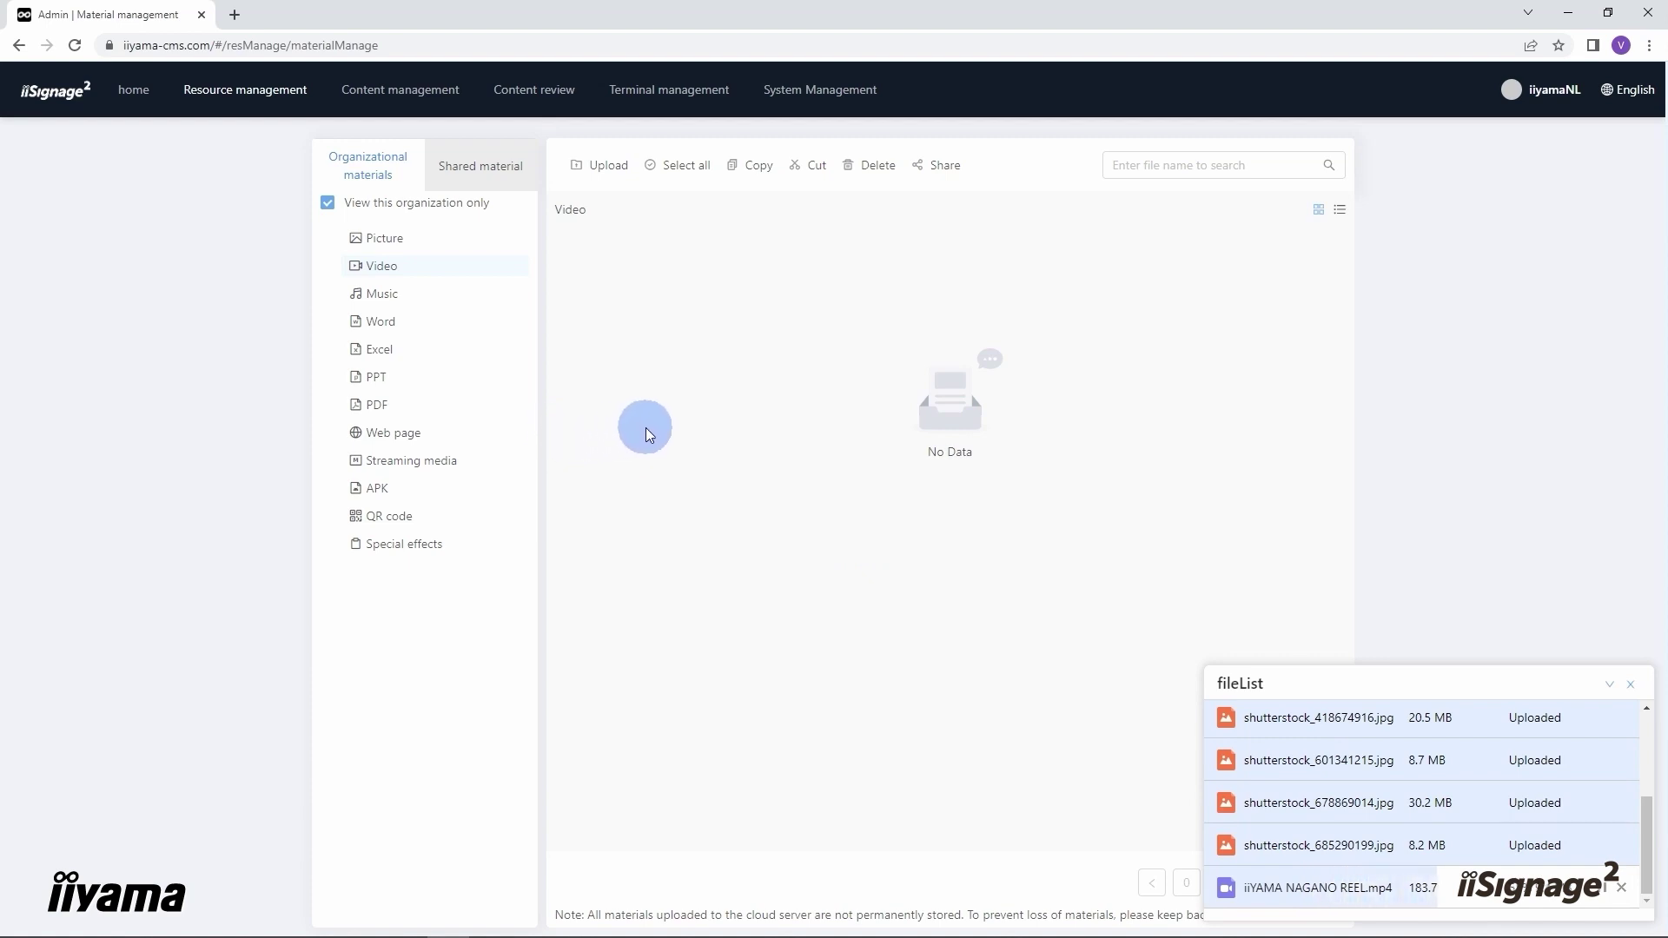
pyautogui.click(391, 433)
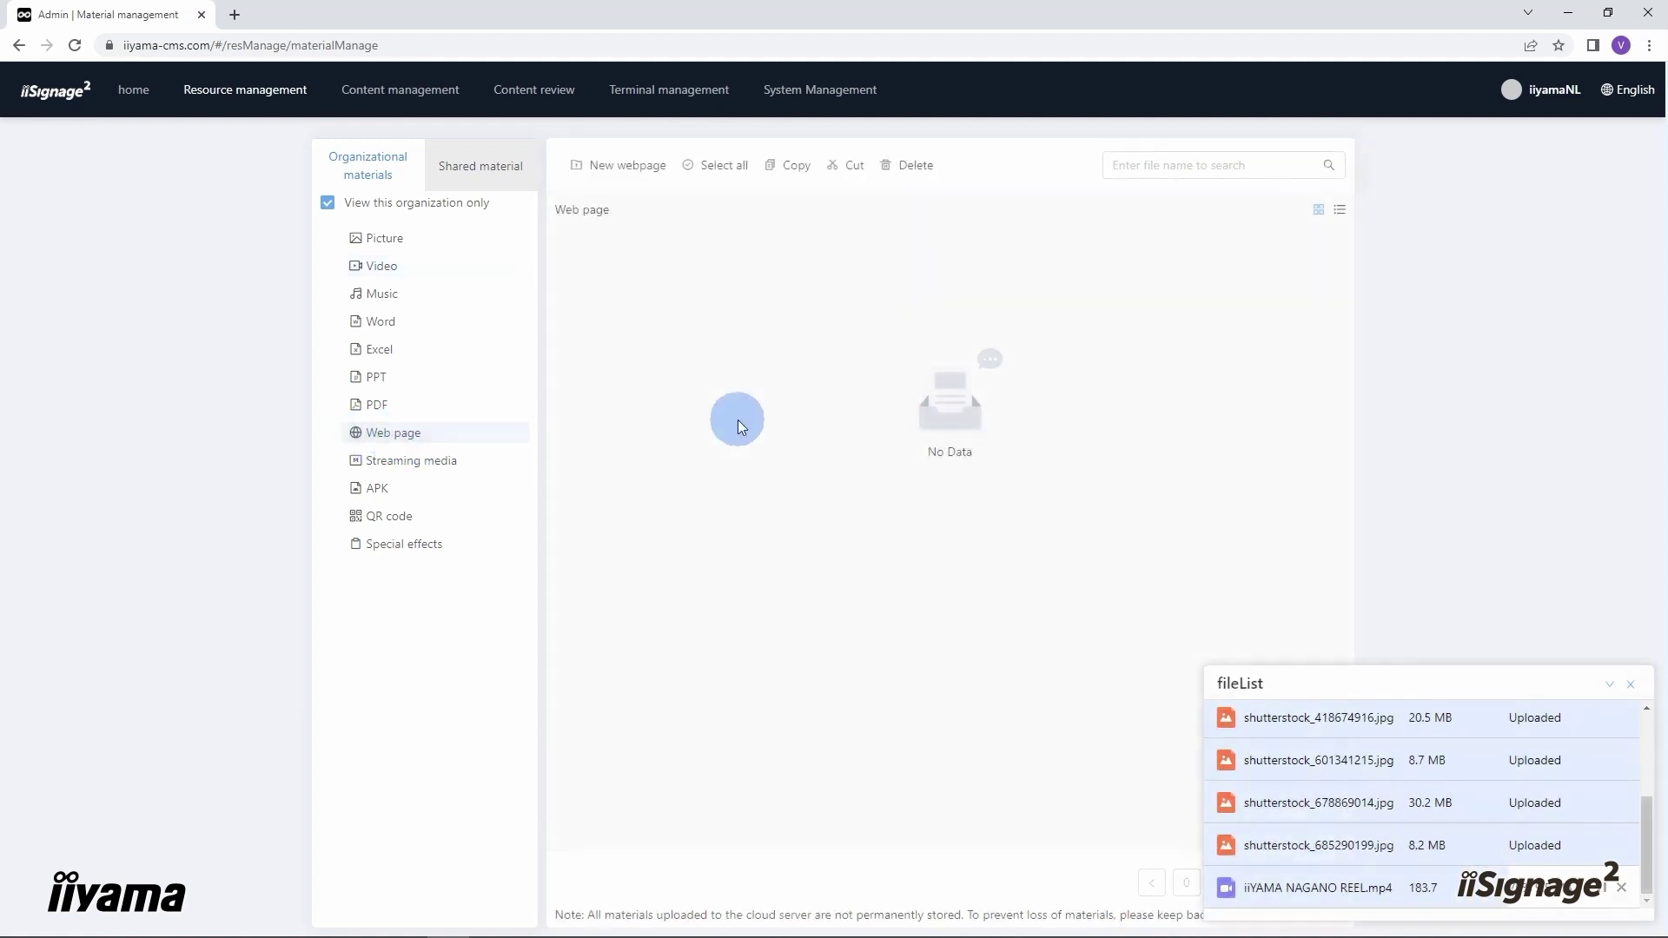
pyautogui.click(647, 169)
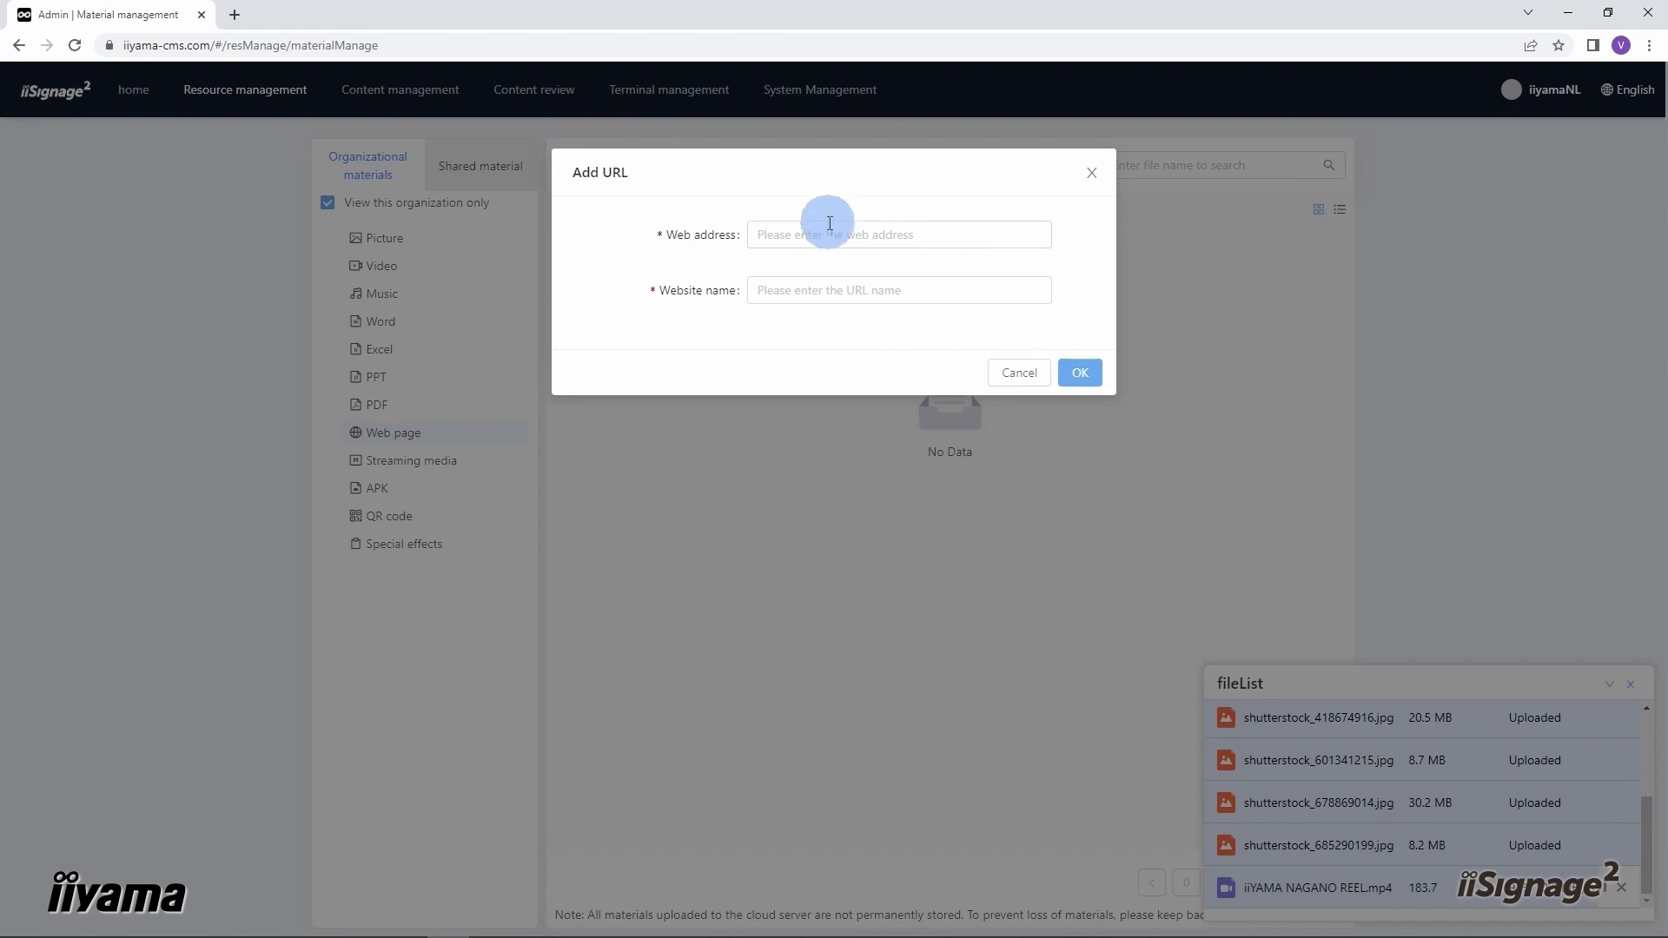
pyautogui.click(838, 234)
pyautogui.write('https://iiyama.com/')
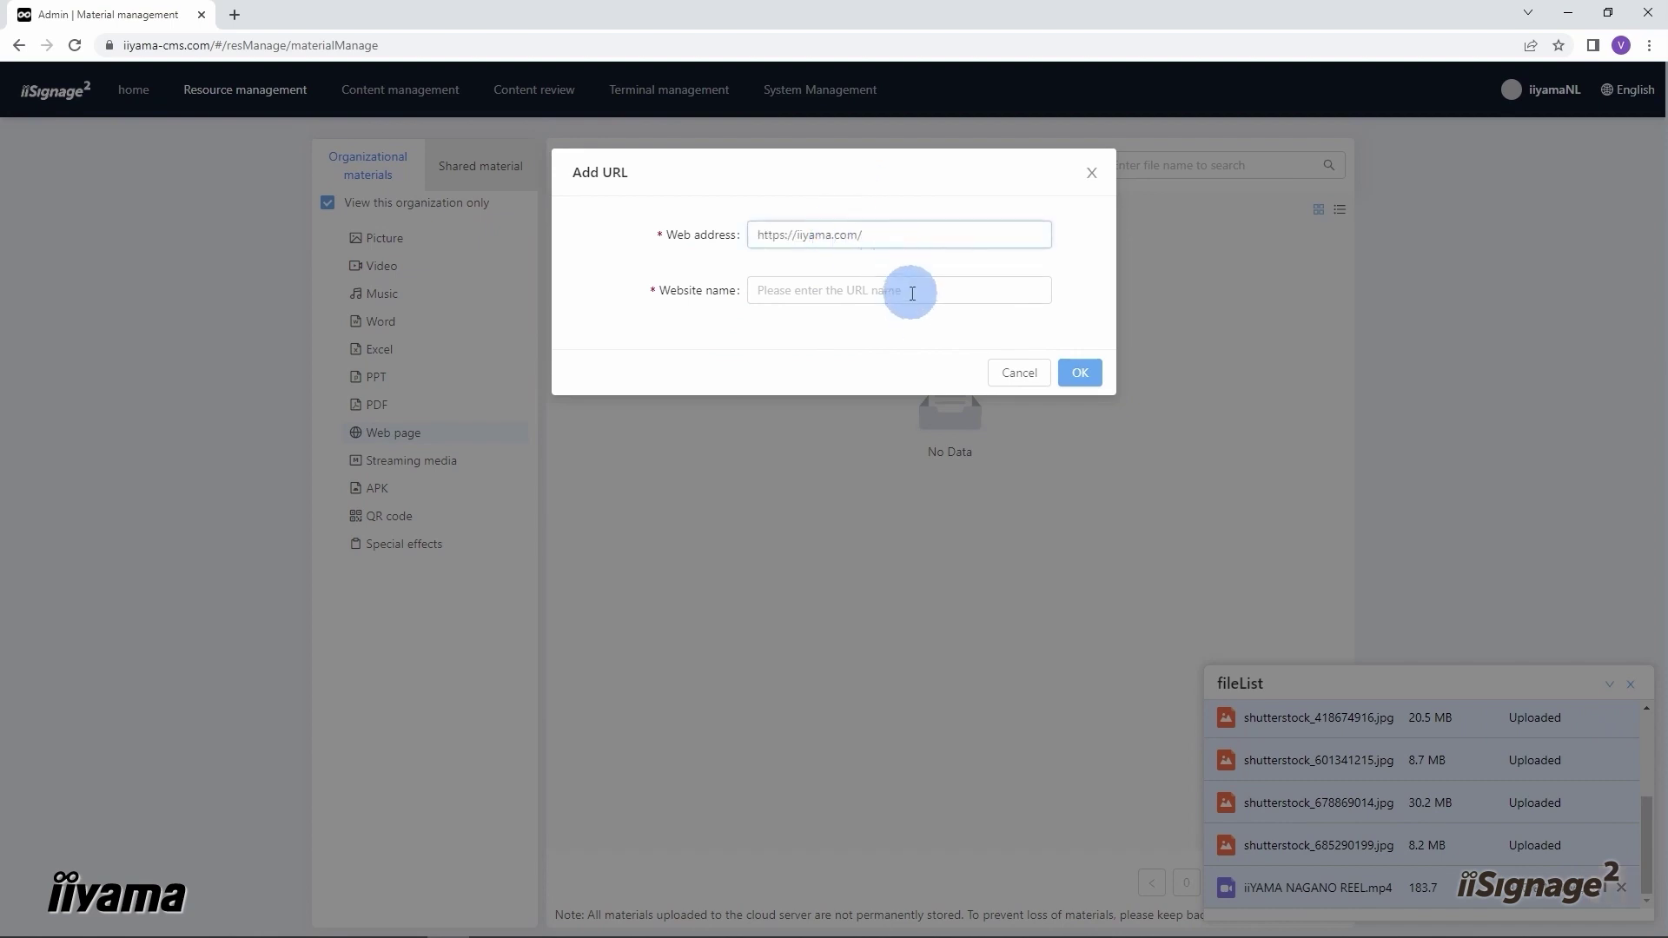
pyautogui.click(904, 291)
pyautogui.write('https://iiyama.com/')
pyautogui.click(1080, 373)
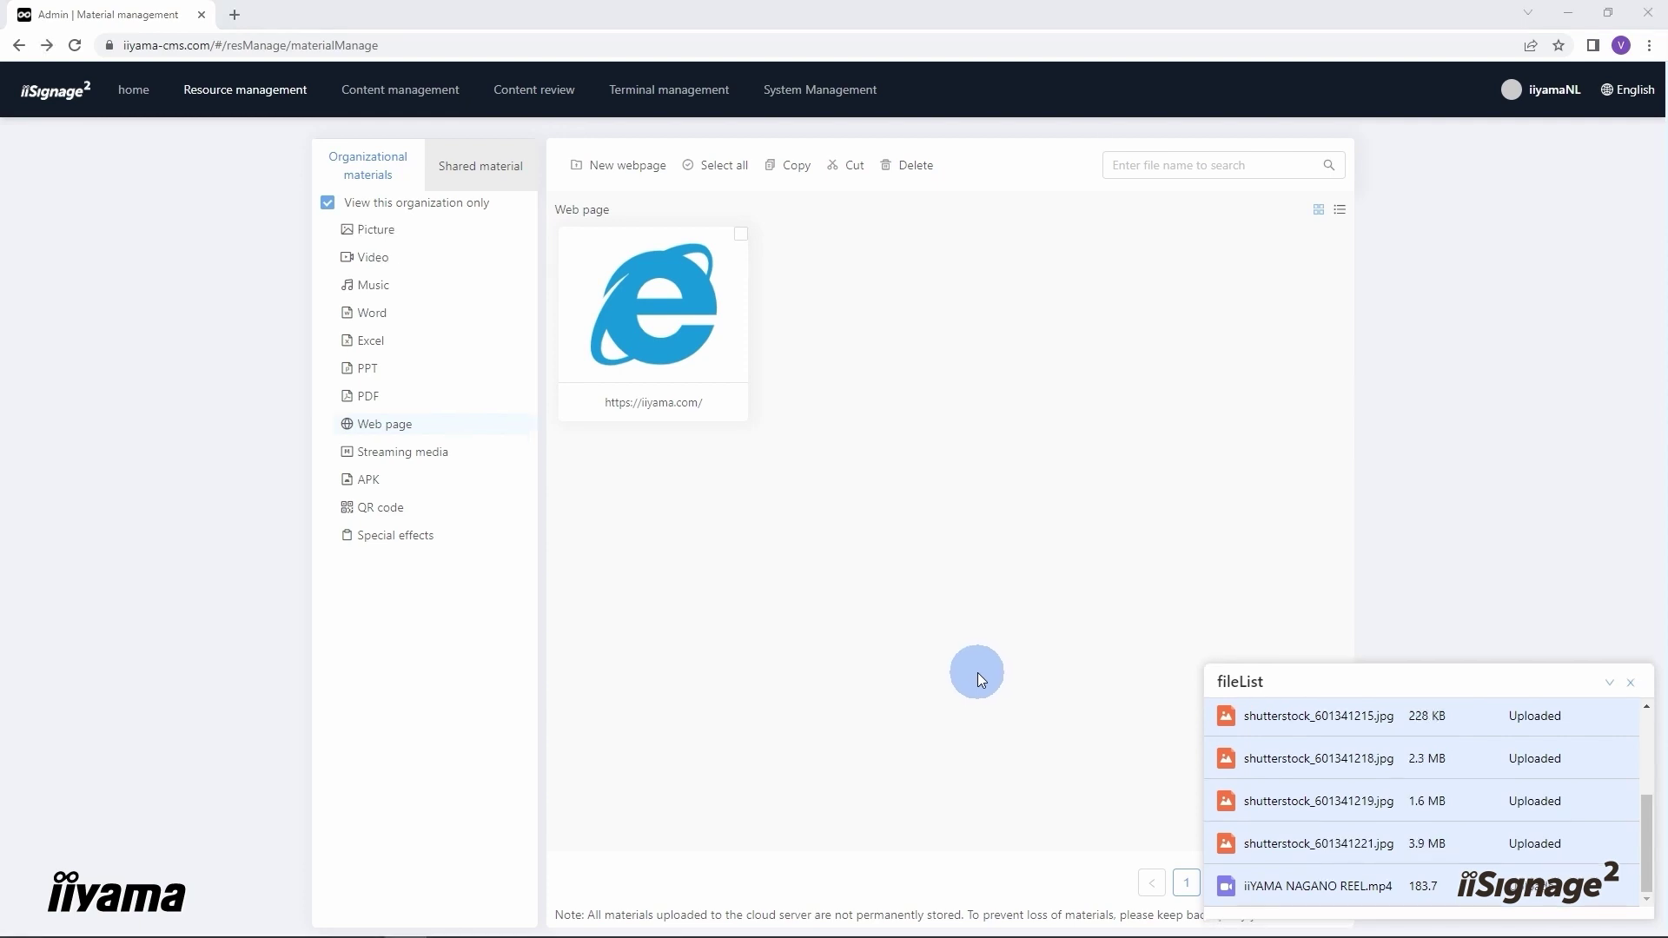
# Create program Program123 in program production, keeping Horizontal screen 16:9
pyautogui.moveTo(402, 92)
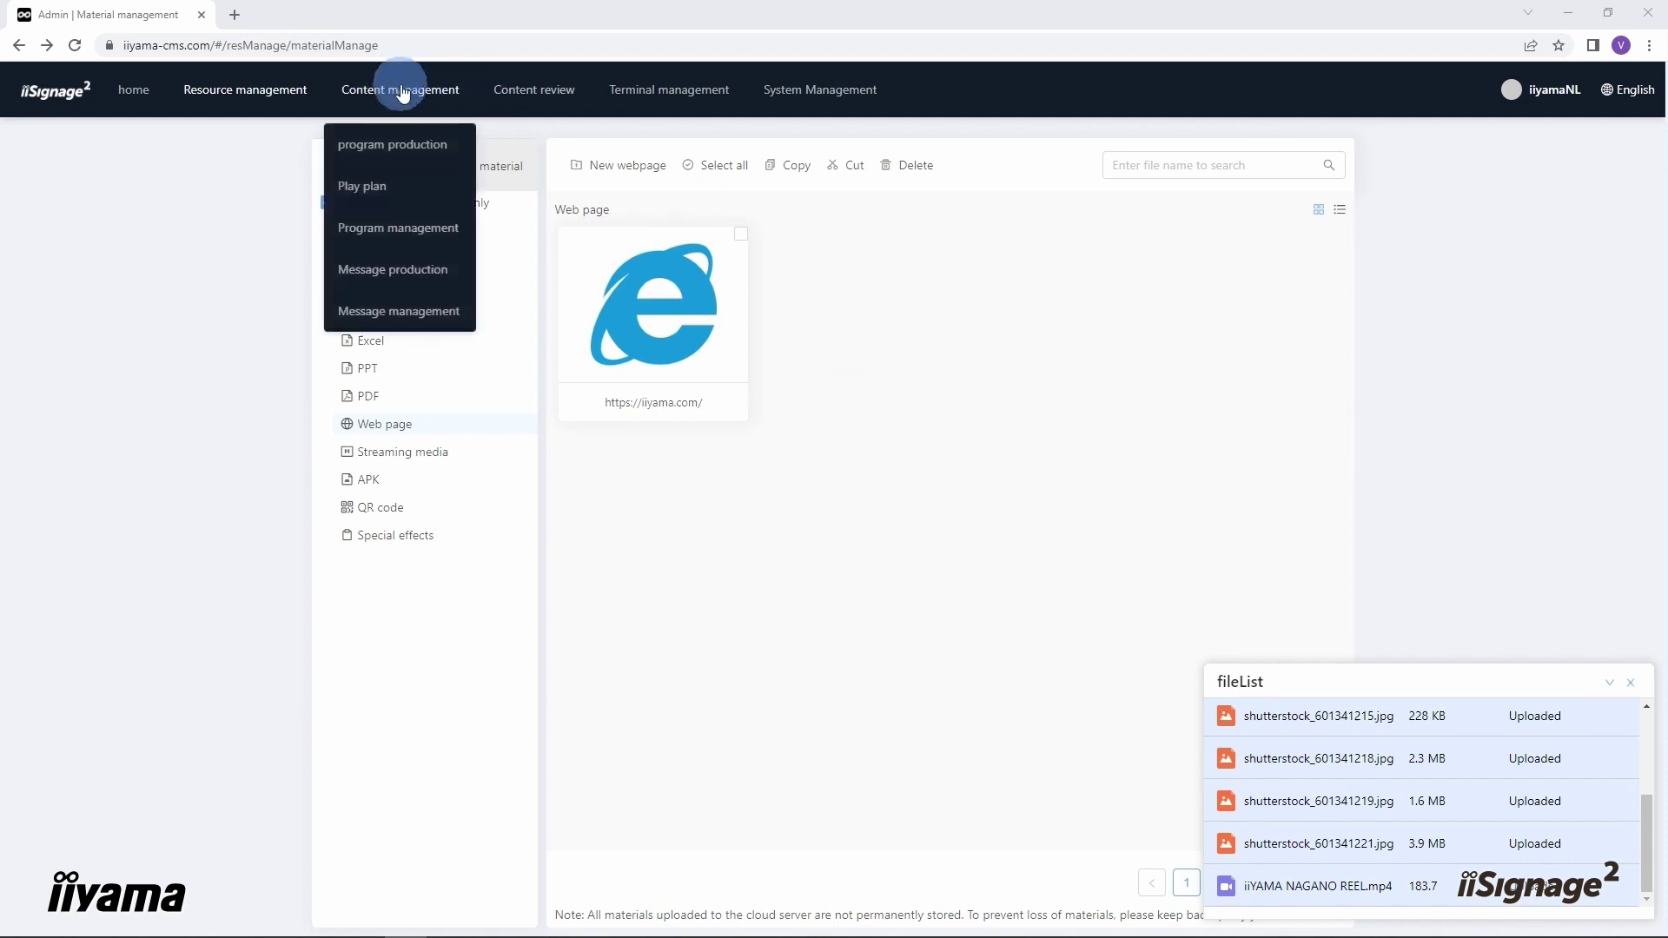
pyautogui.click(416, 146)
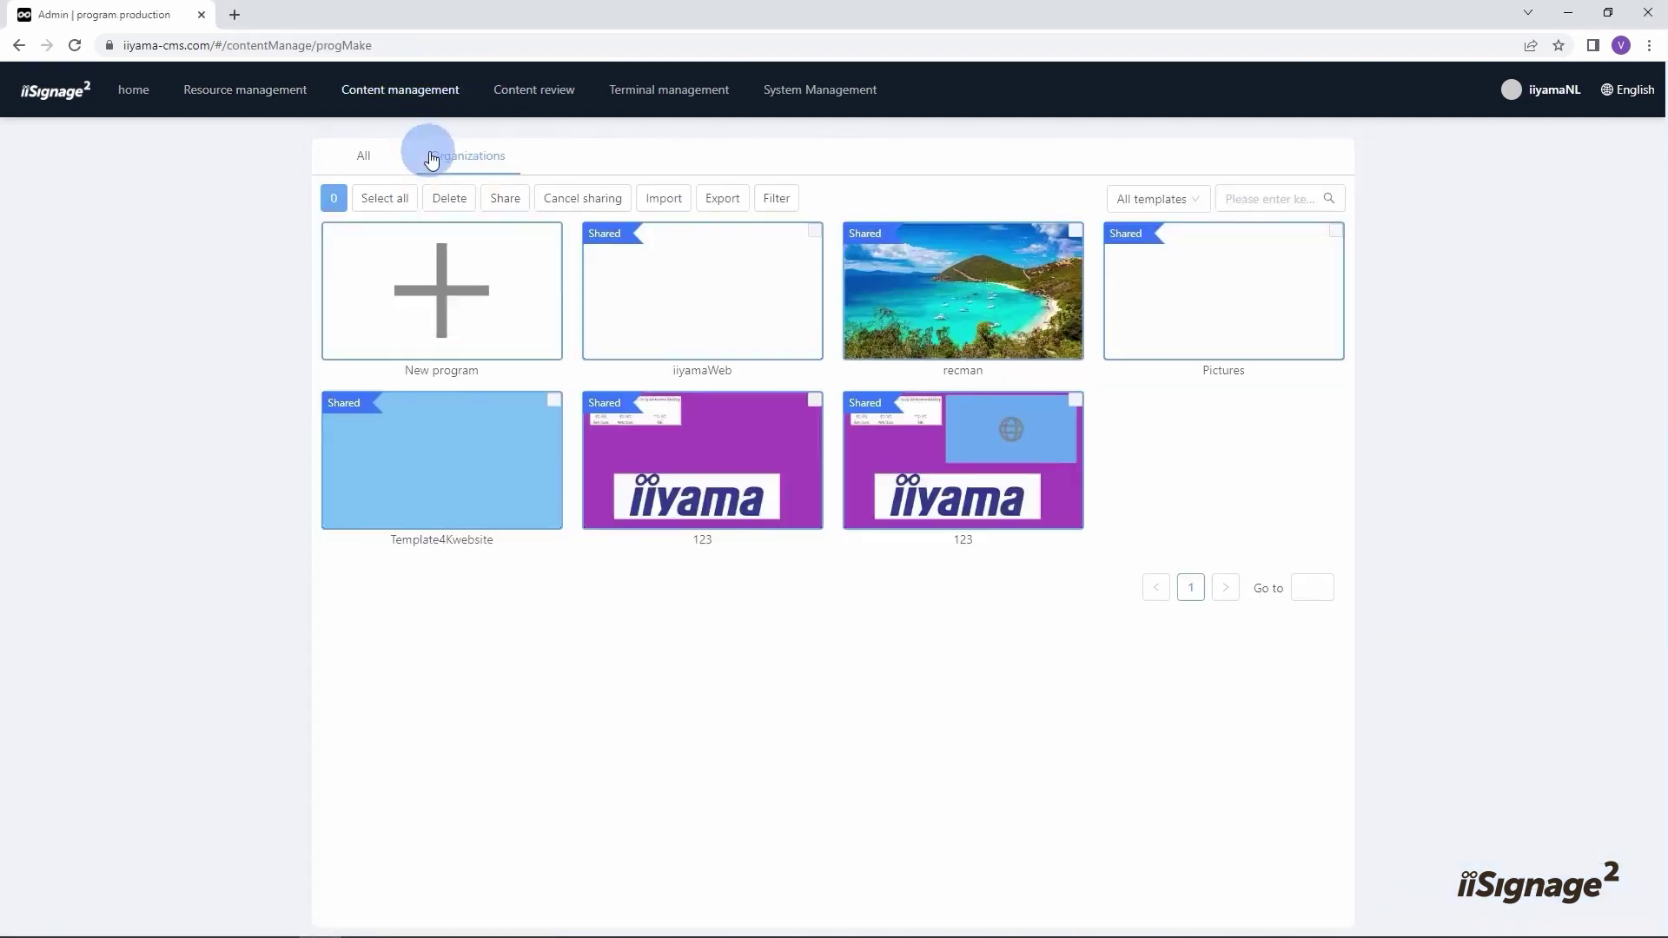
pyautogui.click(461, 282)
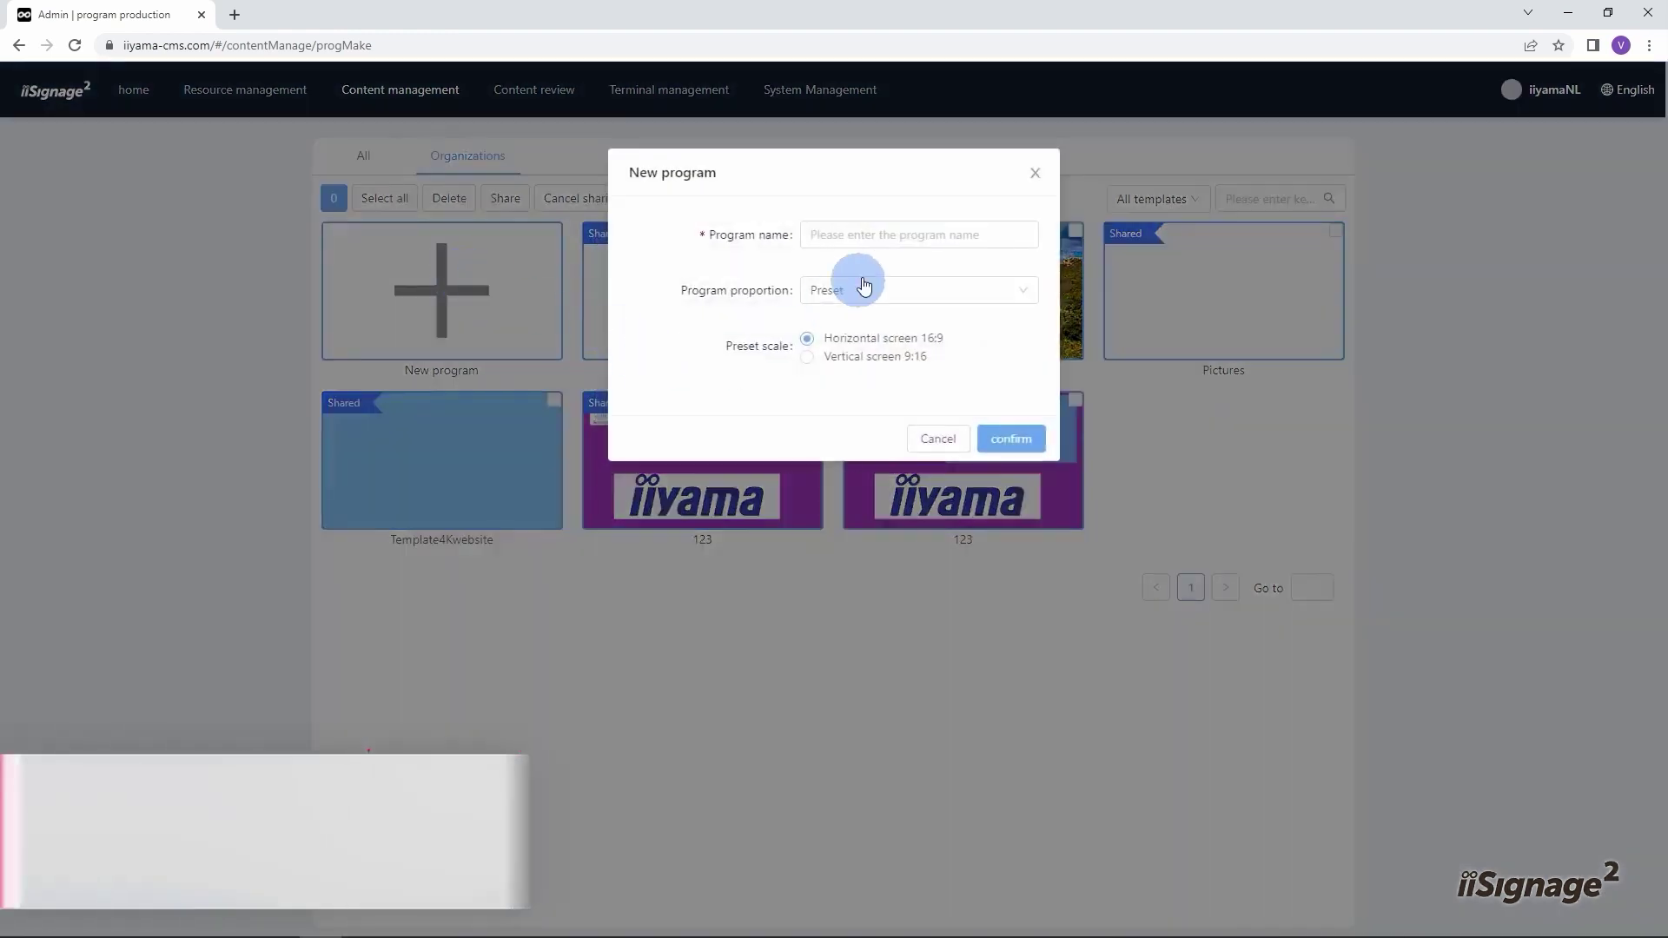
pyautogui.click(869, 236)
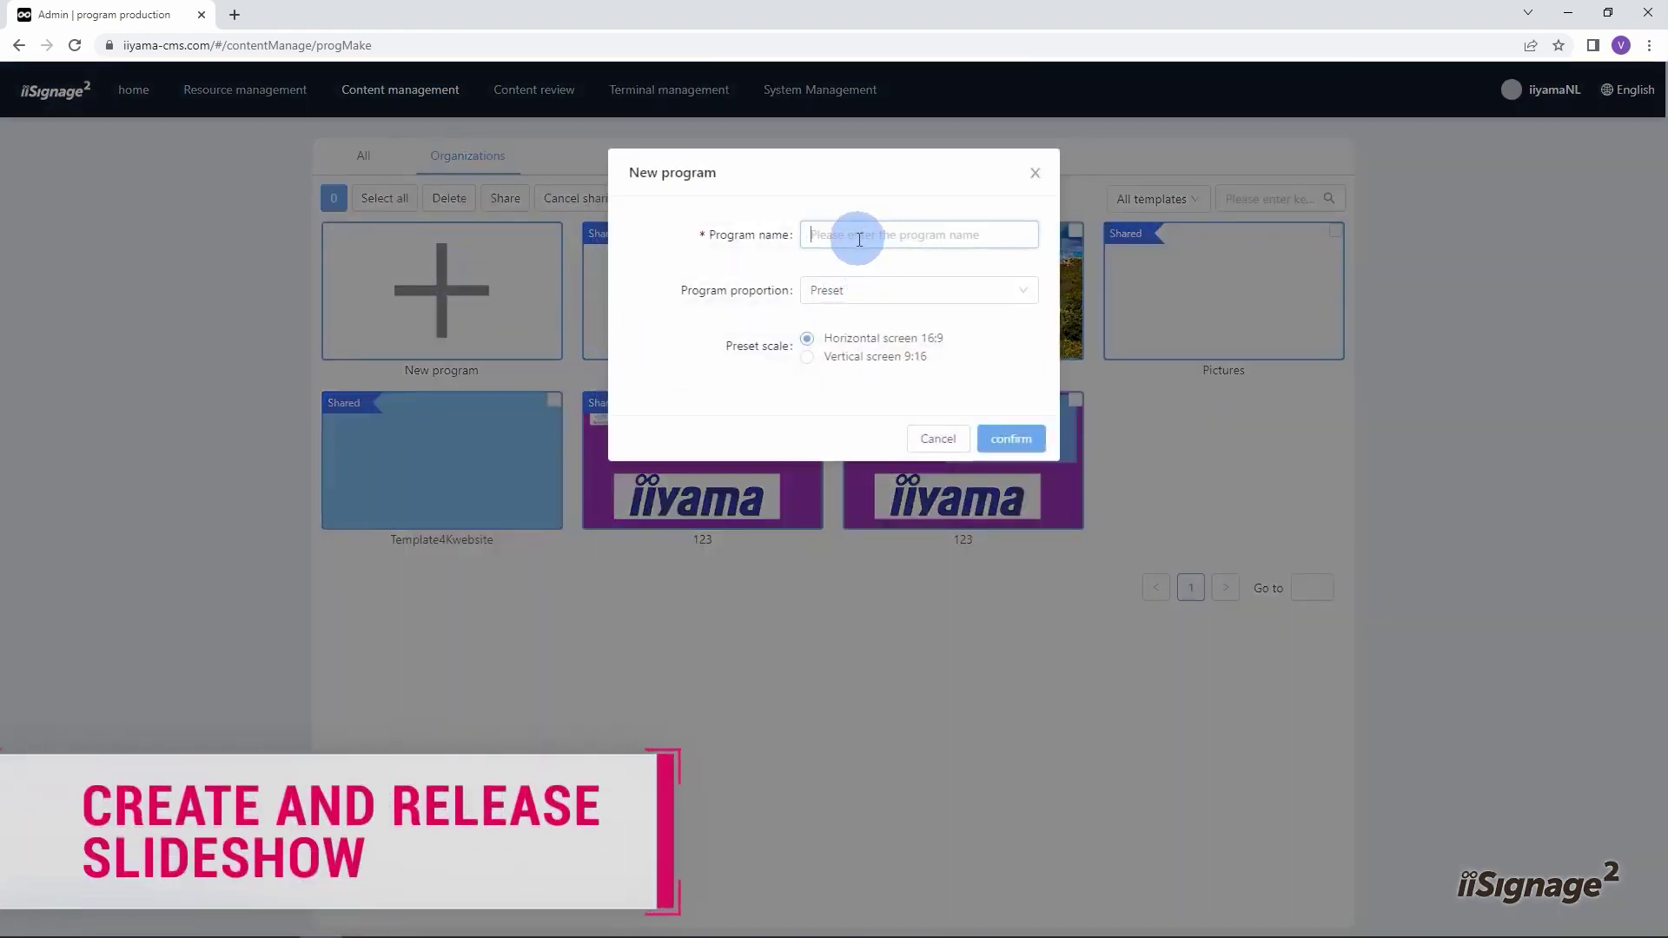
pyautogui.write('Program123')
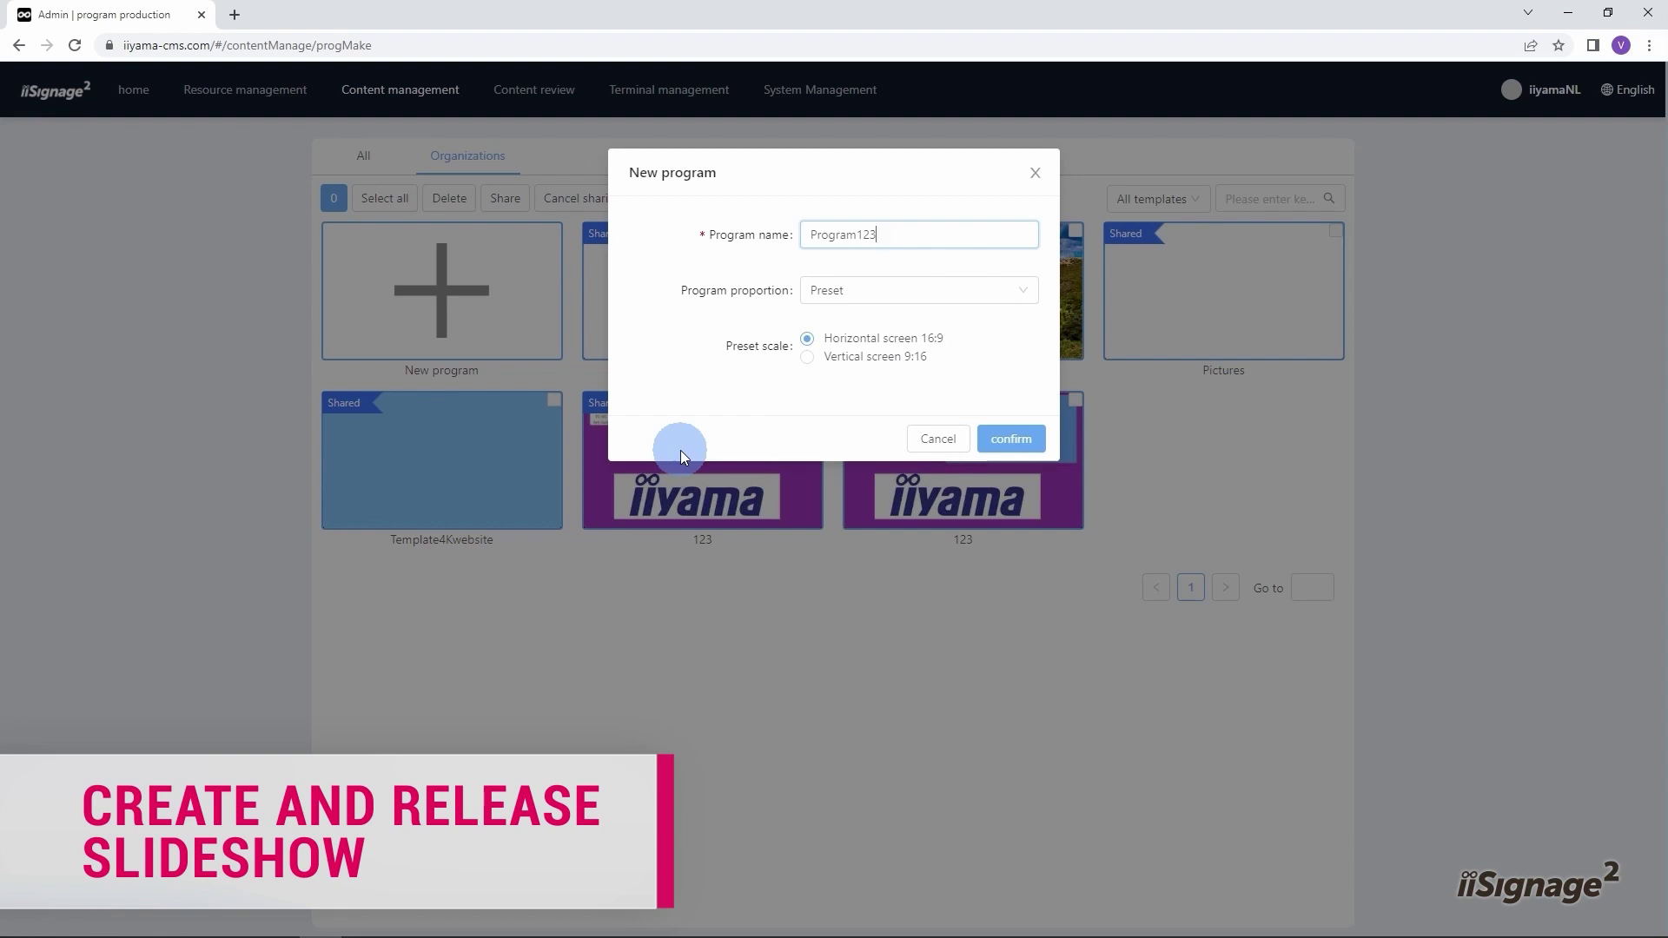
pyautogui.click(851, 357)
pyautogui.click(874, 341)
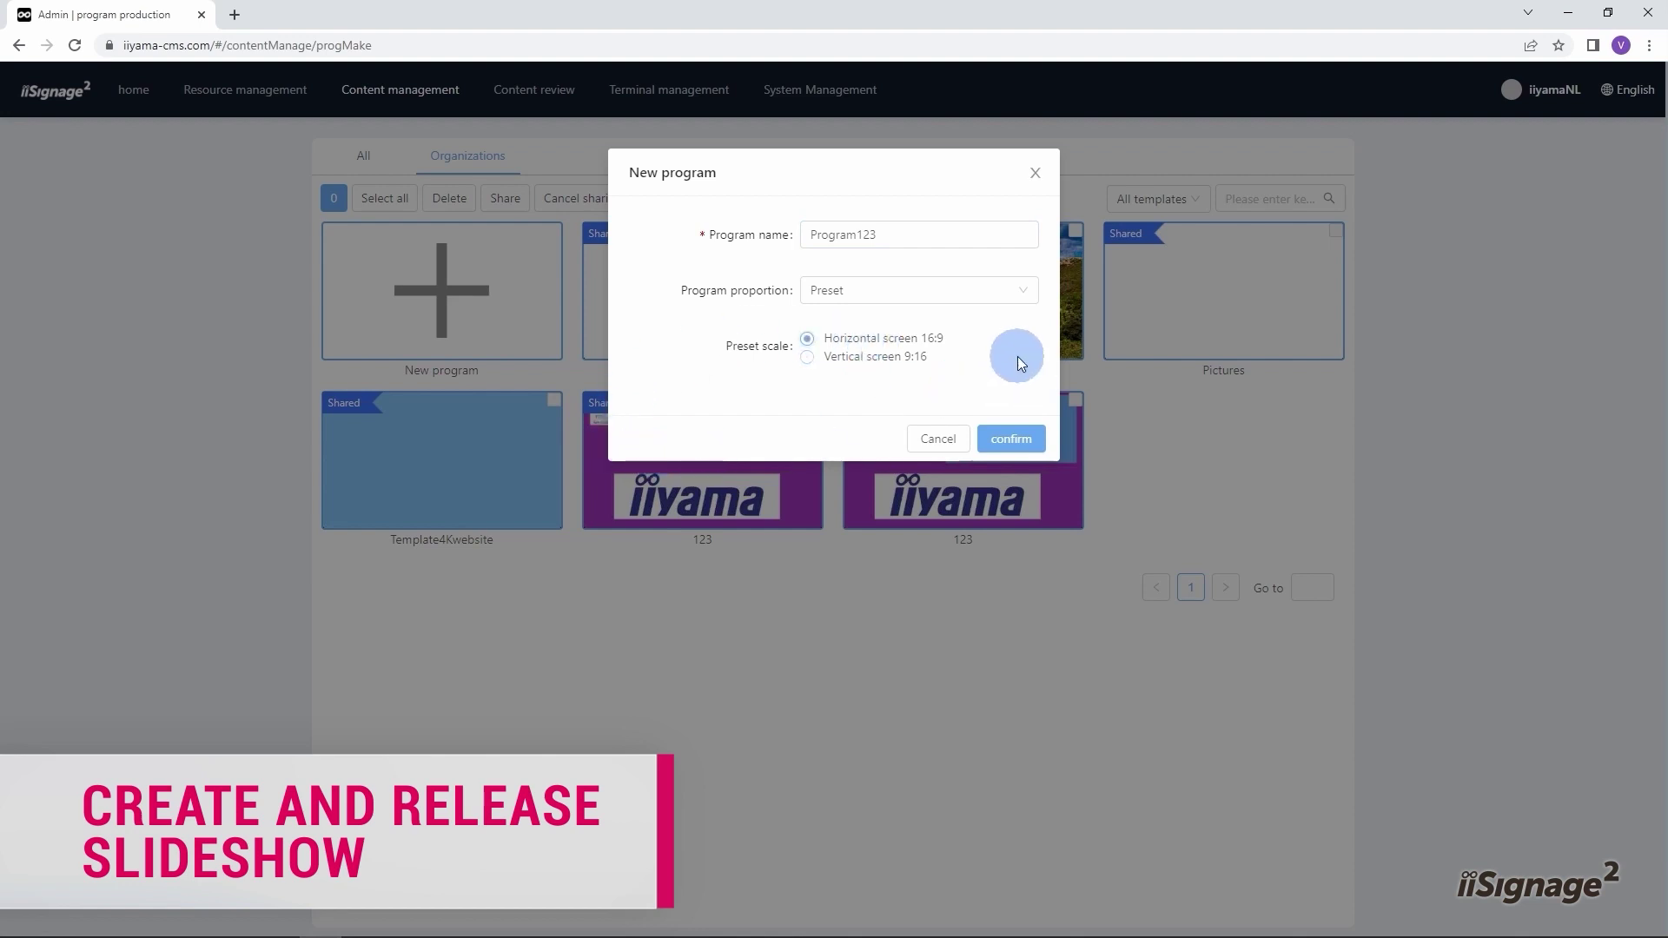
pyautogui.click(1027, 439)
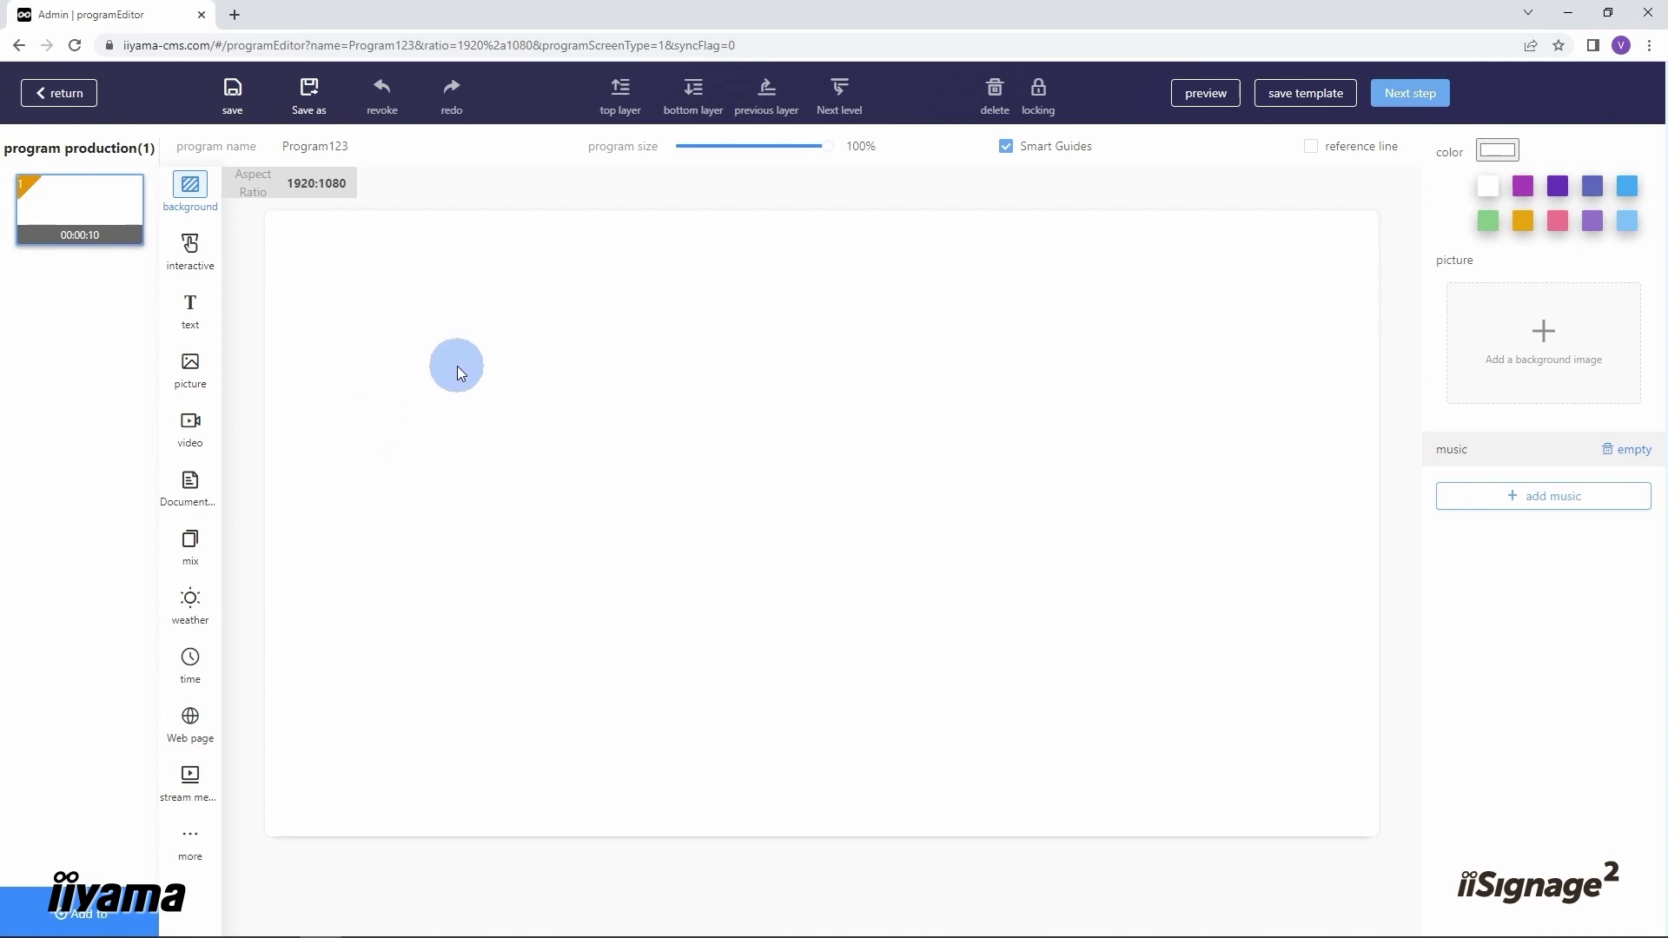
# Add a picture element filled with all eight library pictures, skipping new file uploads
pyautogui.click(189, 369)
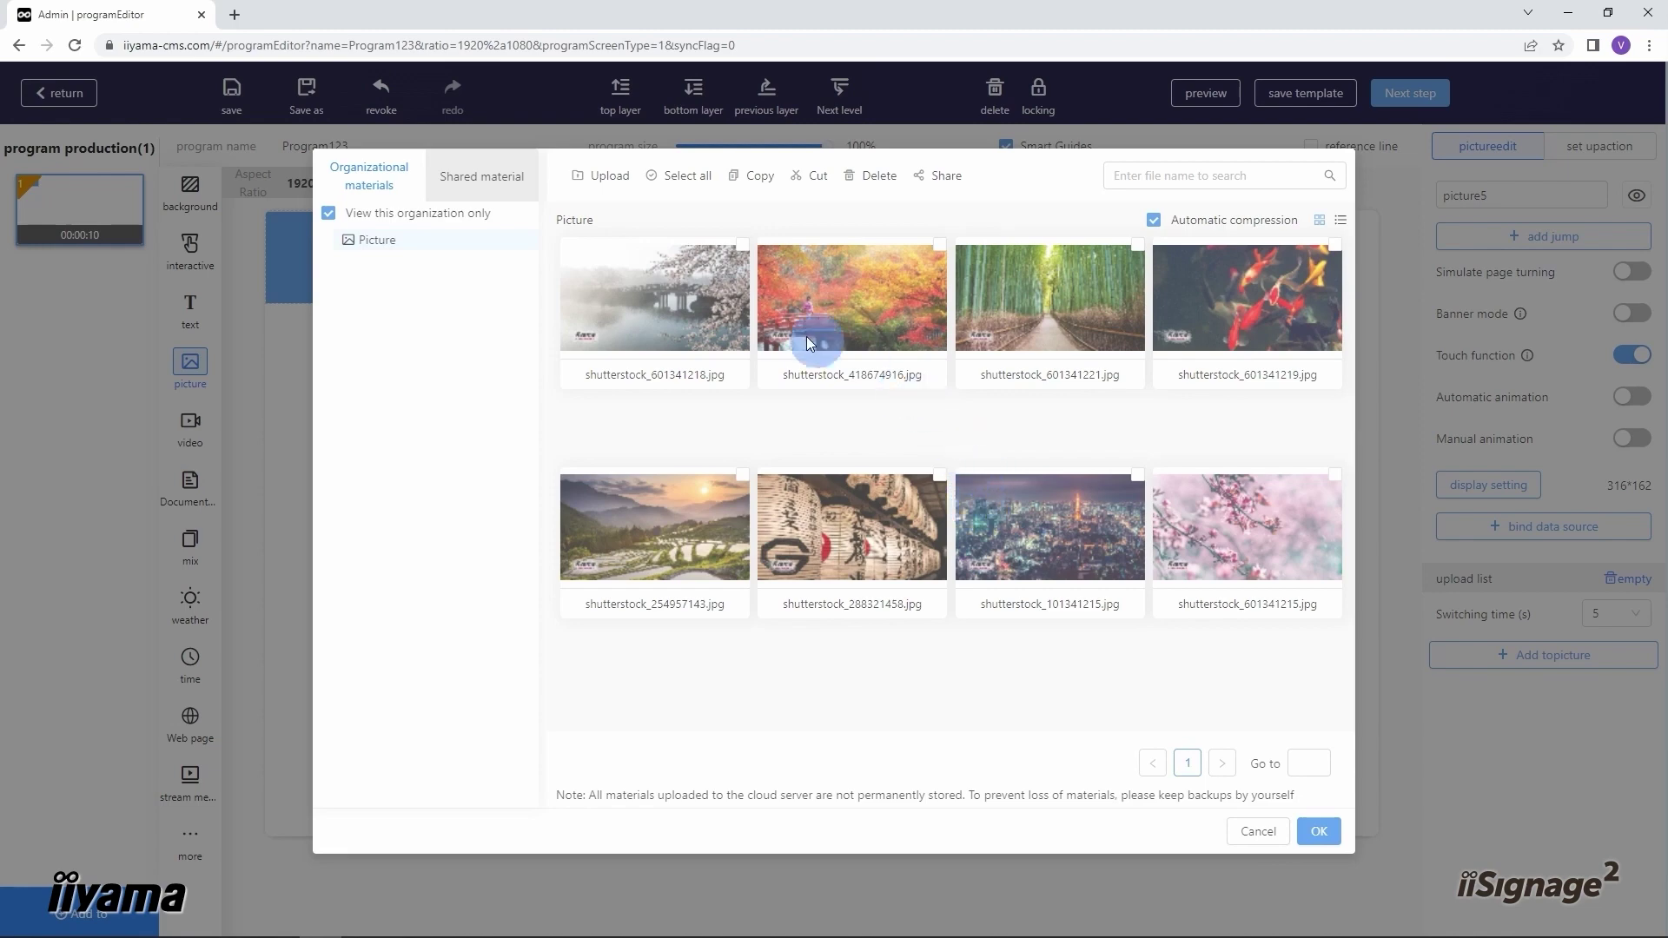
pyautogui.click(599, 174)
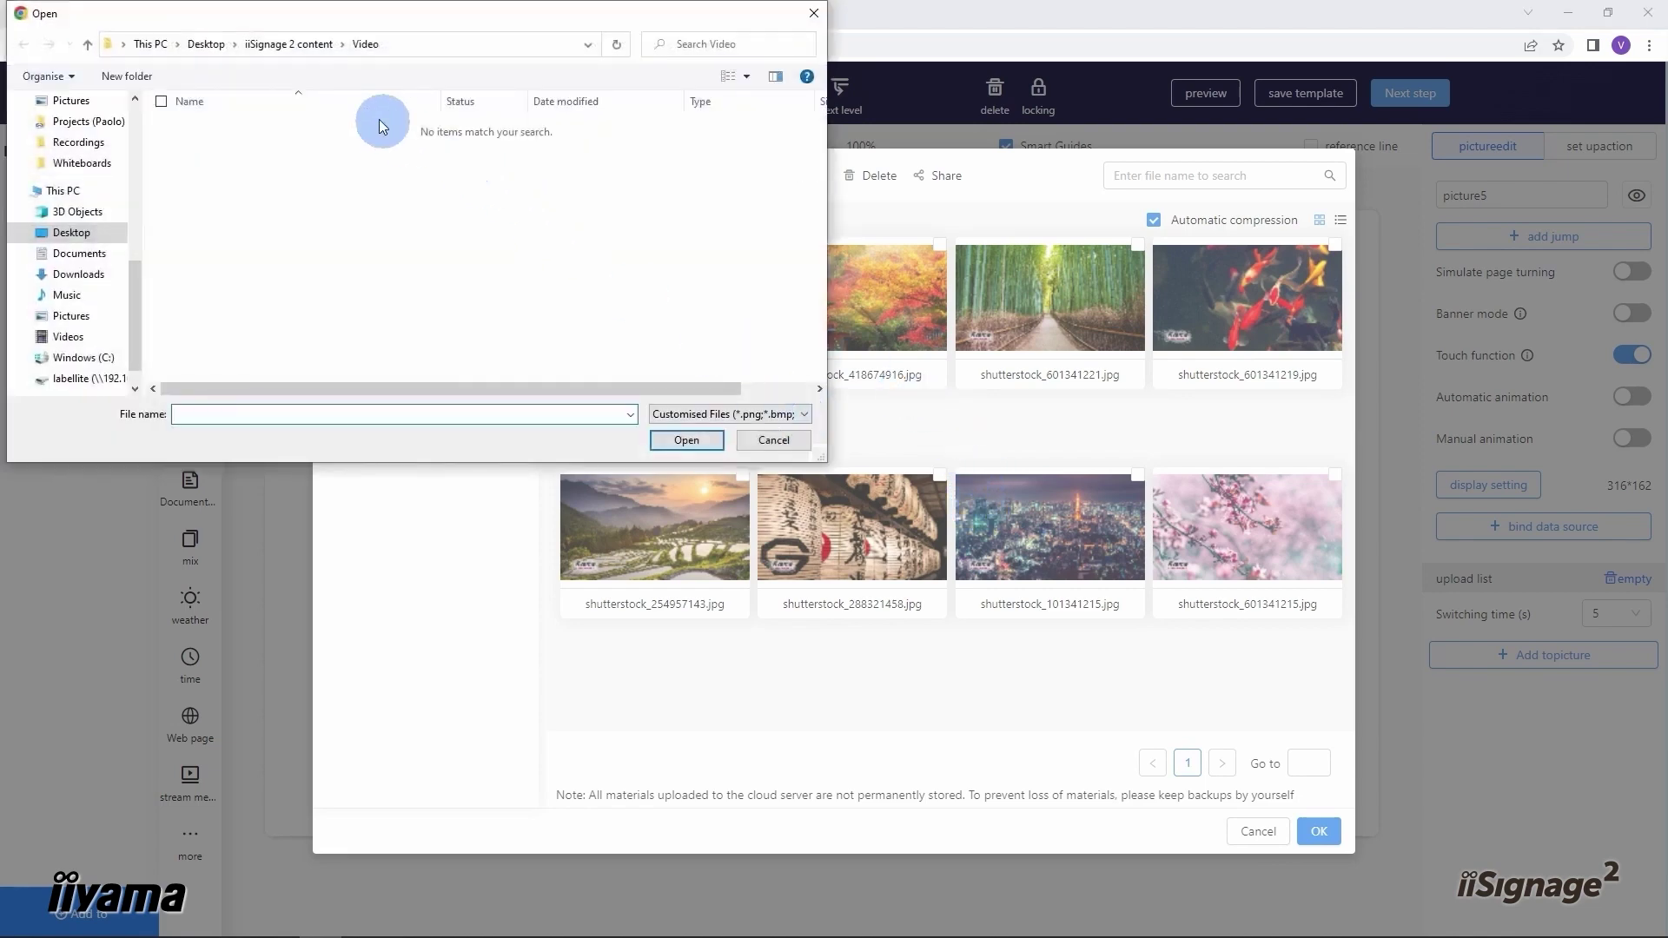
pyautogui.click(254, 45)
pyautogui.doubleClick(218, 122)
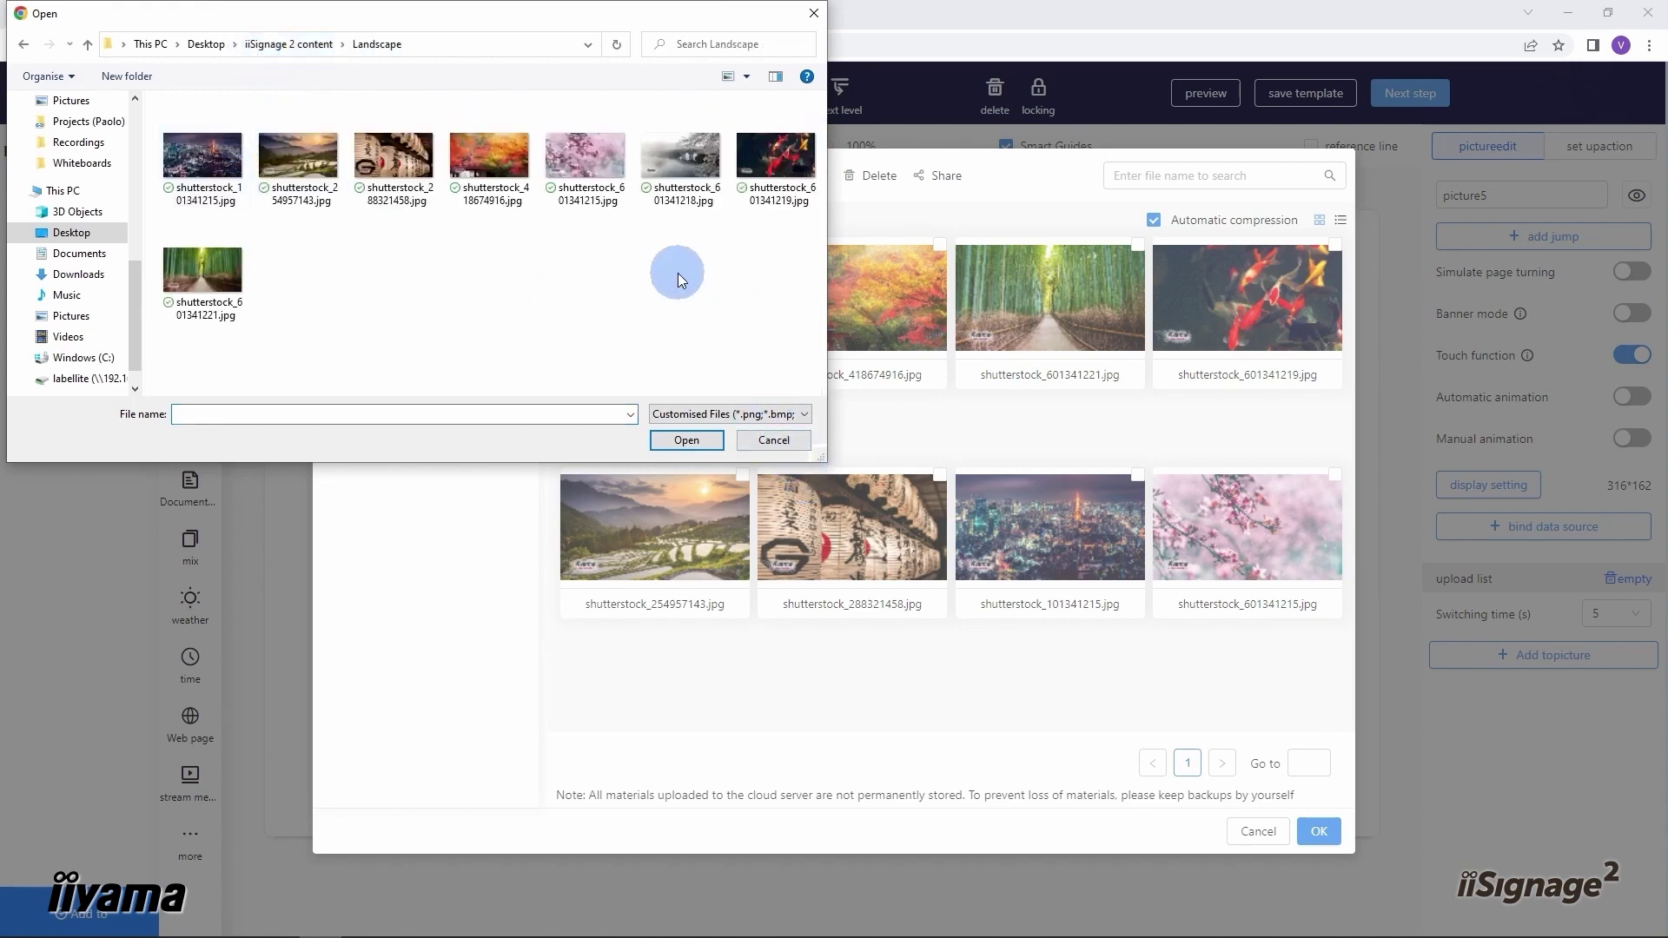
pyautogui.click(763, 415)
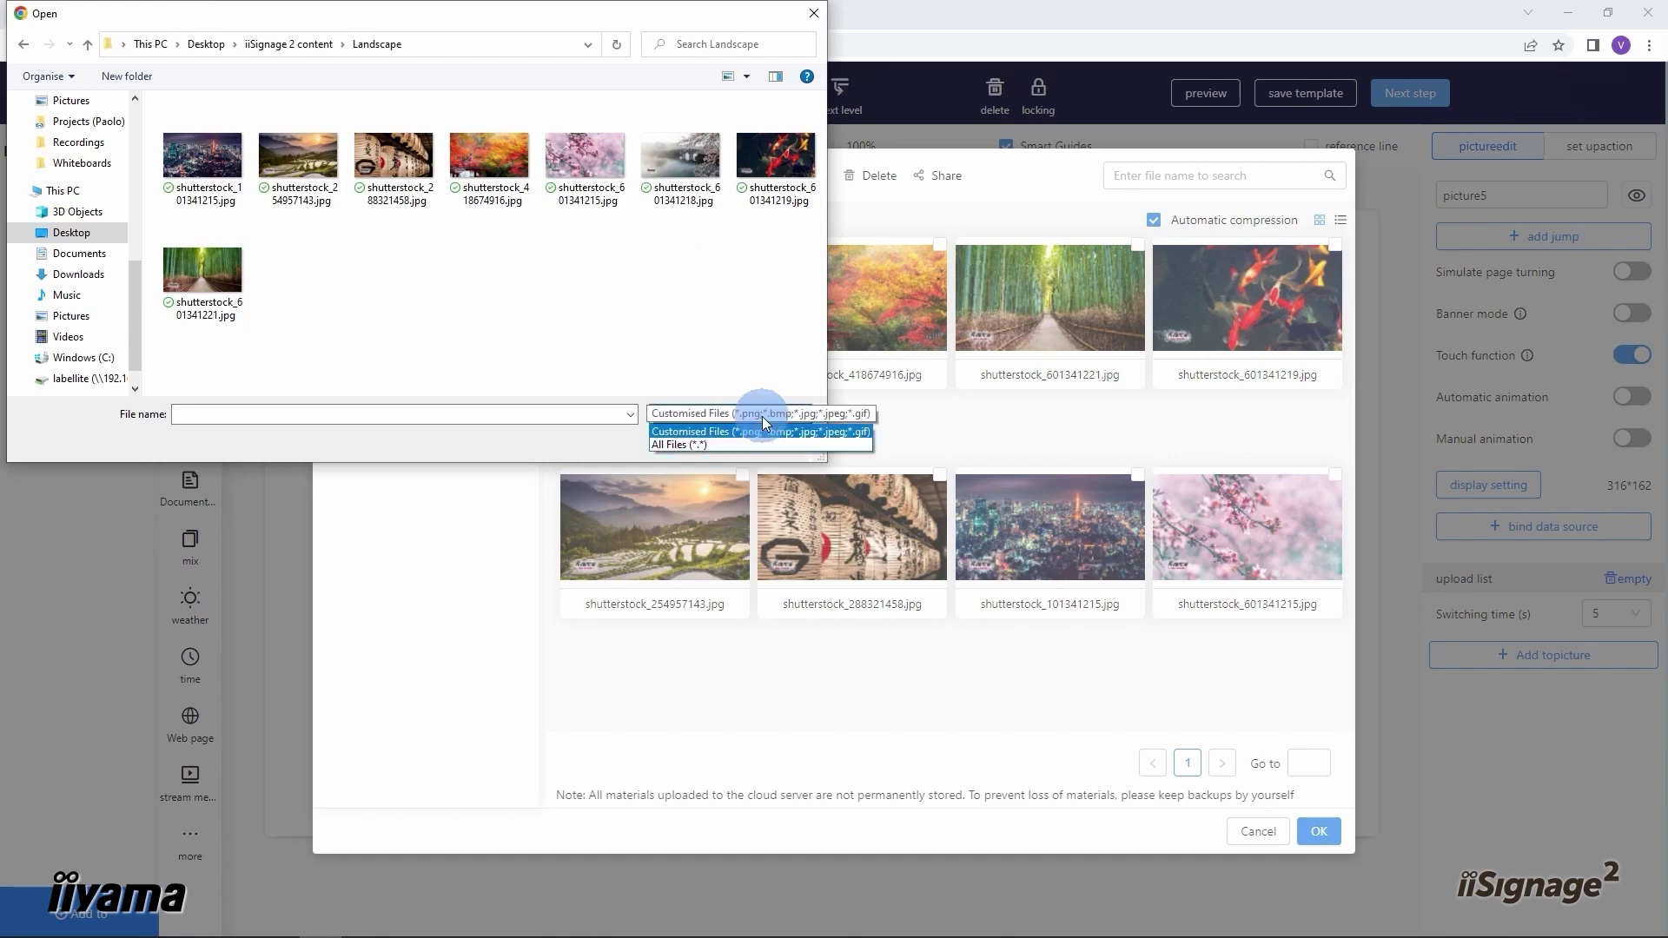
pyautogui.click(844, 430)
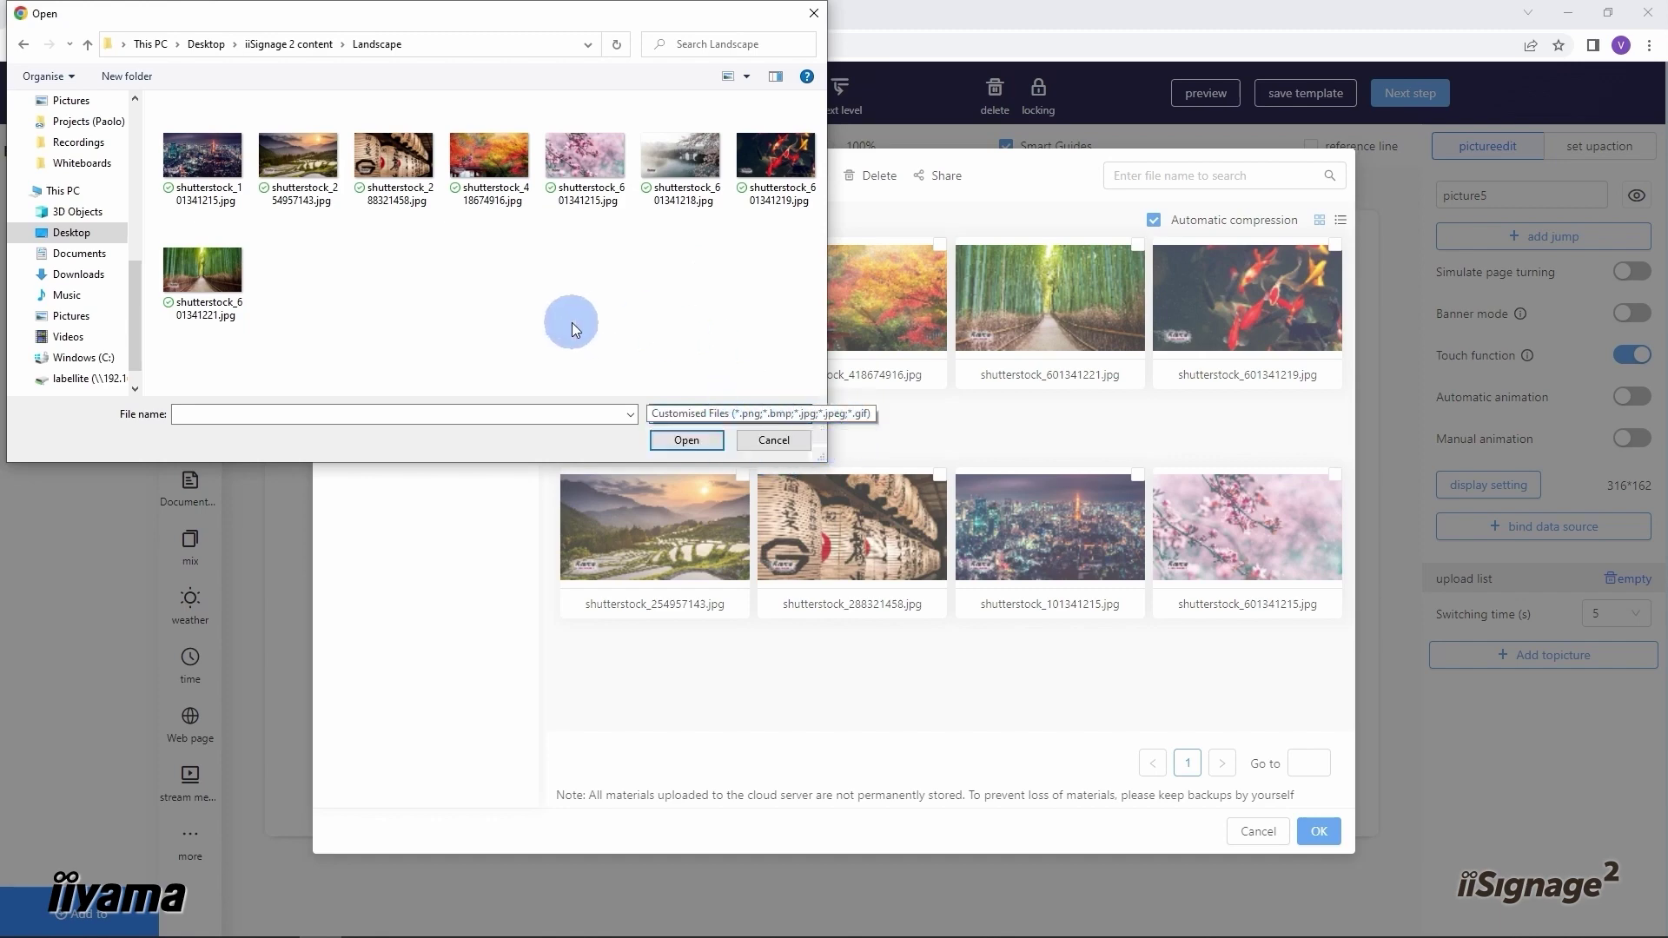
pyautogui.click(785, 444)
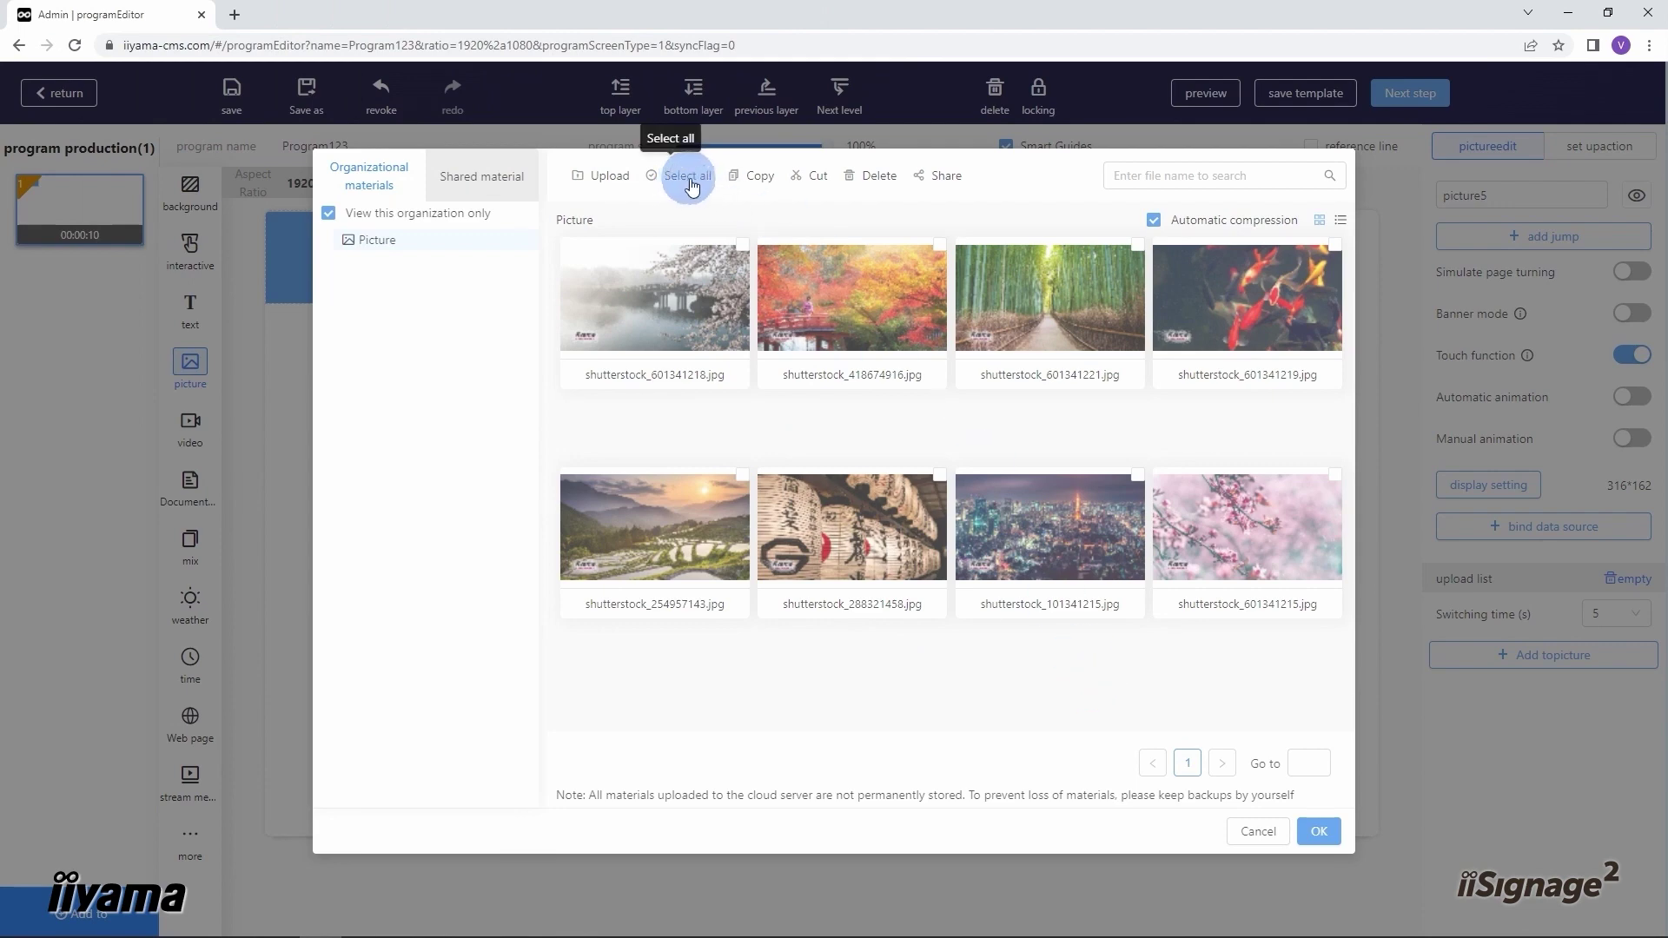
pyautogui.click(687, 176)
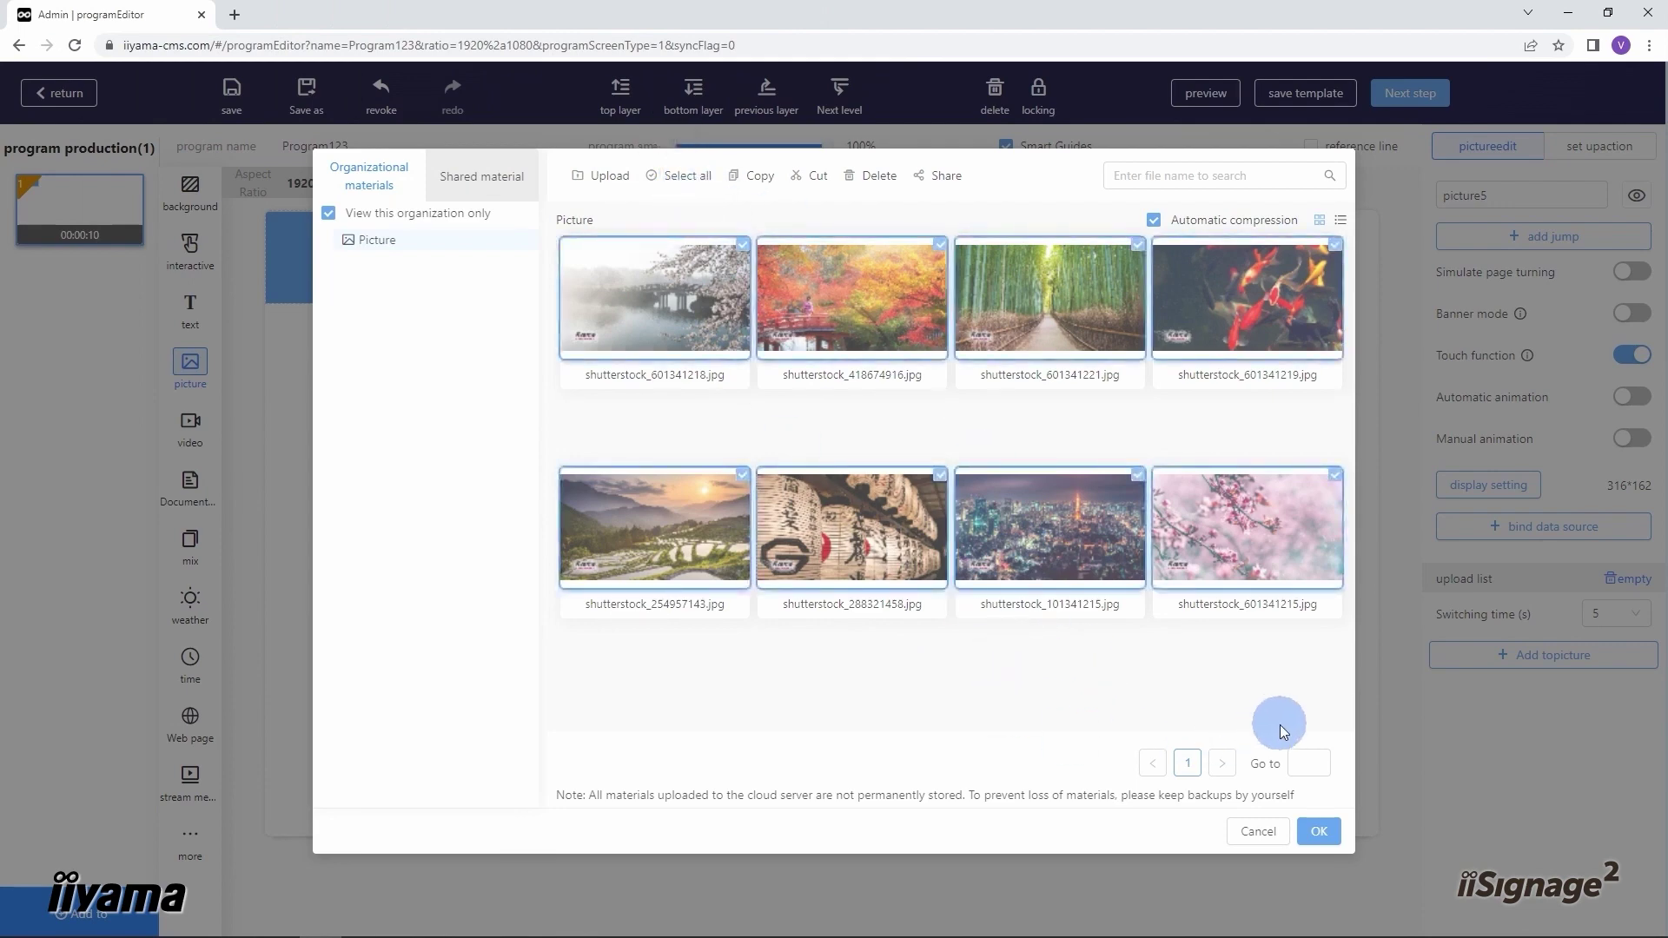
pyautogui.click(1321, 832)
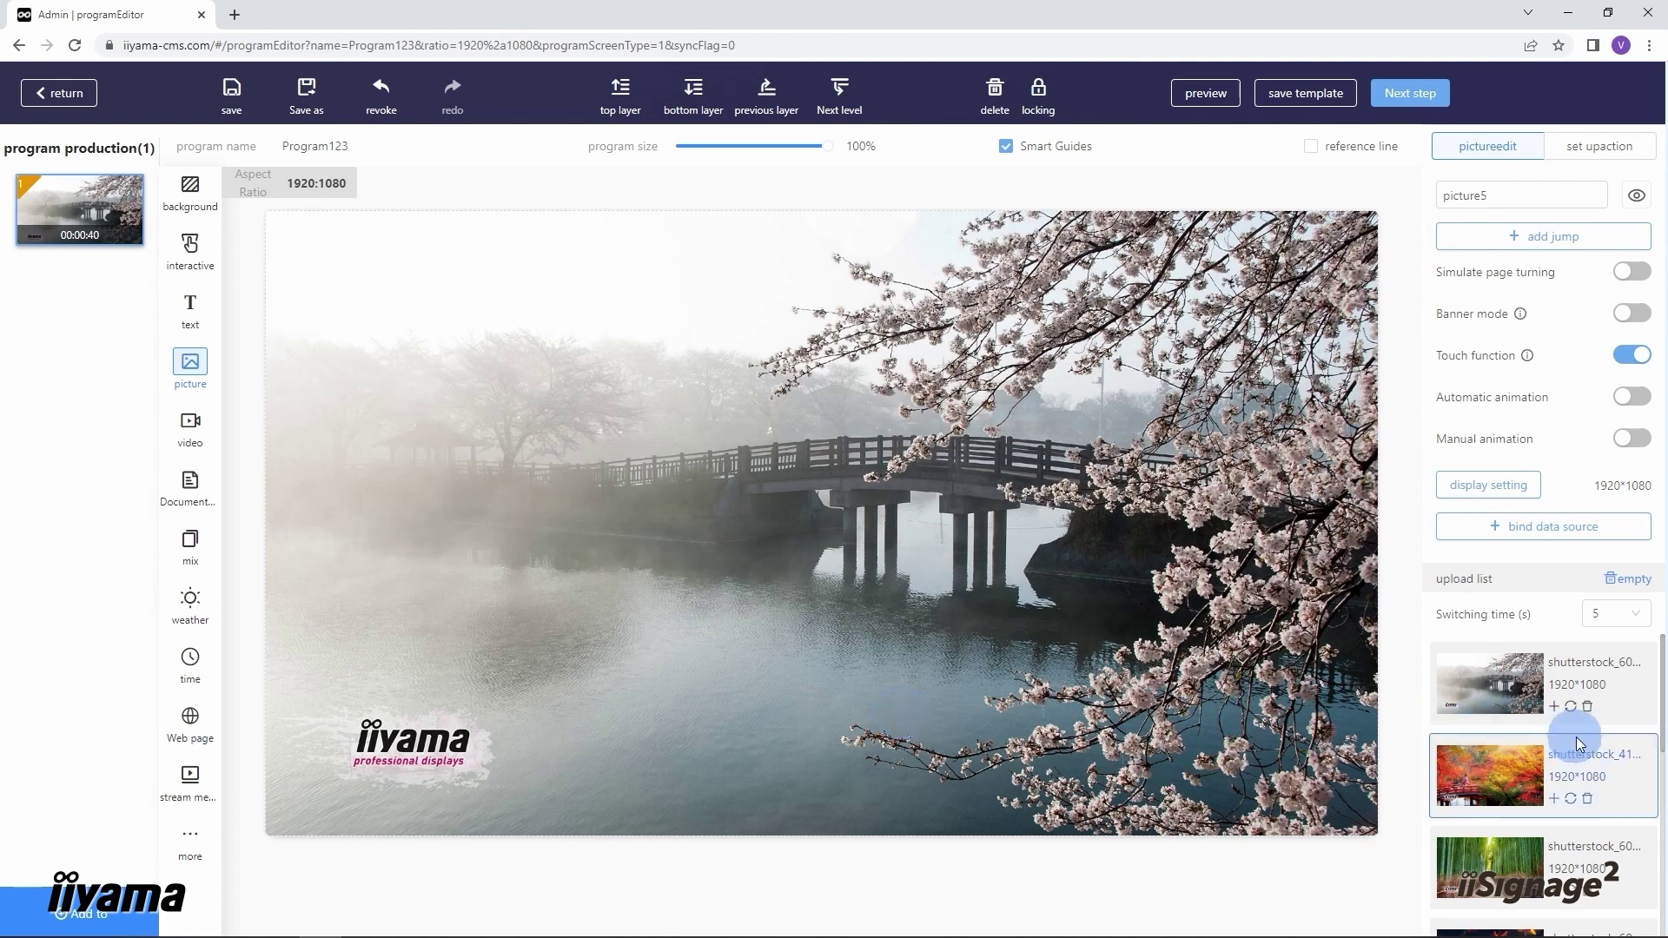
# Move the Tokyo night-city picture to the top and preview Program123
pyautogui.scroll(-3, 1578, 675)
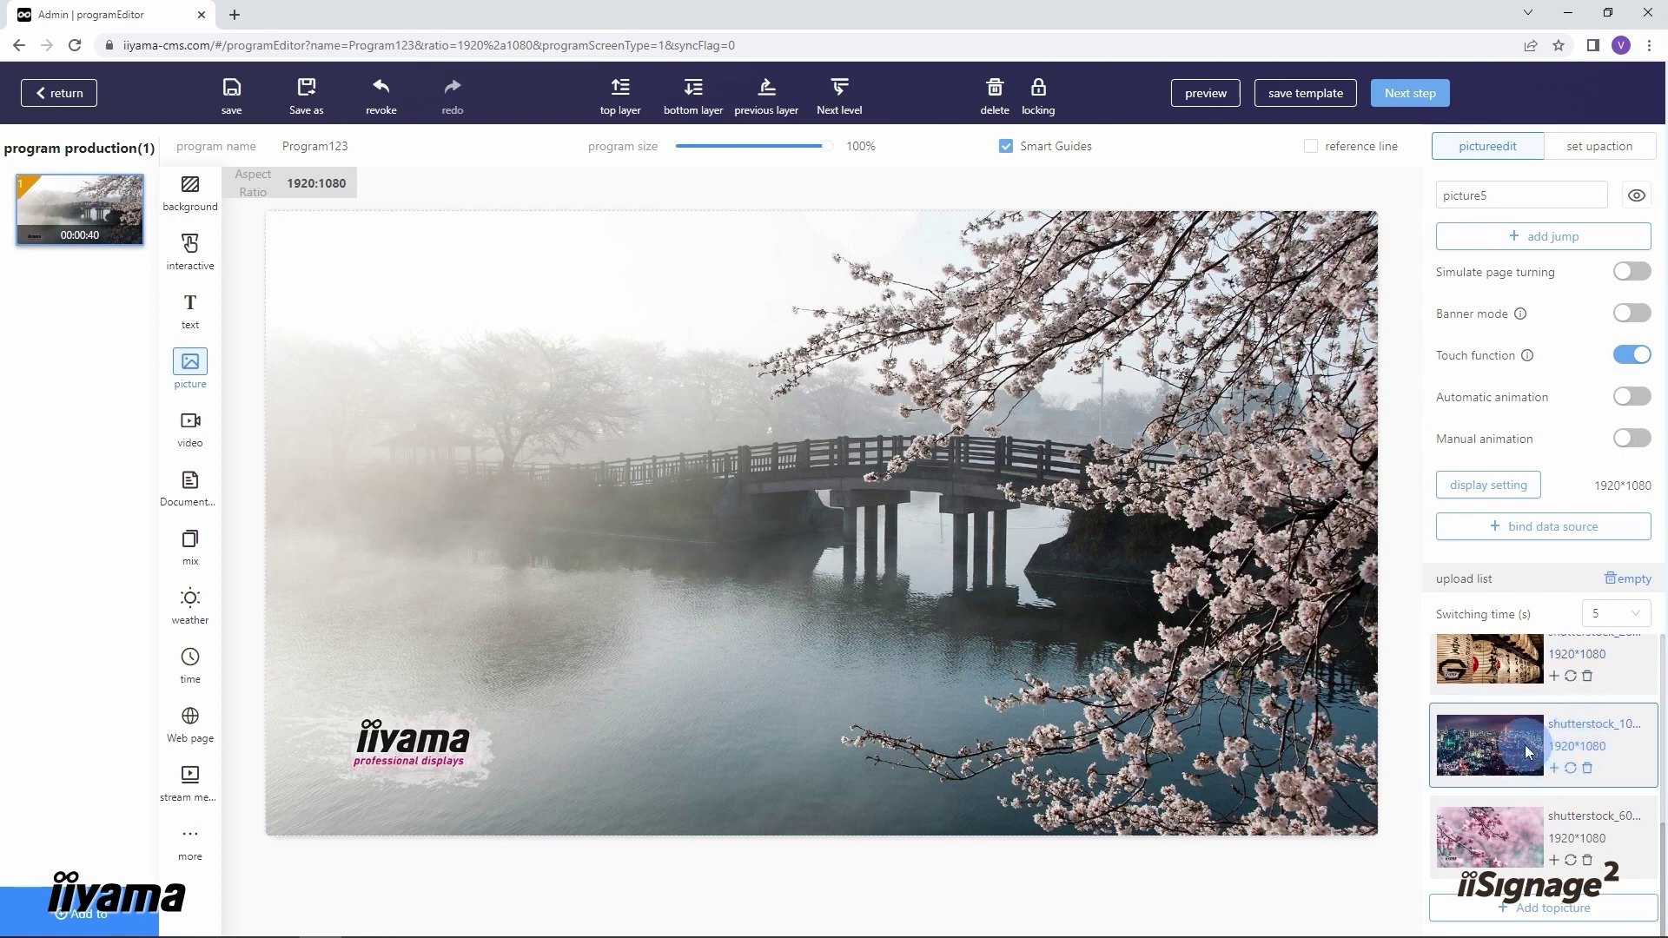
pyautogui.moveTo(1482, 756); pyautogui.dragTo(1555, 770)
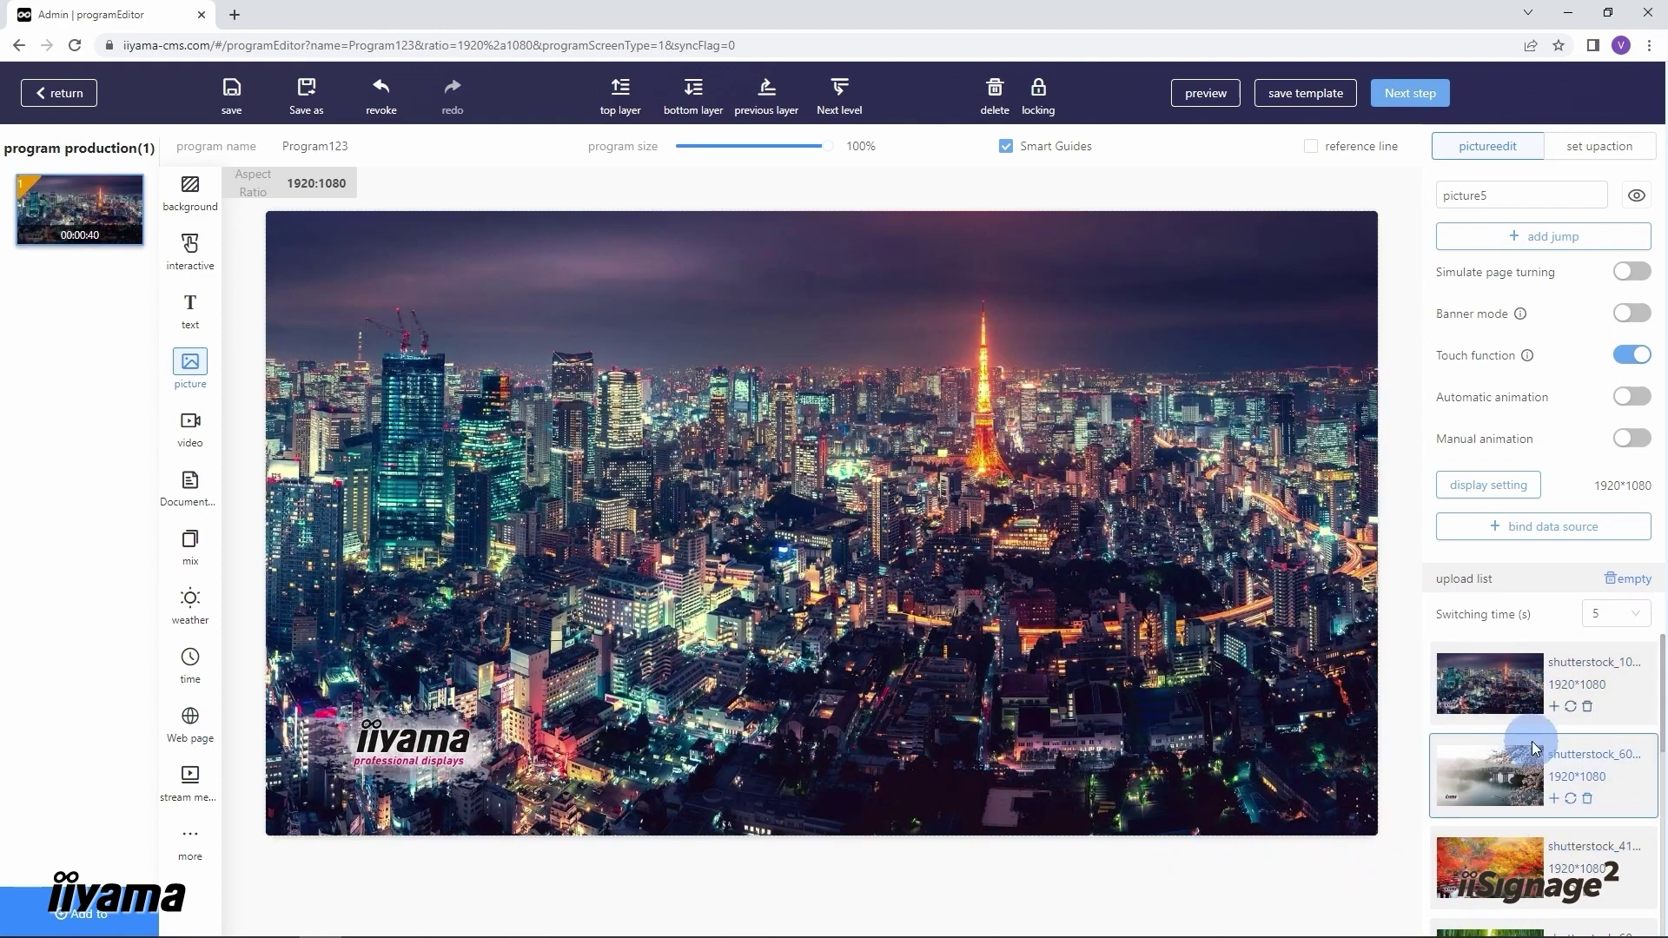
pyautogui.click(1206, 92)
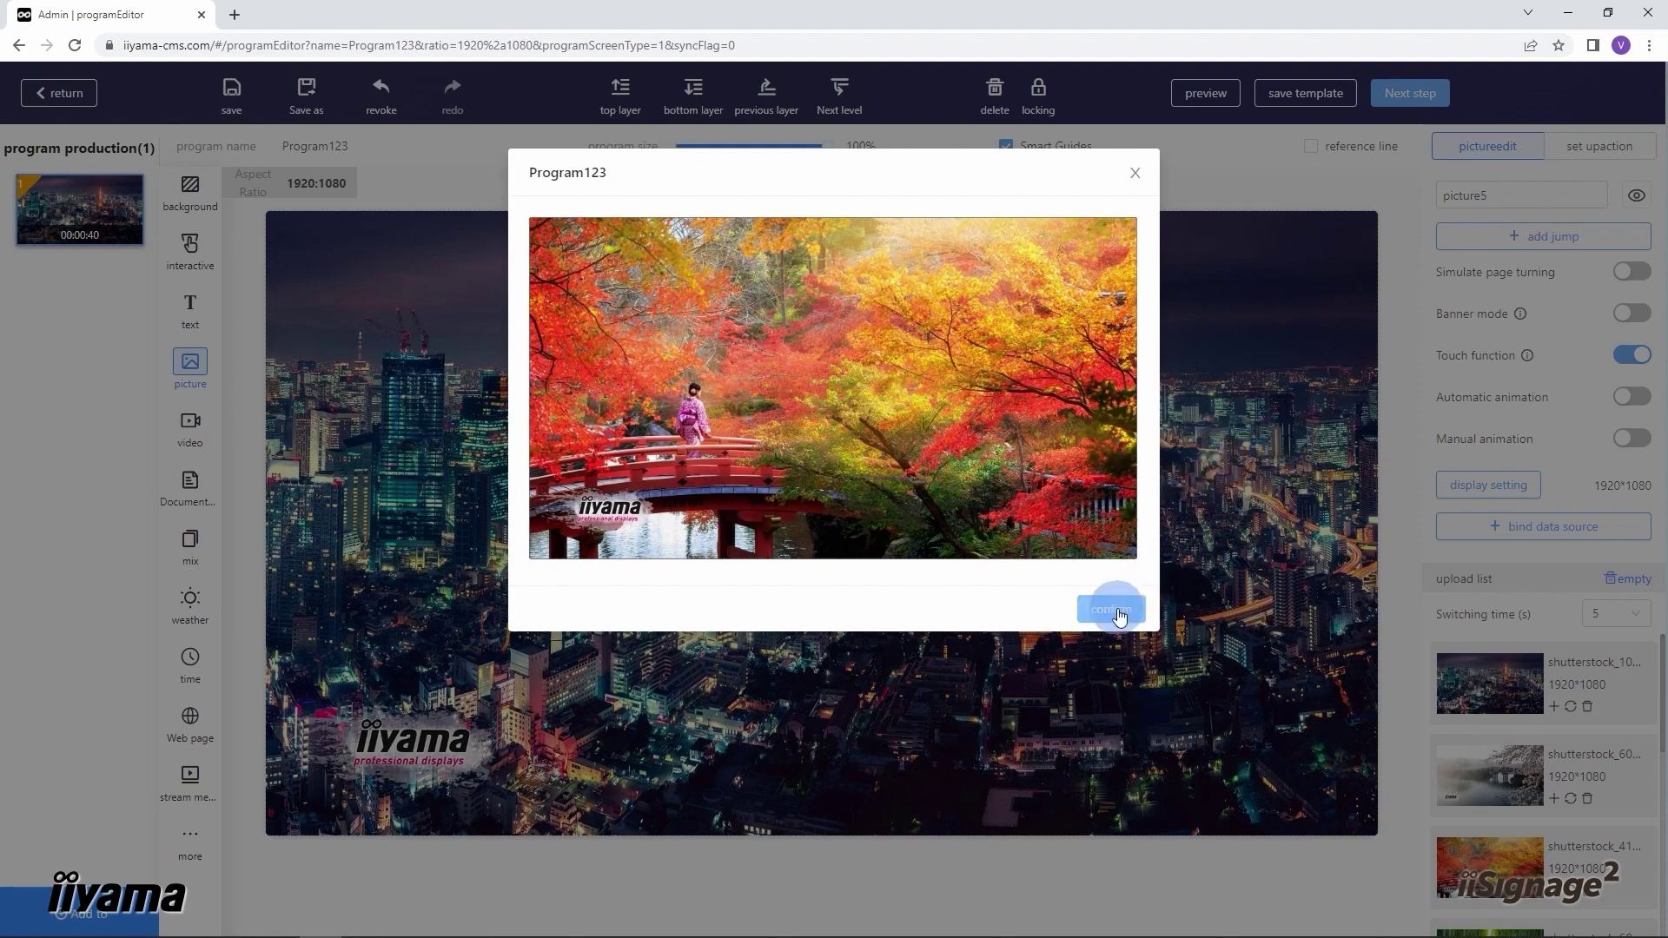
pyautogui.click(1111, 611)
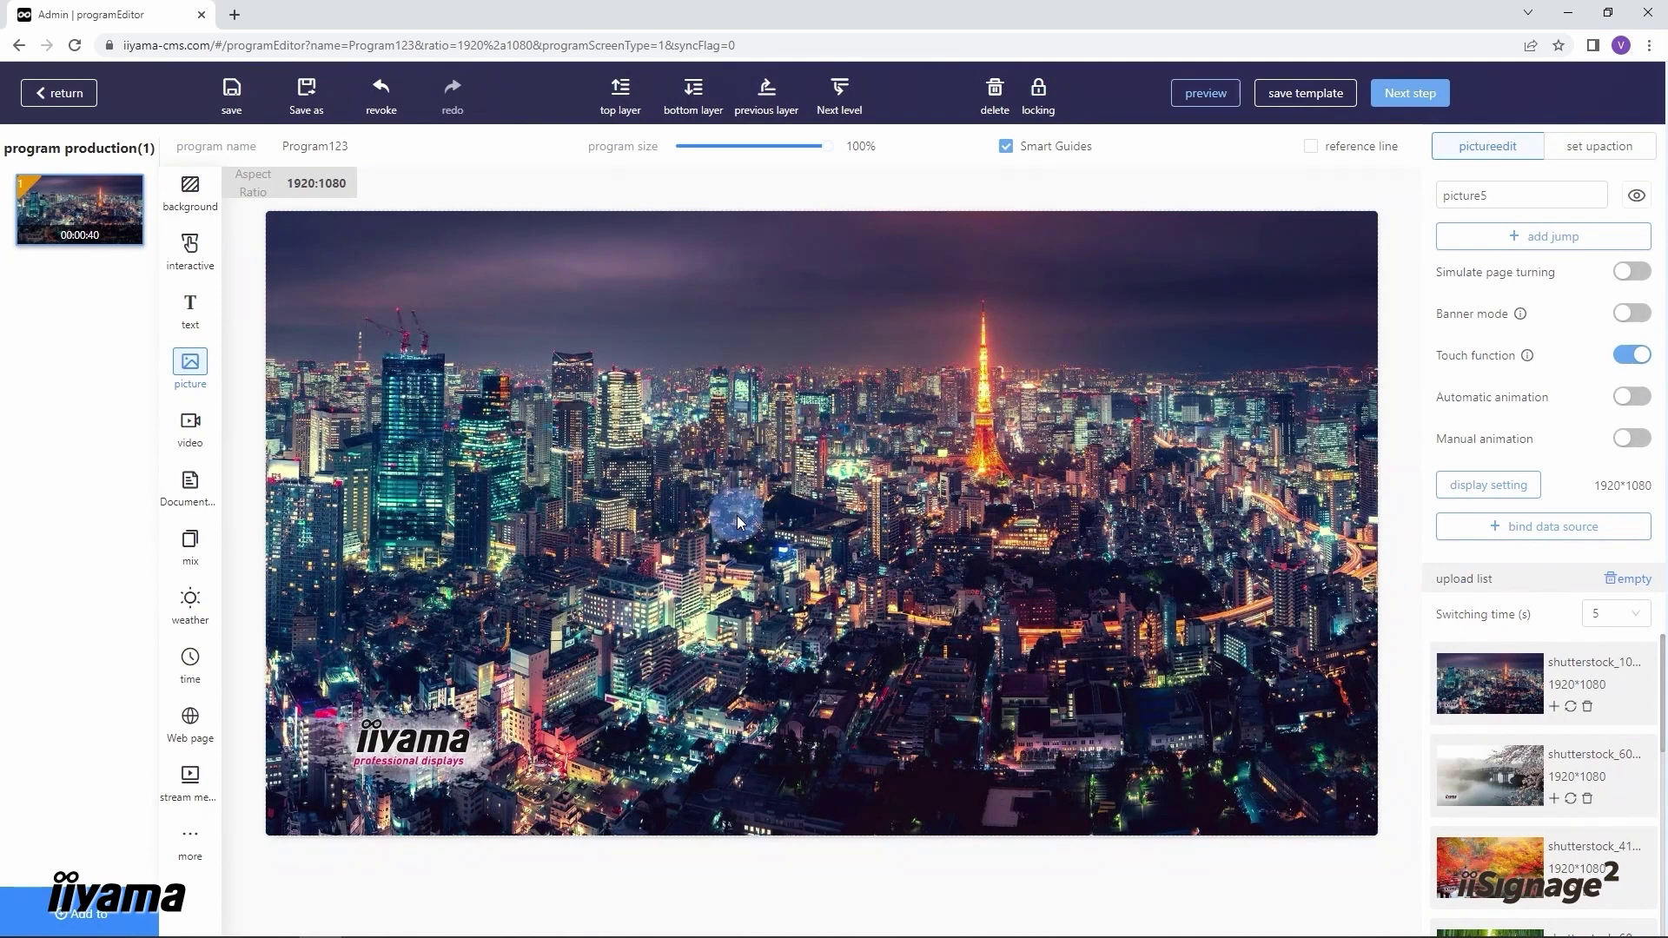
# In release settings, try Thursday and custom date periods, then keep Default all-week playback
pyautogui.click(1422, 96)
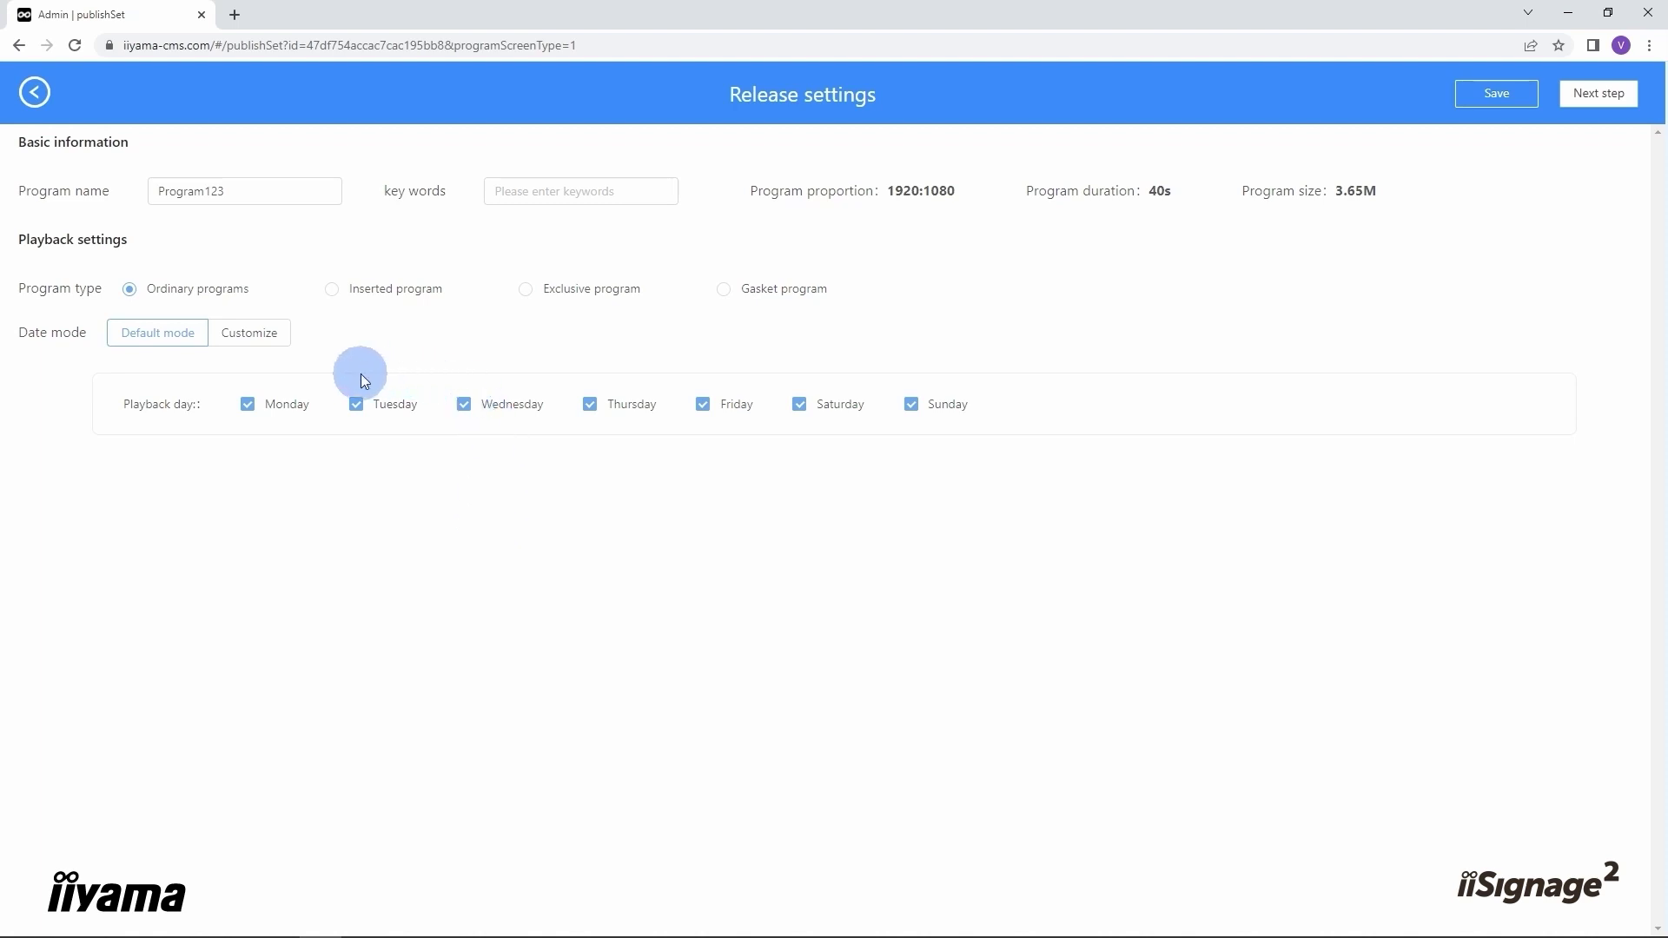
pyautogui.click(612, 404)
pyautogui.click(275, 333)
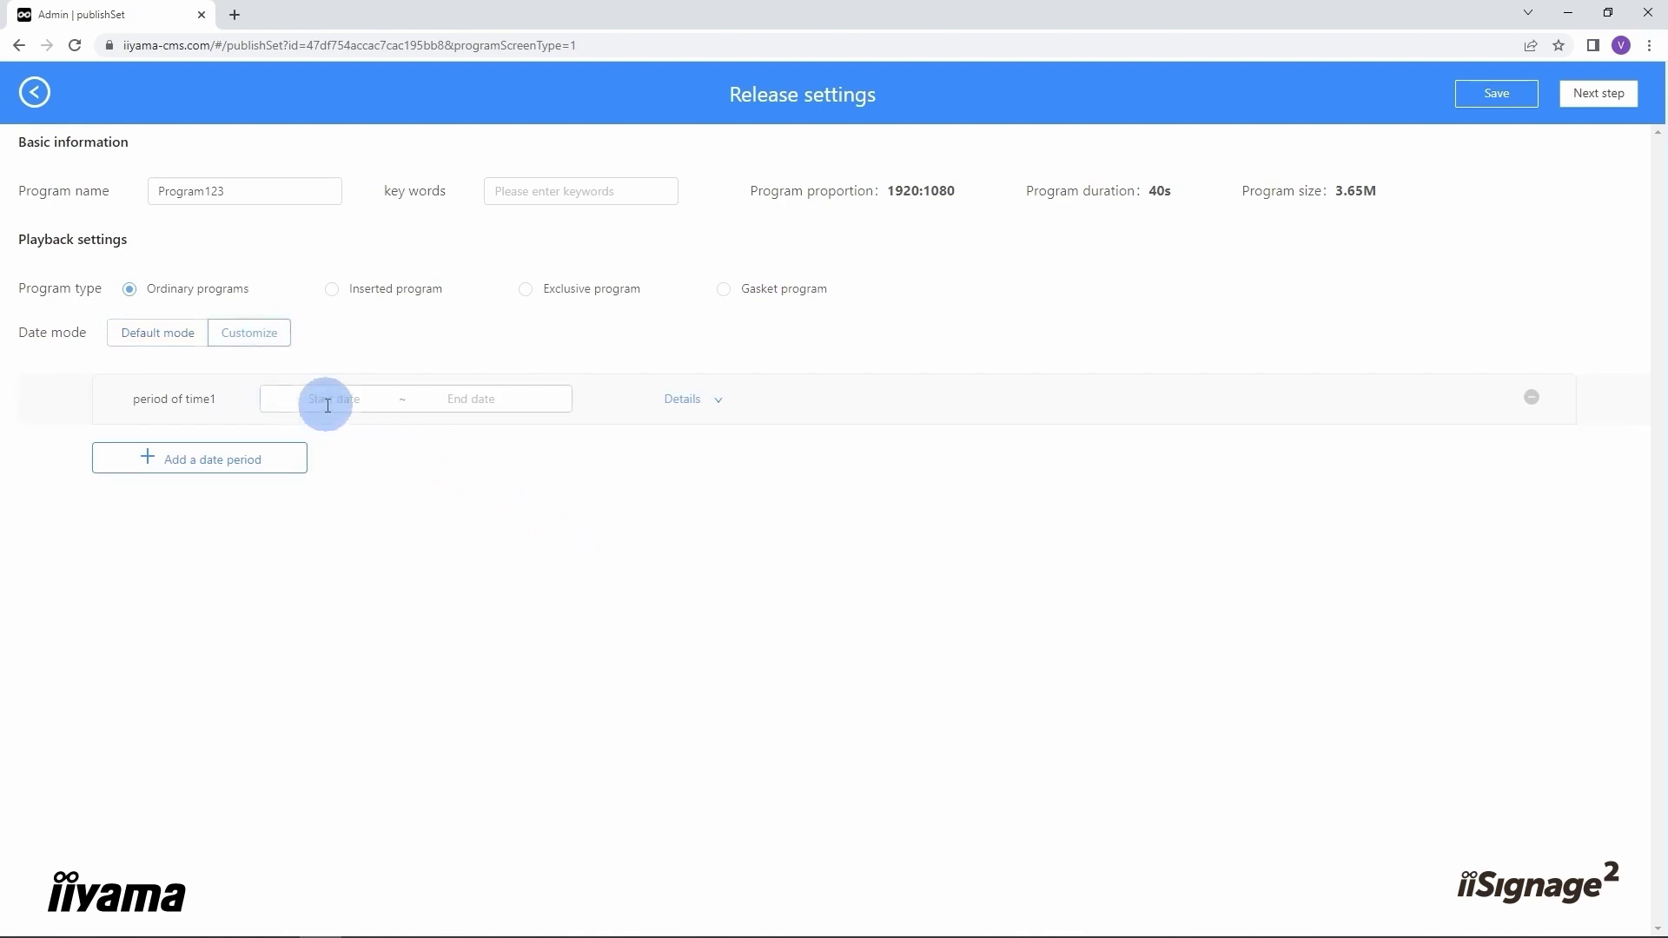
pyautogui.click(324, 402)
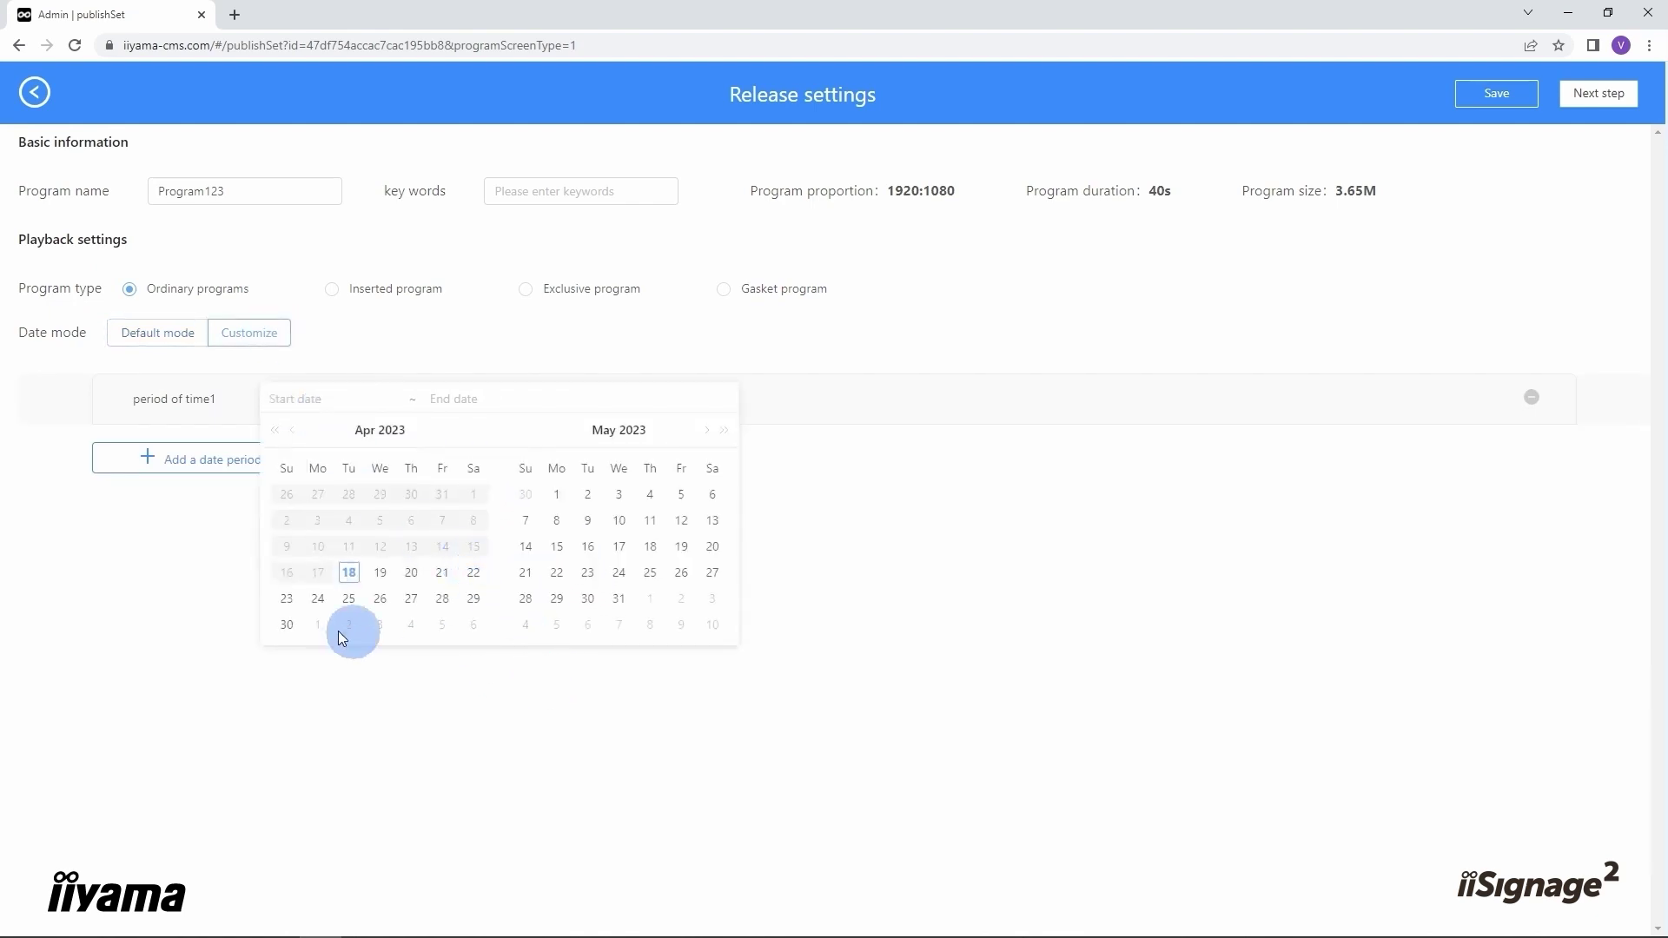
pyautogui.click(308, 714)
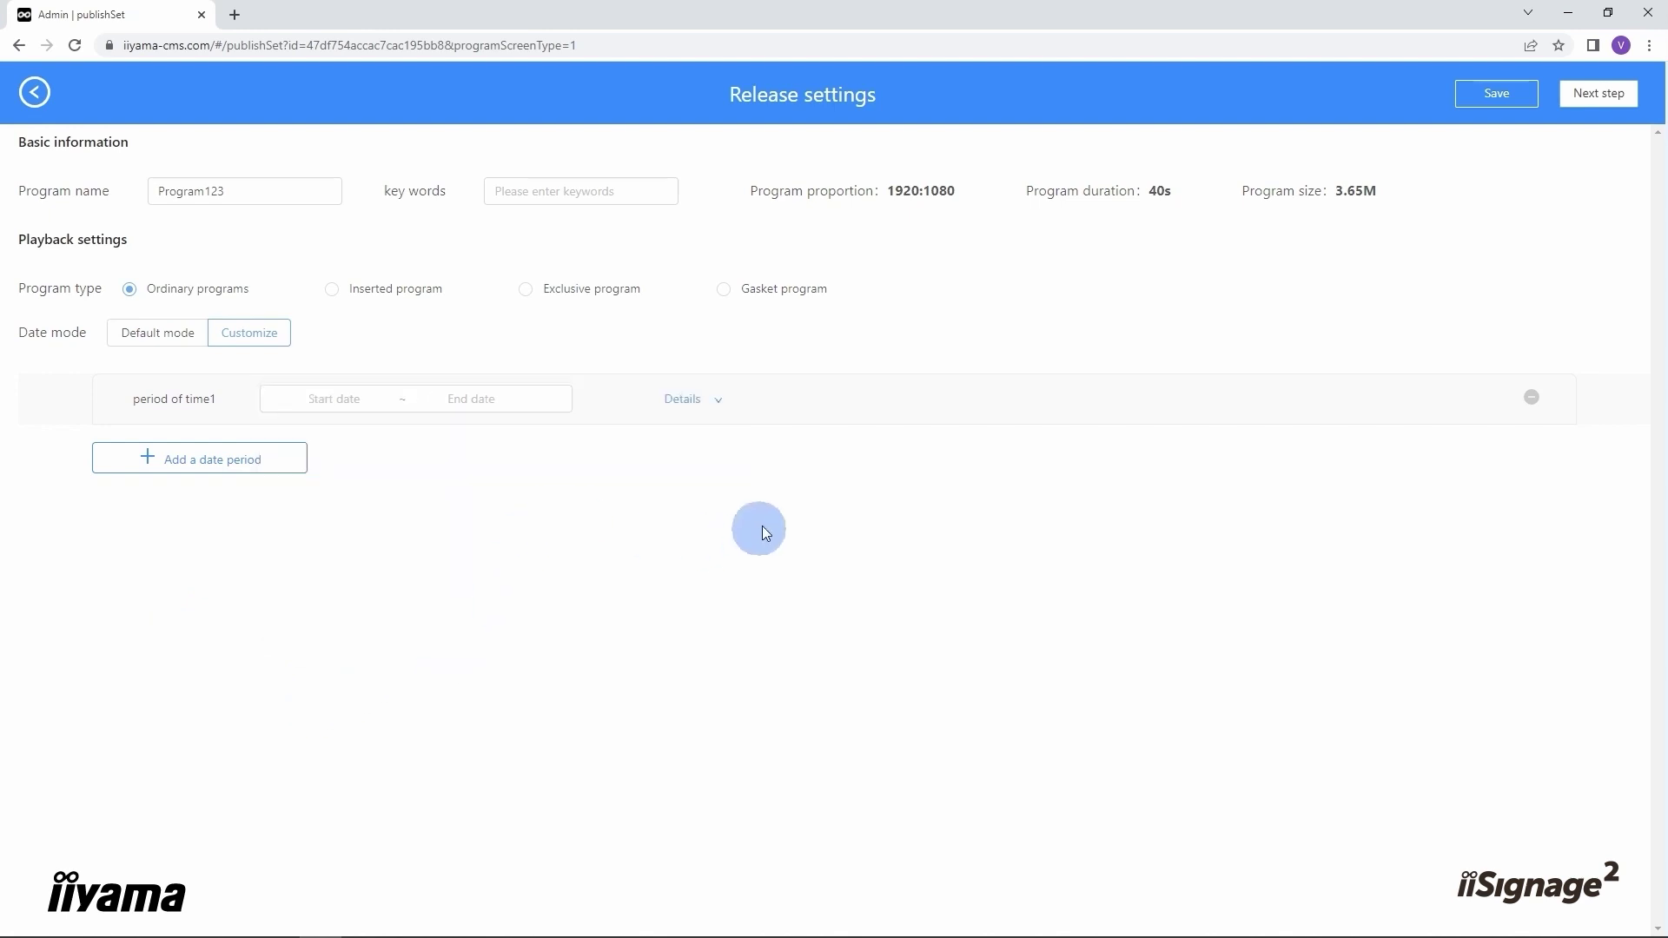
pyautogui.click(673, 408)
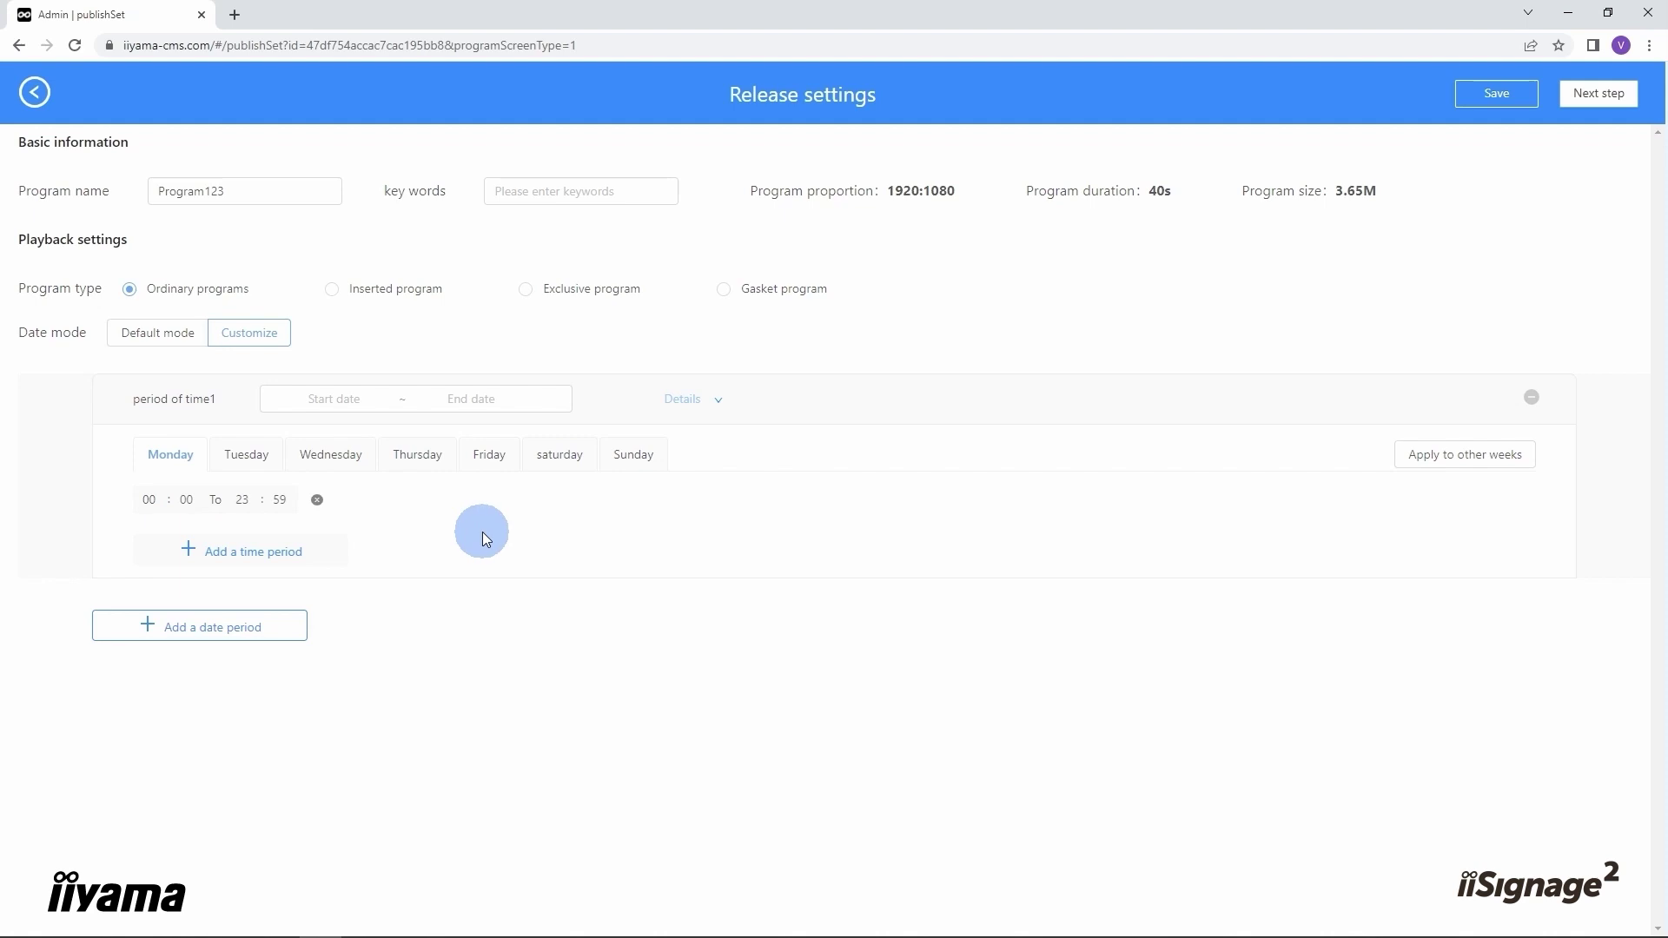
pyautogui.click(268, 630)
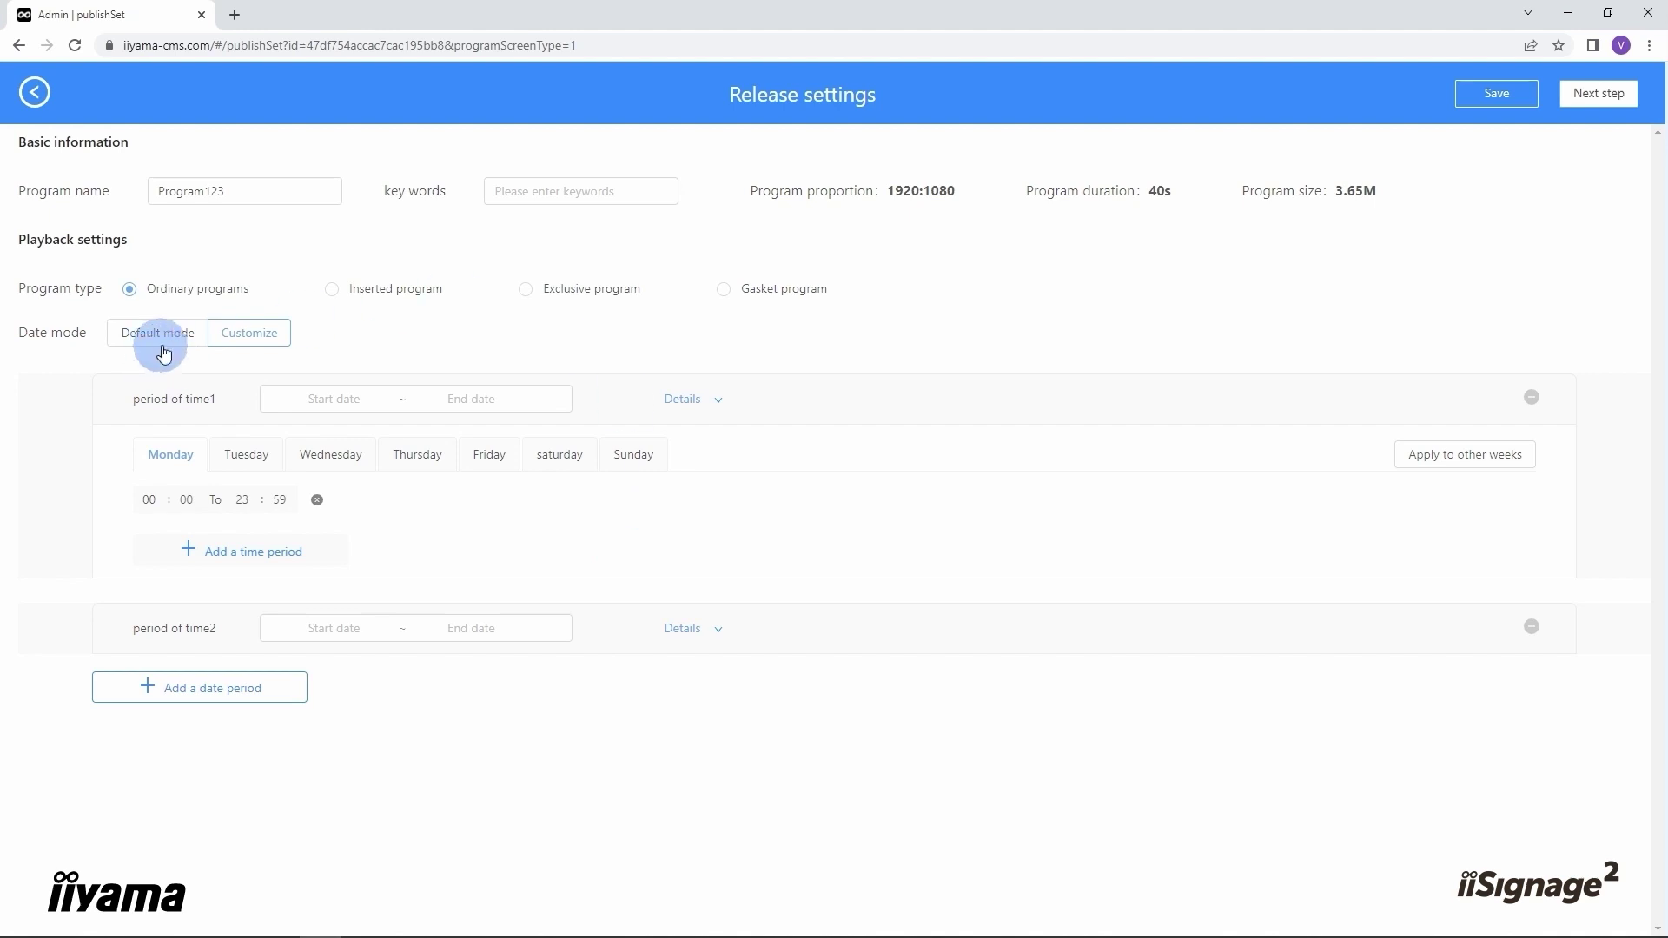
pyautogui.click(163, 345)
pyautogui.click(588, 405)
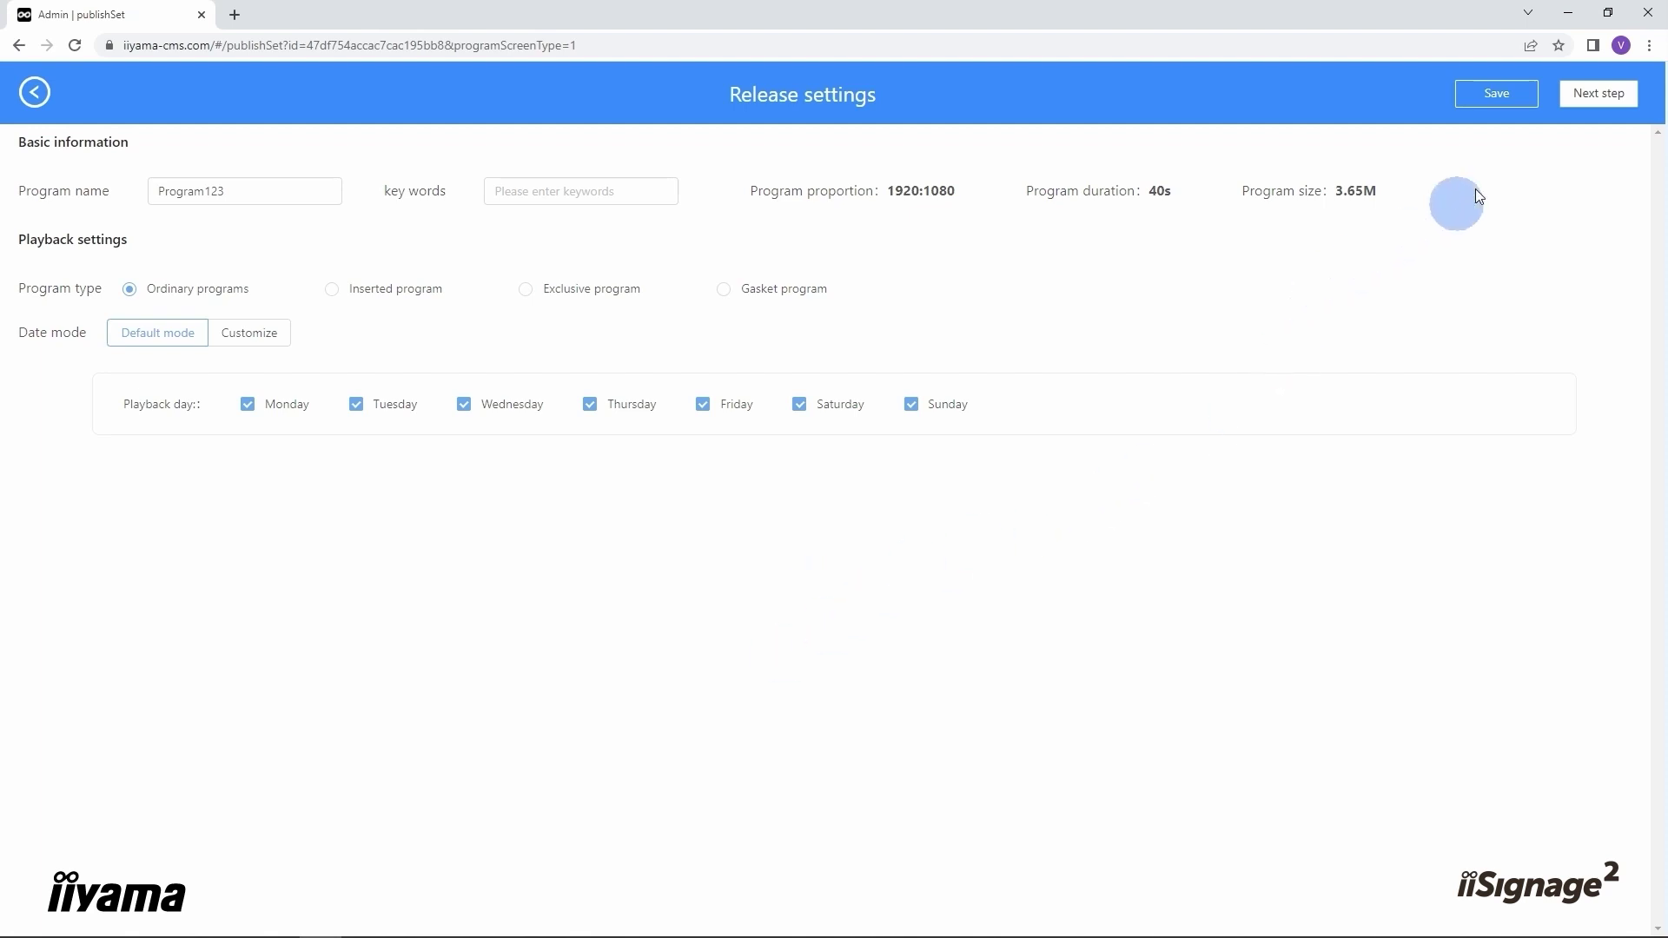
pyautogui.click(1607, 93)
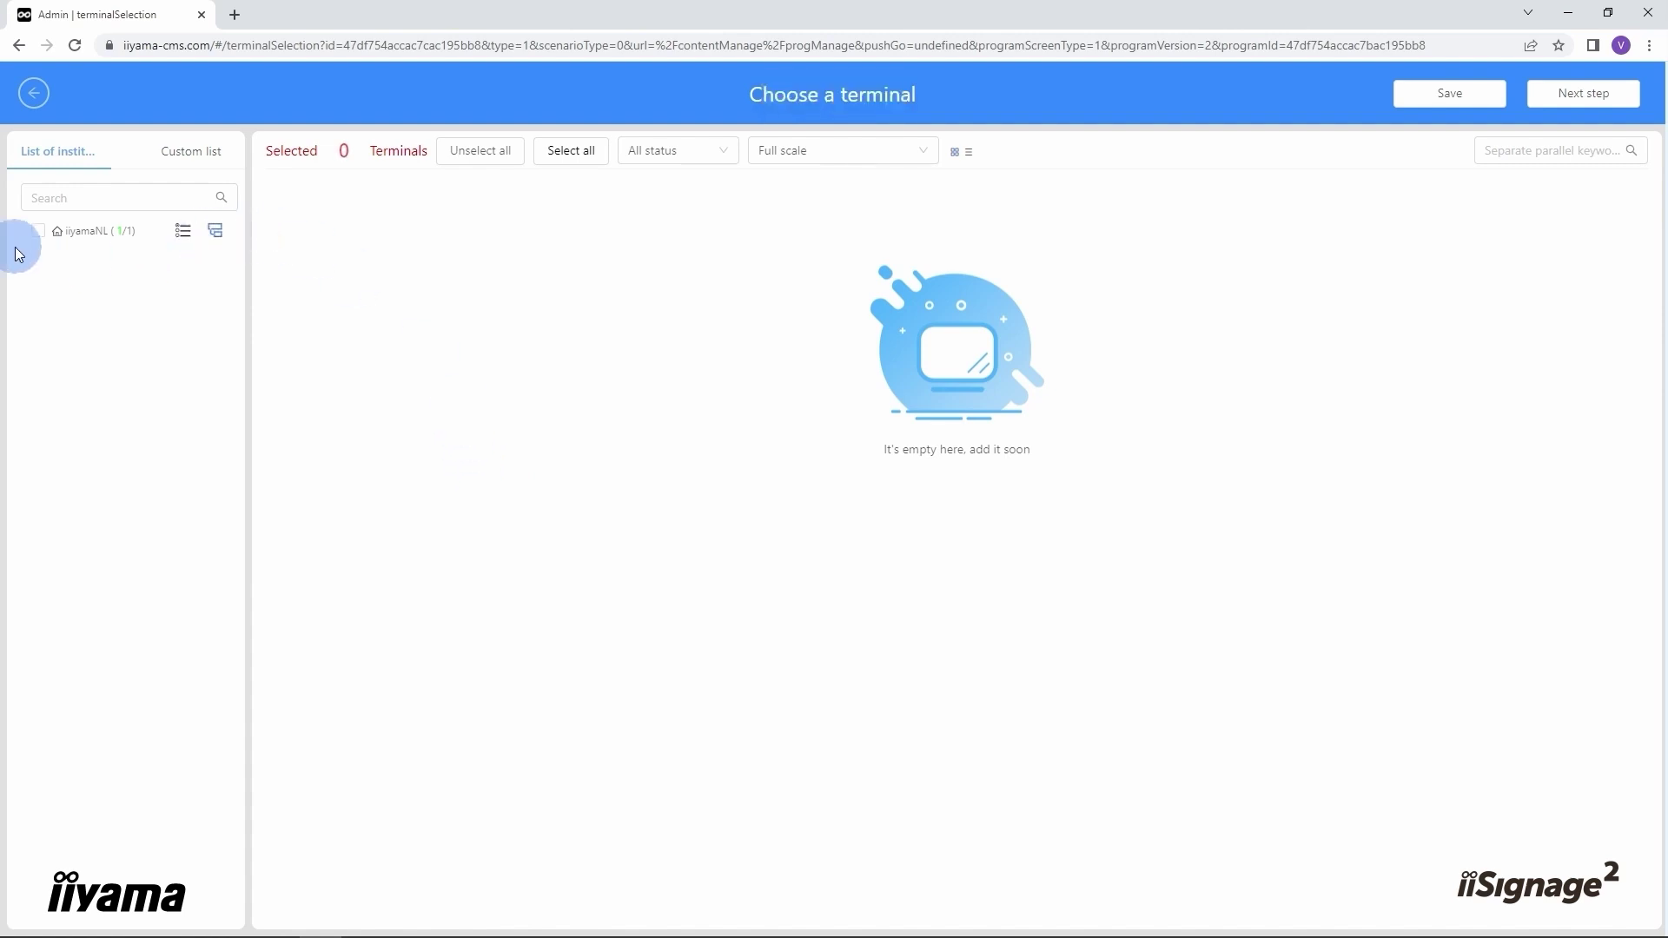
# Pick terminal LH4354 under iiyamaNL for Program123 and approve the program plan
pyautogui.click(37, 230)
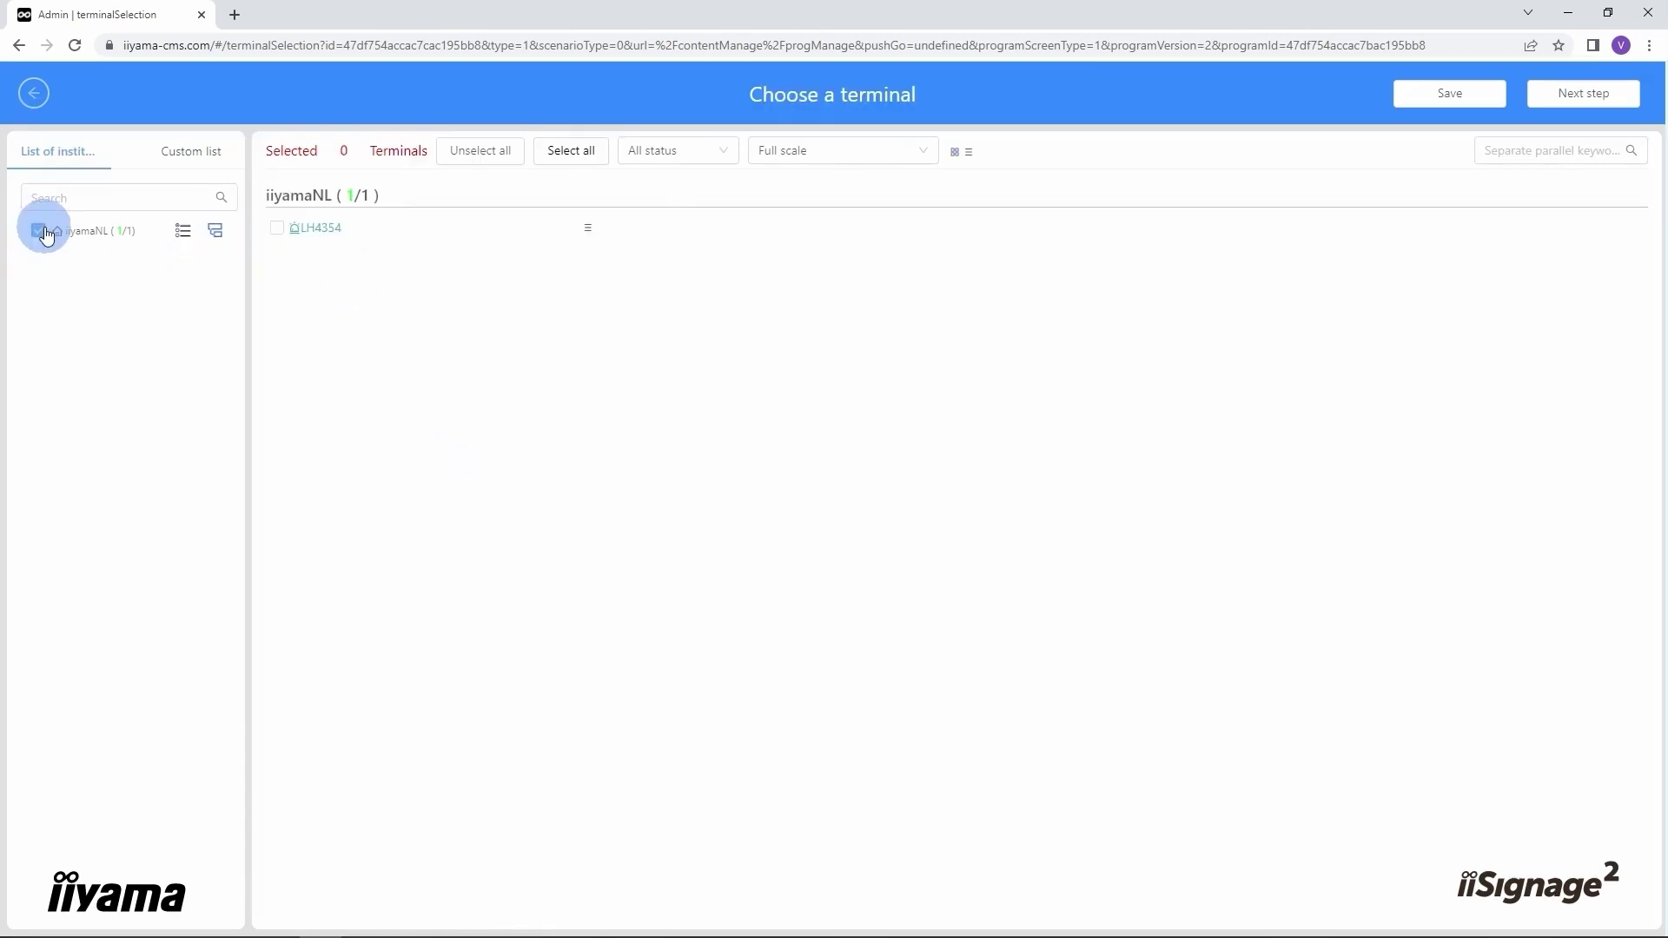
pyautogui.click(276, 228)
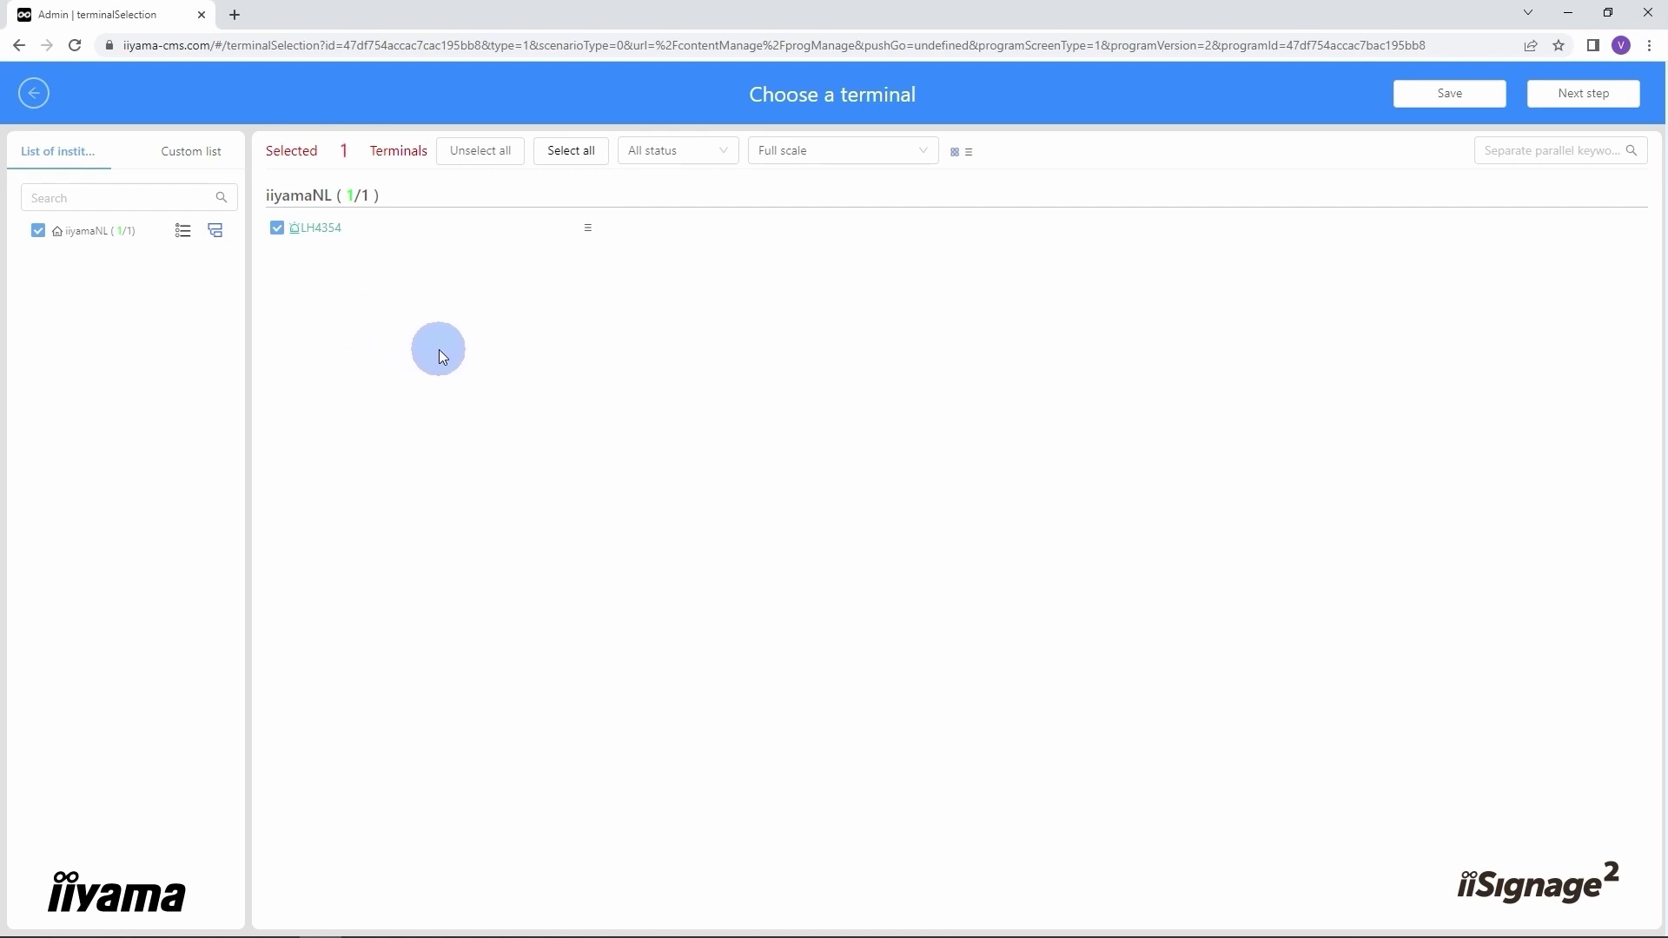
pyautogui.click(1562, 92)
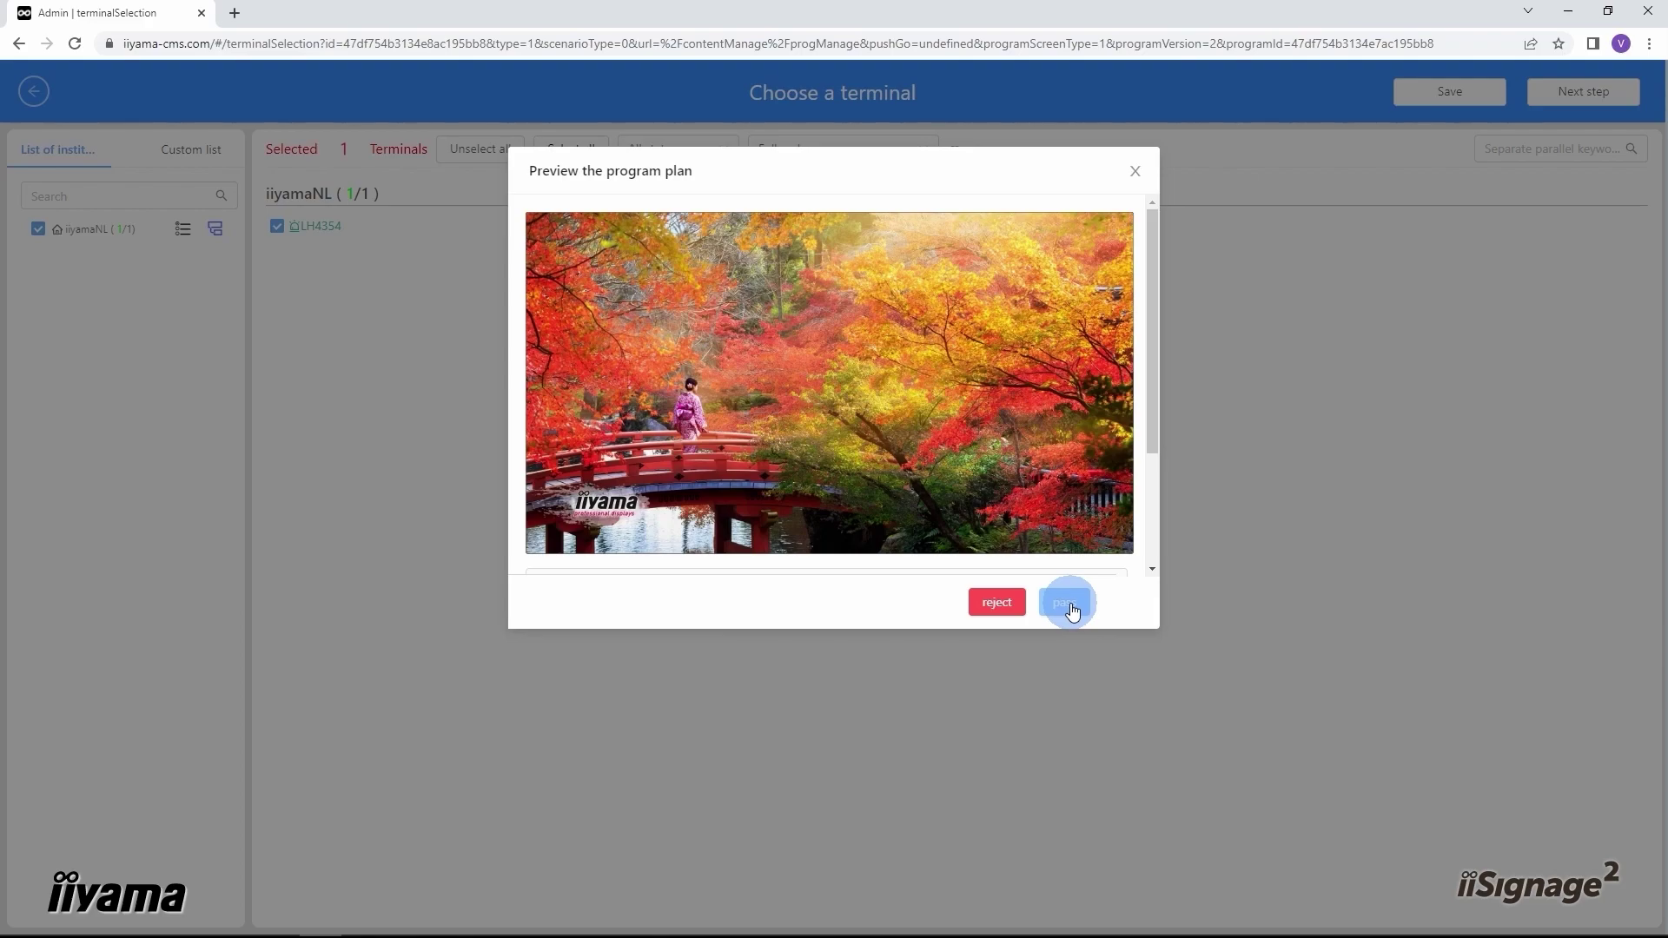
pyautogui.click(1070, 608)
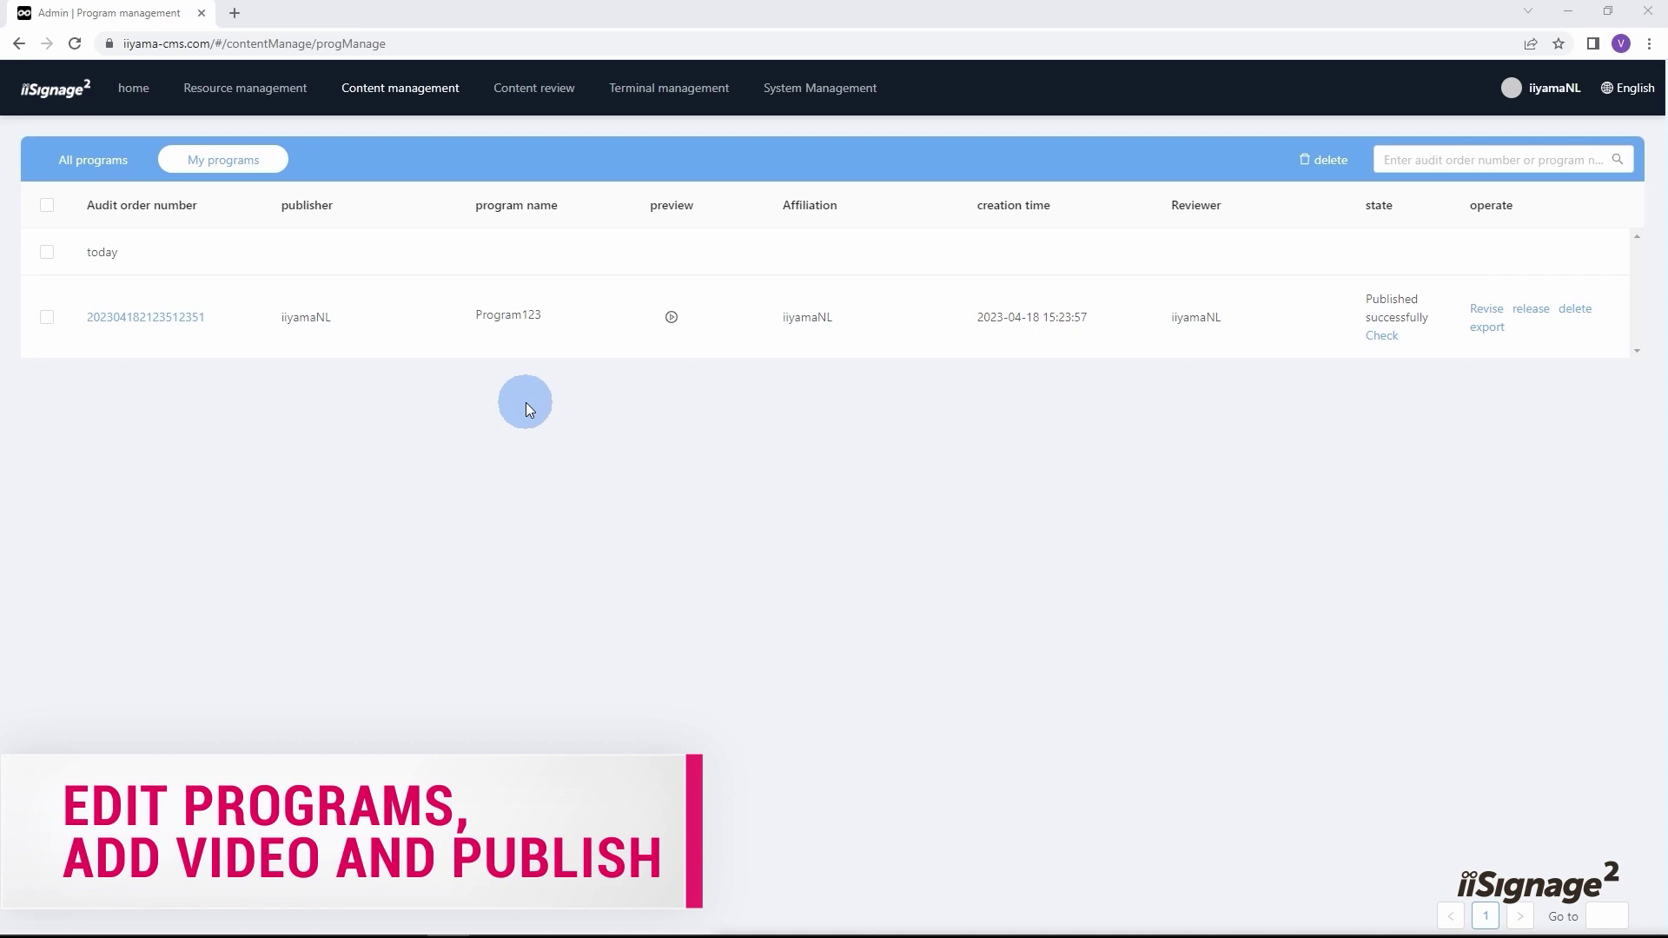
# Go to Program management and choose Revise on Program123
pyautogui.moveTo(387, 101)
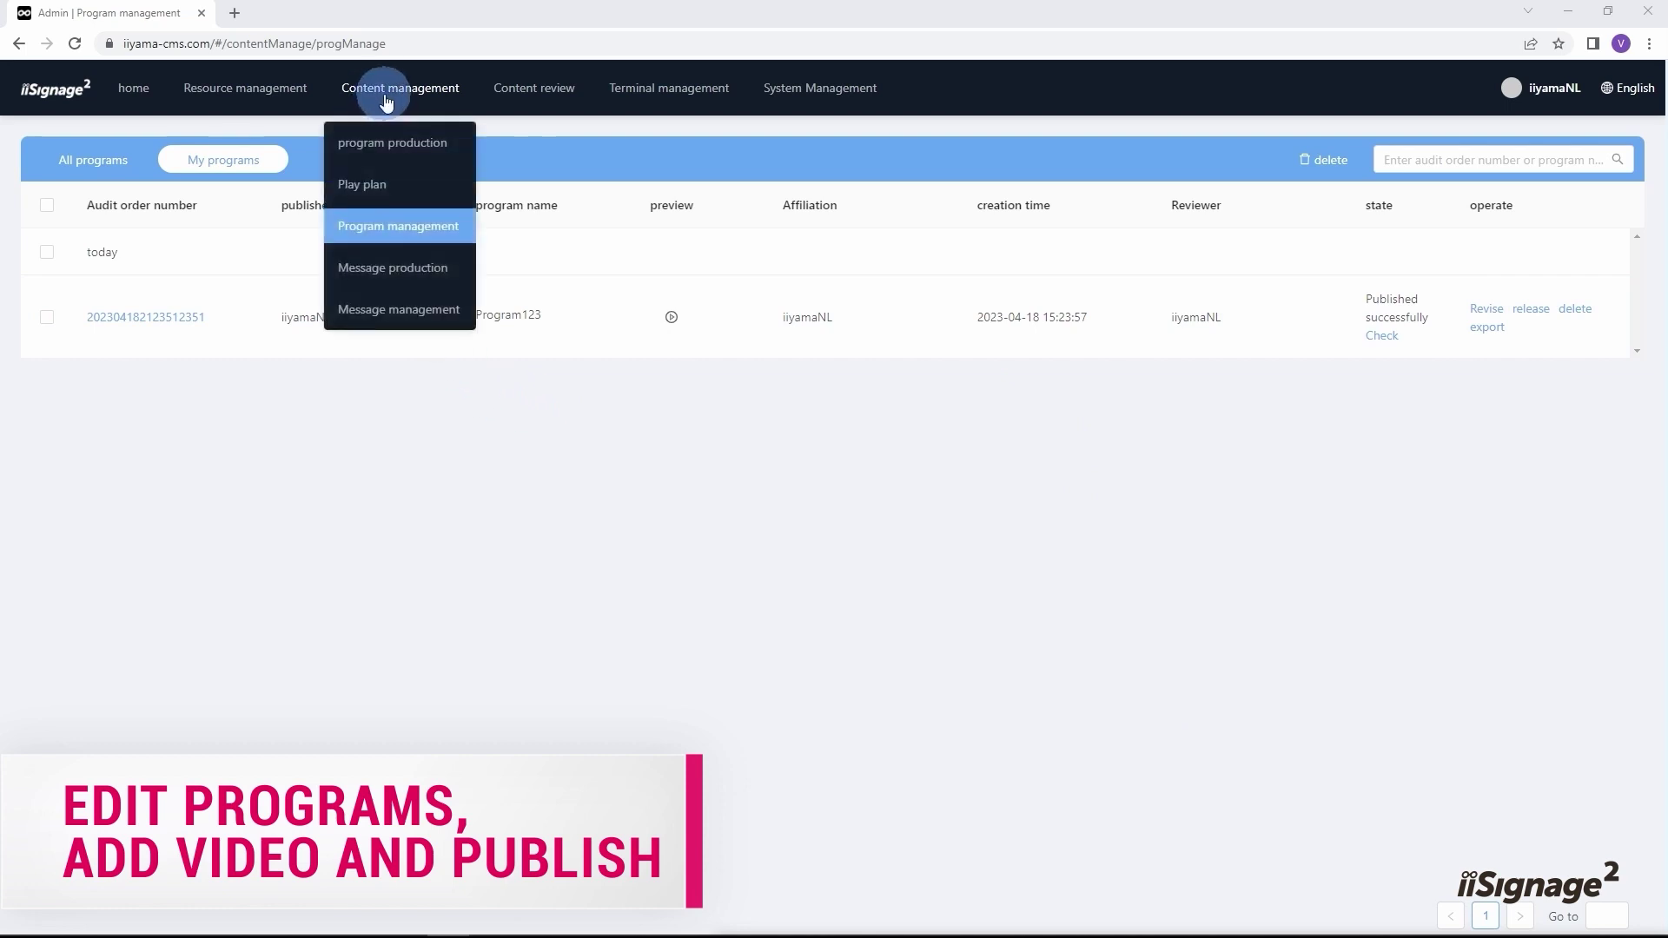
pyautogui.click(426, 228)
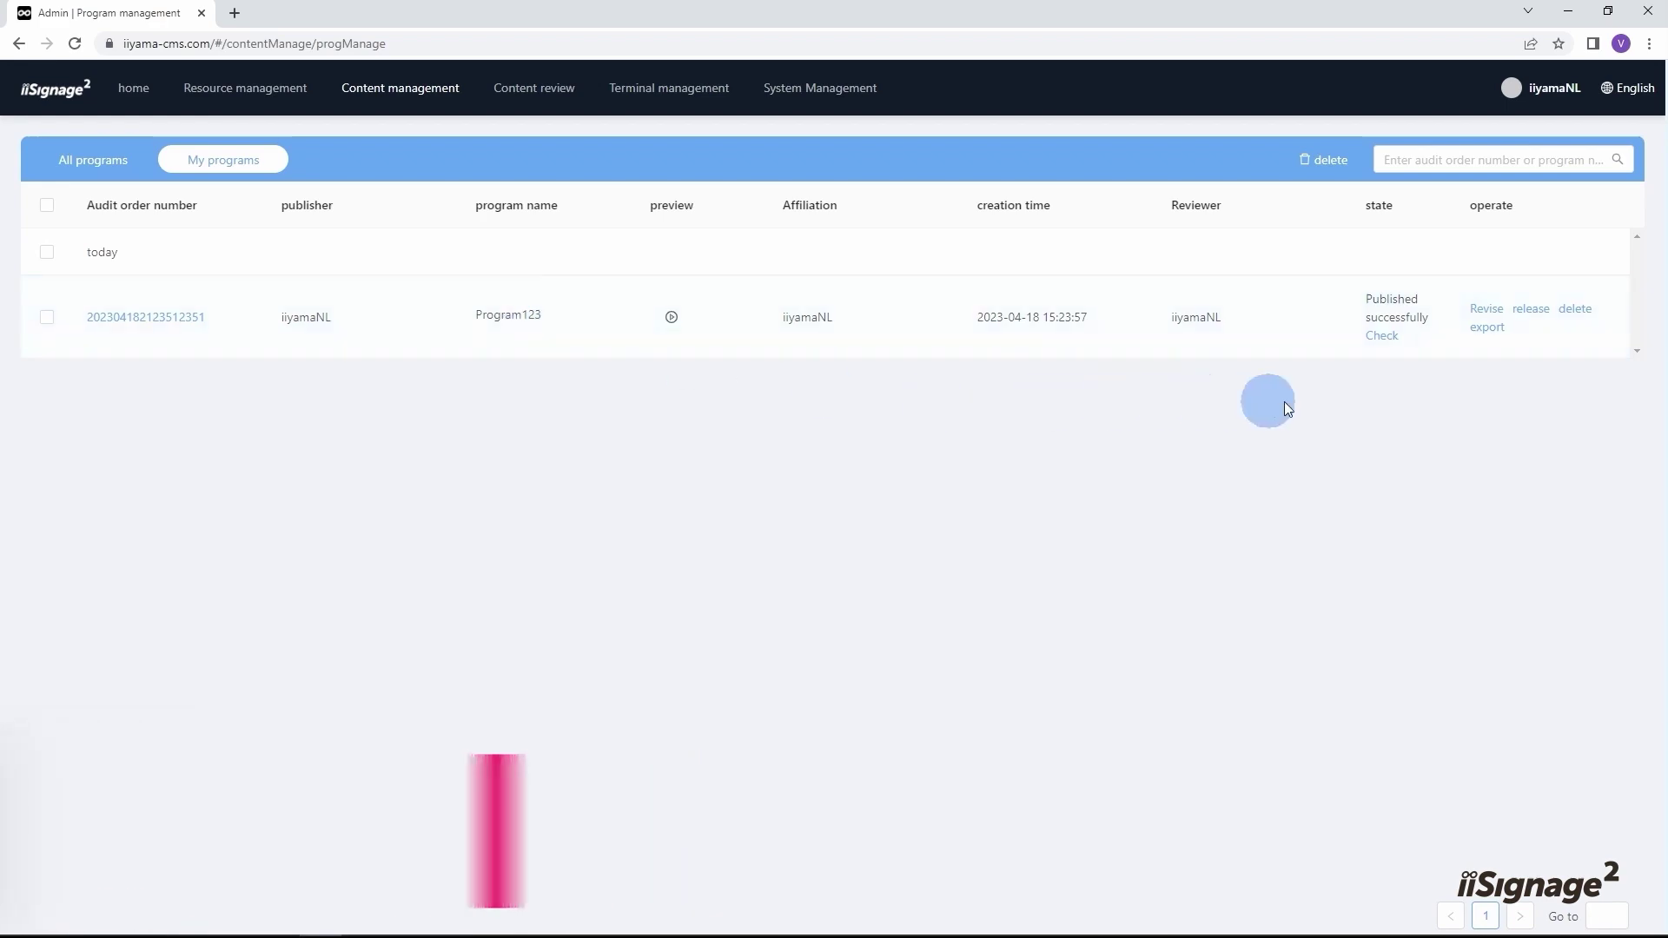
pyautogui.click(1489, 315)
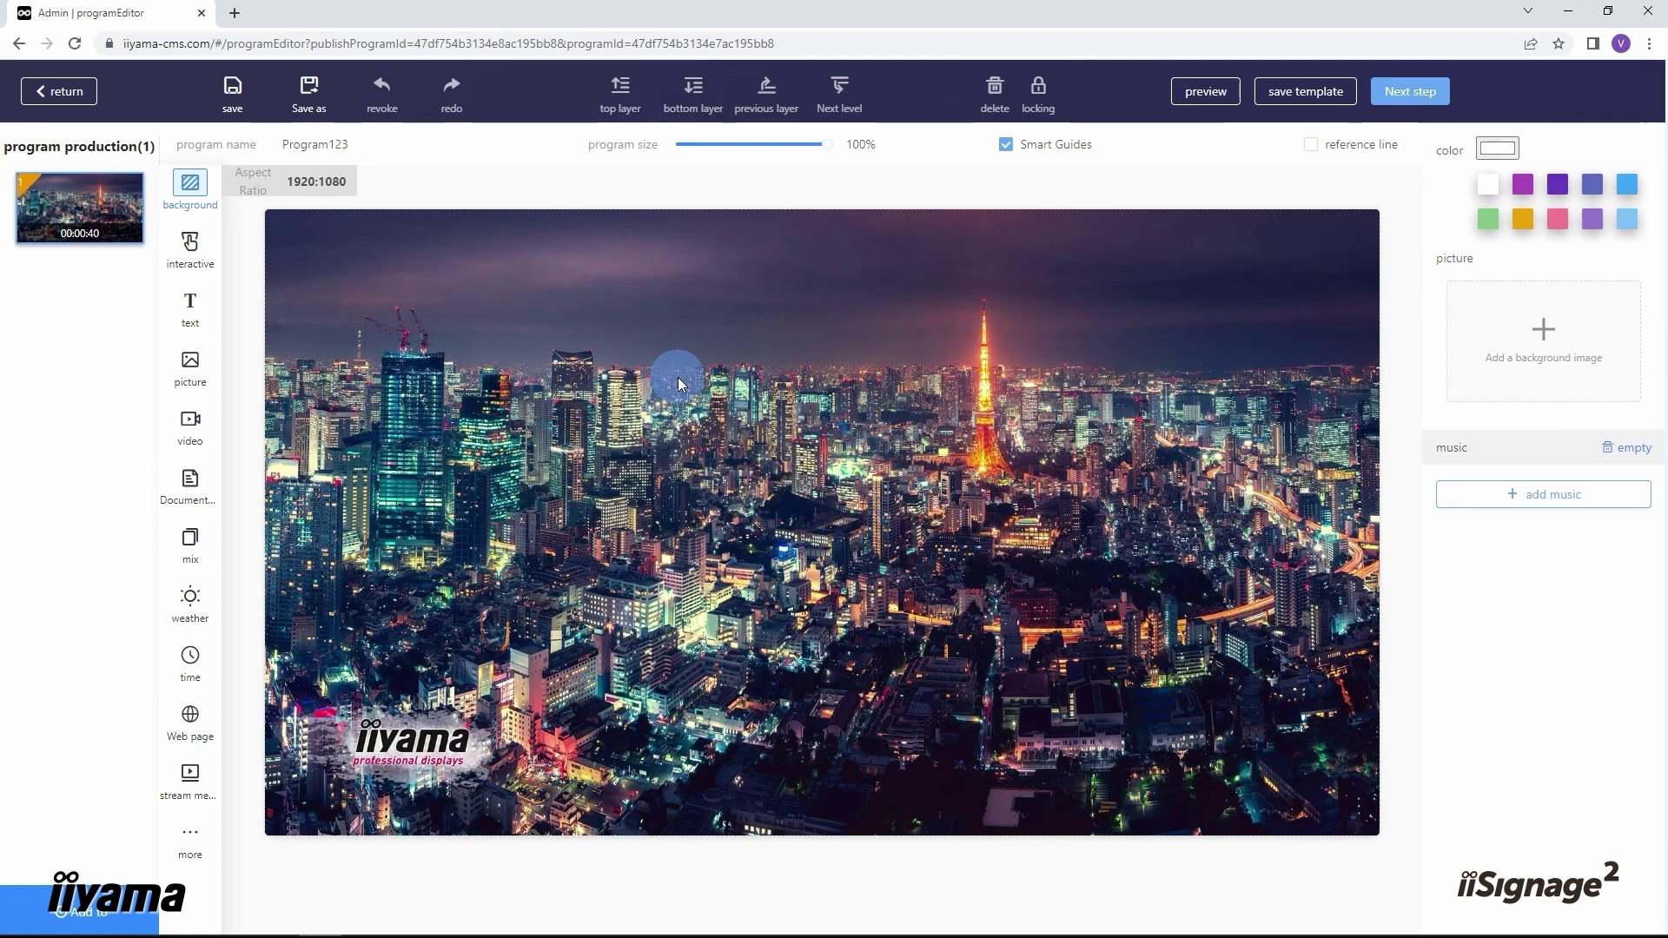
# Add the iiYAMA NAGANO REEL.mp4 video and enlarge it to 988x548 over the right half
pyautogui.click(189, 424)
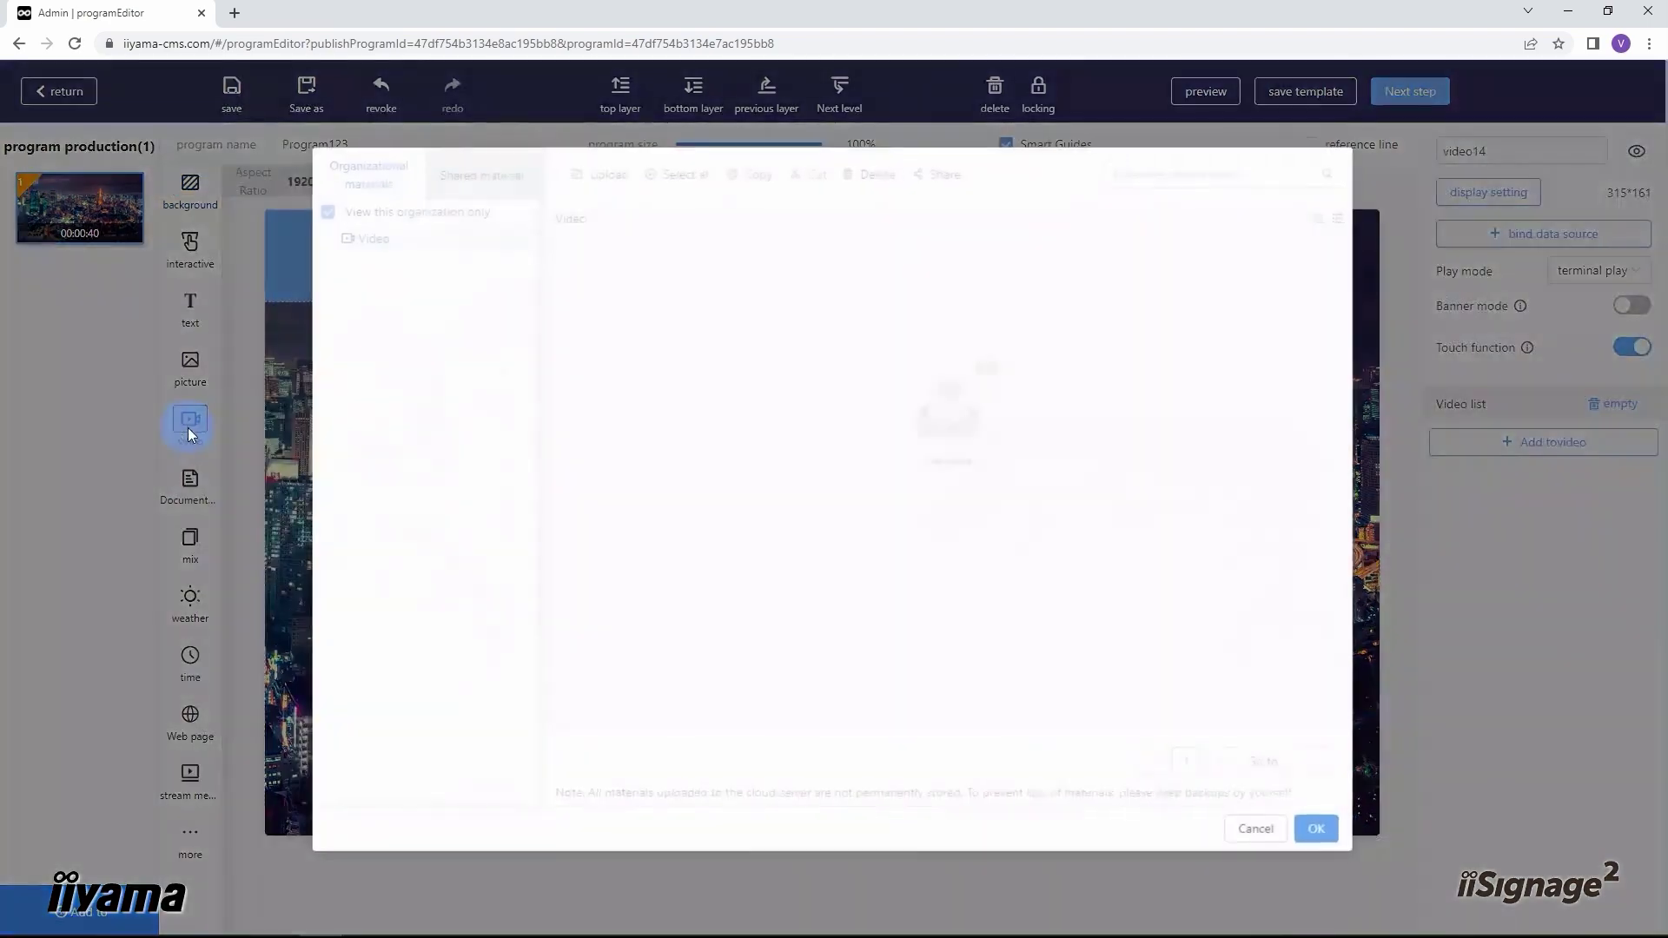
pyautogui.click(689, 297)
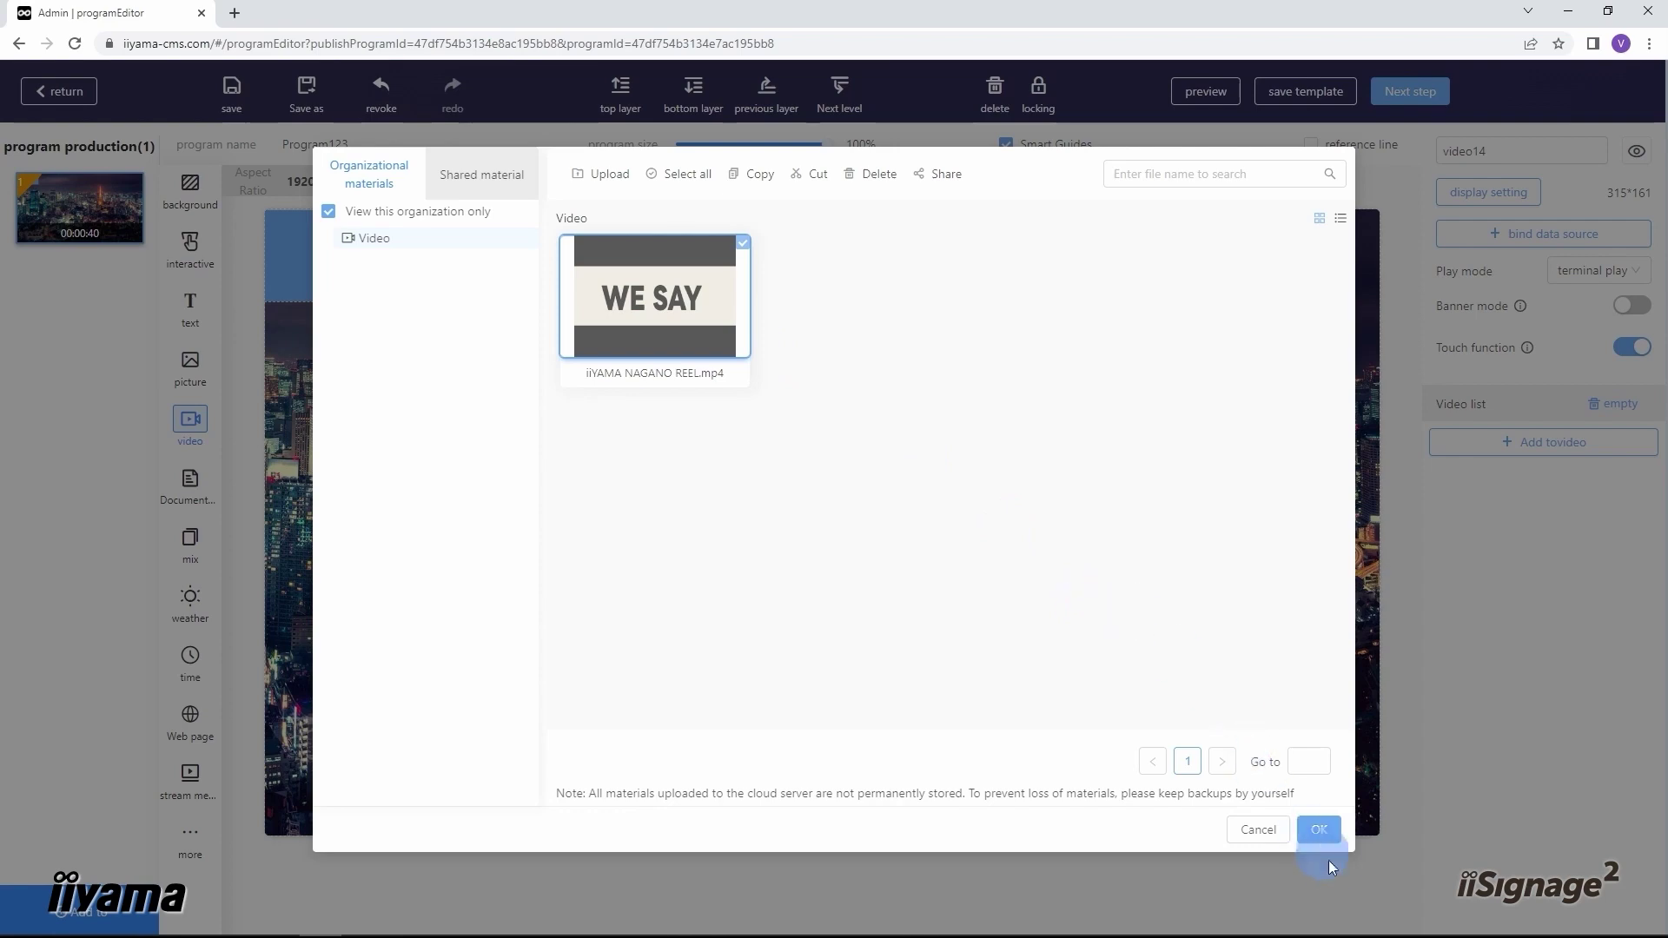
pyautogui.click(1317, 832)
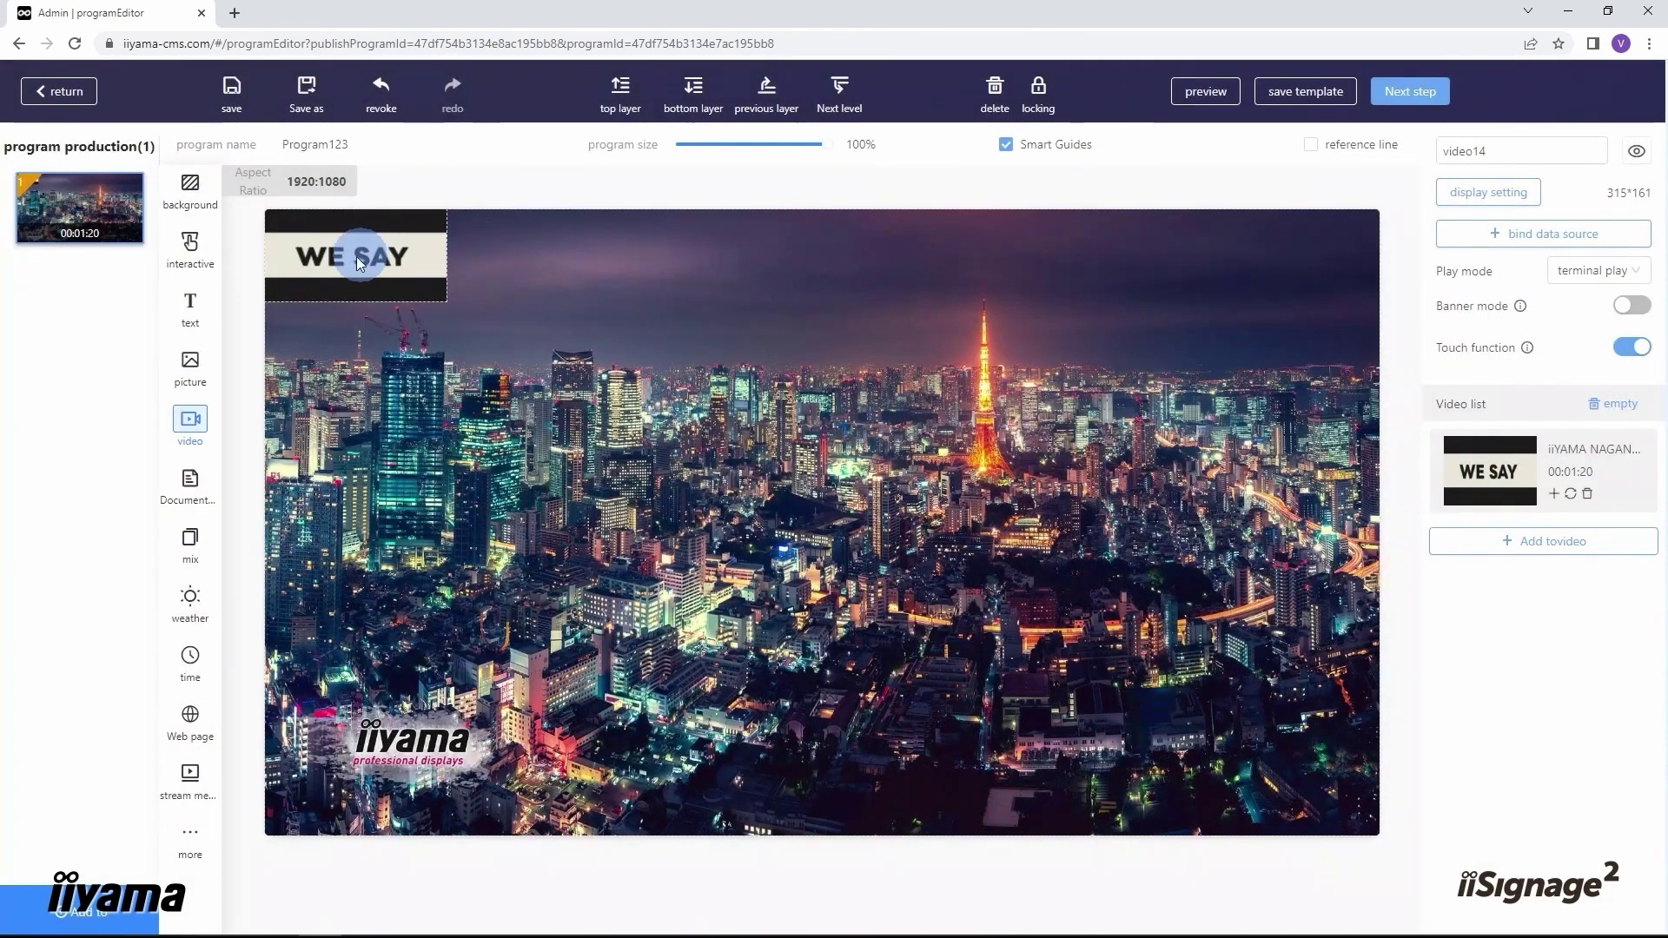
pyautogui.moveTo(357, 257); pyautogui.dragTo(1272, 417)
pyautogui.moveTo(1197, 459); pyautogui.dragTo(806, 683)
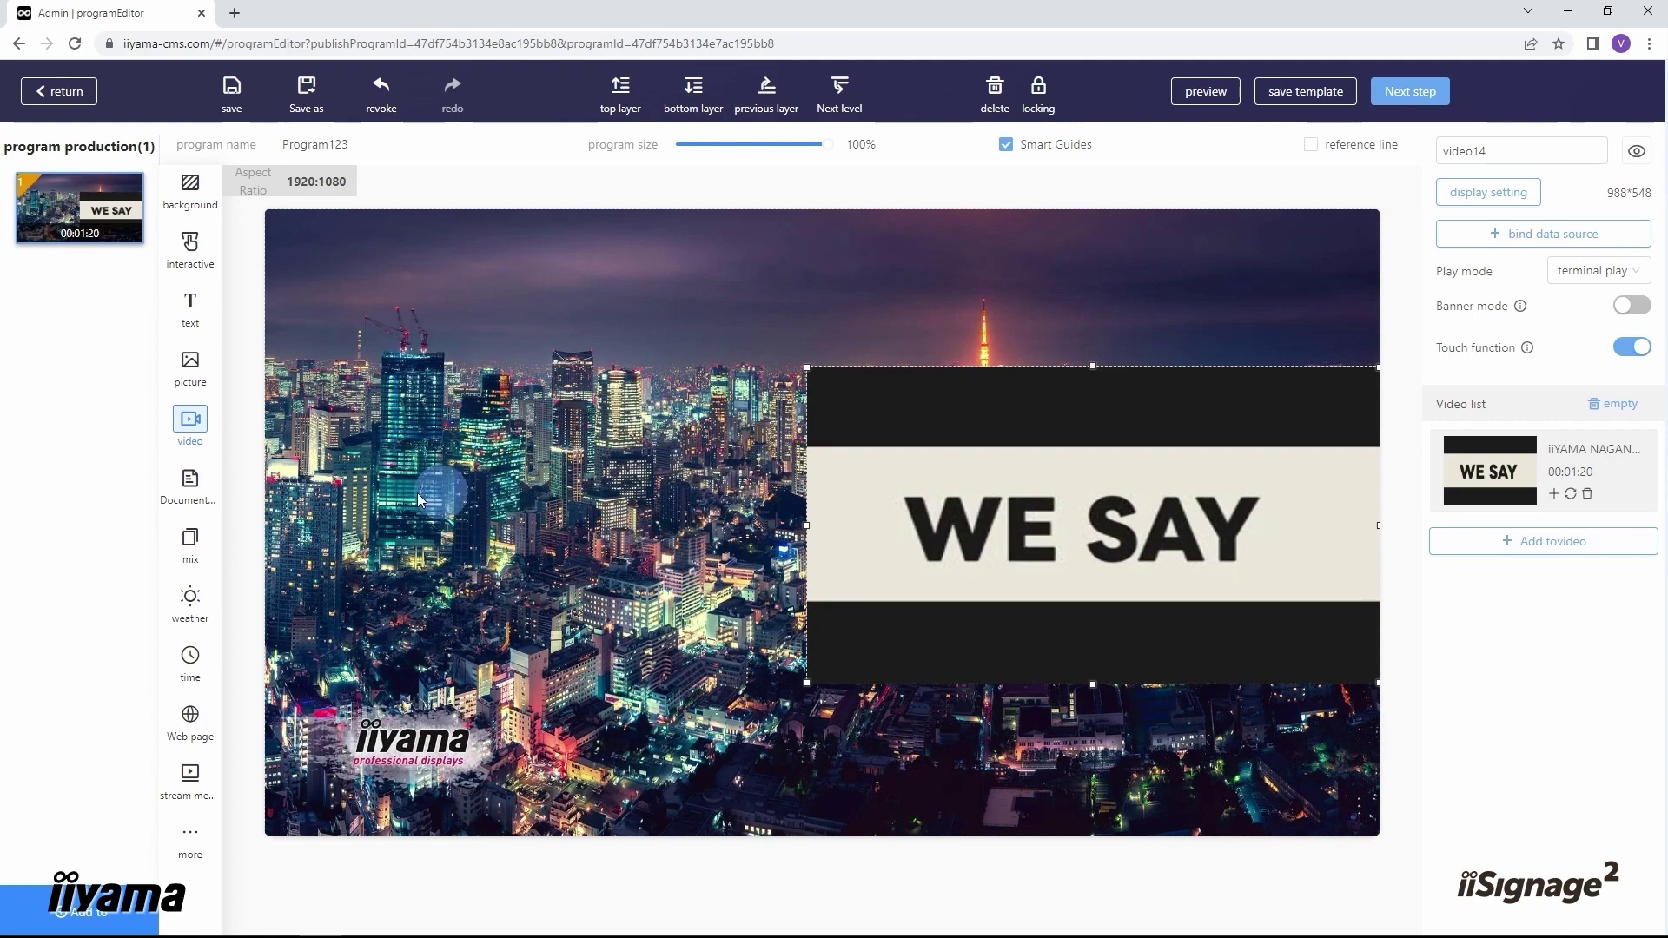
pyautogui.click(189, 611)
# Add the iiyama.com web page at 937x548 left of the video and save the program
pyautogui.click(190, 716)
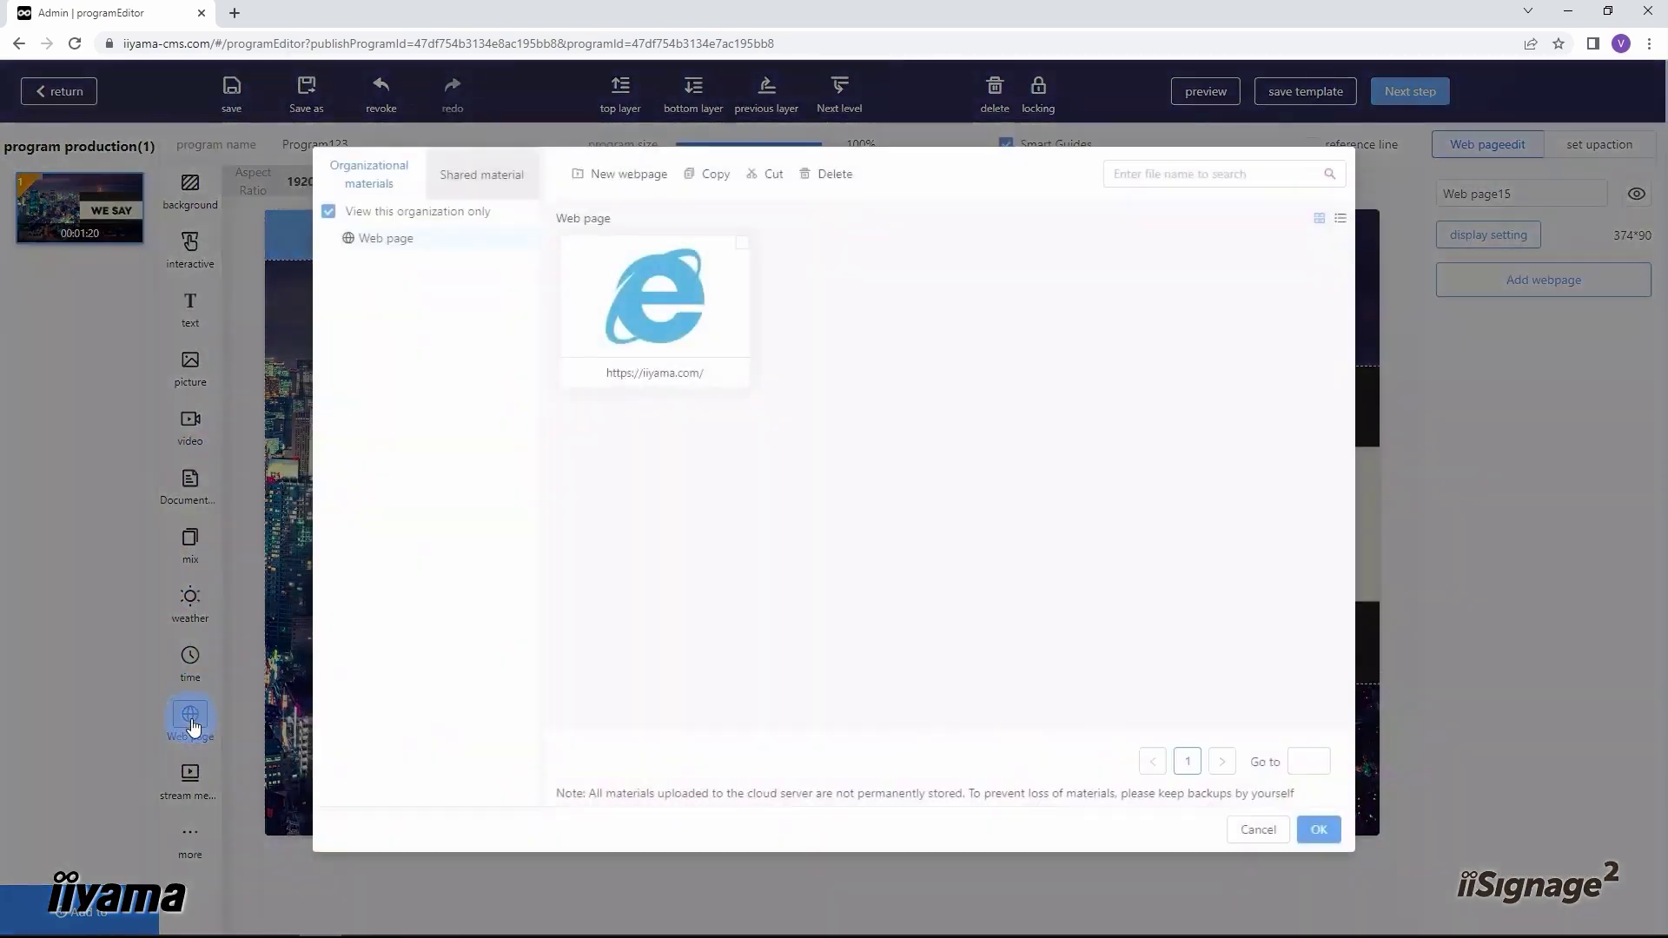
pyautogui.click(726, 268)
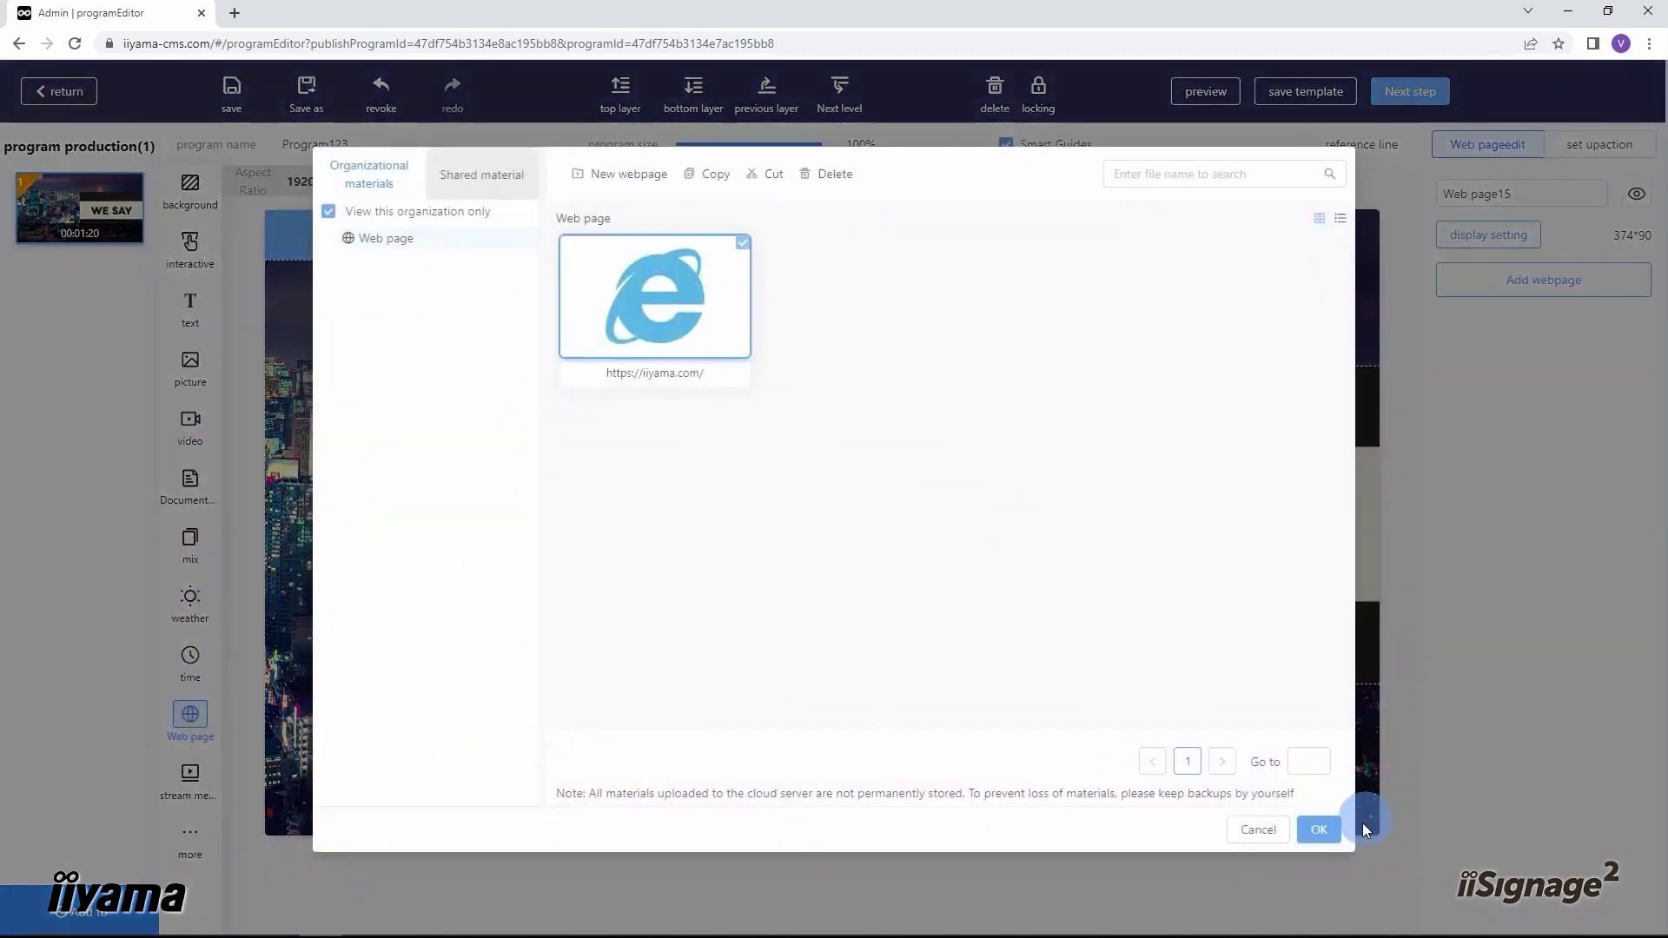
pyautogui.click(1327, 832)
pyautogui.moveTo(403, 242); pyautogui.dragTo(373, 398)
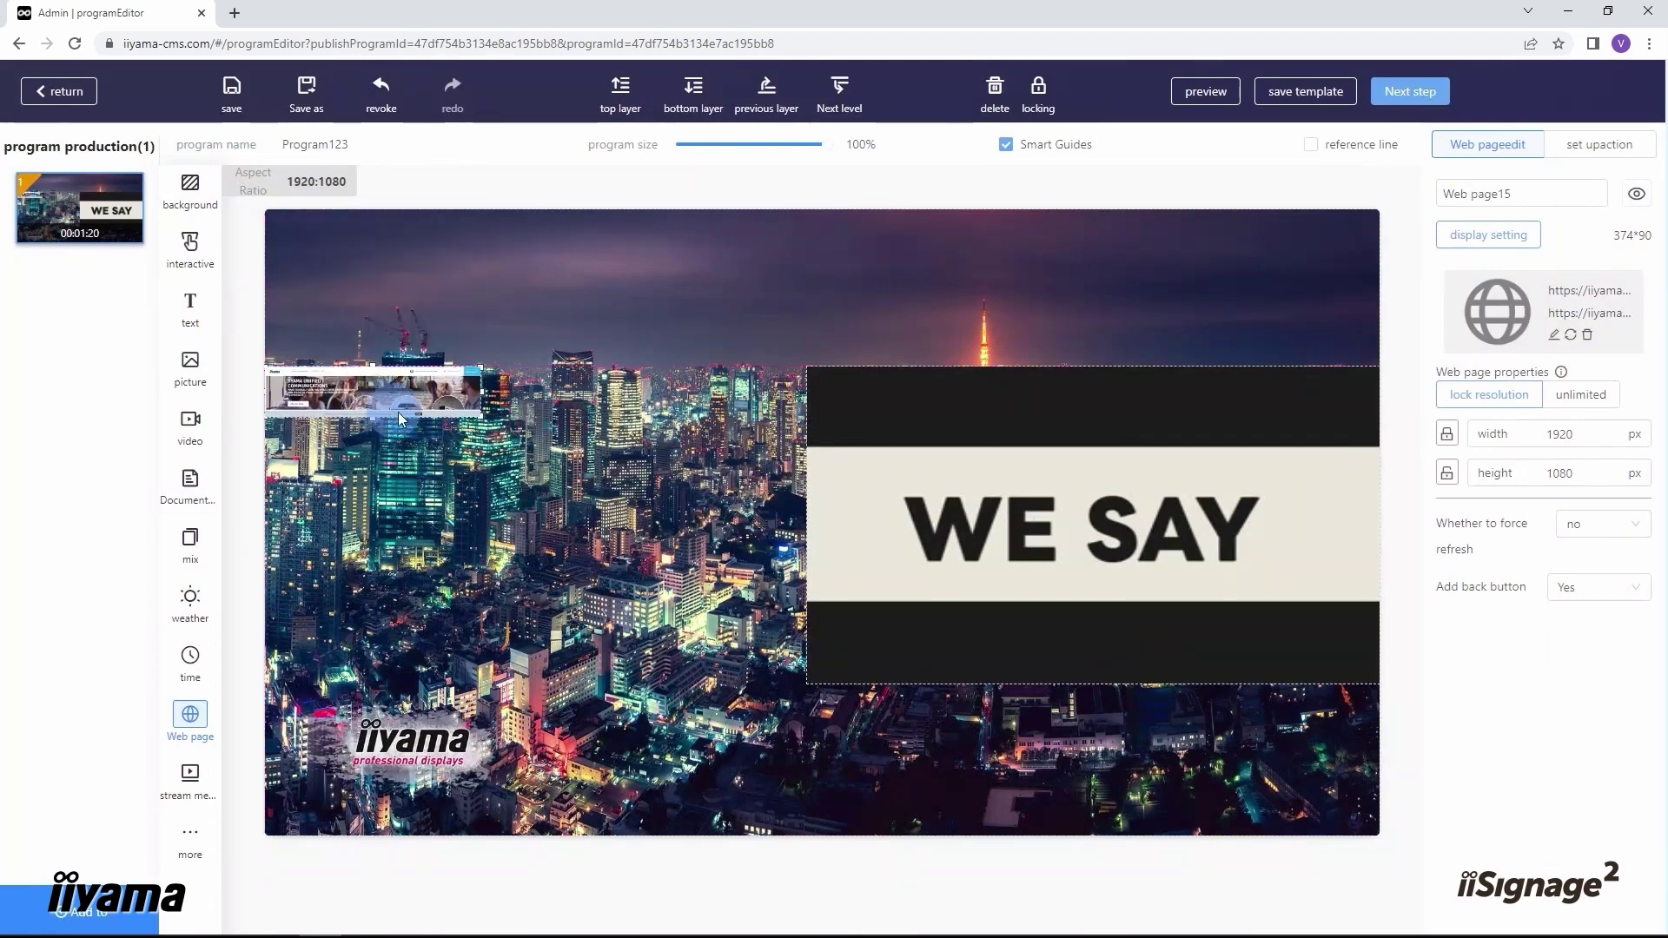
pyautogui.moveTo(479, 416); pyautogui.dragTo(803, 687)
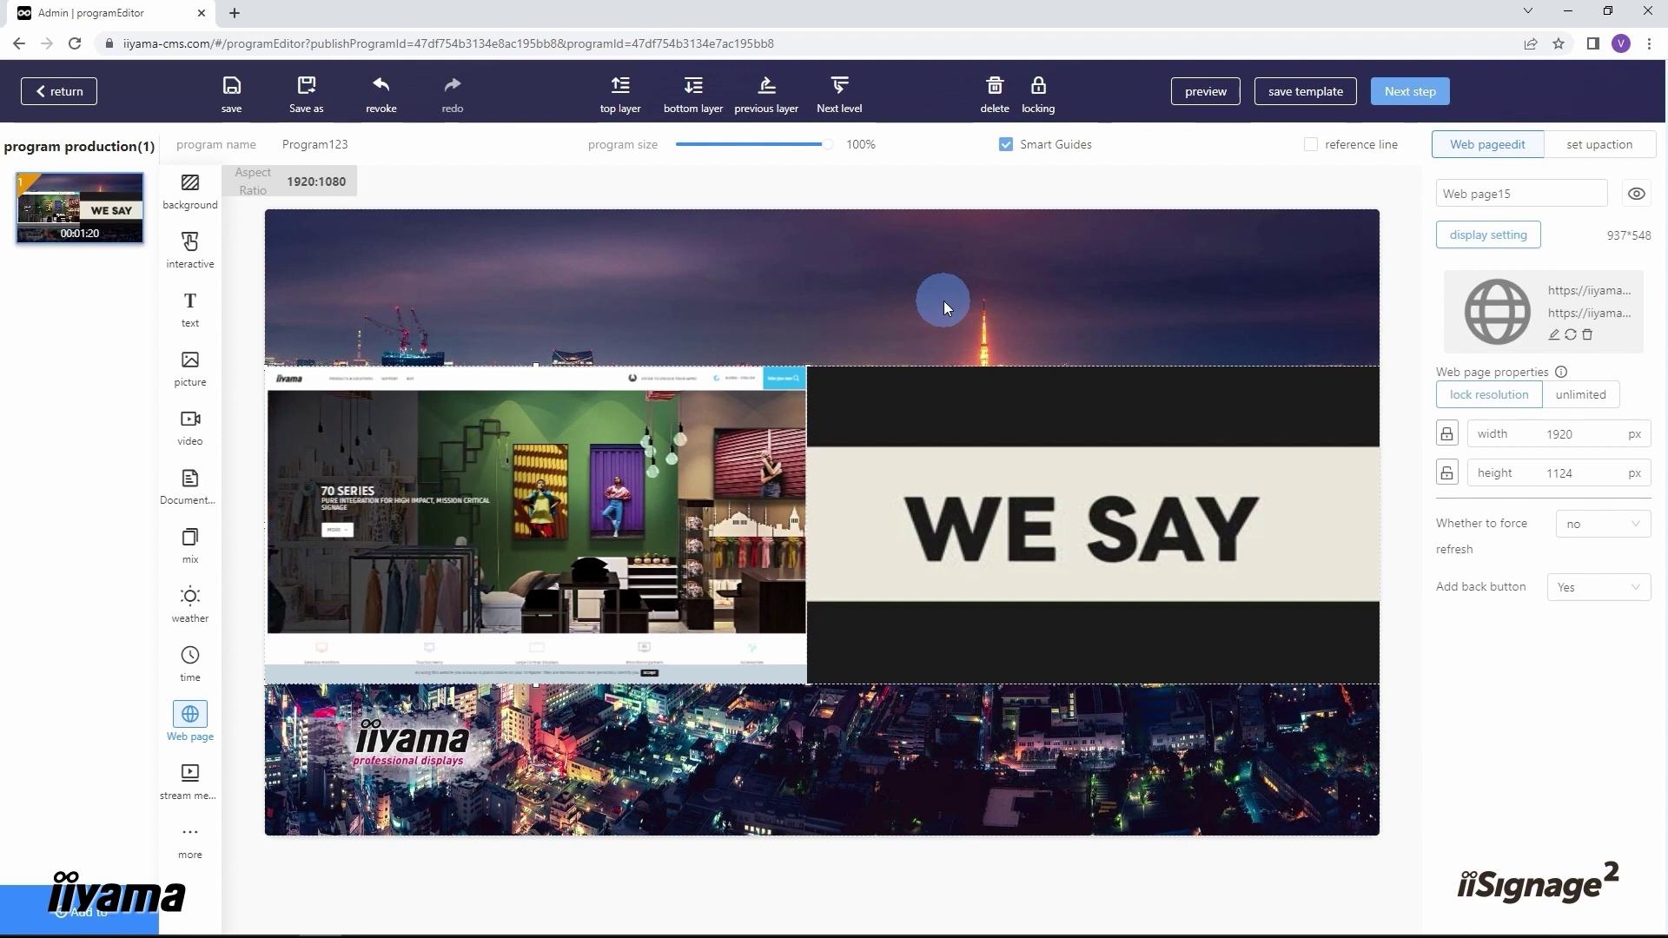
pyautogui.click(1397, 91)
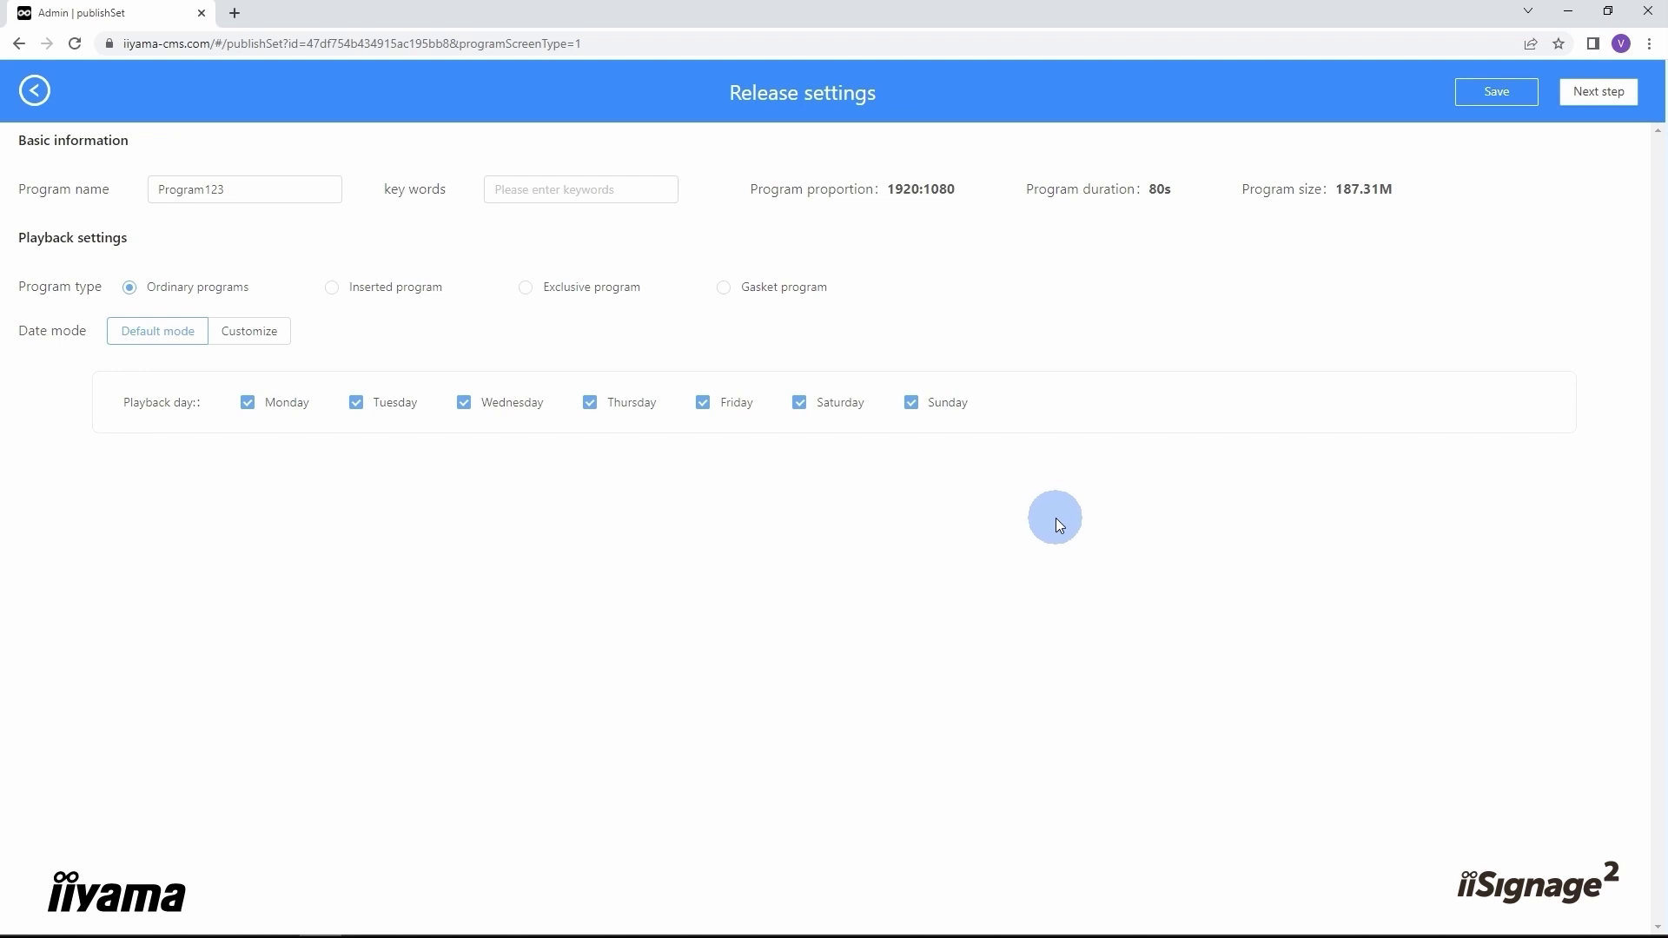
# Keep default release settings, target iiyamaNL terminal LH4354, and approve the revised Program123
pyautogui.click(1601, 96)
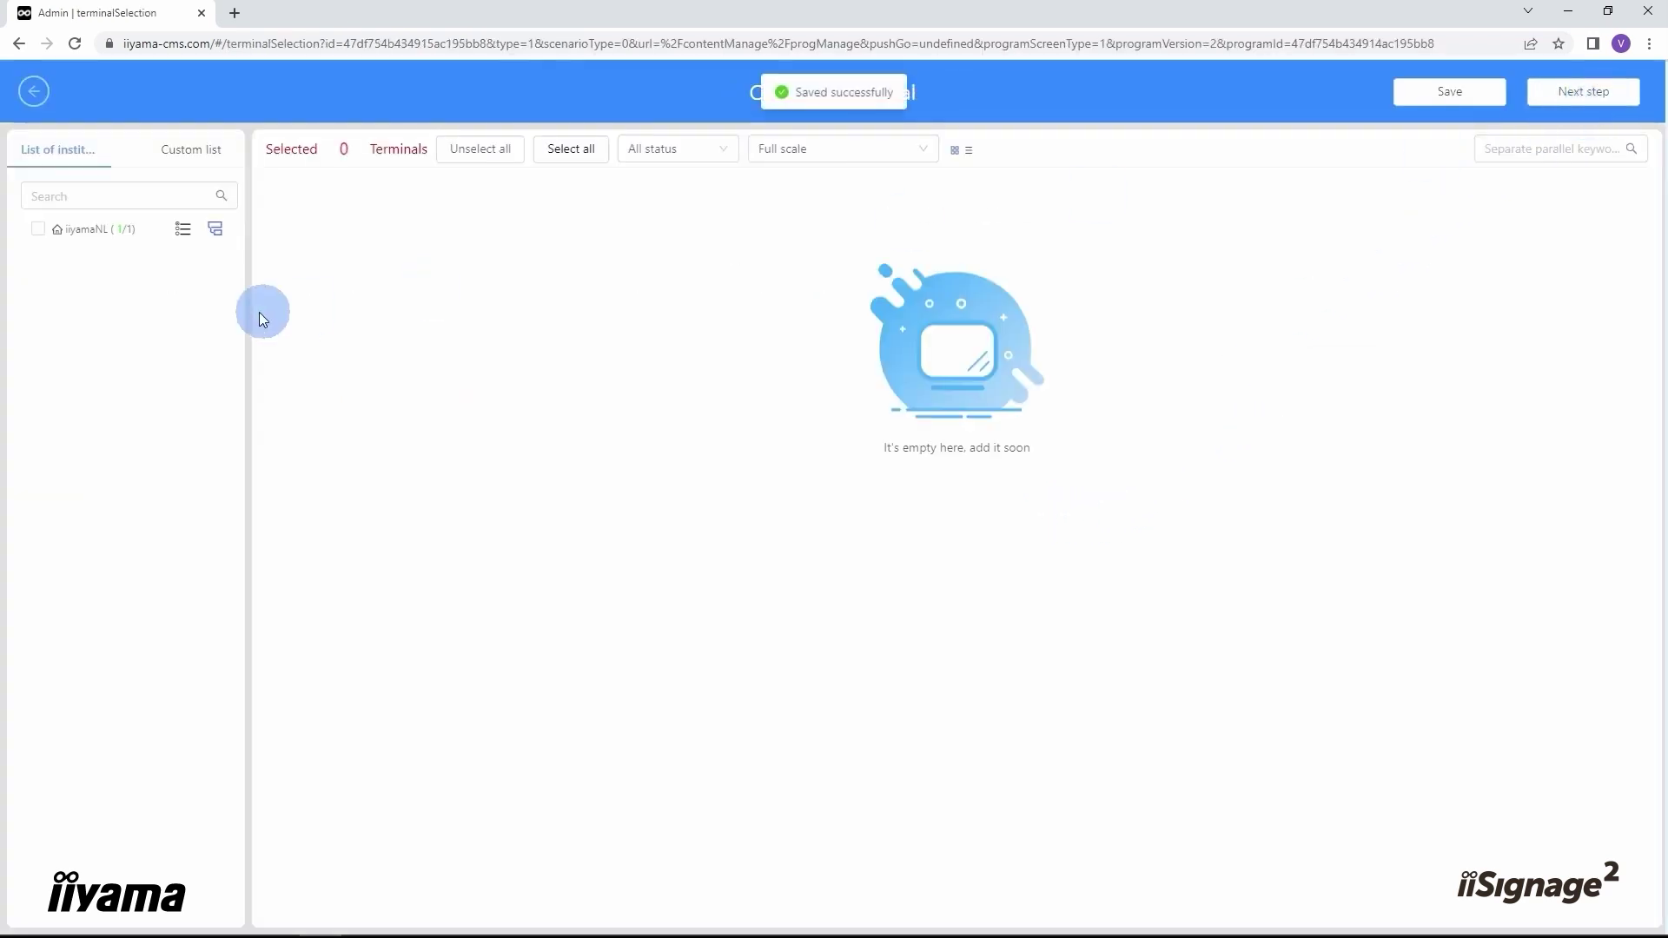
pyautogui.click(38, 230)
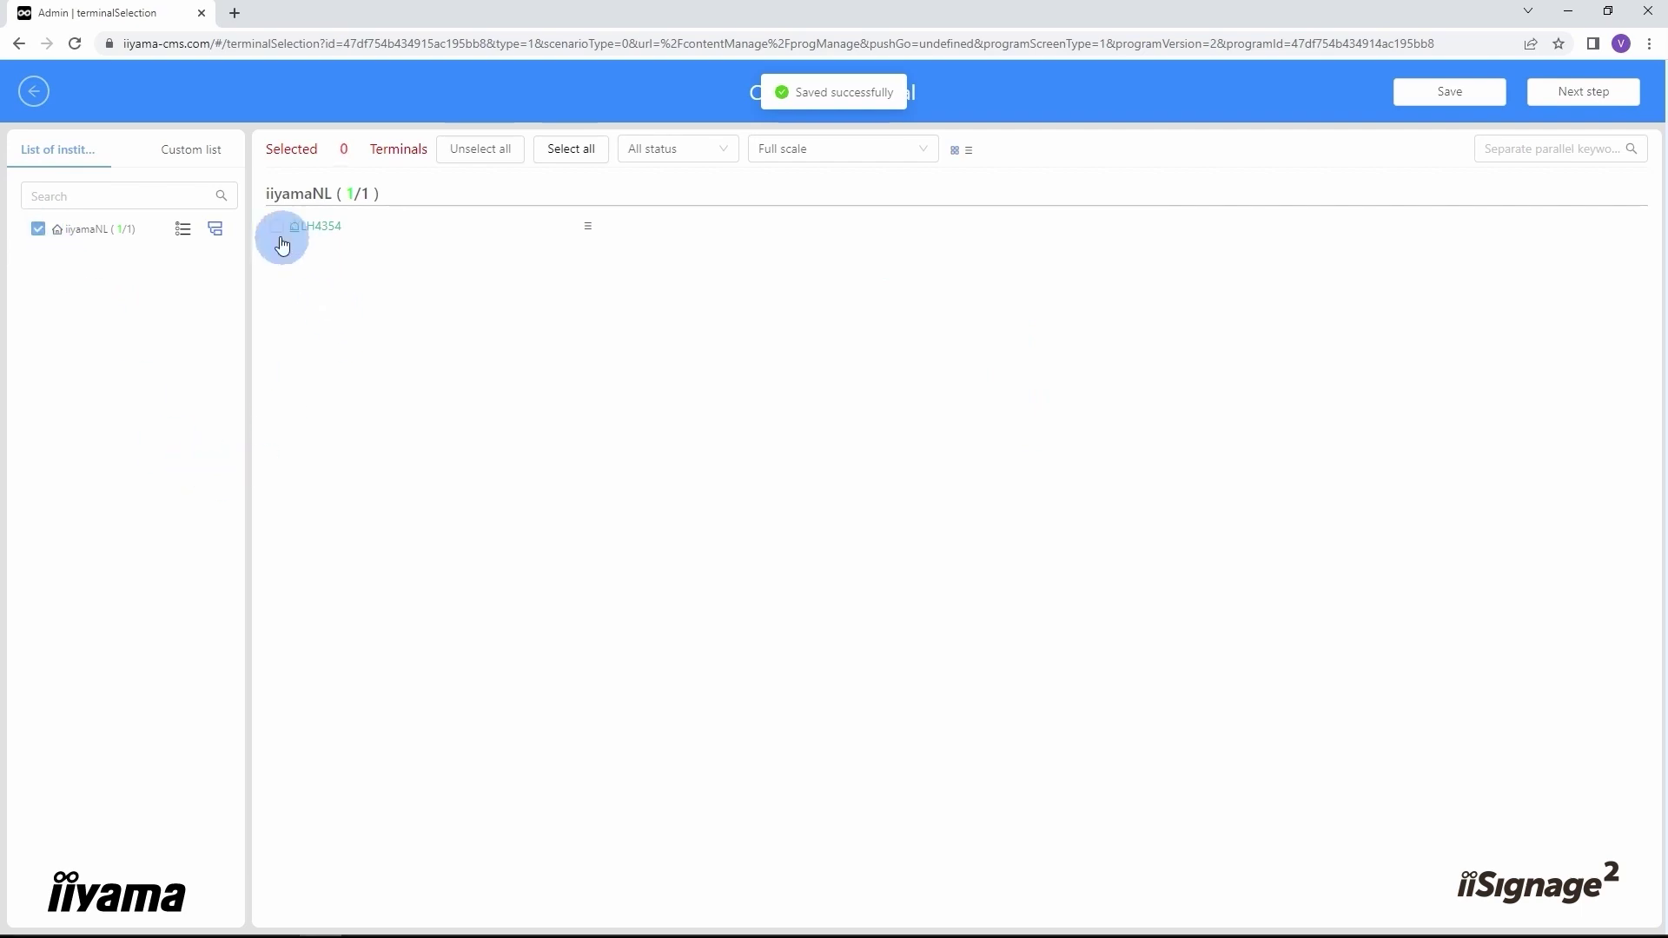
pyautogui.click(277, 229)
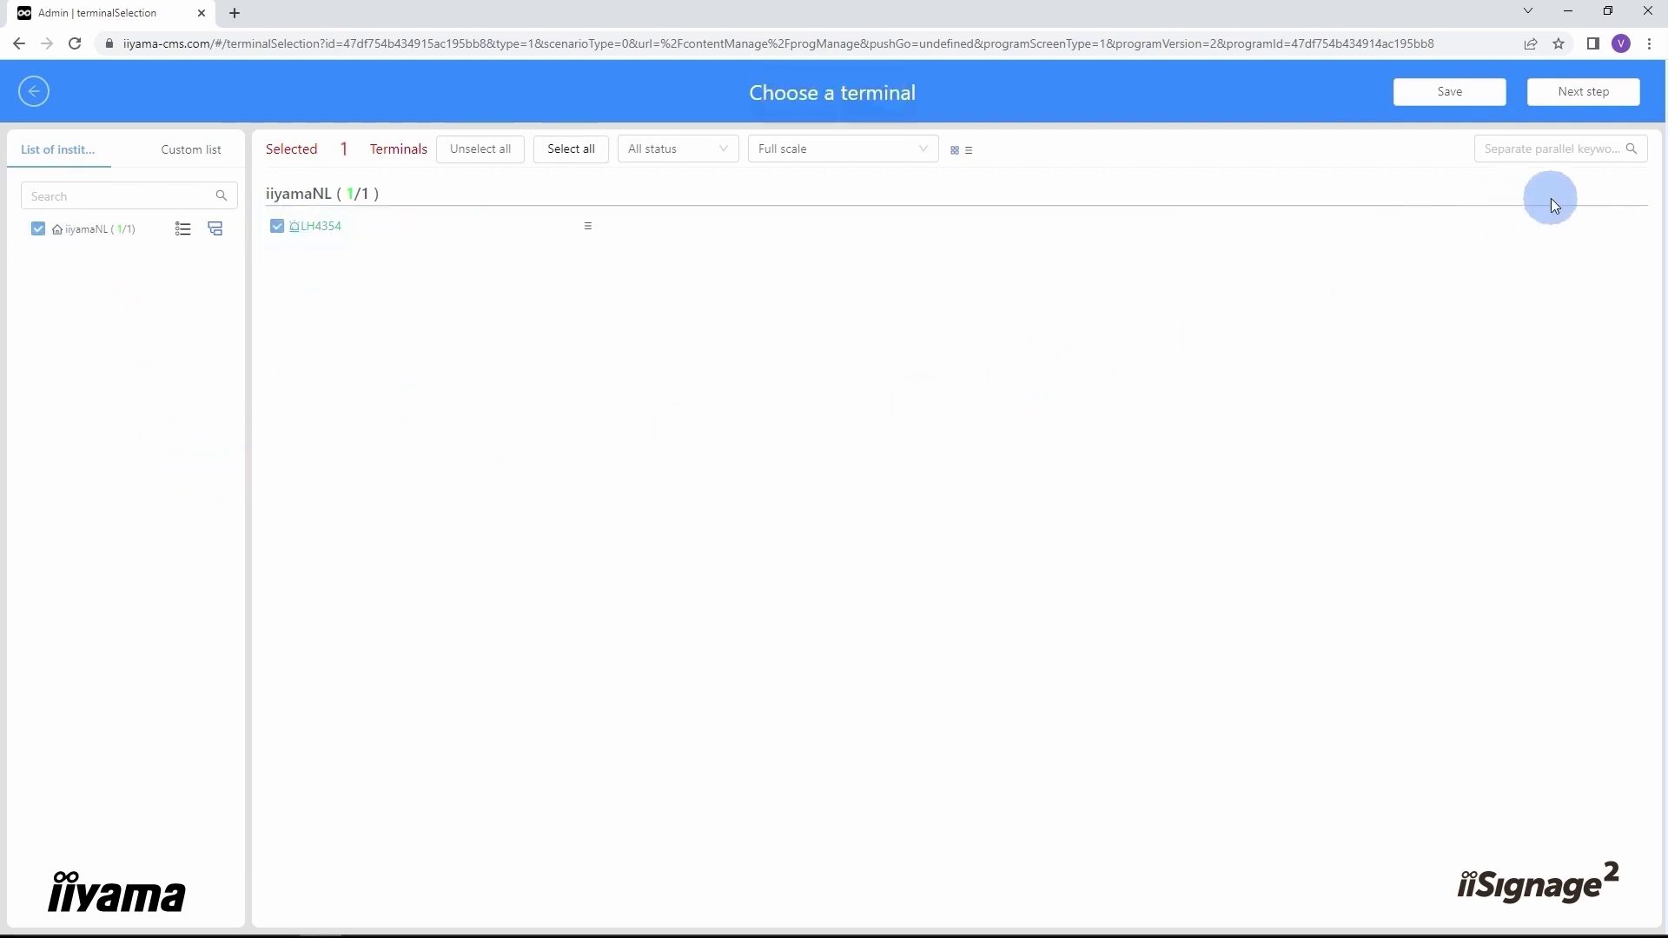
pyautogui.click(1574, 98)
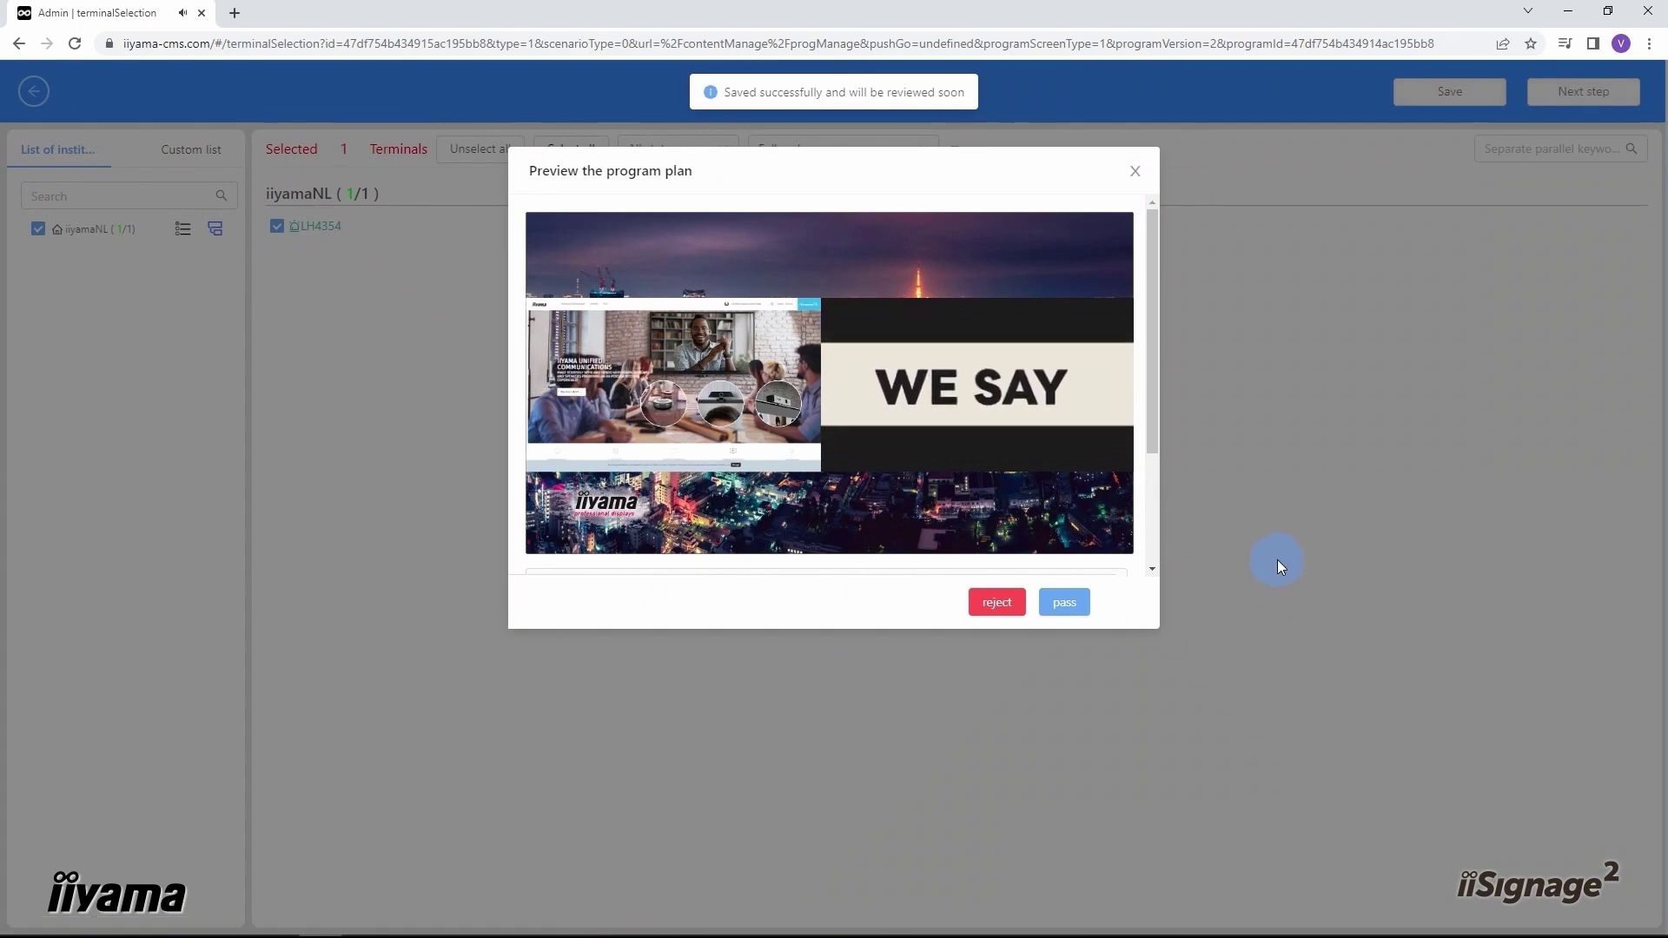
pyautogui.click(1064, 602)
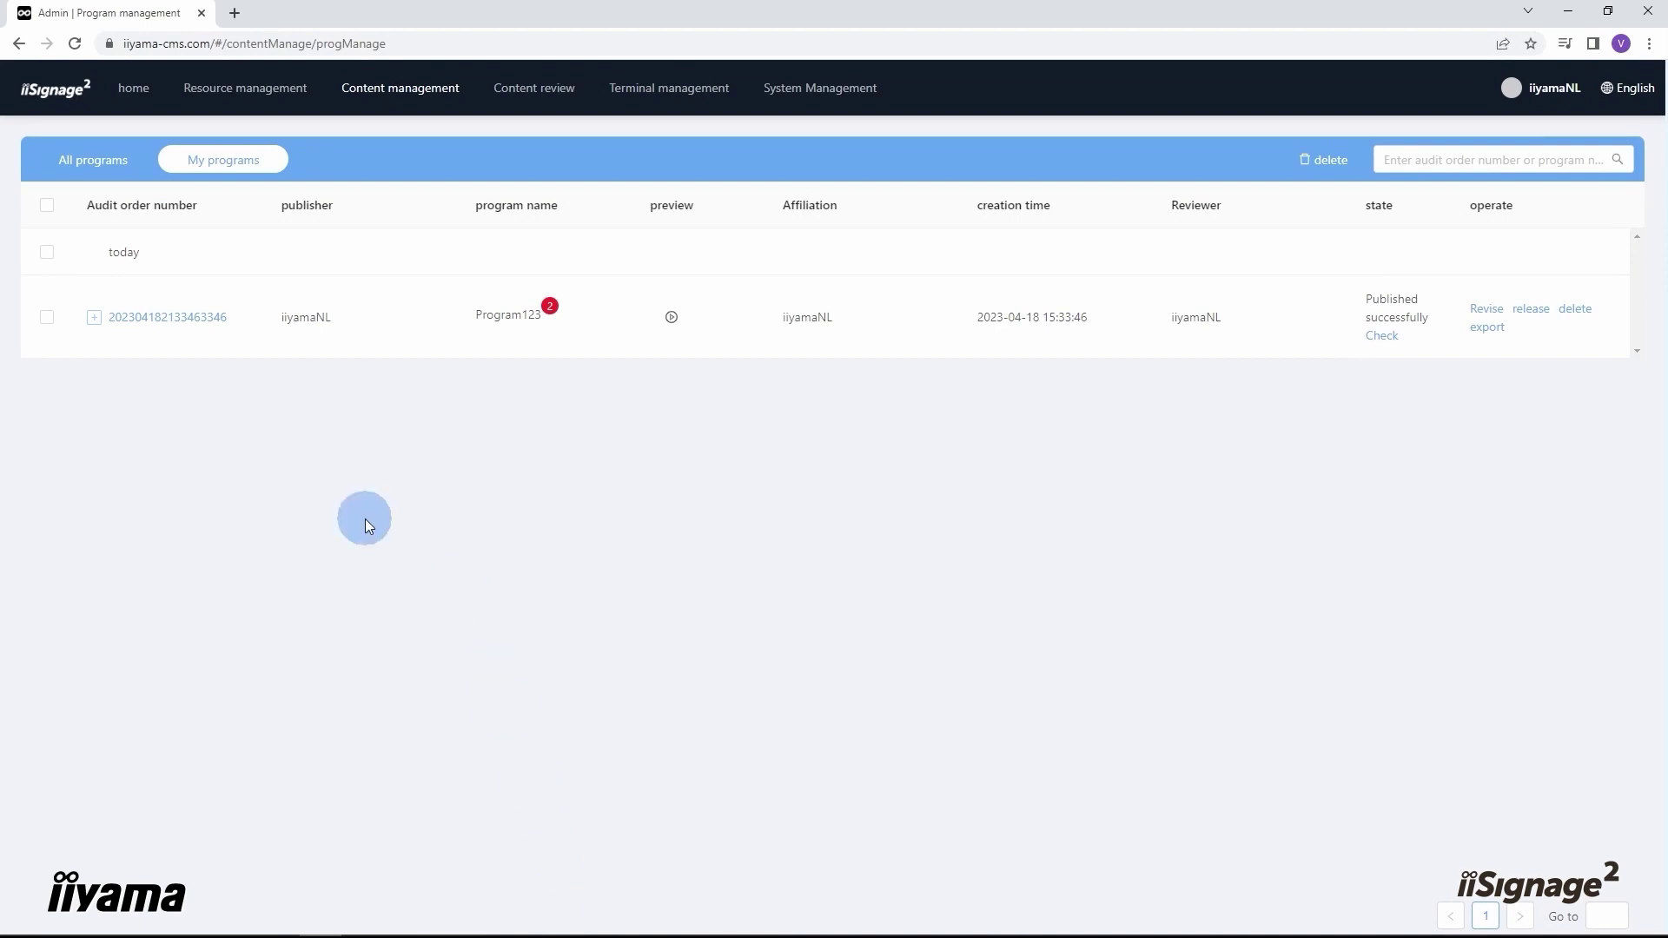
# Expand Program123's earlier published version, then start a new plan from Content management > Play plan
pyautogui.click(93, 317)
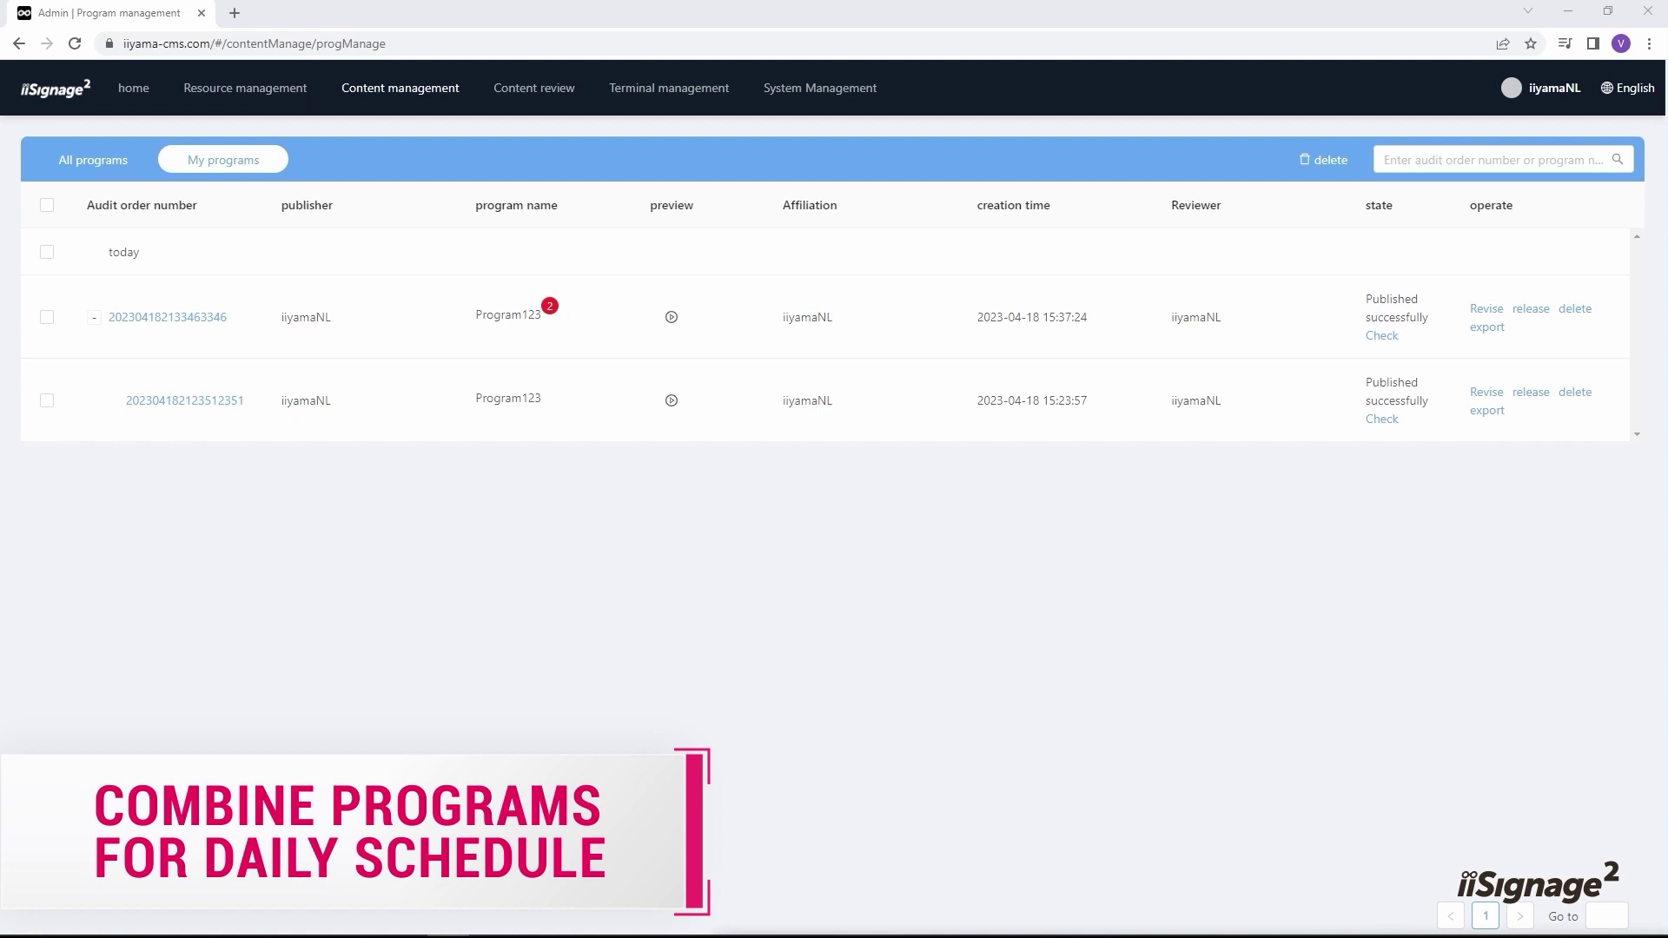
pyautogui.click(398, 91)
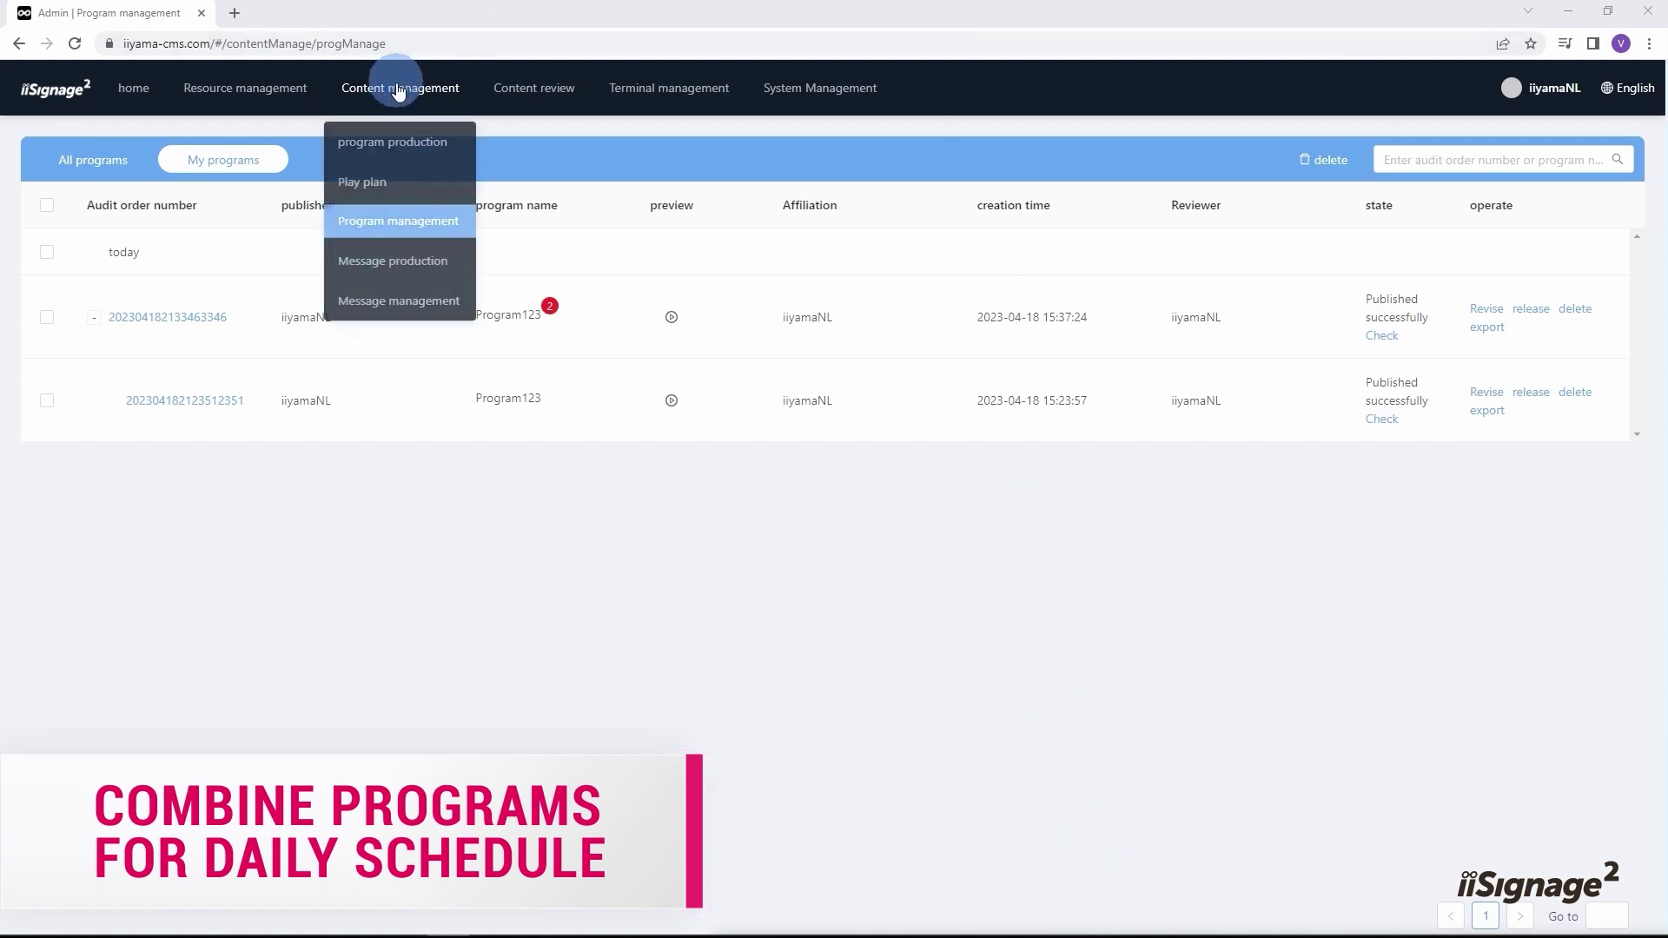
pyautogui.click(364, 183)
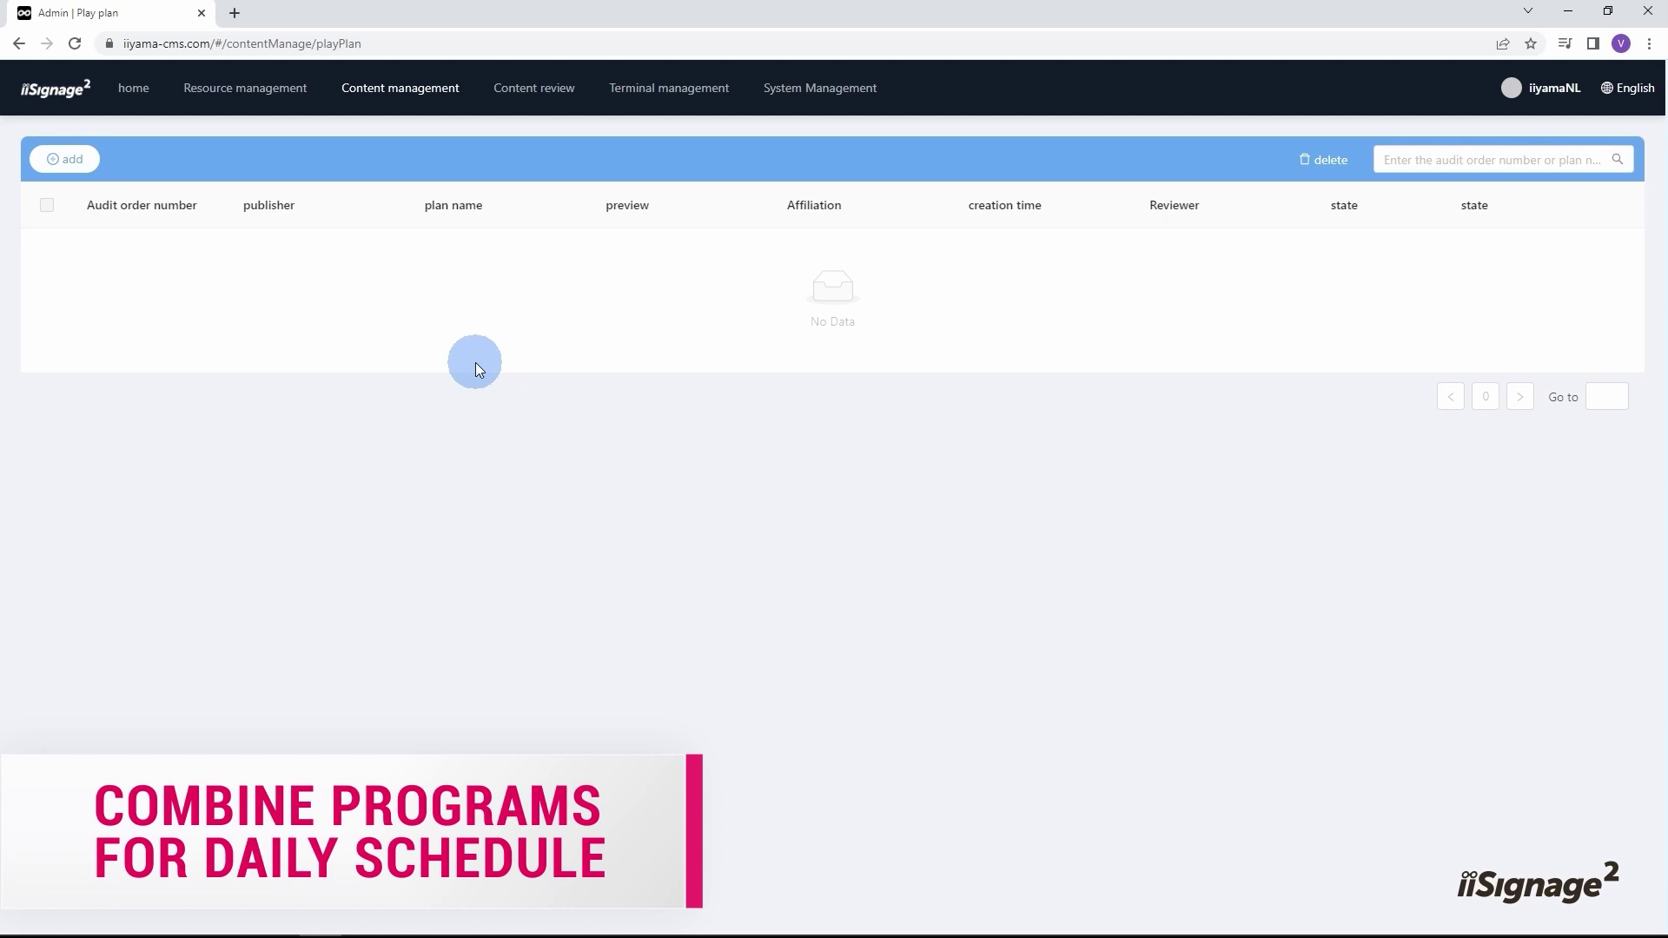
pyautogui.click(65, 160)
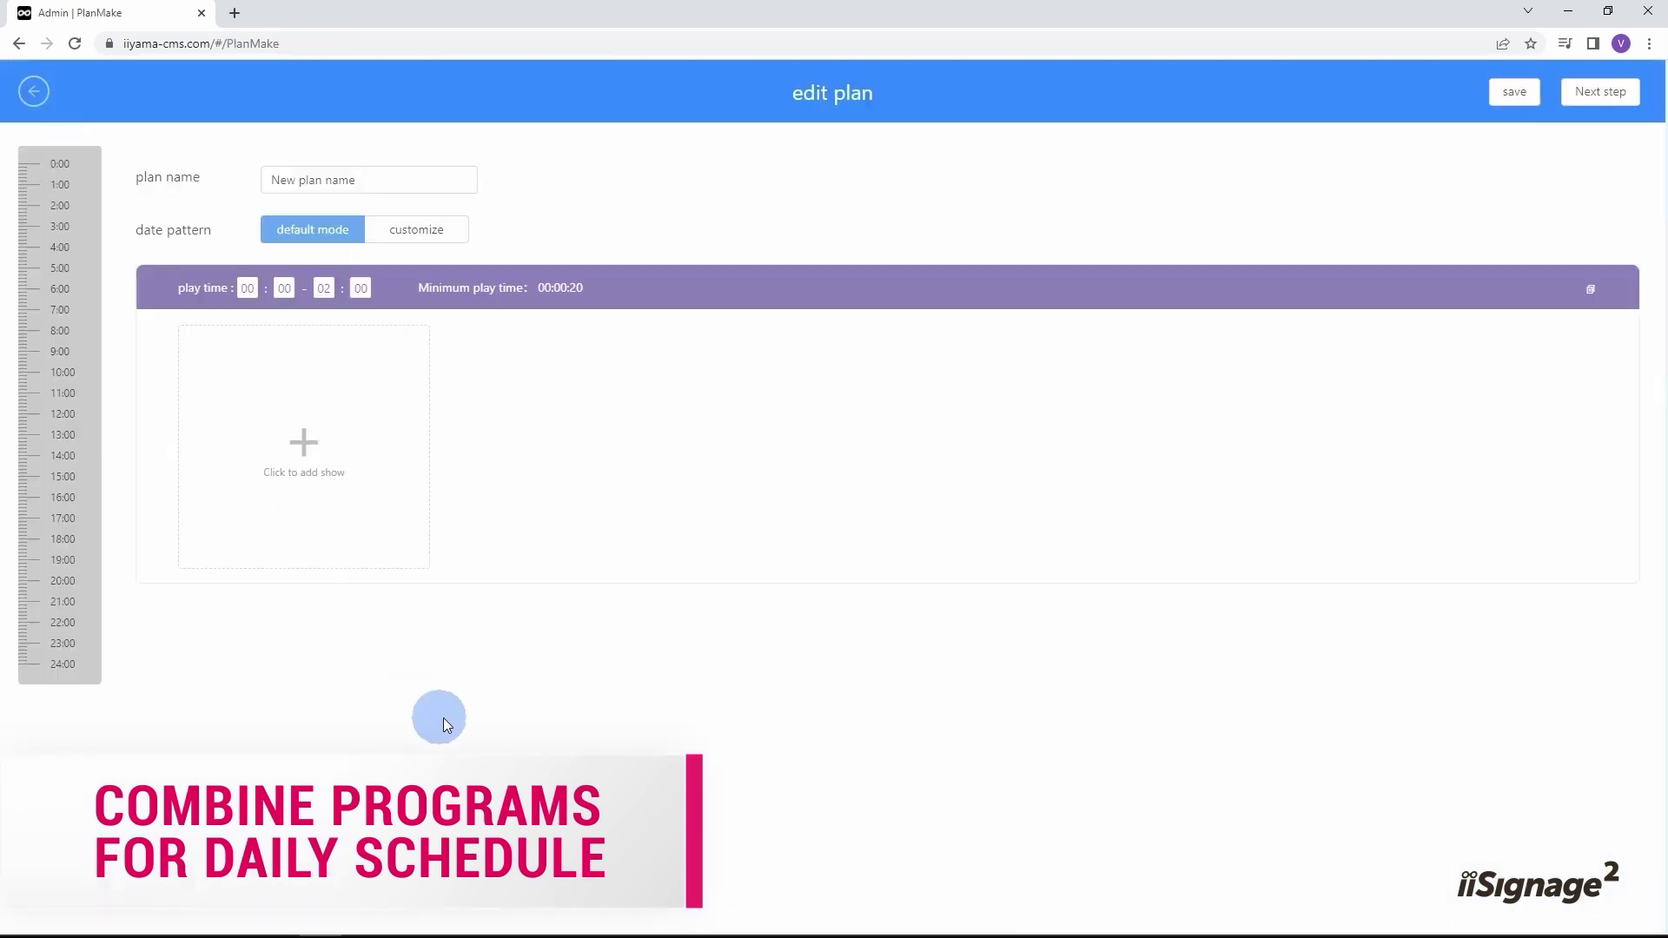
# Name the plan Plan1 and add the newest Program123 version (1:20) as its show
pyautogui.moveTo(394, 171); pyautogui.dragTo(232, 166)
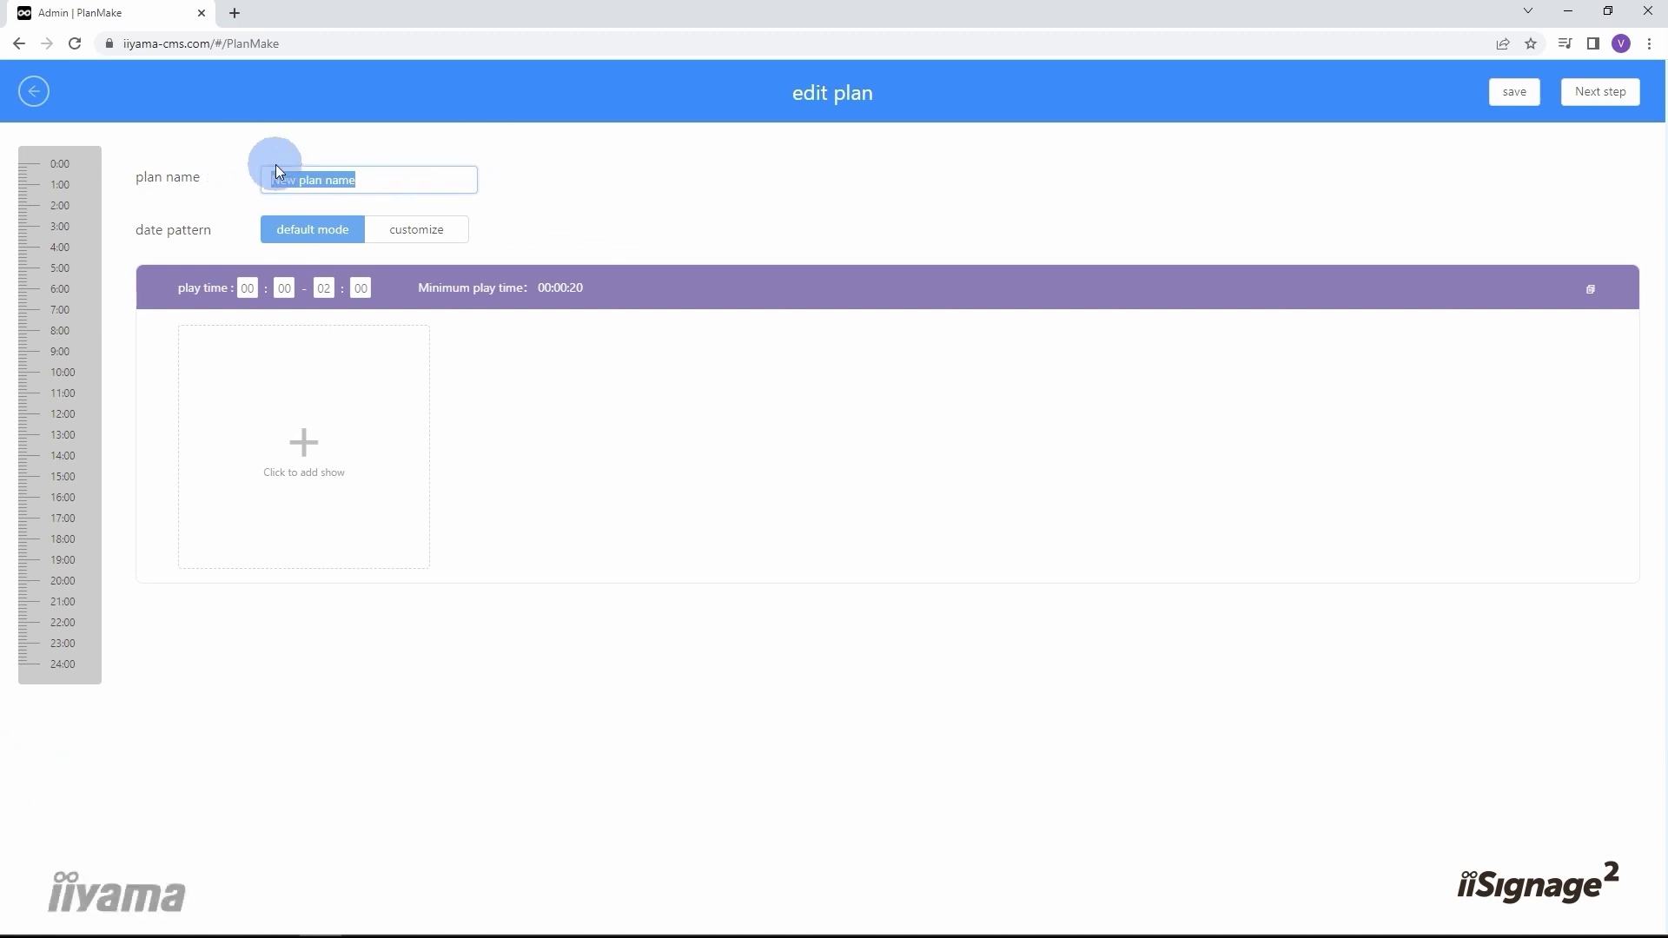
pyautogui.press('BackSpace')
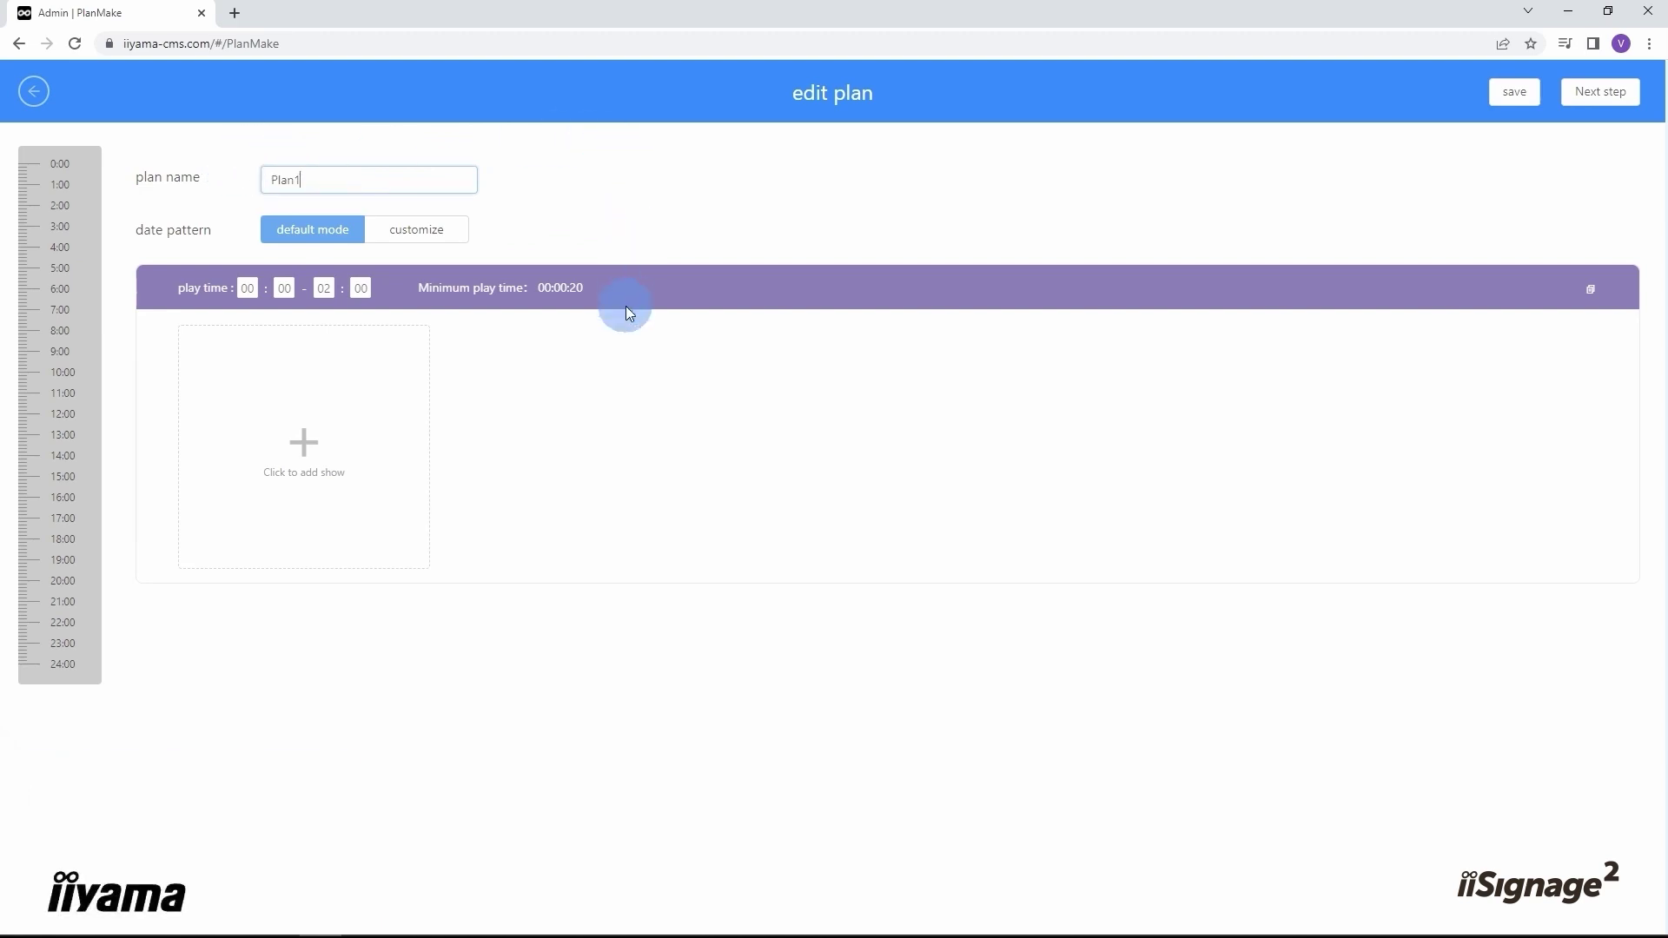
pyautogui.click(265, 470)
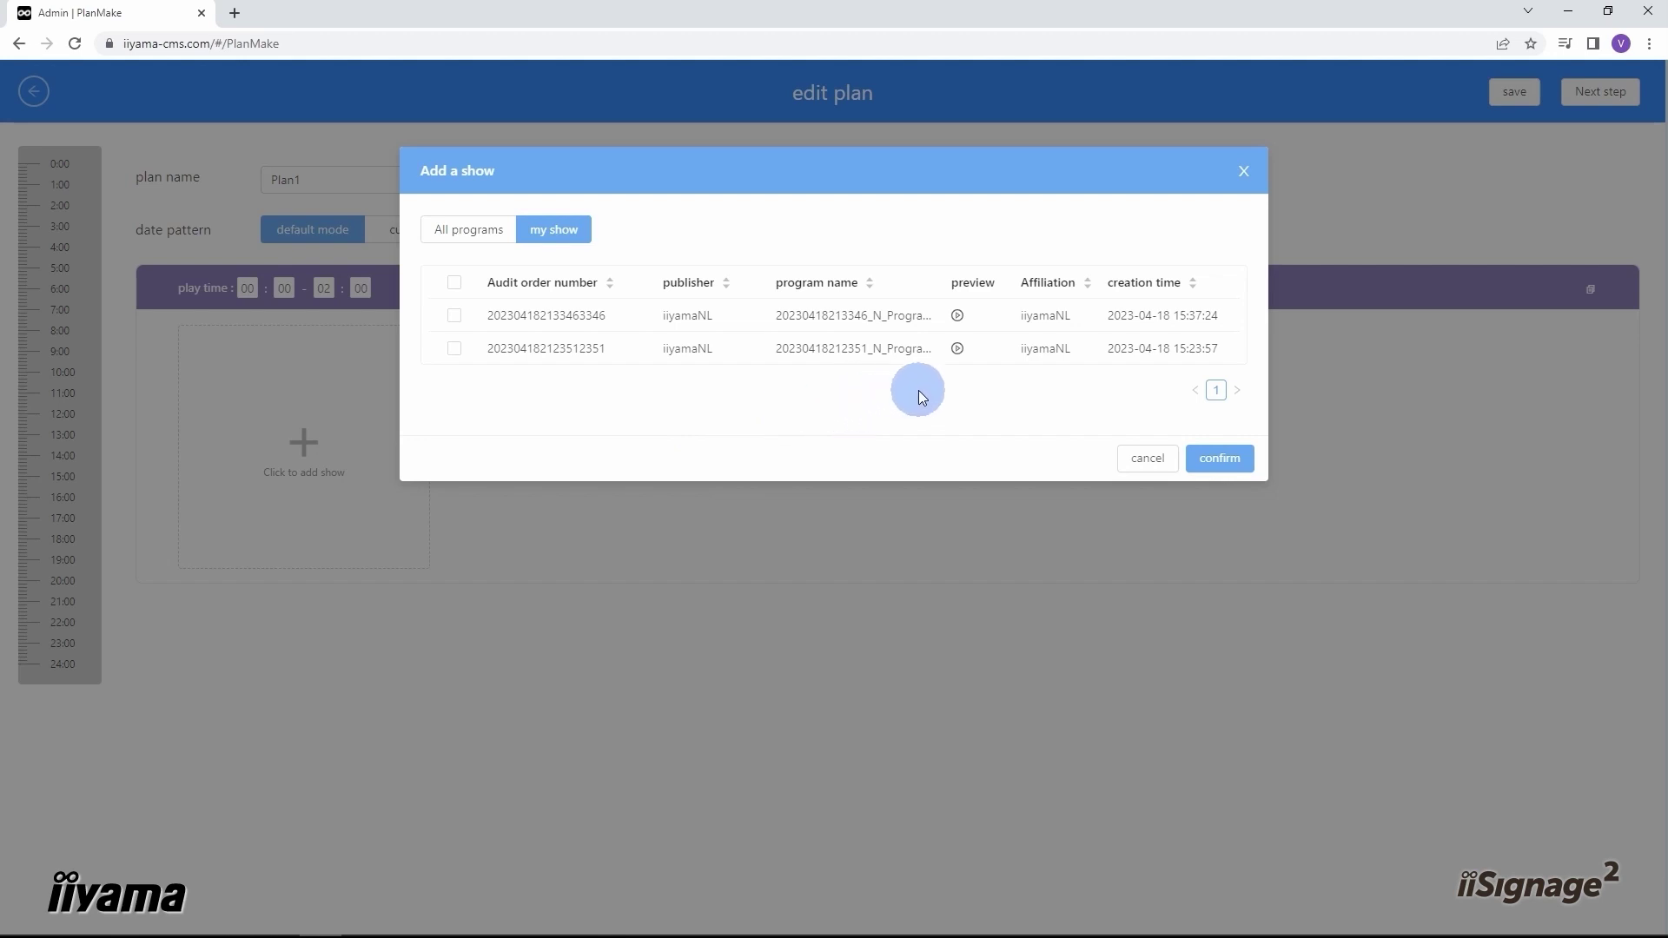
pyautogui.click(958, 349)
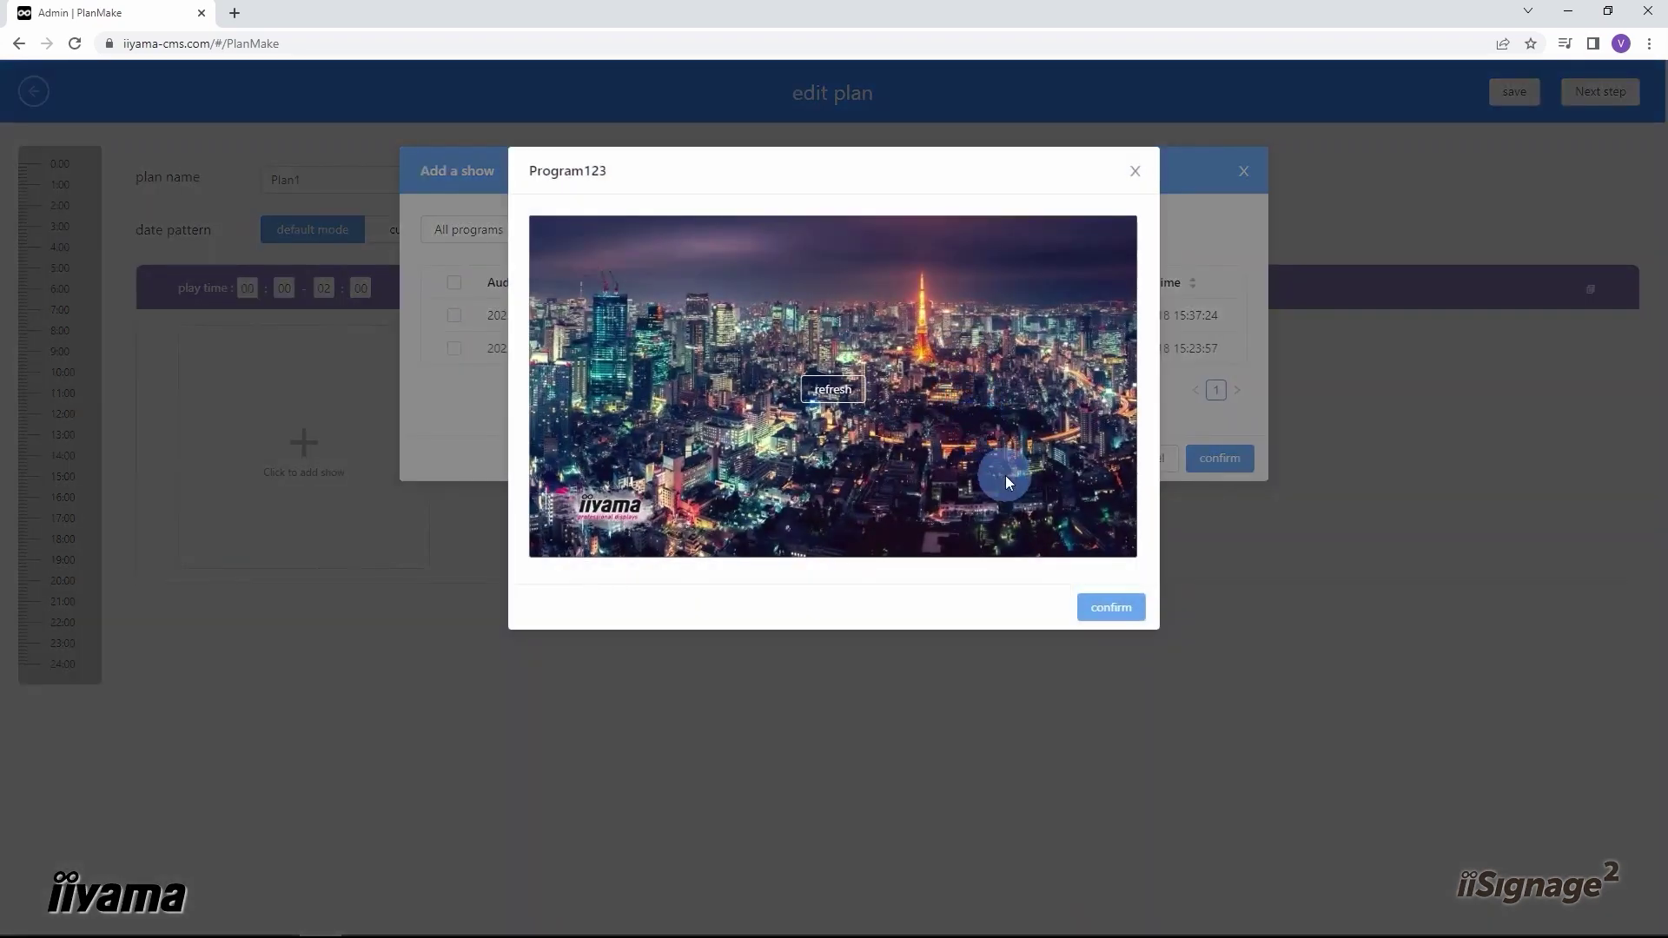
pyautogui.click(1109, 603)
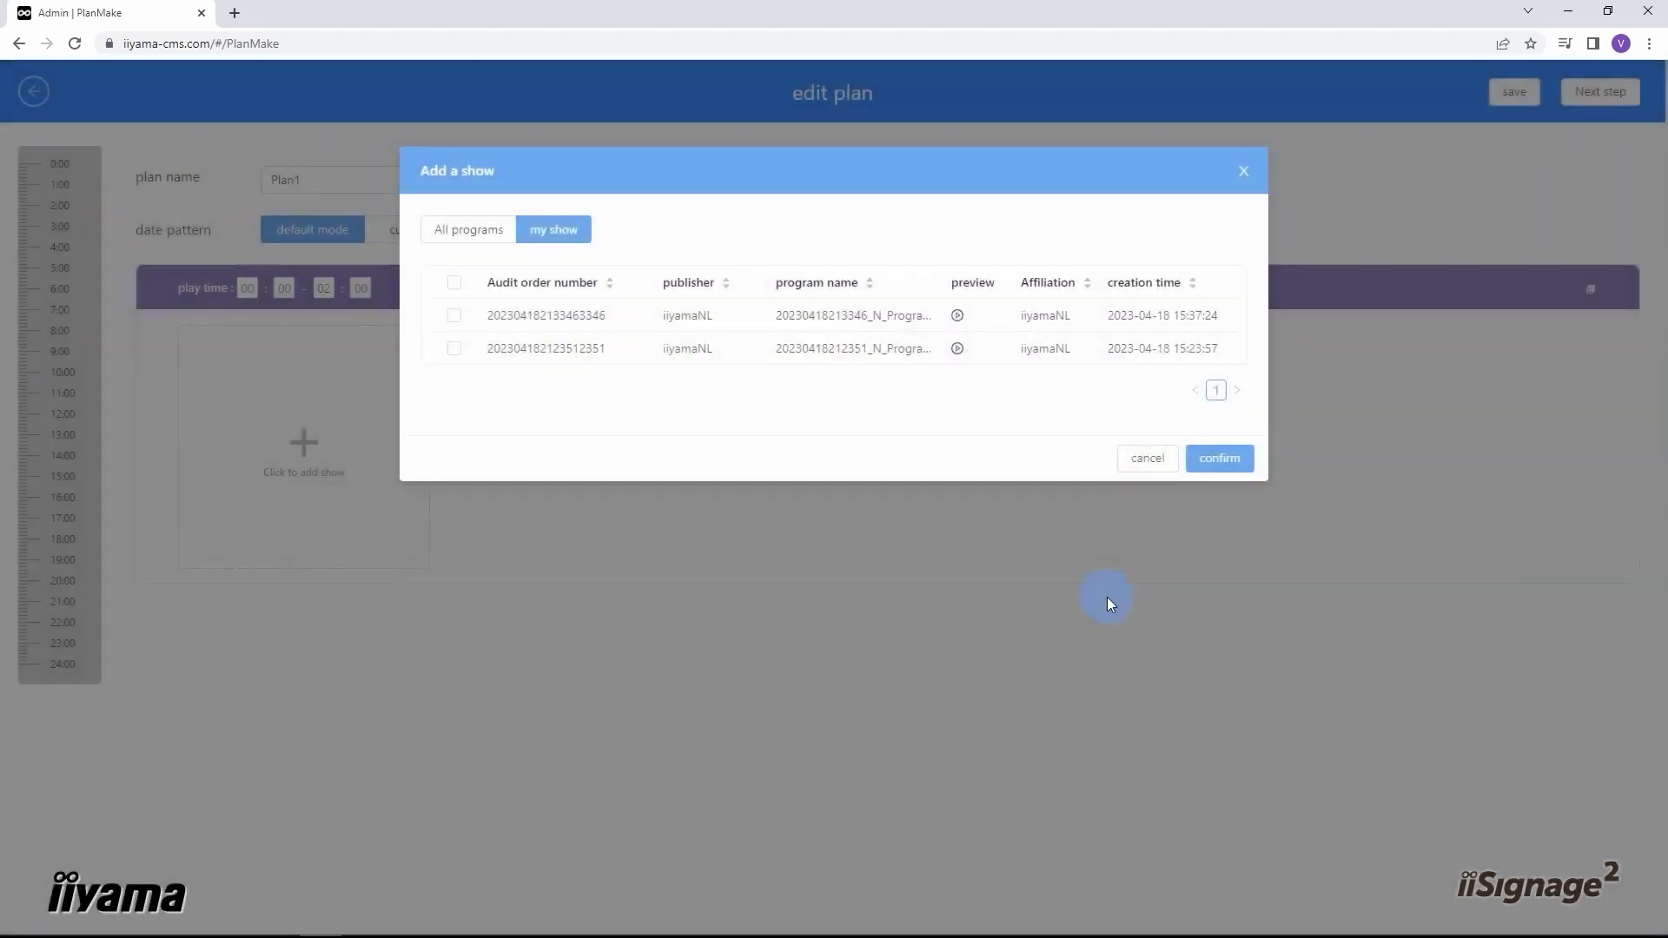
pyautogui.click(443, 317)
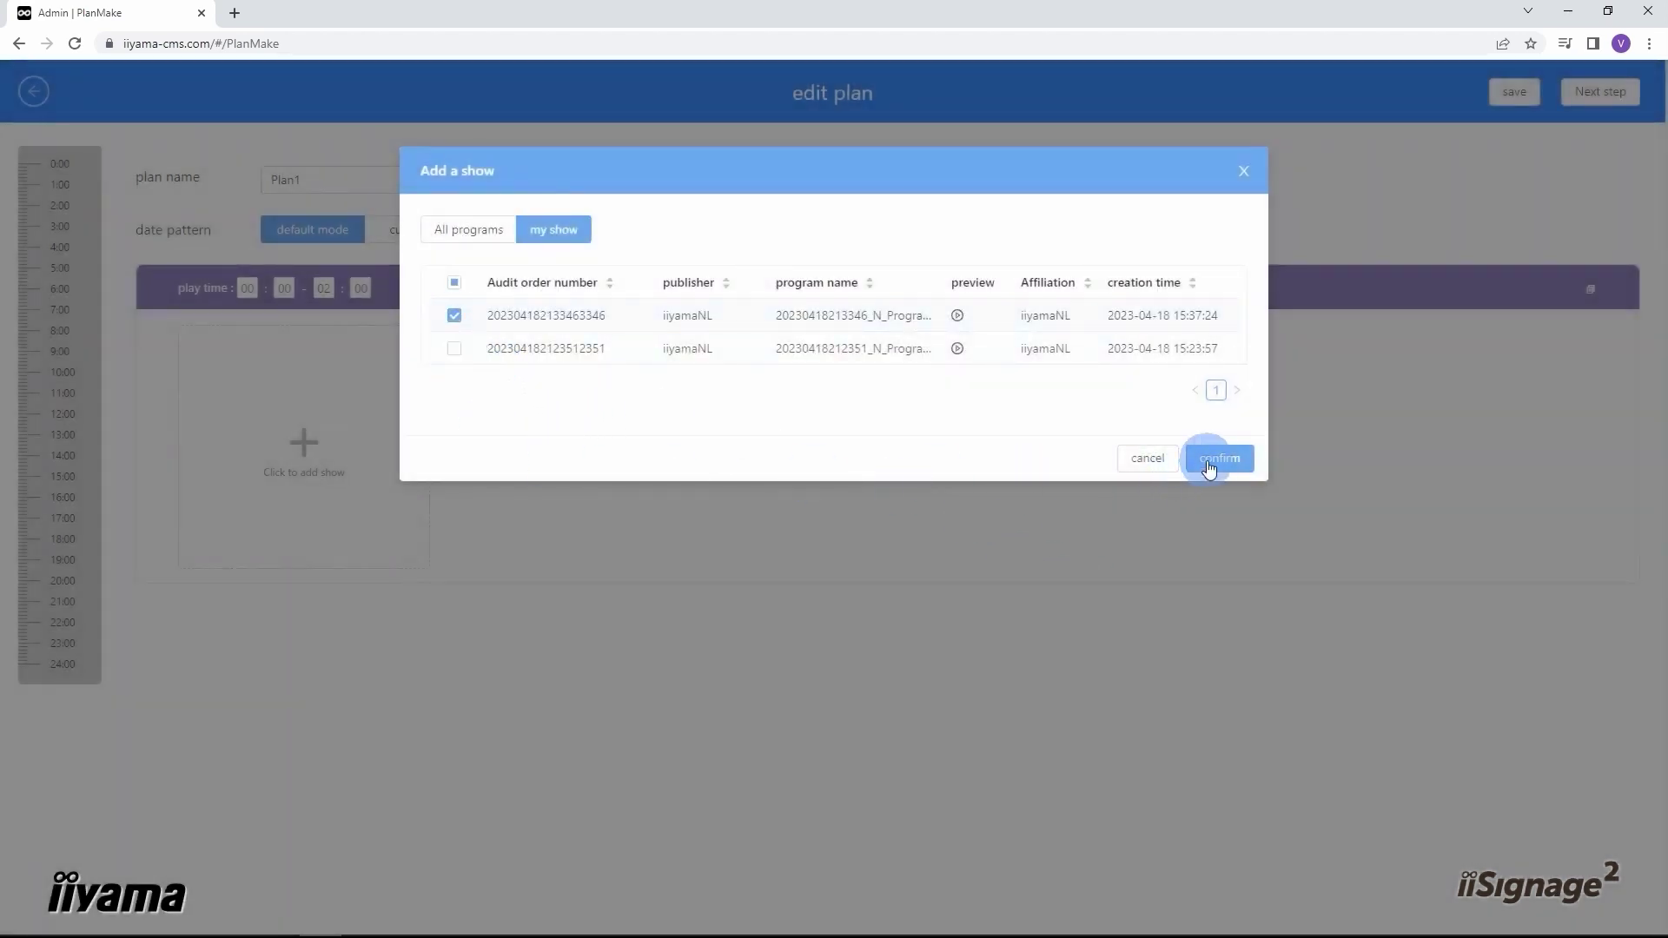
pyautogui.click(1221, 461)
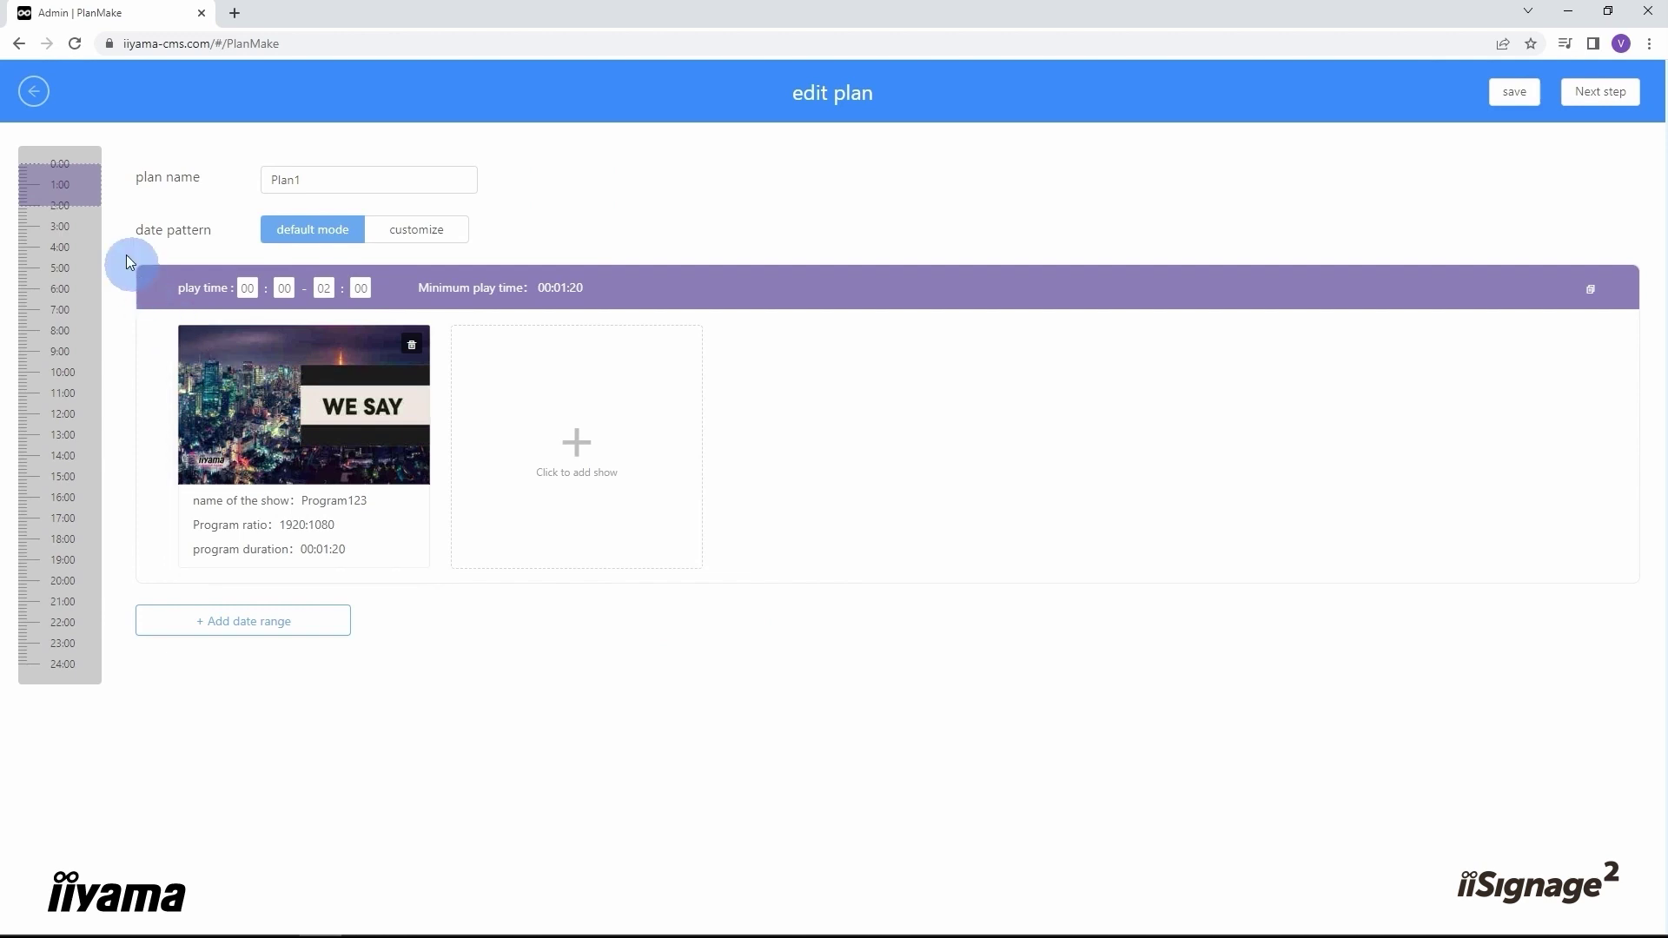
# Set Program123's play time to 08:00–12:00 and add a second date range
pyautogui.moveTo(61, 208); pyautogui.dragTo(60, 398)
pyautogui.moveTo(55, 540); pyautogui.dragTo(60, 434)
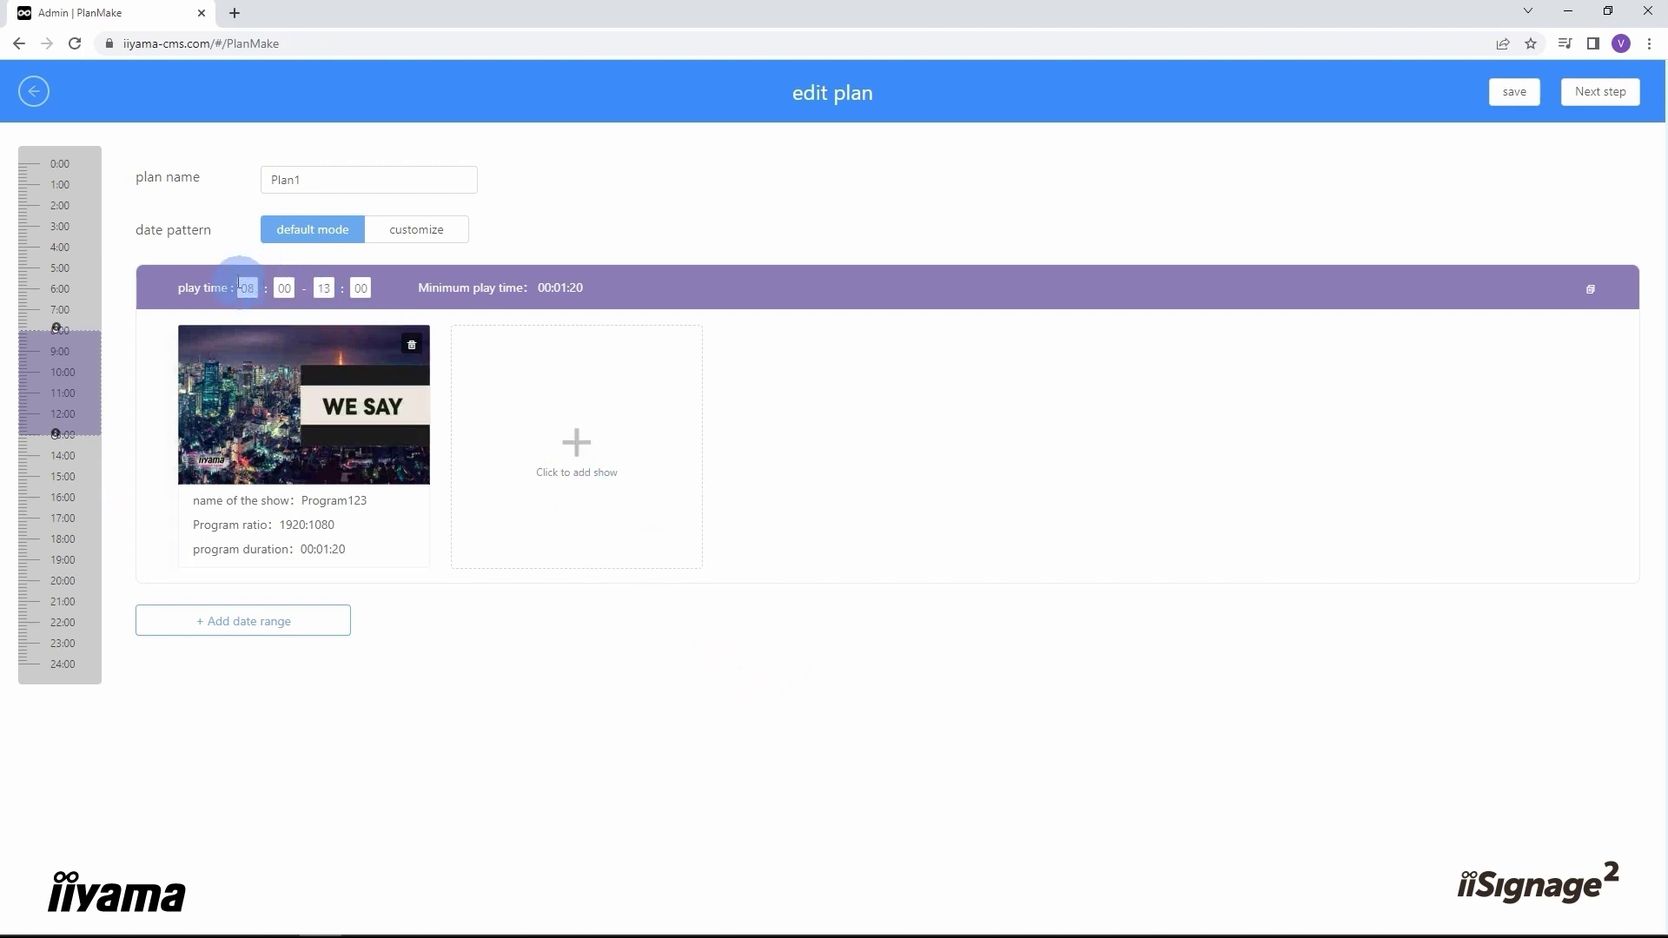
pyautogui.click(320, 288)
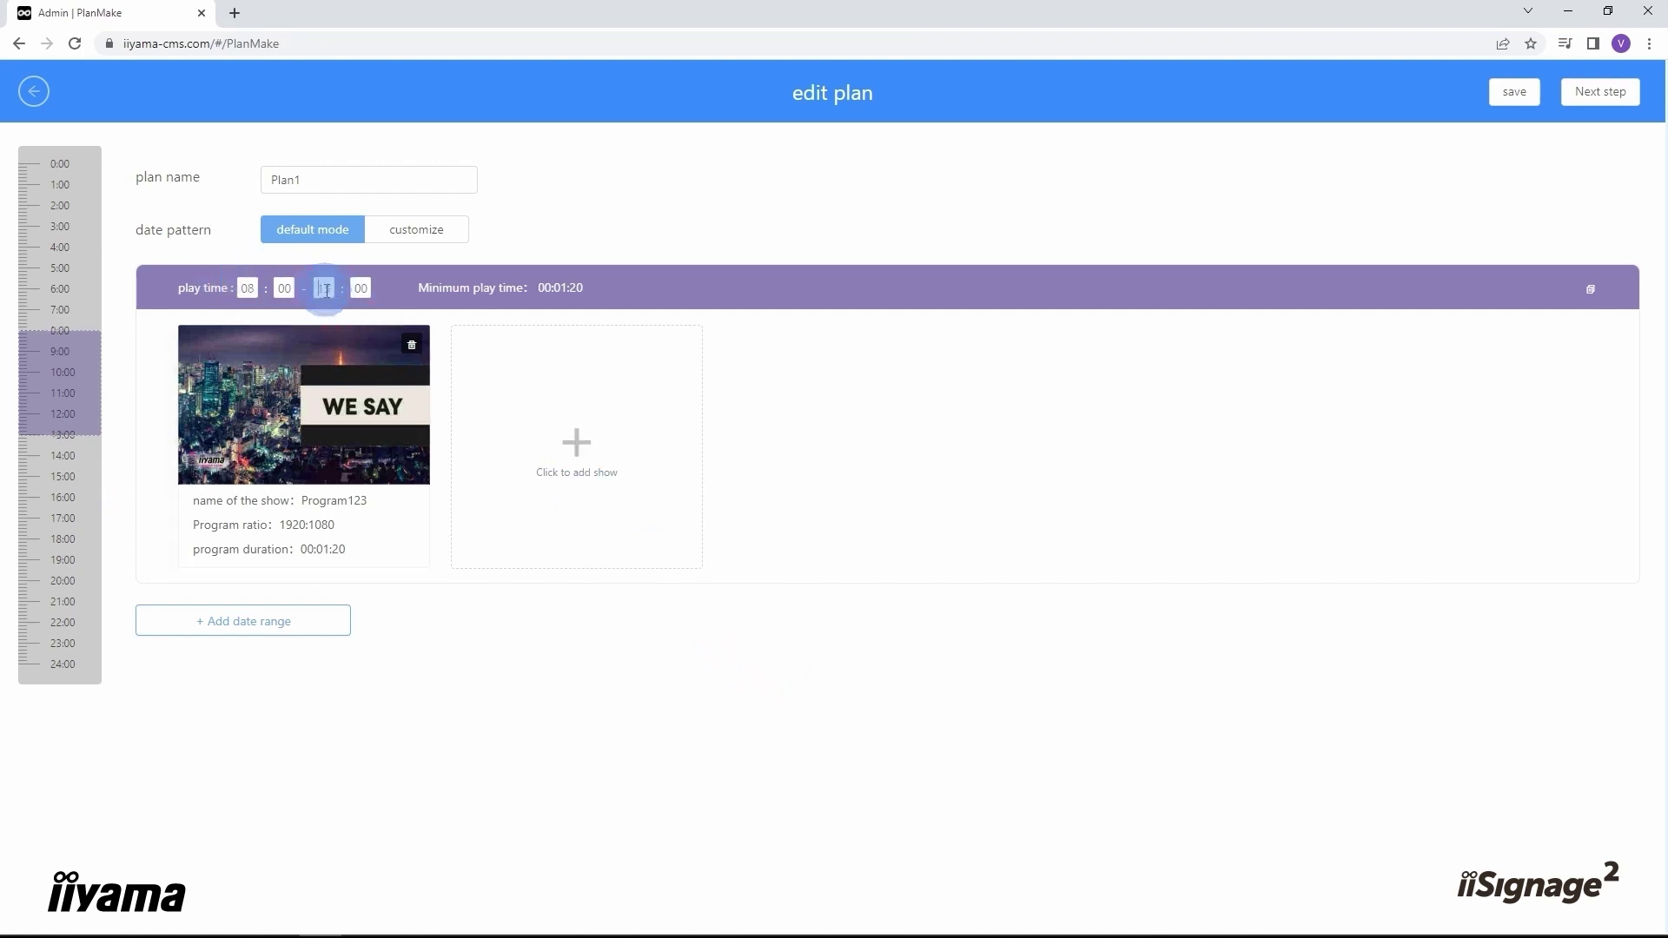
pyautogui.press('Down')
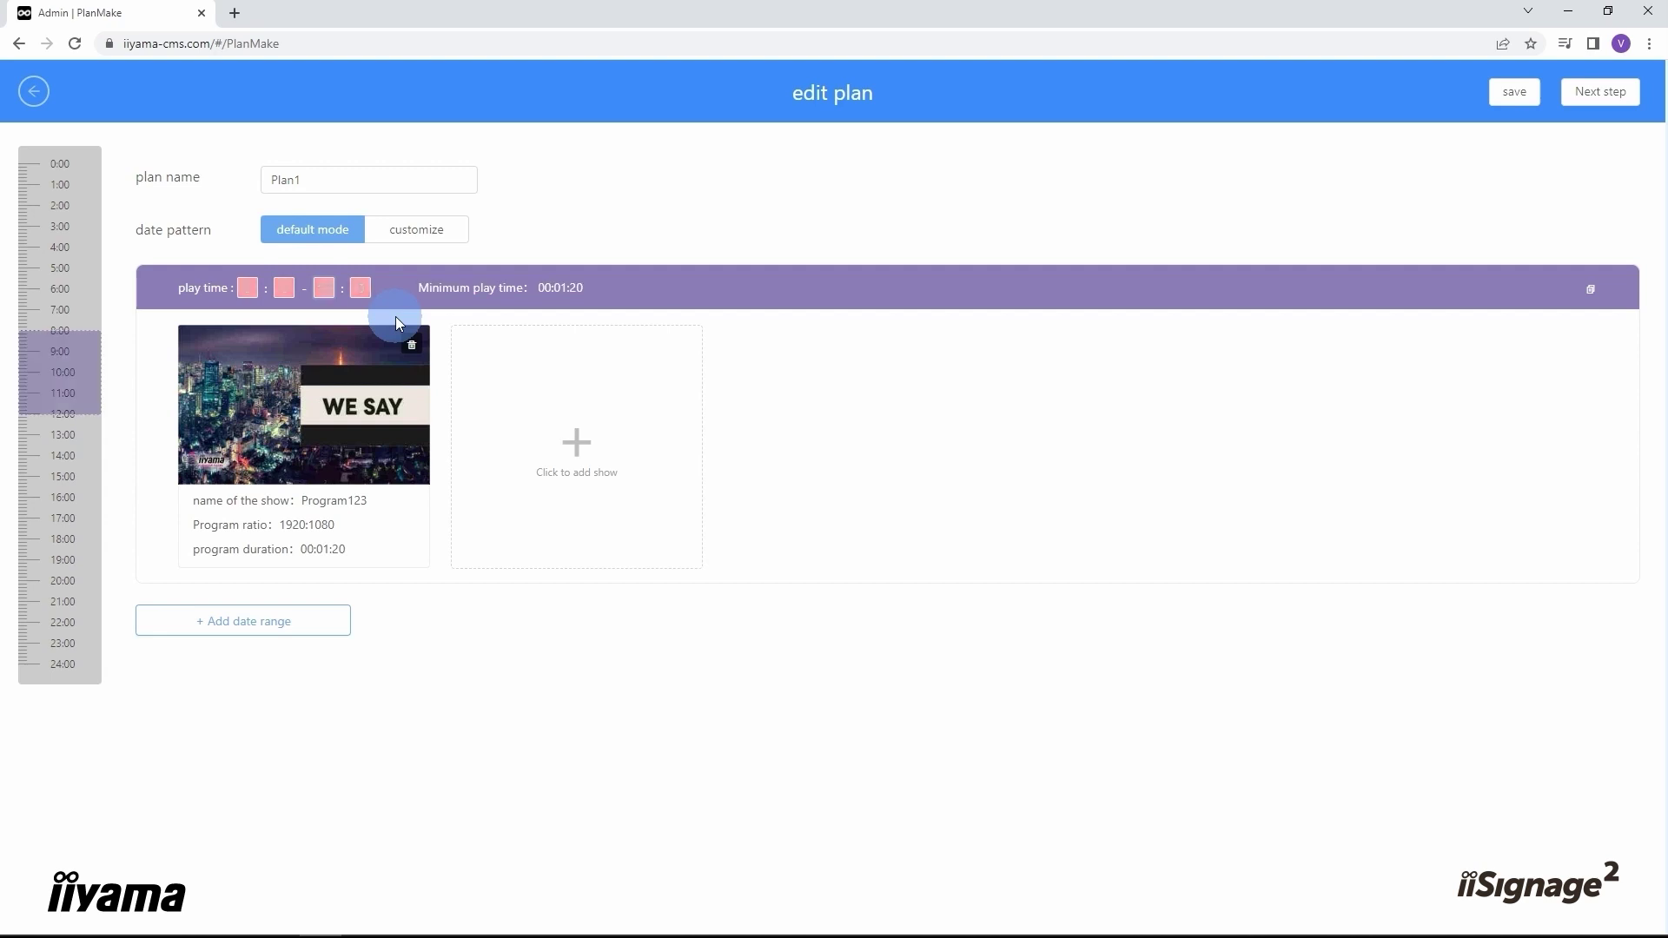
pyautogui.click(548, 667)
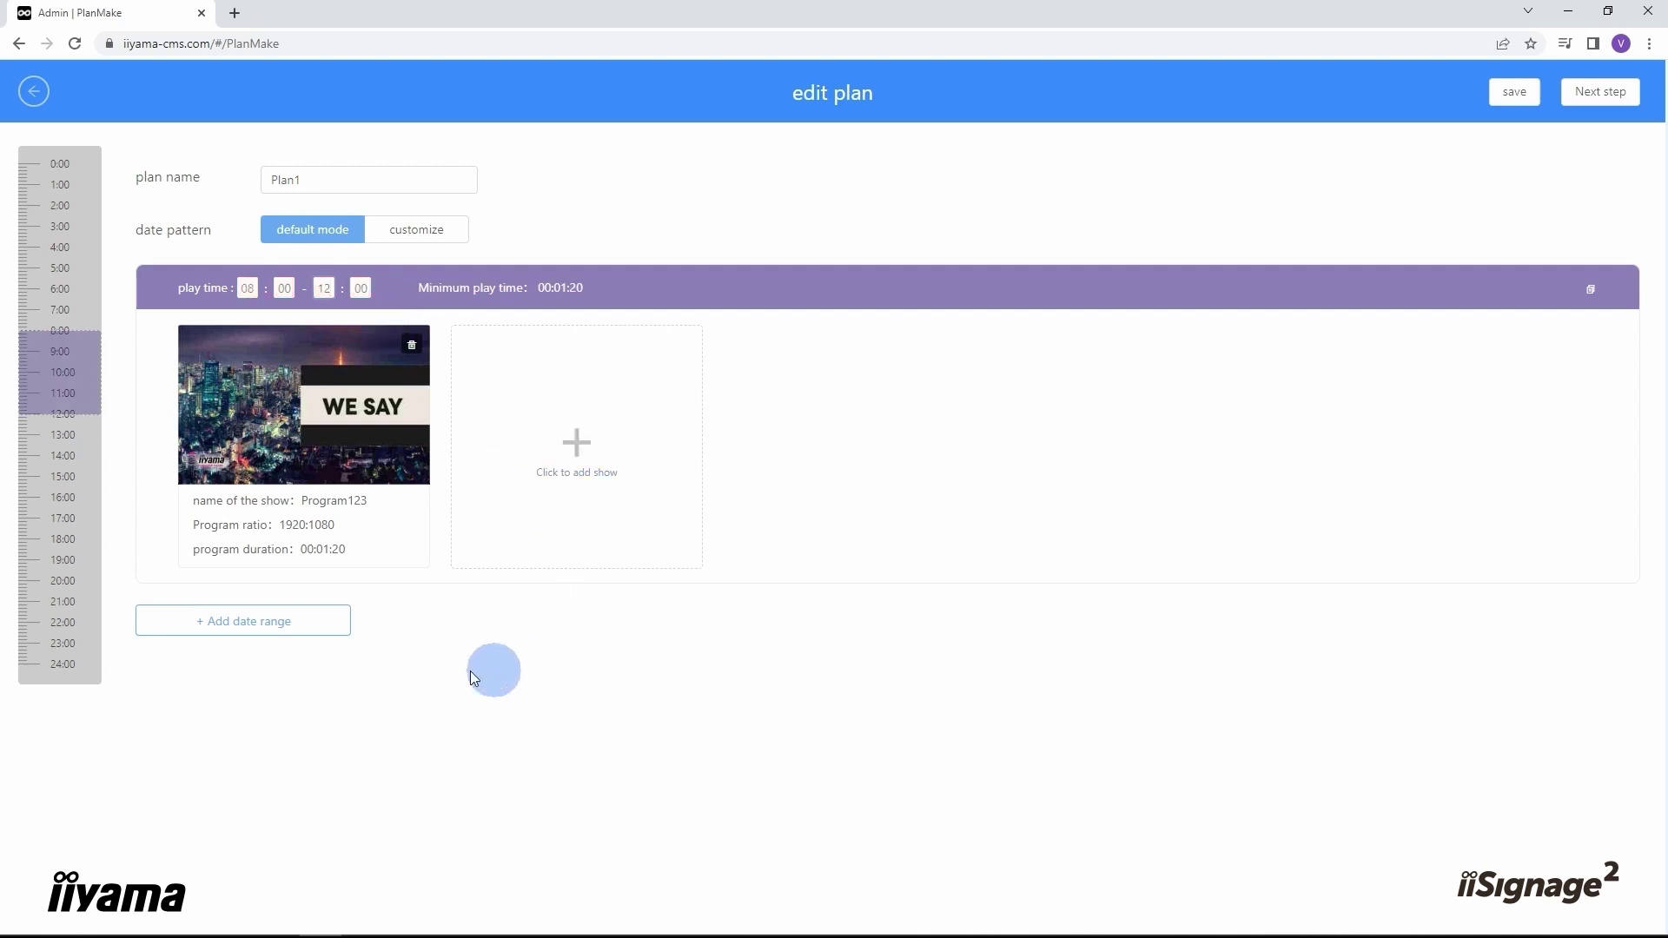
pyautogui.click(258, 640)
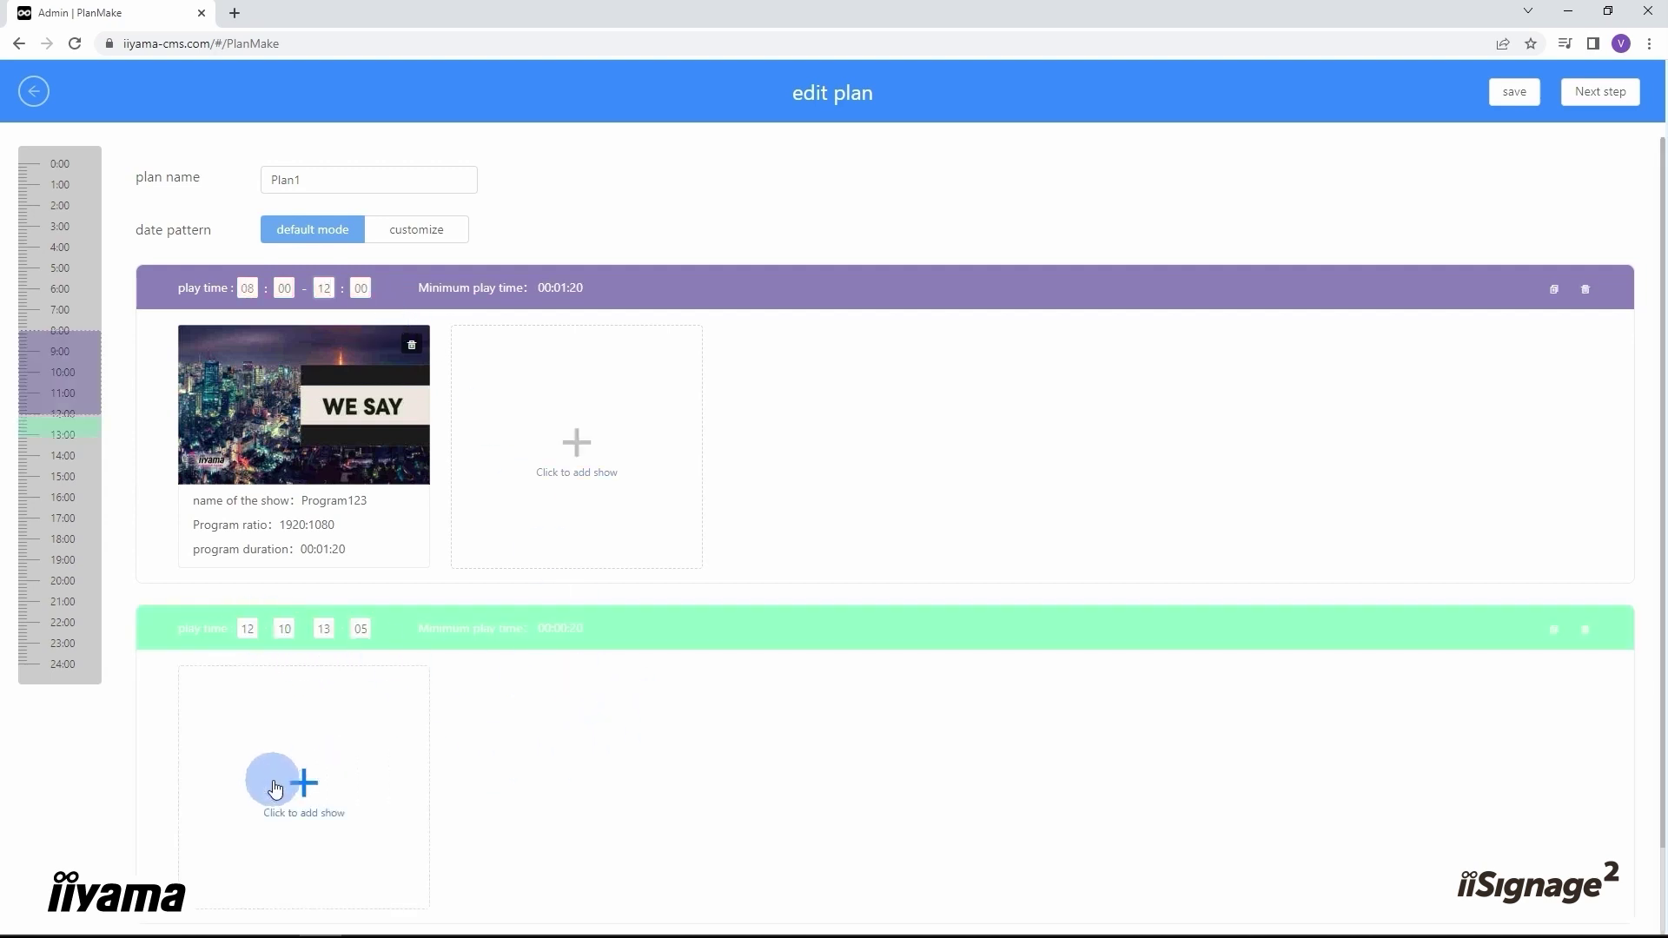
# Add a new stage with the 40-second Program123 version playing 12:00–20:00
pyautogui.click(303, 781)
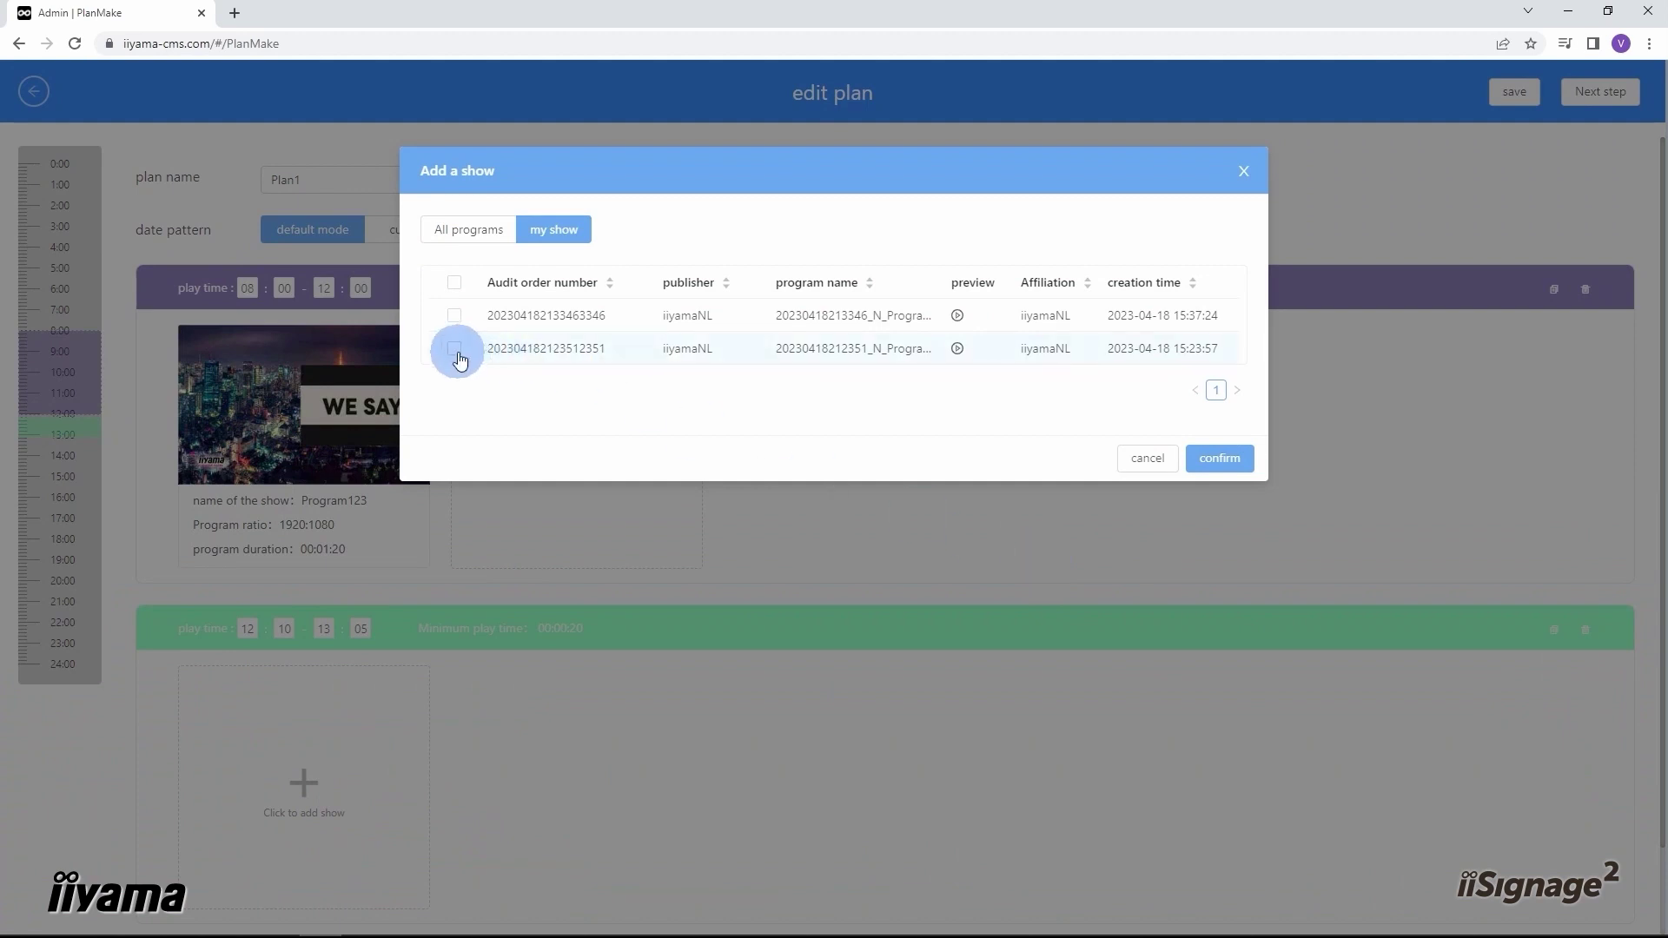
pyautogui.click(455, 351)
pyautogui.click(1220, 458)
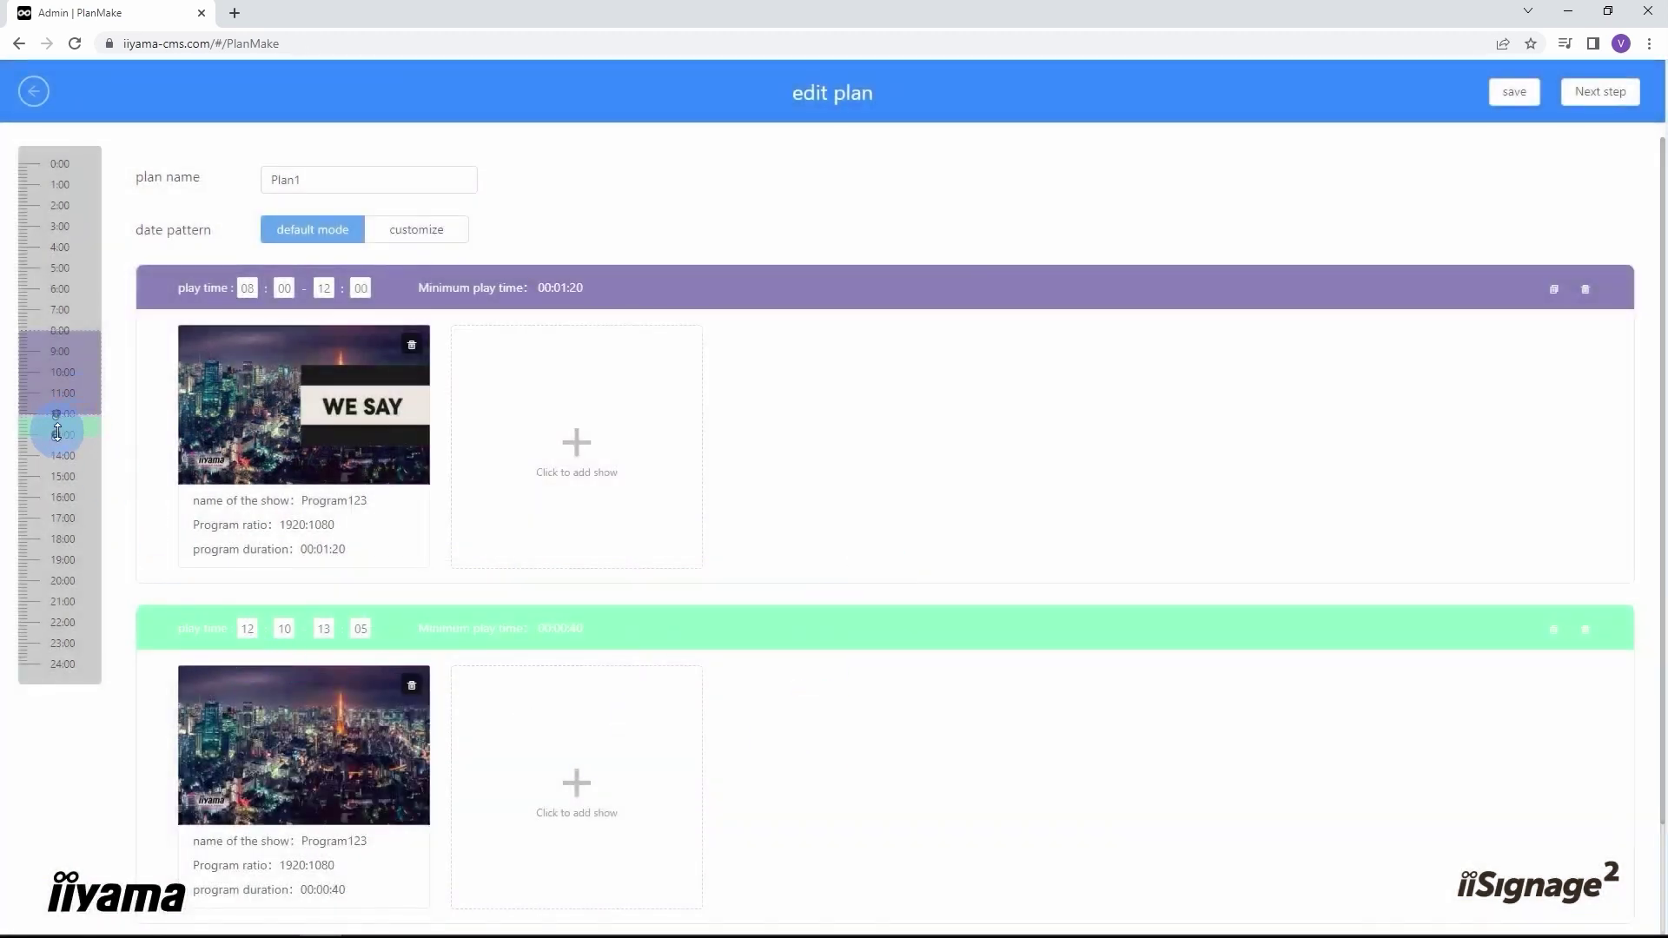
pyautogui.moveTo(57, 432); pyautogui.dragTo(91, 577)
pyautogui.moveTo(56, 468); pyautogui.dragTo(59, 473)
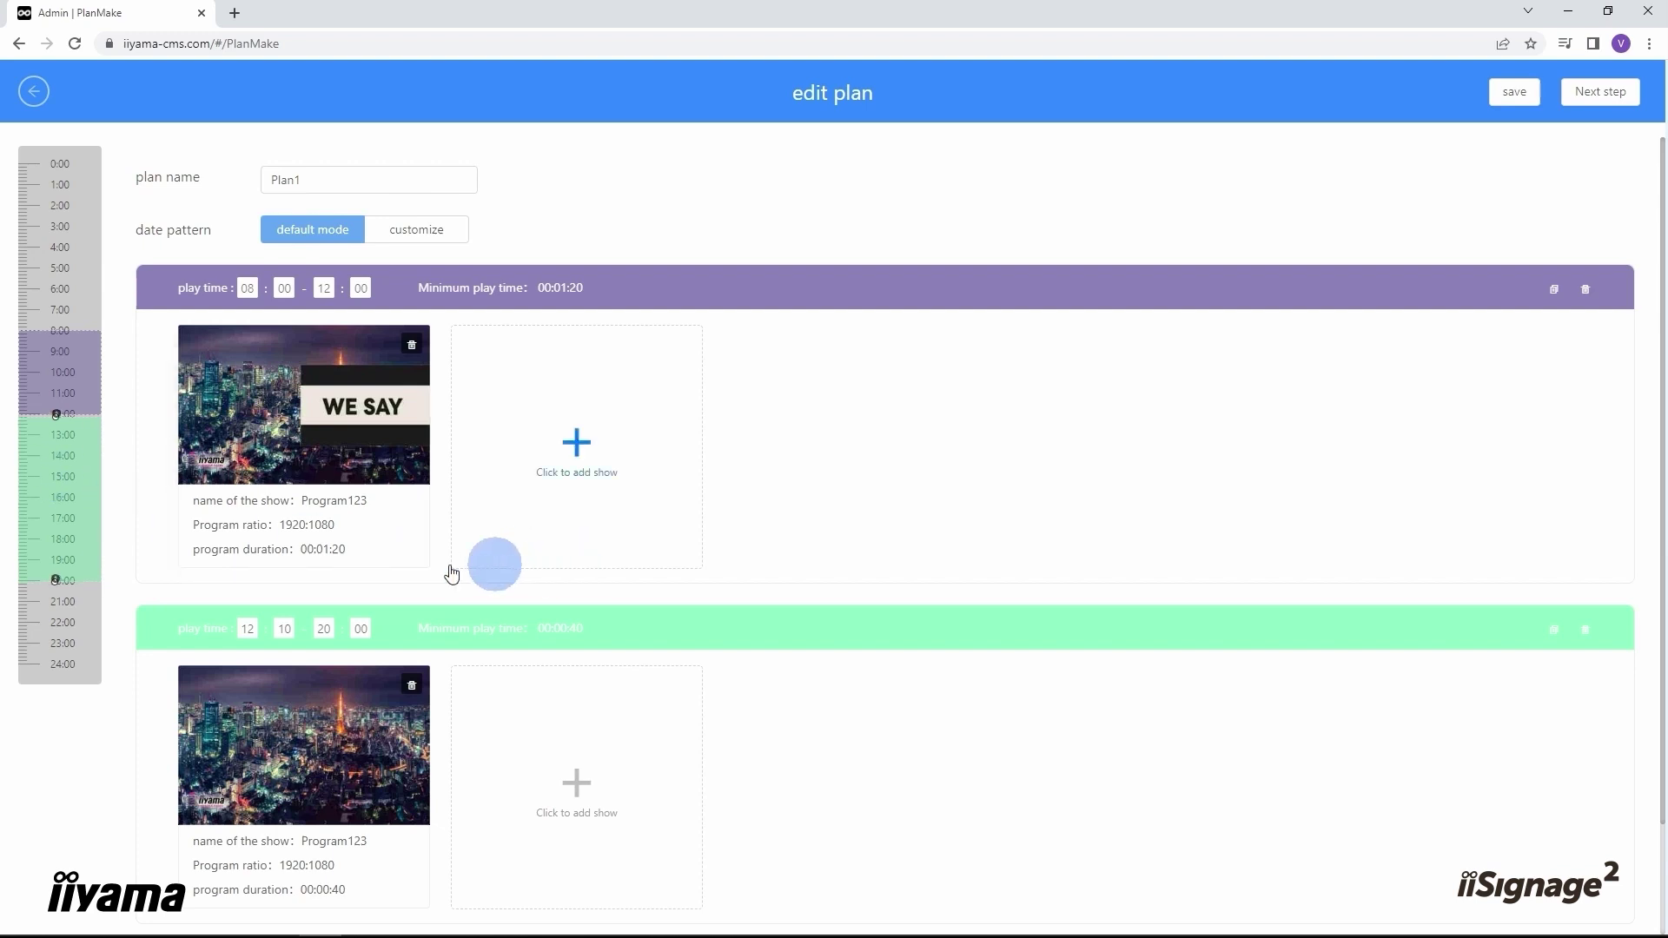
pyautogui.click(826, 555)
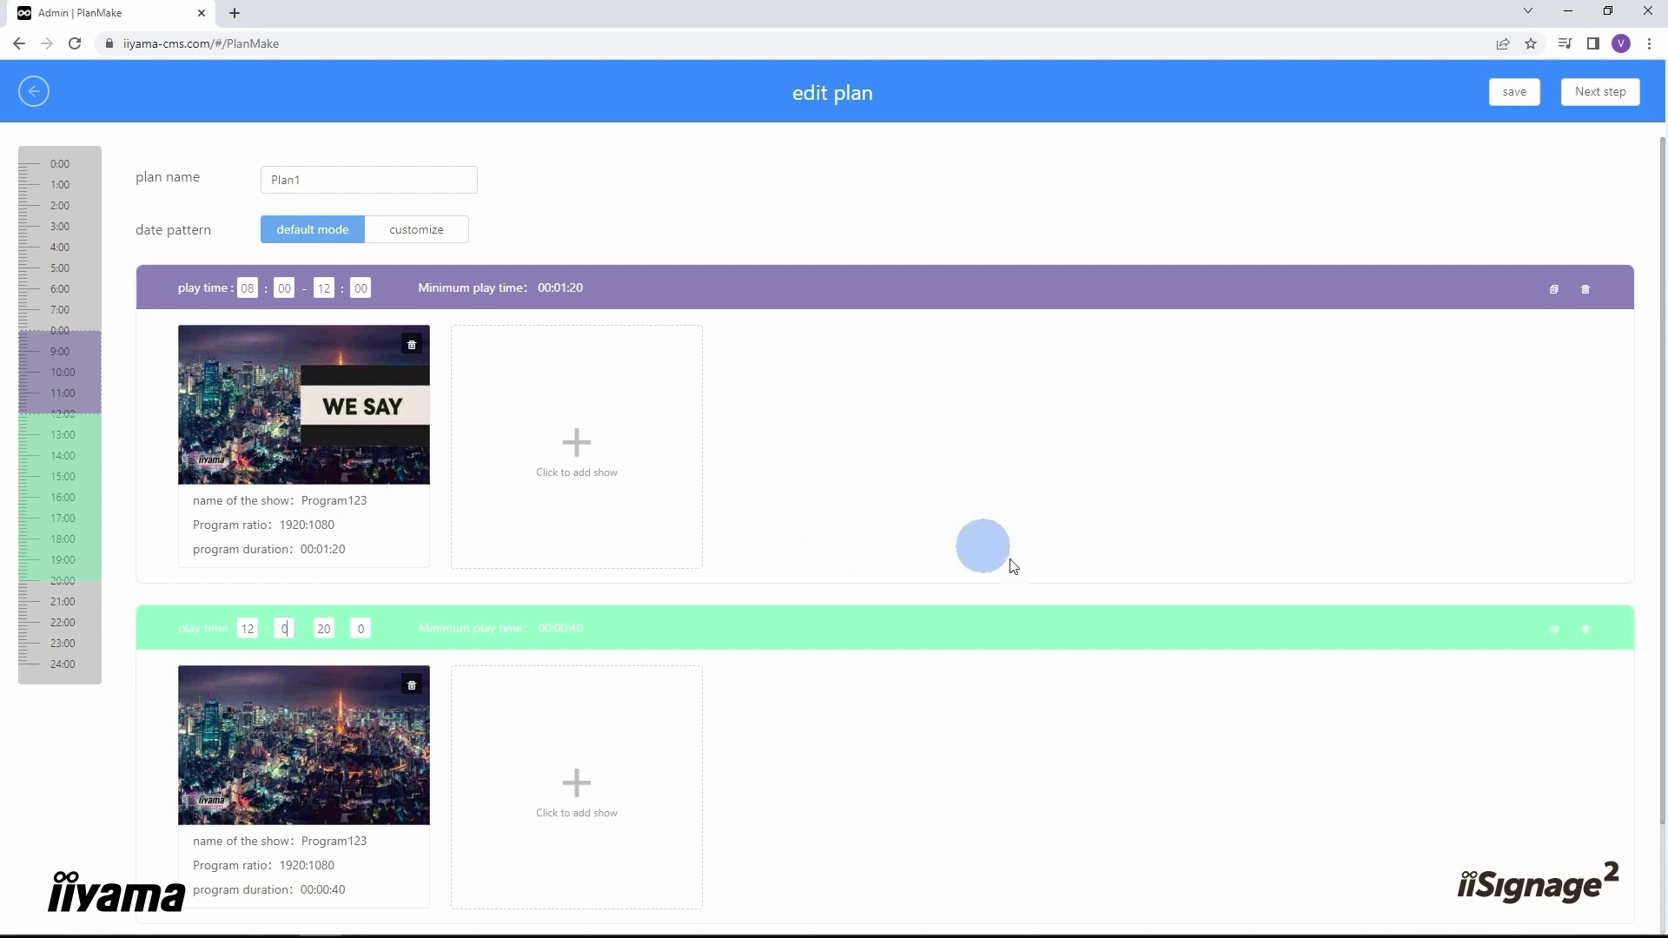
pyautogui.click(945, 731)
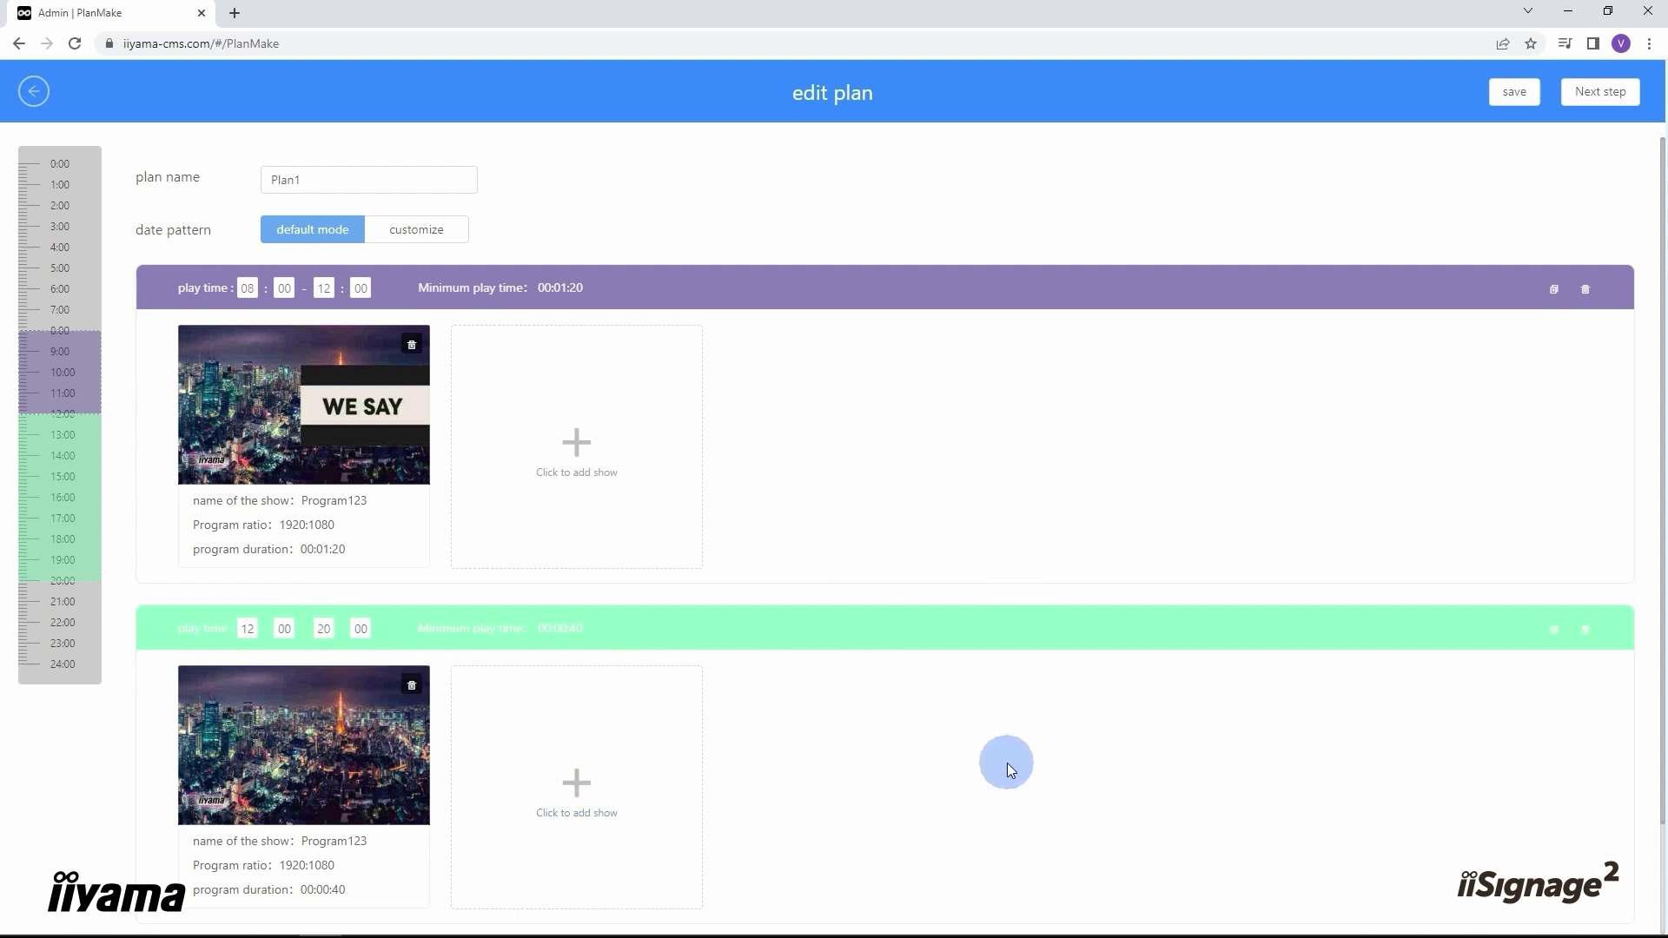
# Switch Plan1 to a custom date range from 2023-04-19 to 2023-05-31
pyautogui.scroll(-1, 999, 749)
pyautogui.scroll(1, 999, 749)
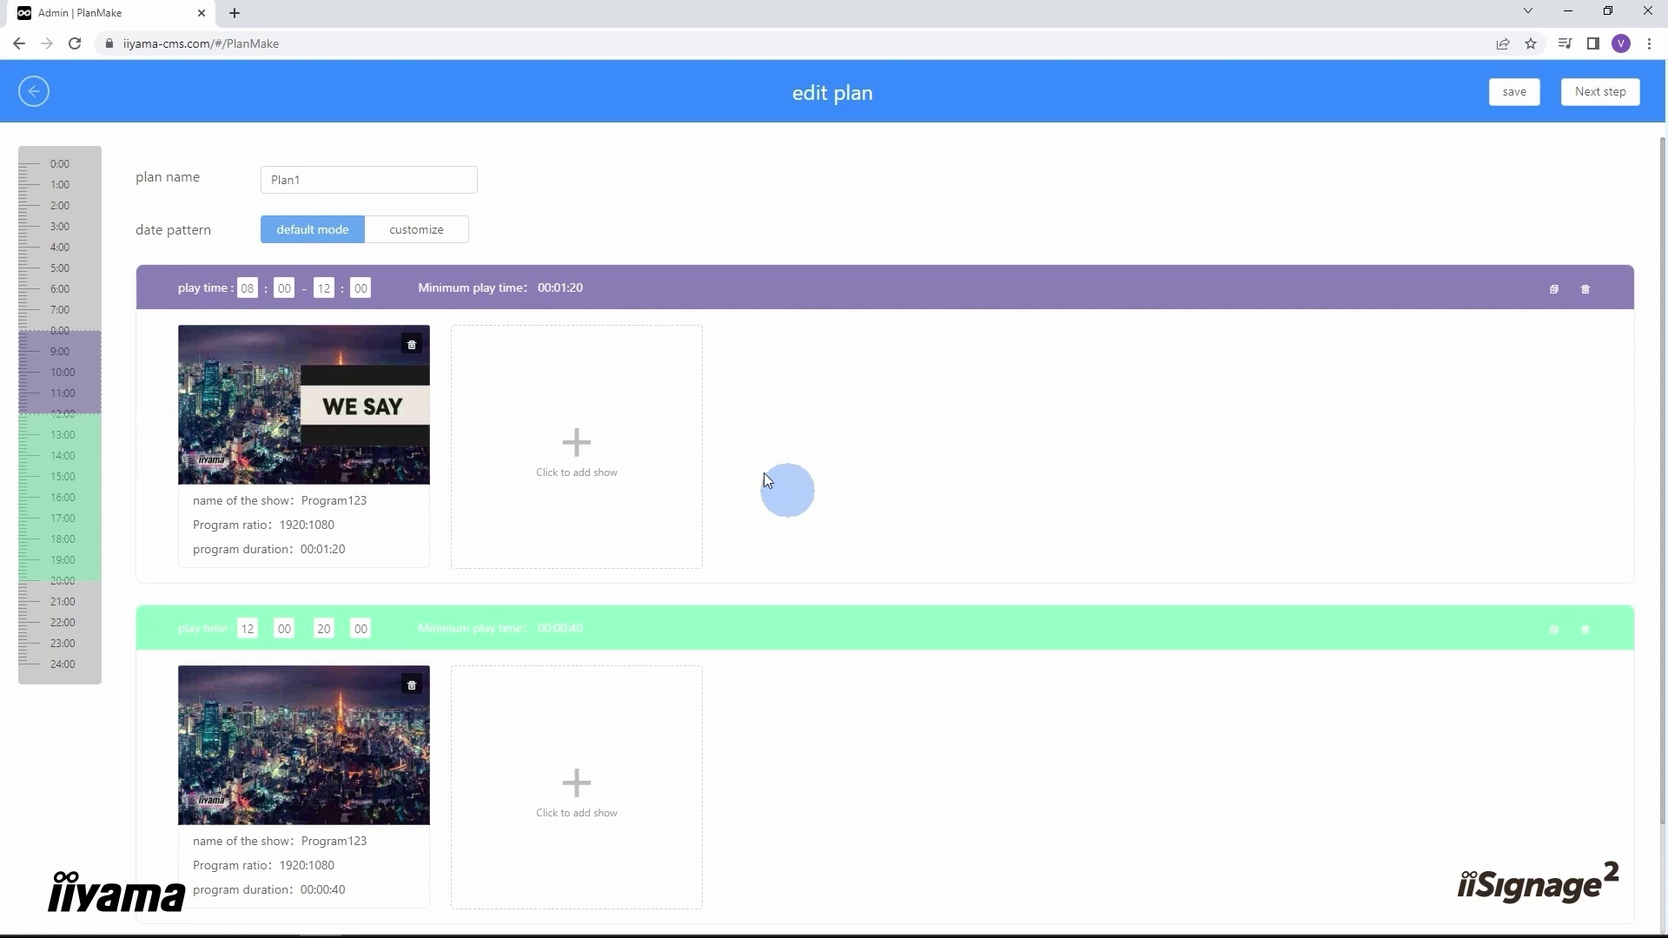
pyautogui.click(405, 242)
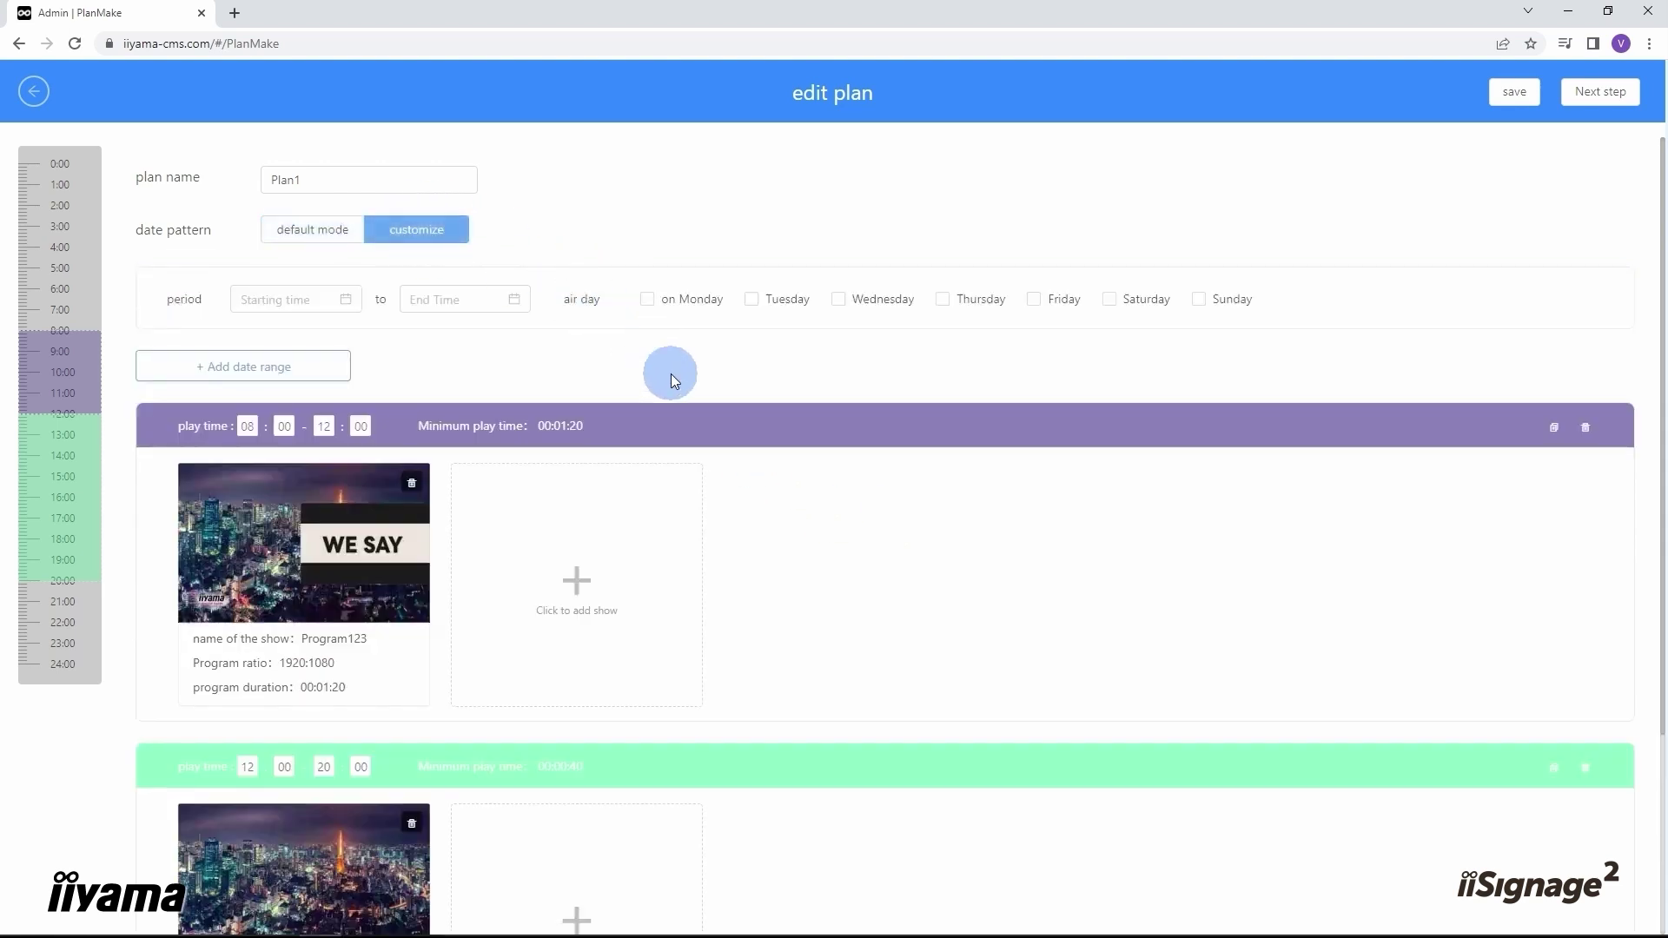
pyautogui.click(311, 300)
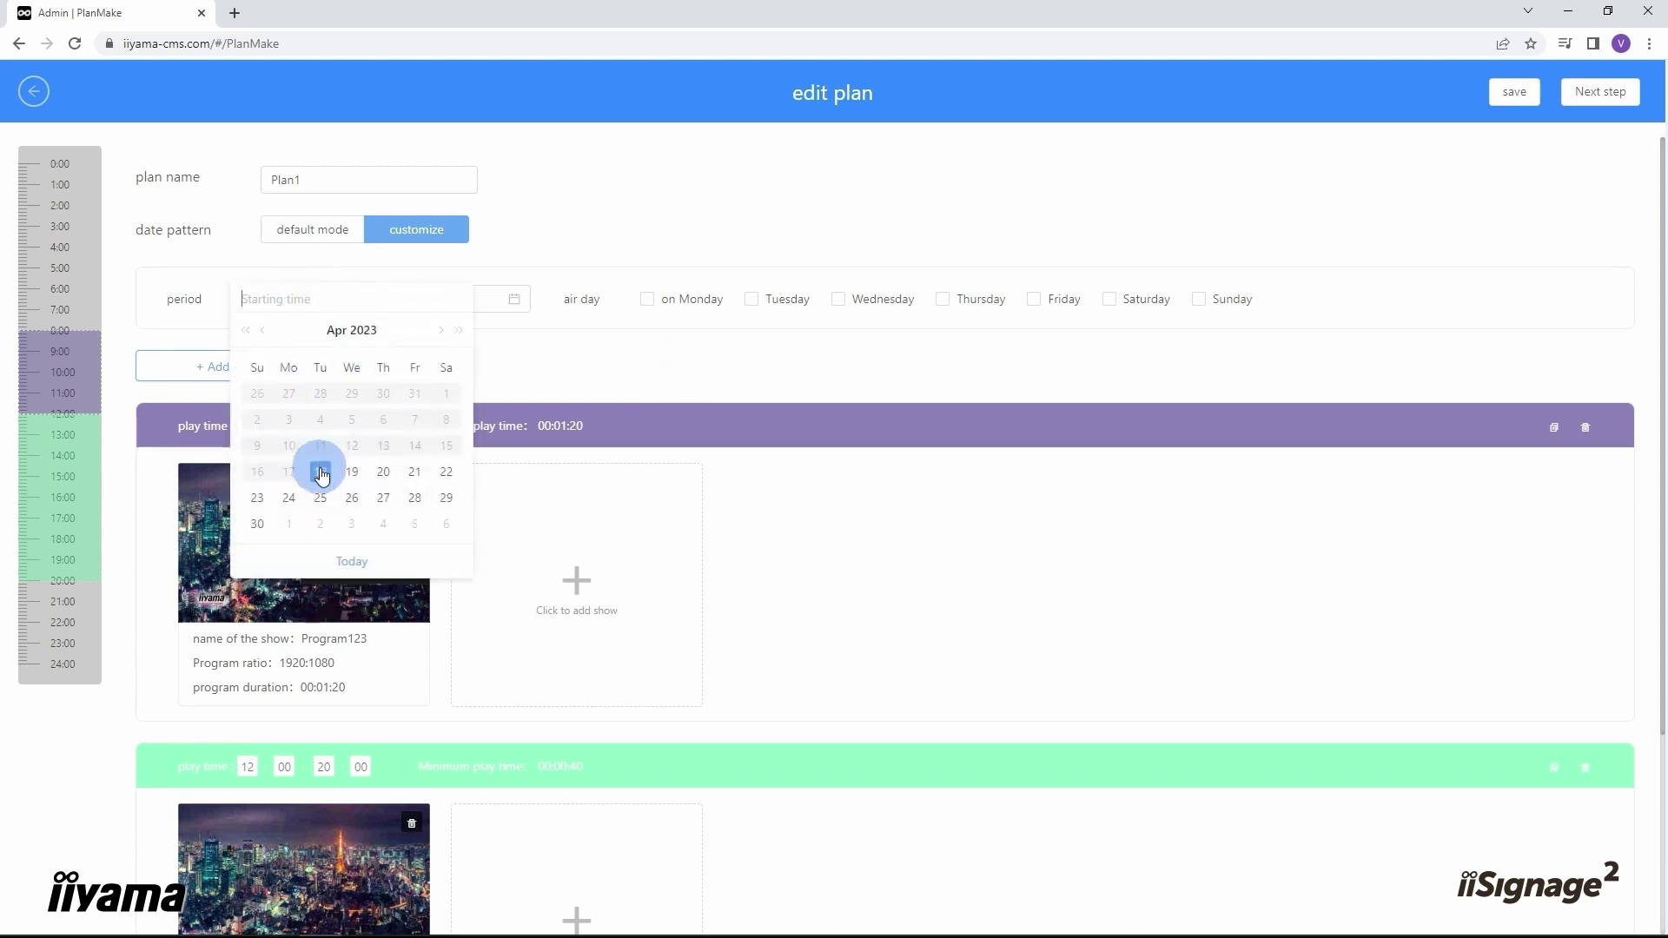
pyautogui.click(352, 473)
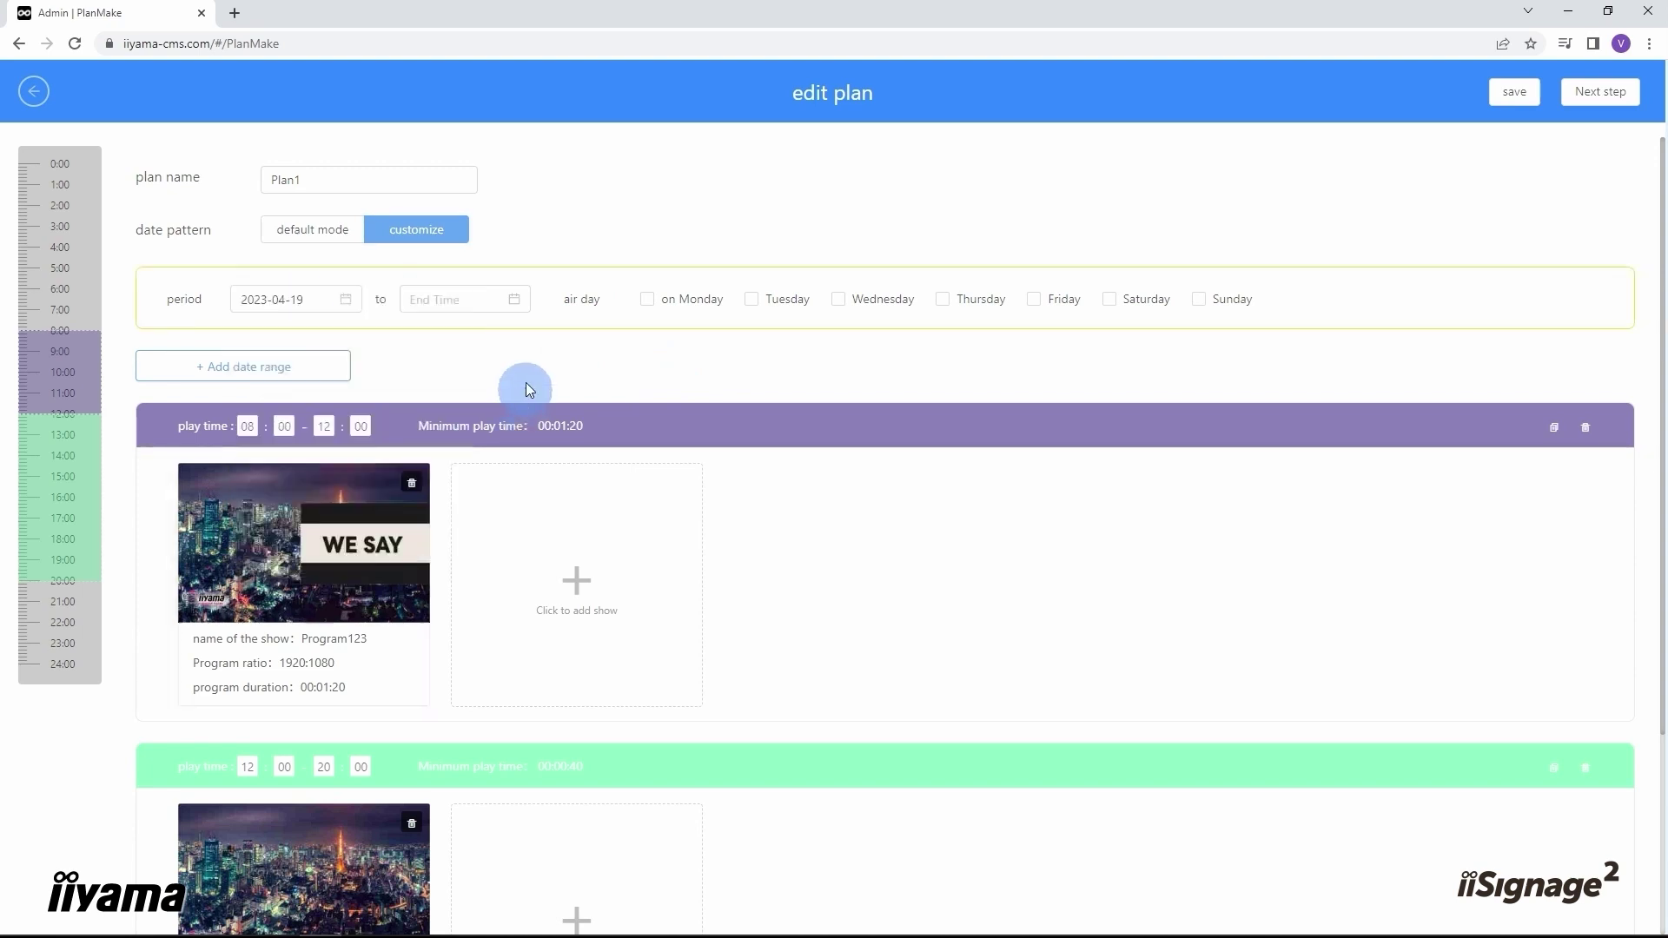
pyautogui.click(473, 298)
pyautogui.click(610, 330)
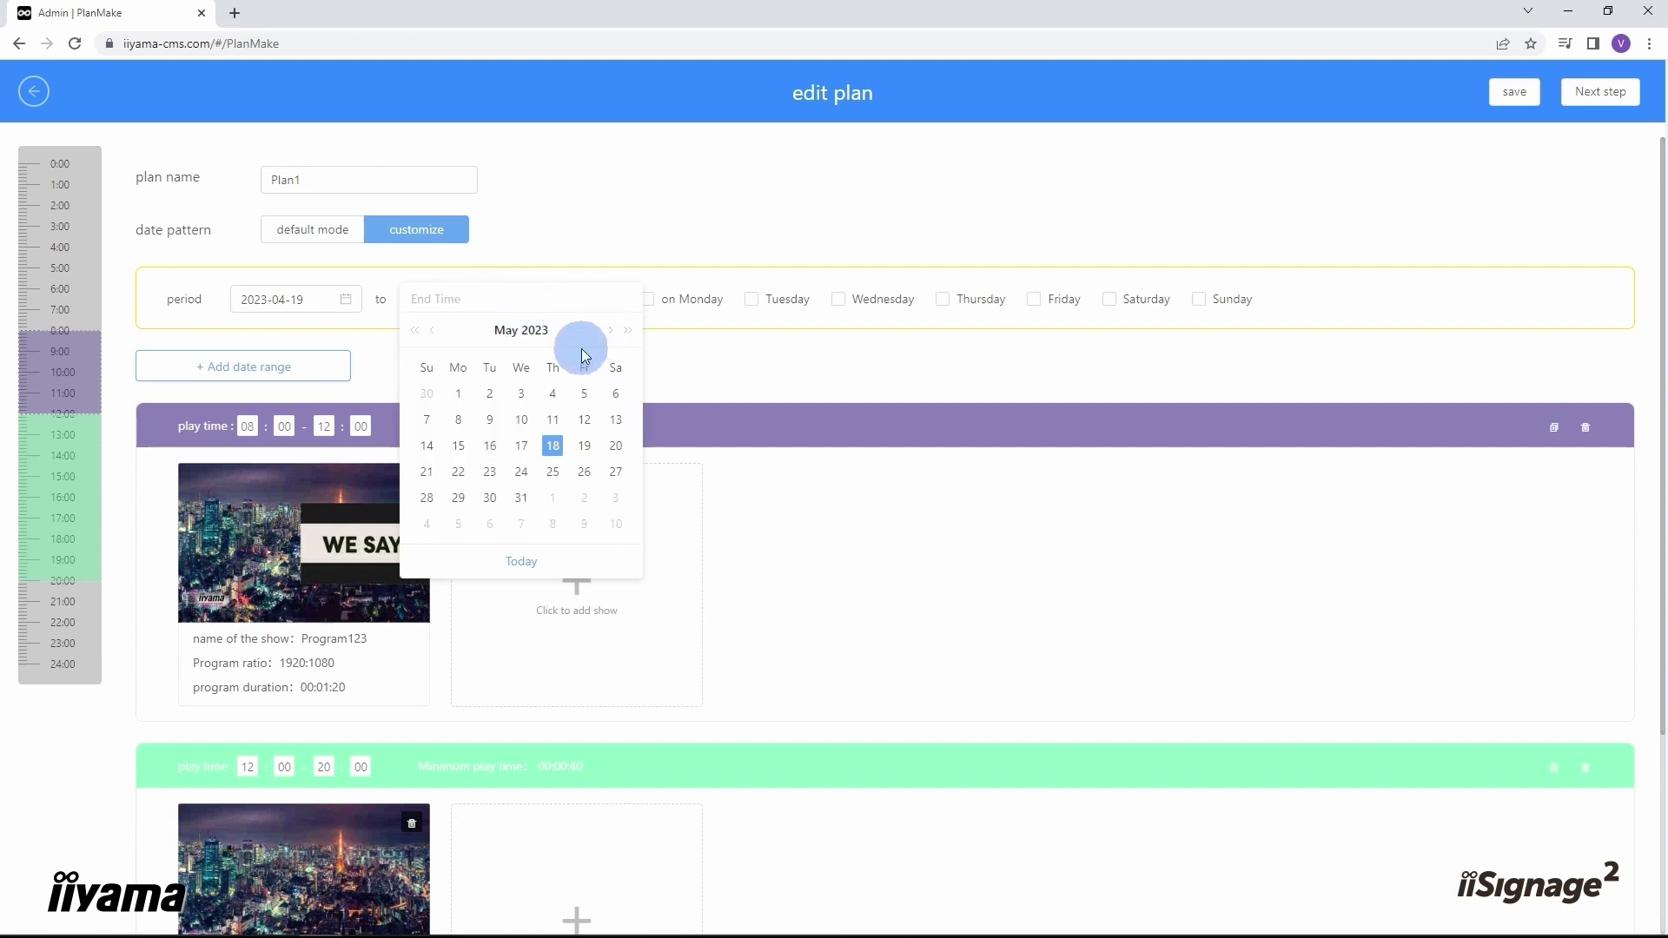
pyautogui.click(521, 493)
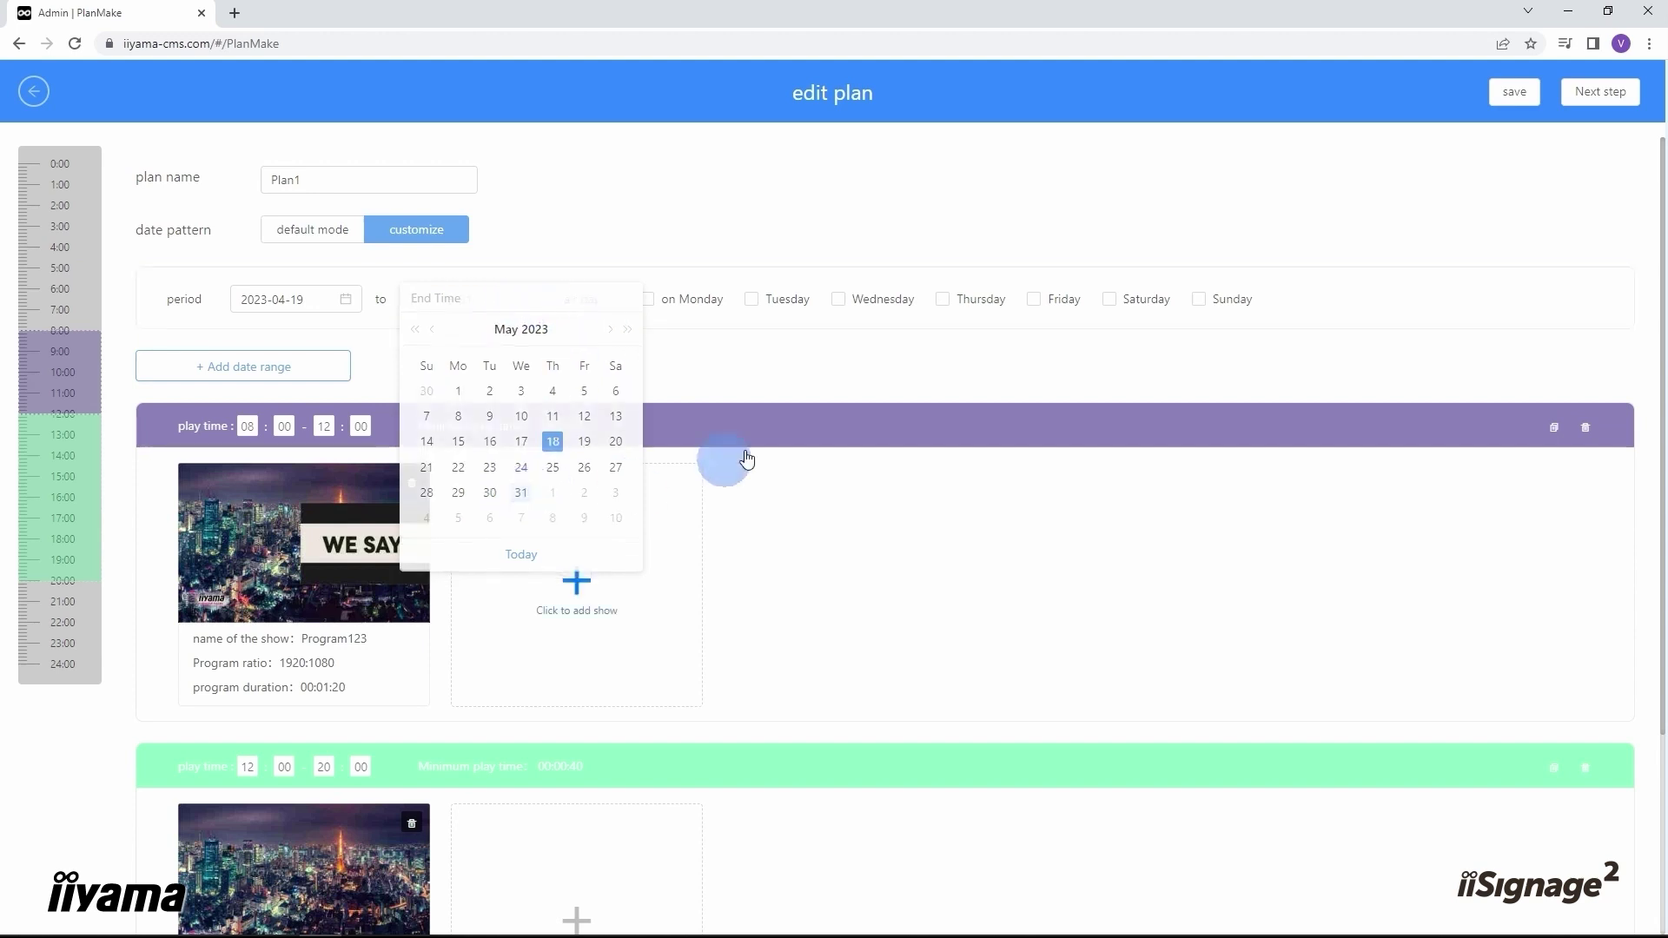
# Air the plan Monday through Friday and save it
pyautogui.click(666, 310)
pyautogui.click(774, 300)
pyautogui.click(847, 304)
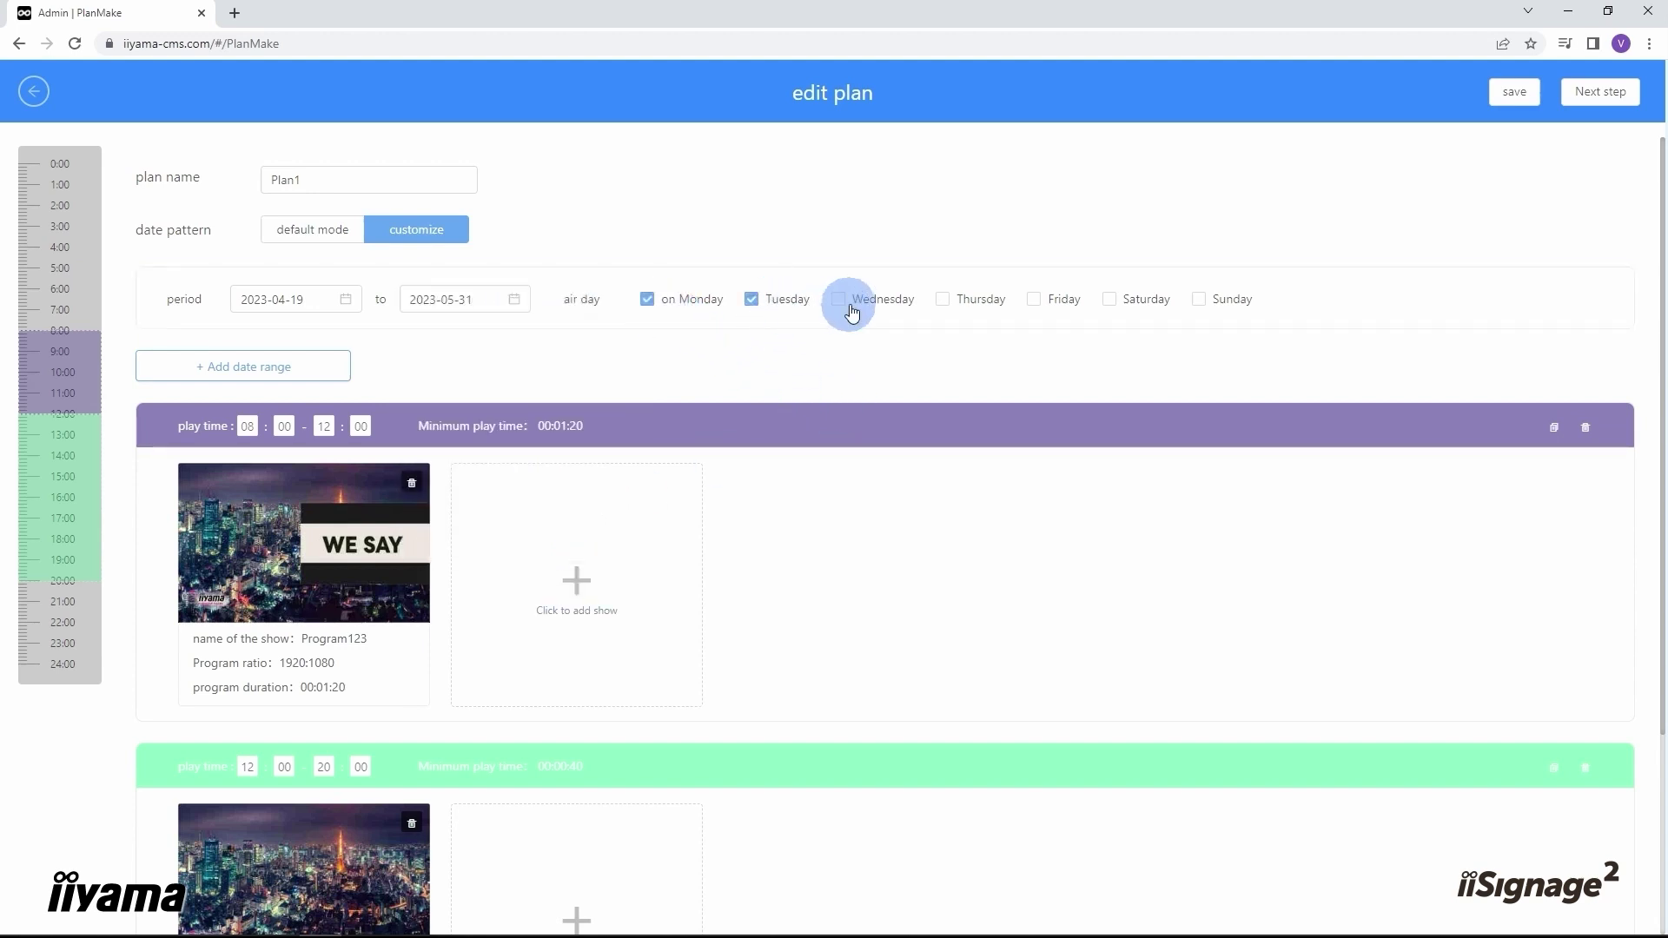
pyautogui.click(985, 318)
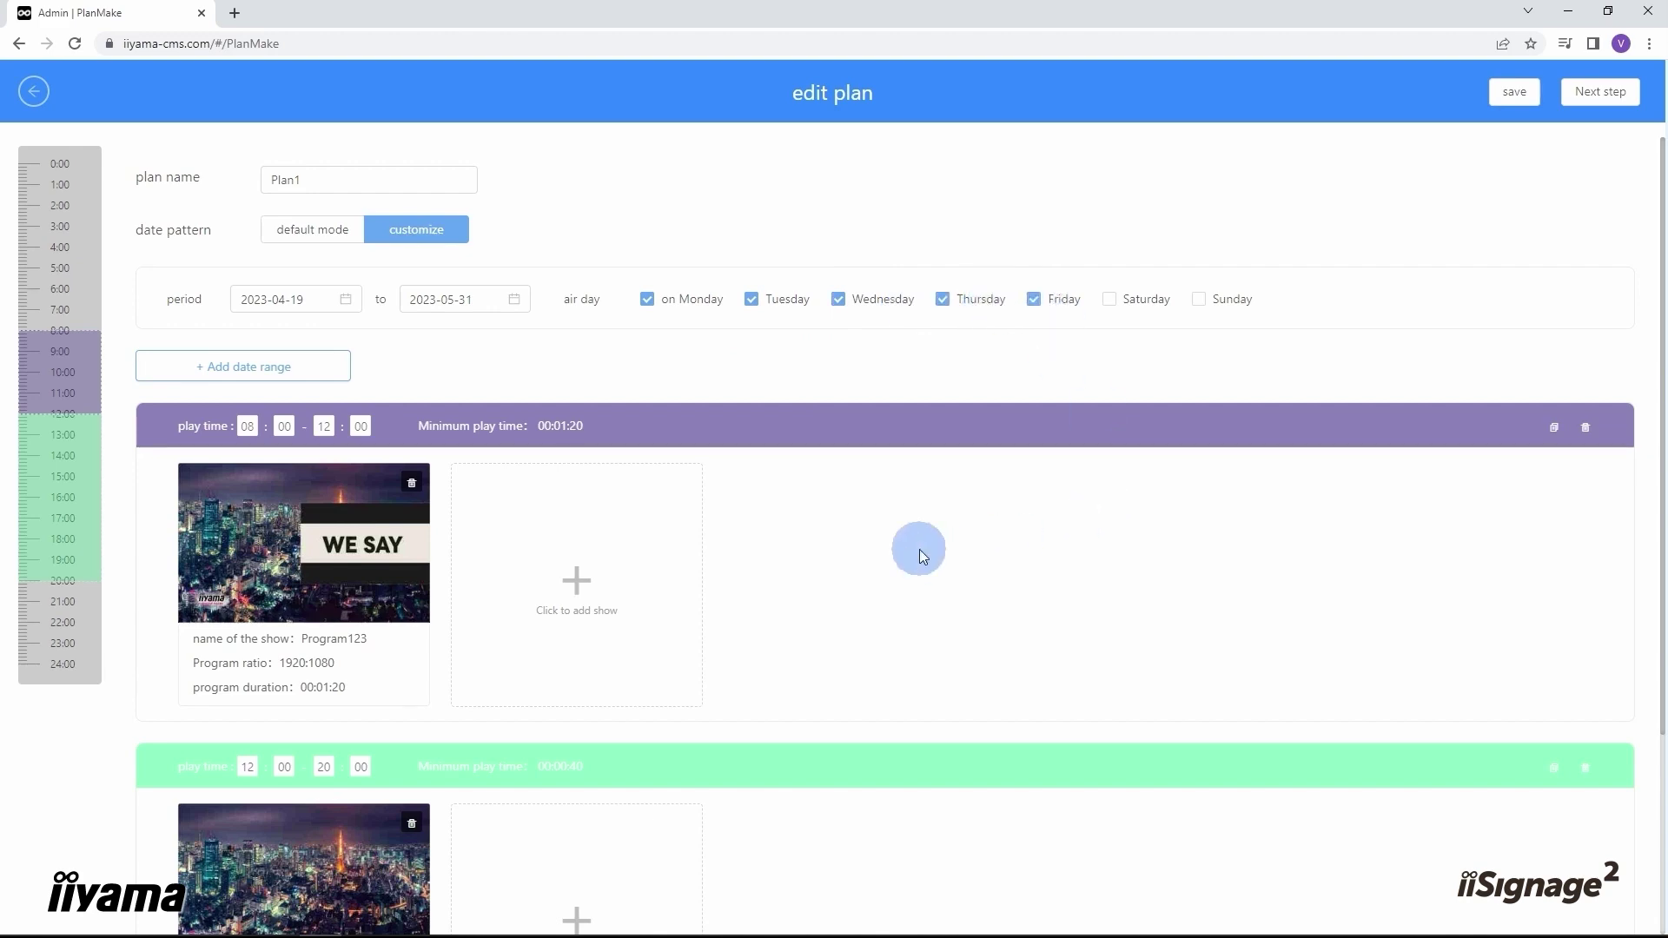
pyautogui.scroll(-3, 899, 571)
pyautogui.scroll(3, 904, 542)
pyautogui.click(1600, 93)
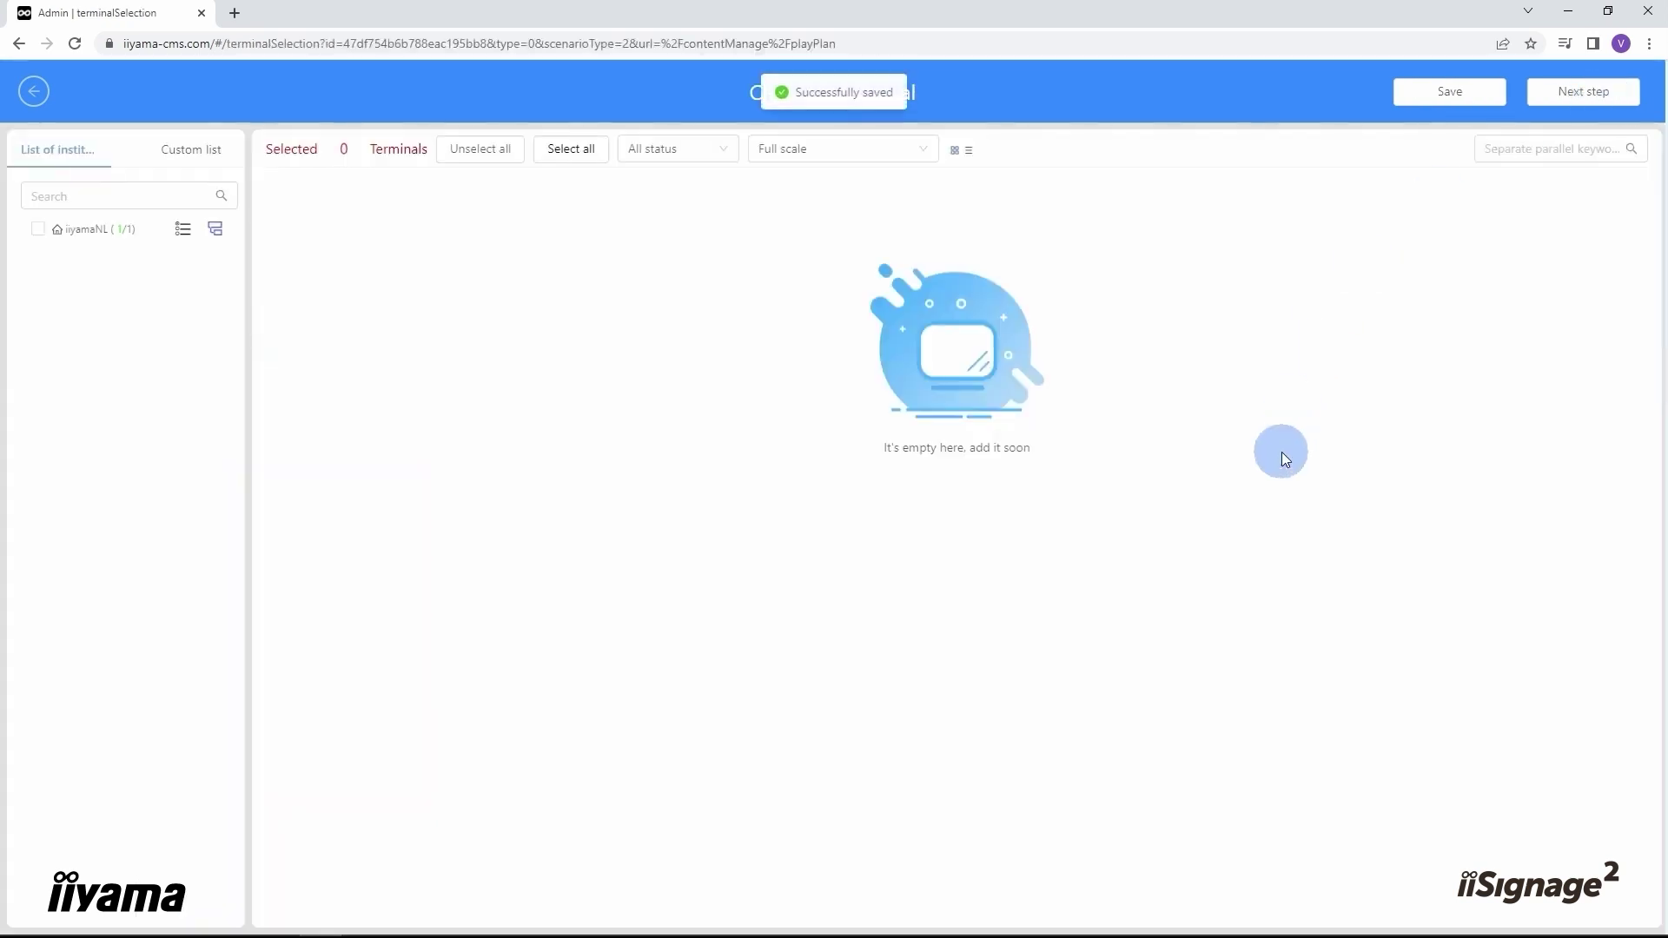
# Assign Plan1 to terminal LH4354 under iiyamaNL and pass the play plan preview
pyautogui.click(37, 228)
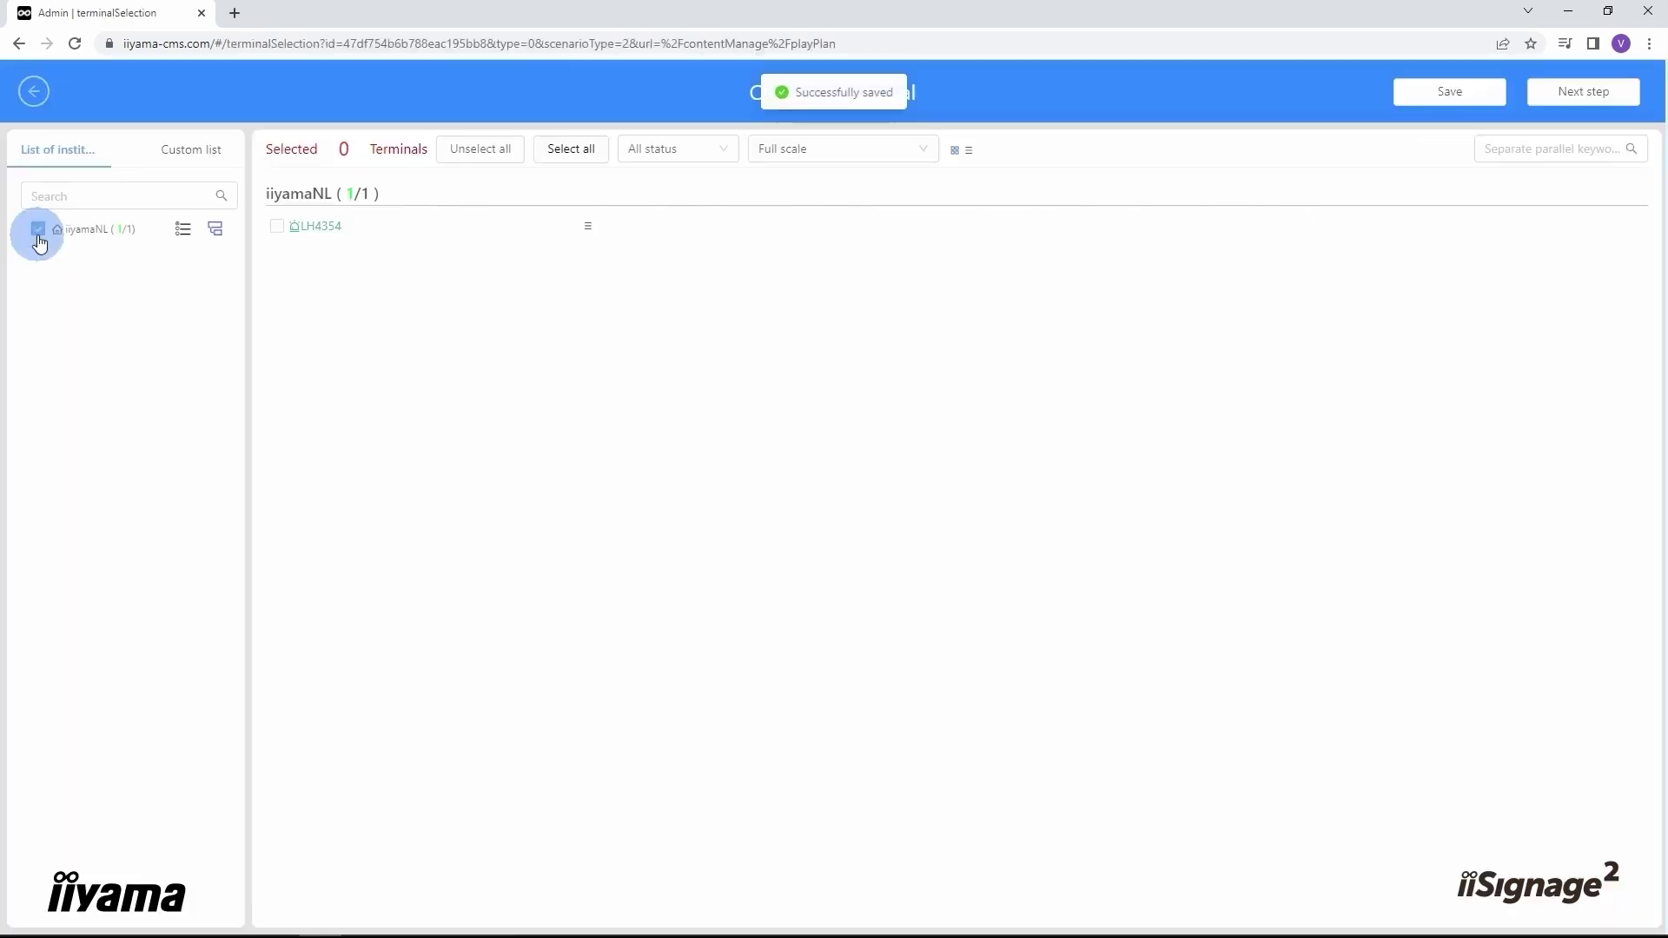
pyautogui.click(277, 227)
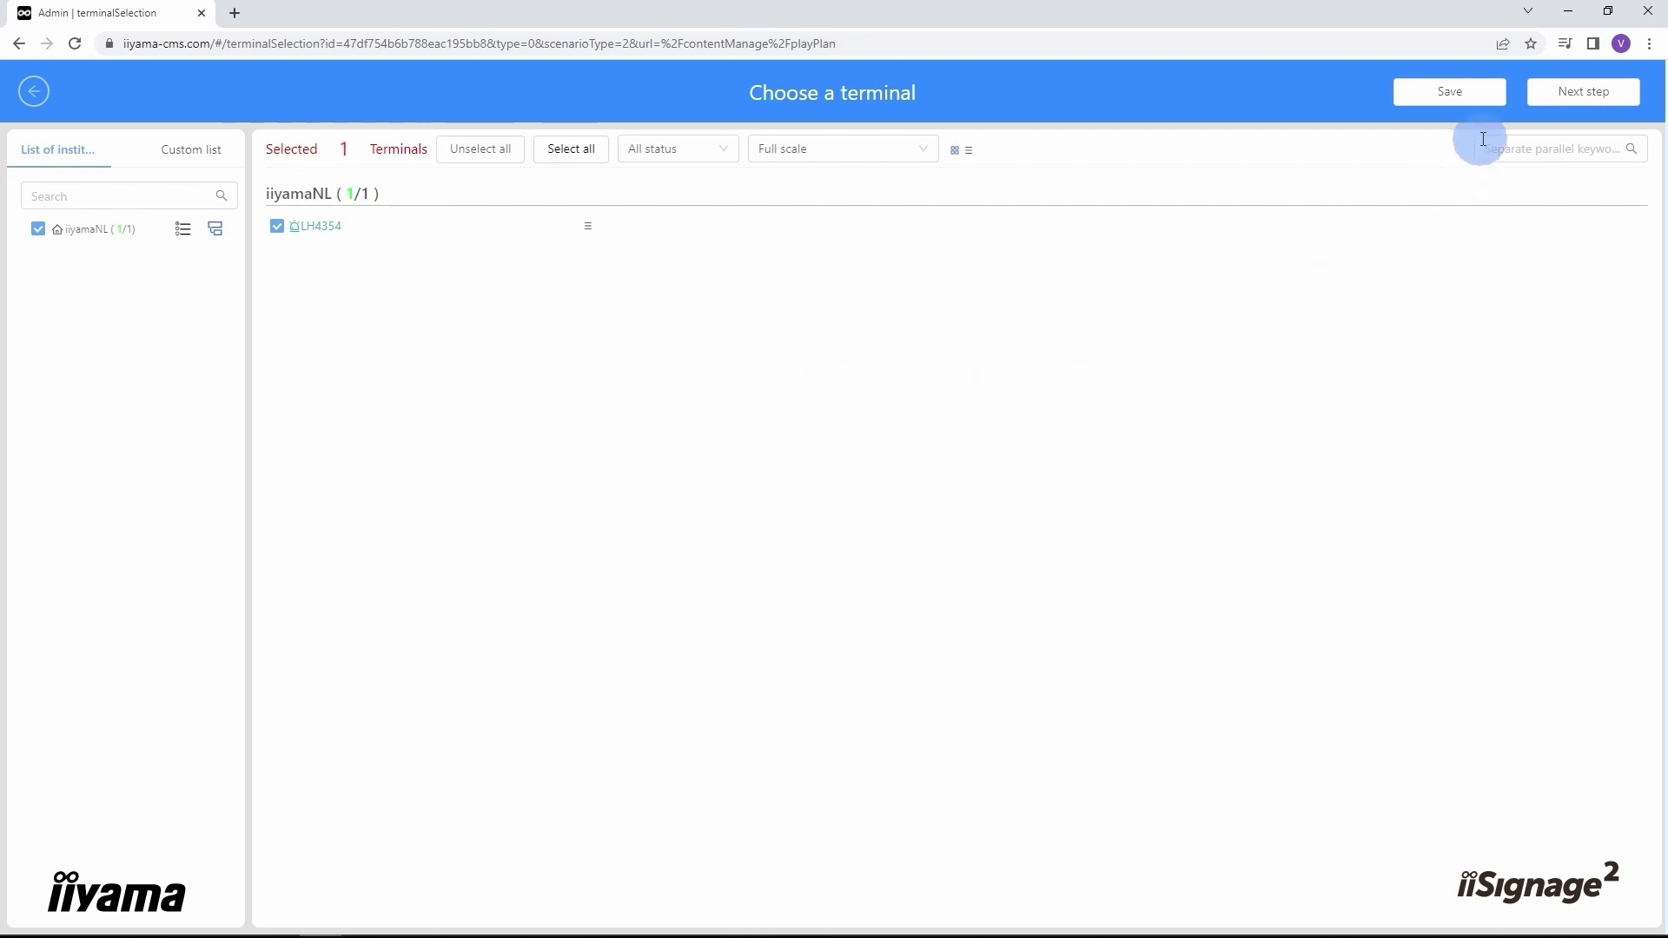
pyautogui.click(1581, 94)
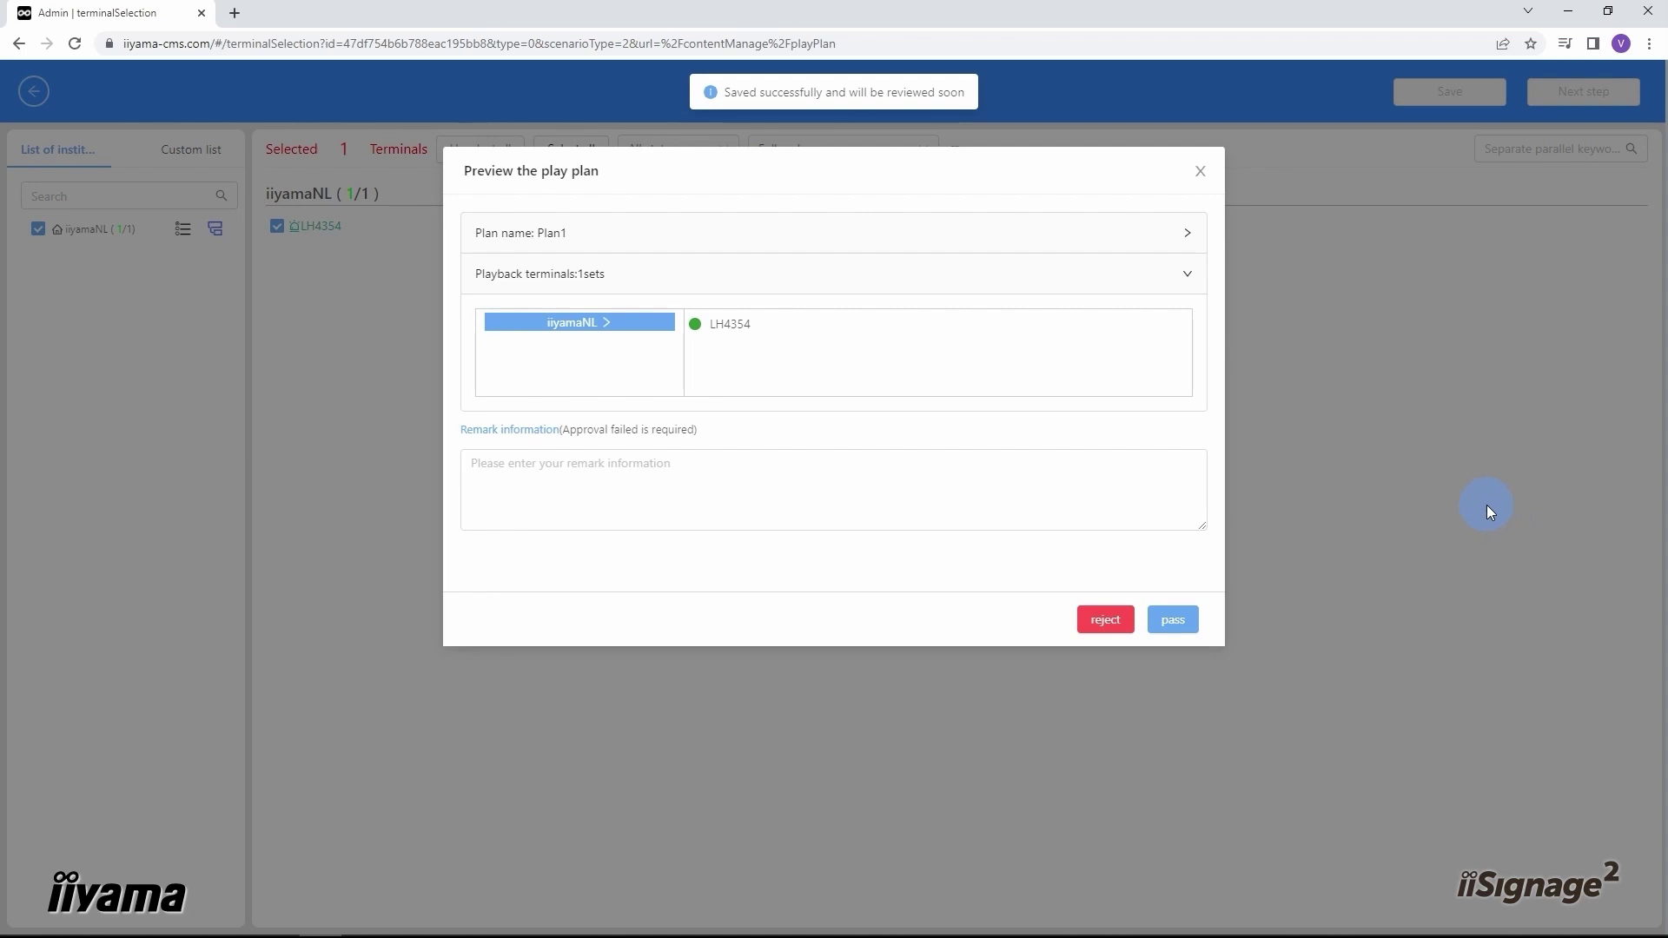
pyautogui.click(1175, 620)
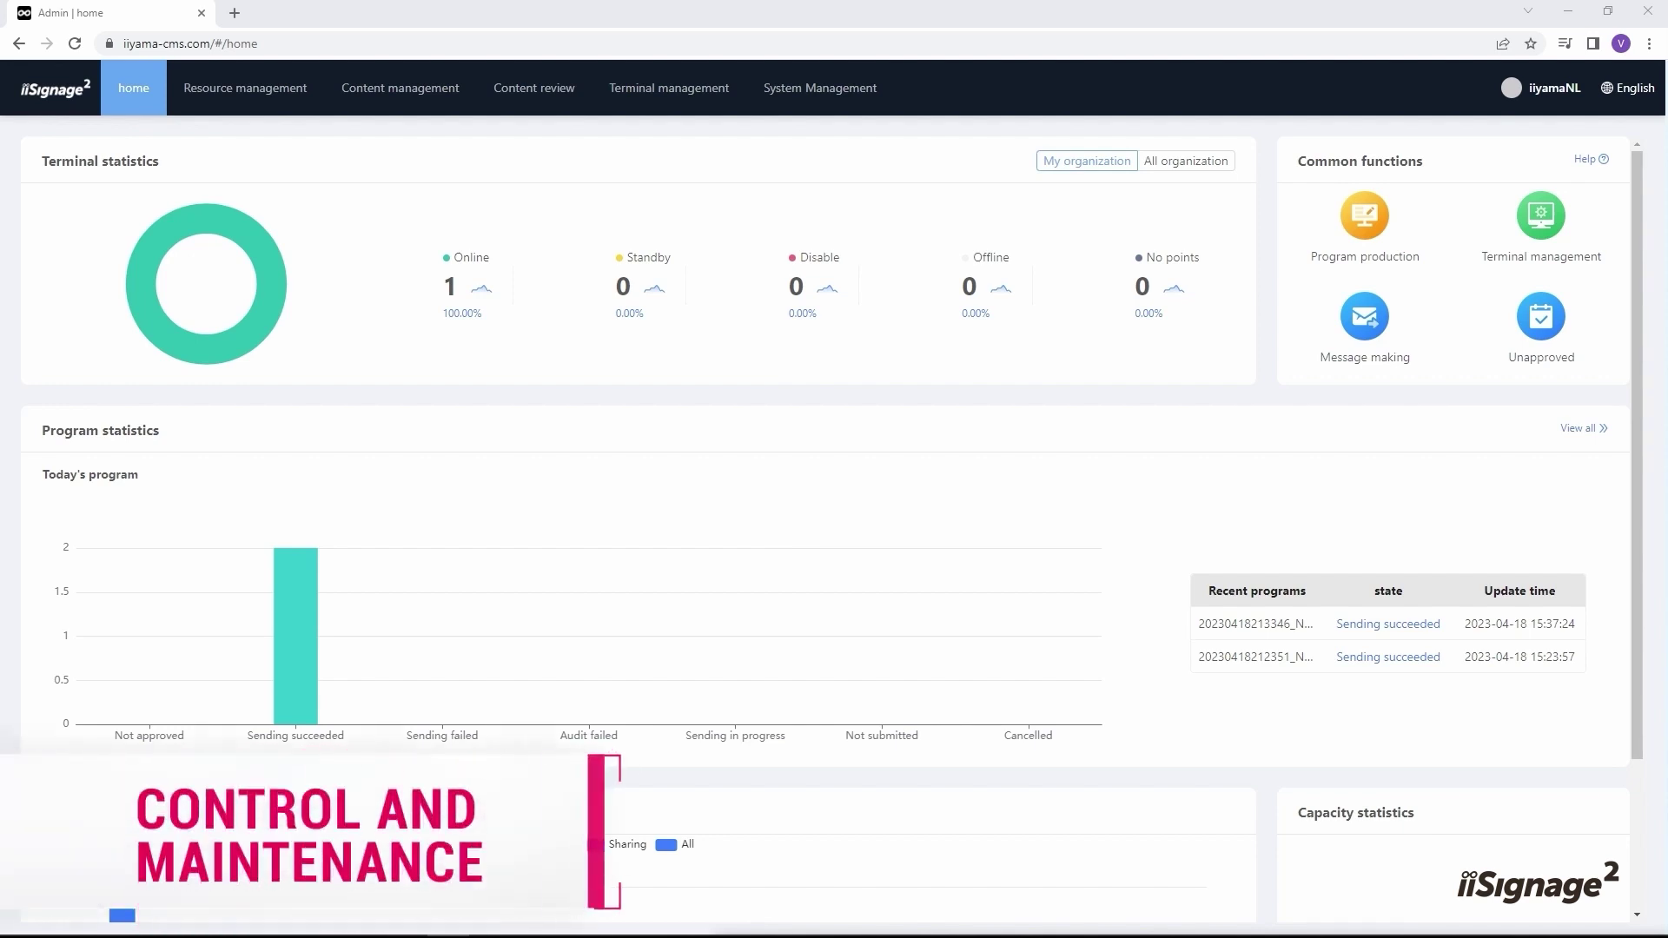
# Export all terminal information from Terminal settings and open the downloaded Excel file
pyautogui.moveTo(686, 106)
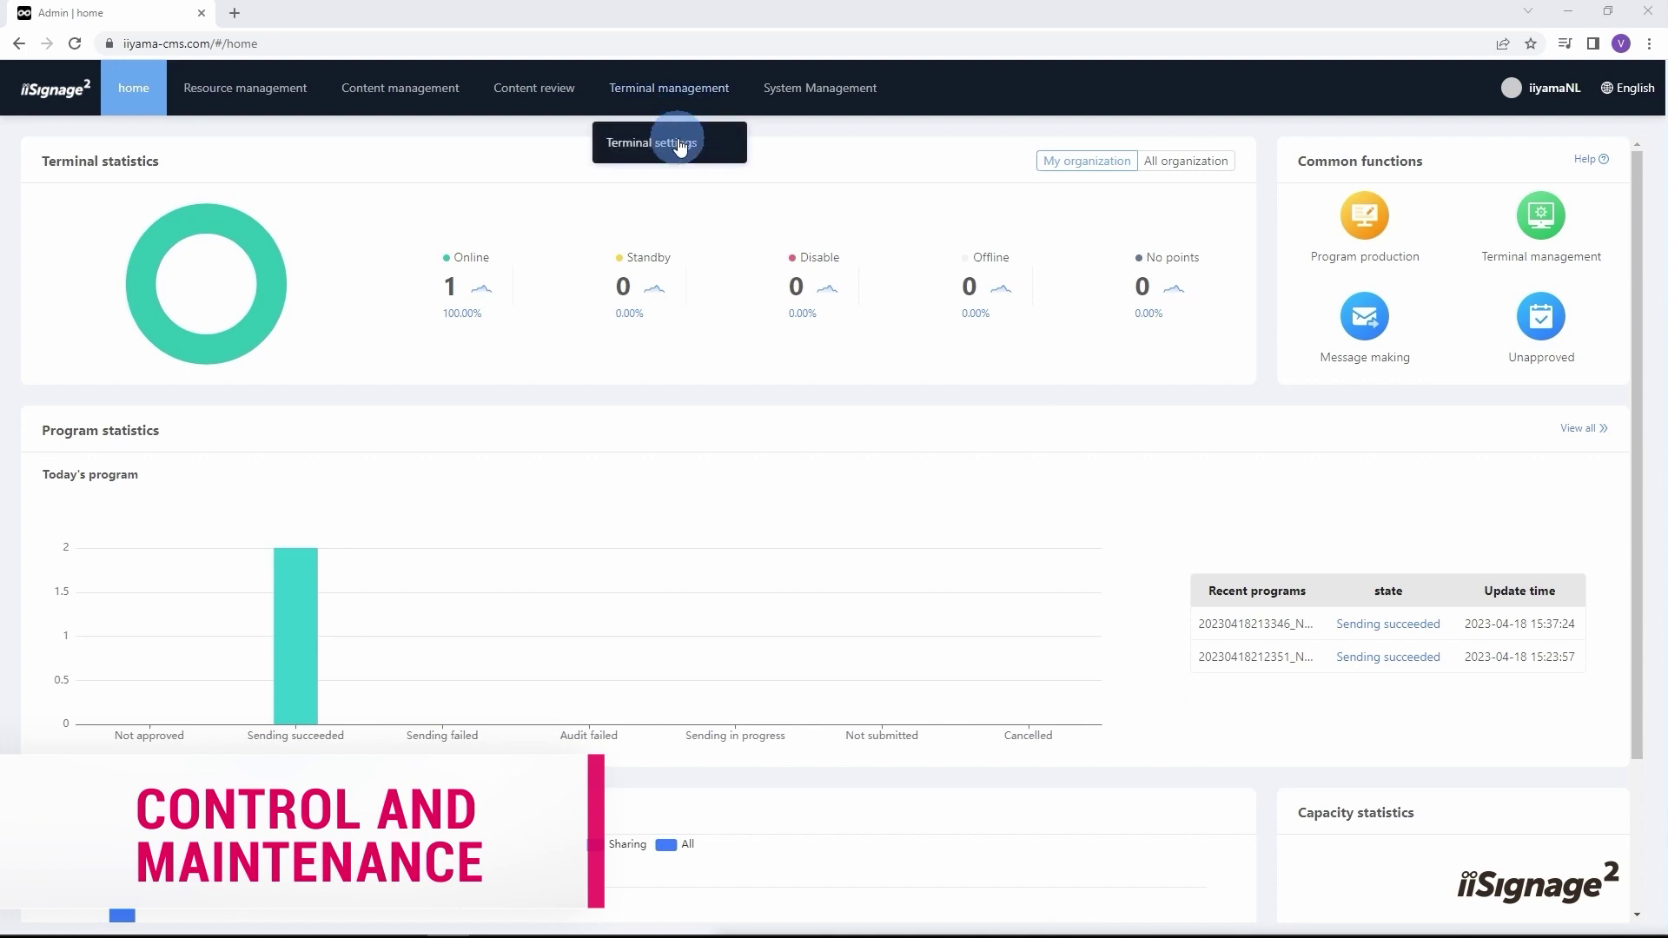
pyautogui.click(679, 142)
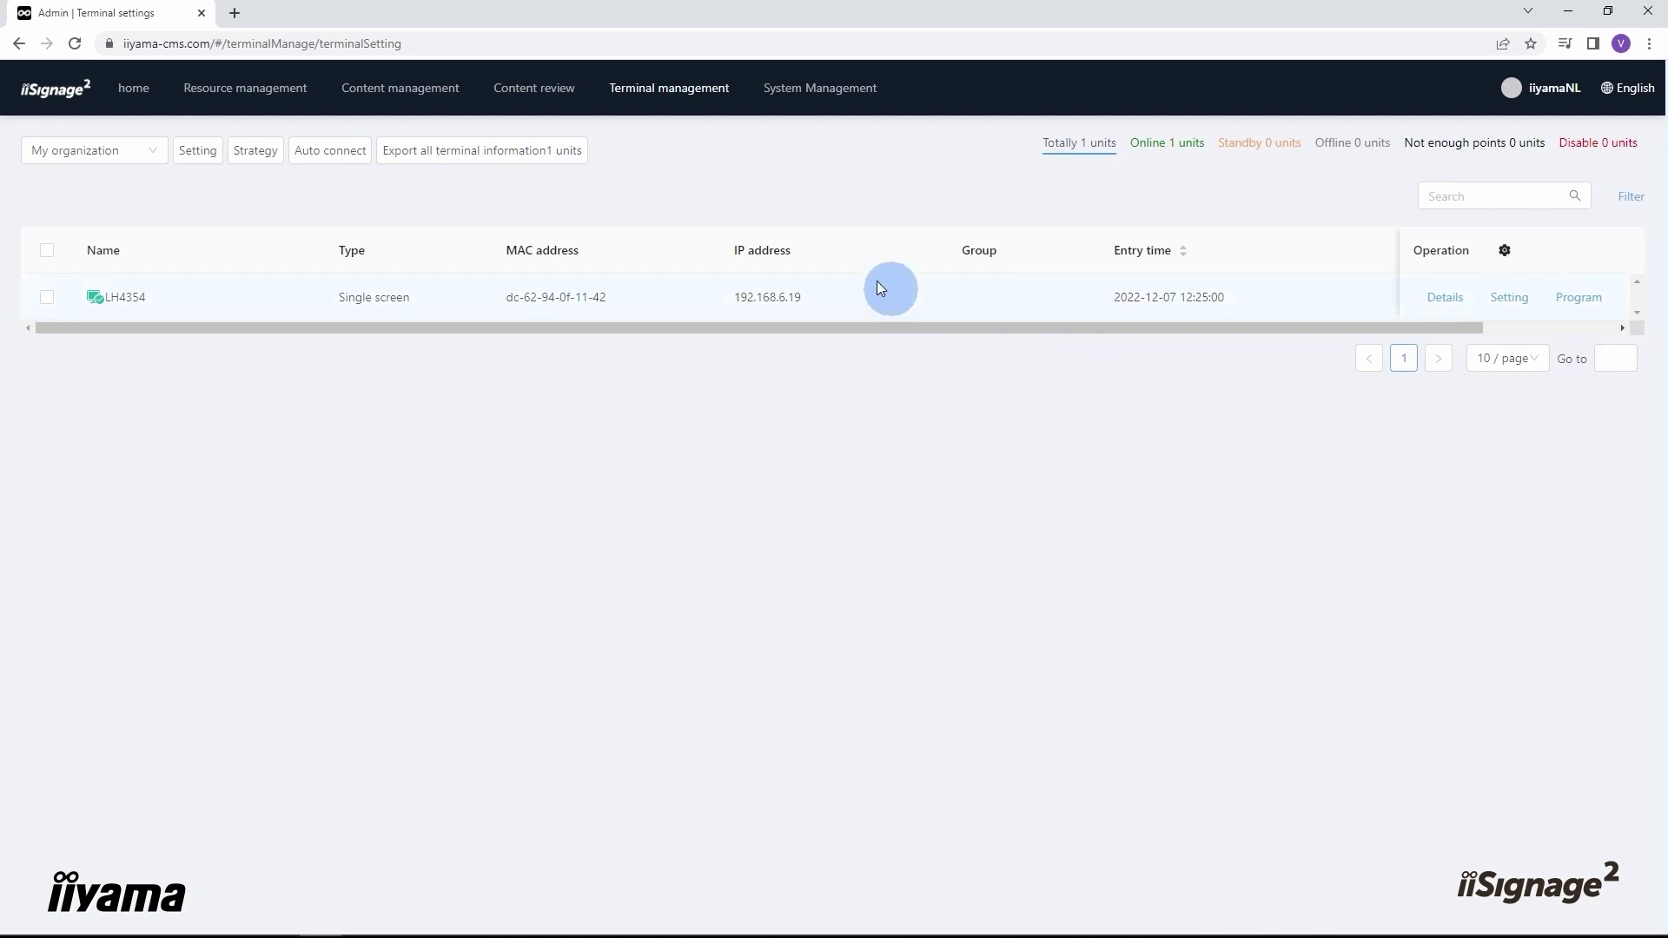
pyautogui.click(513, 155)
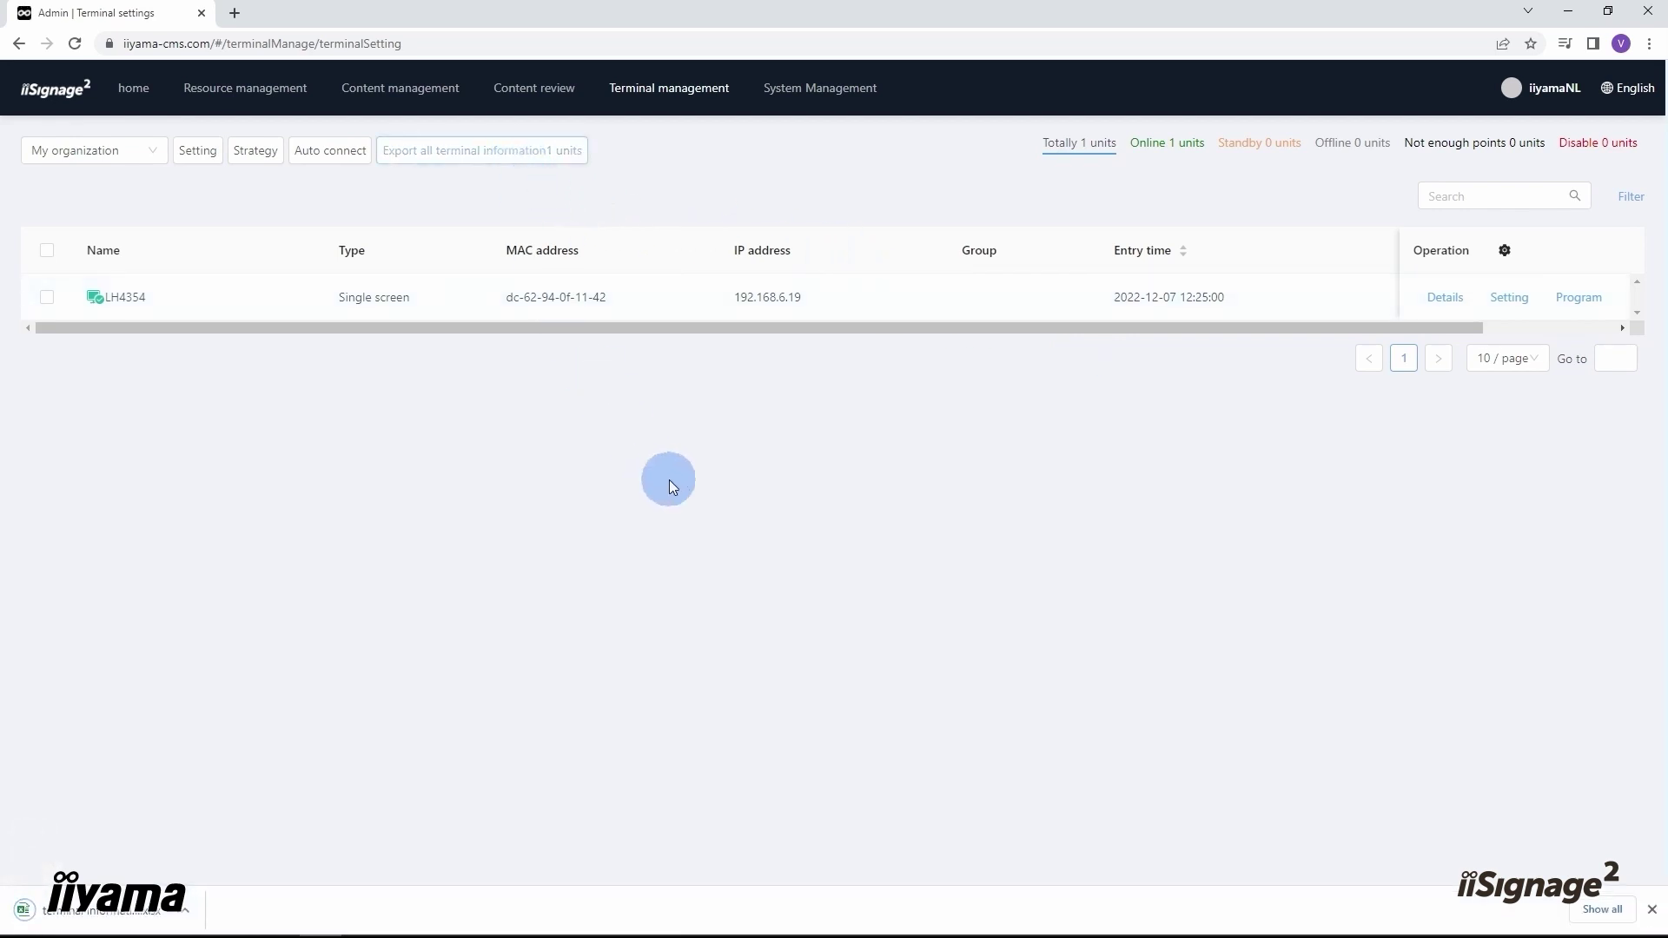
pyautogui.click(131, 910)
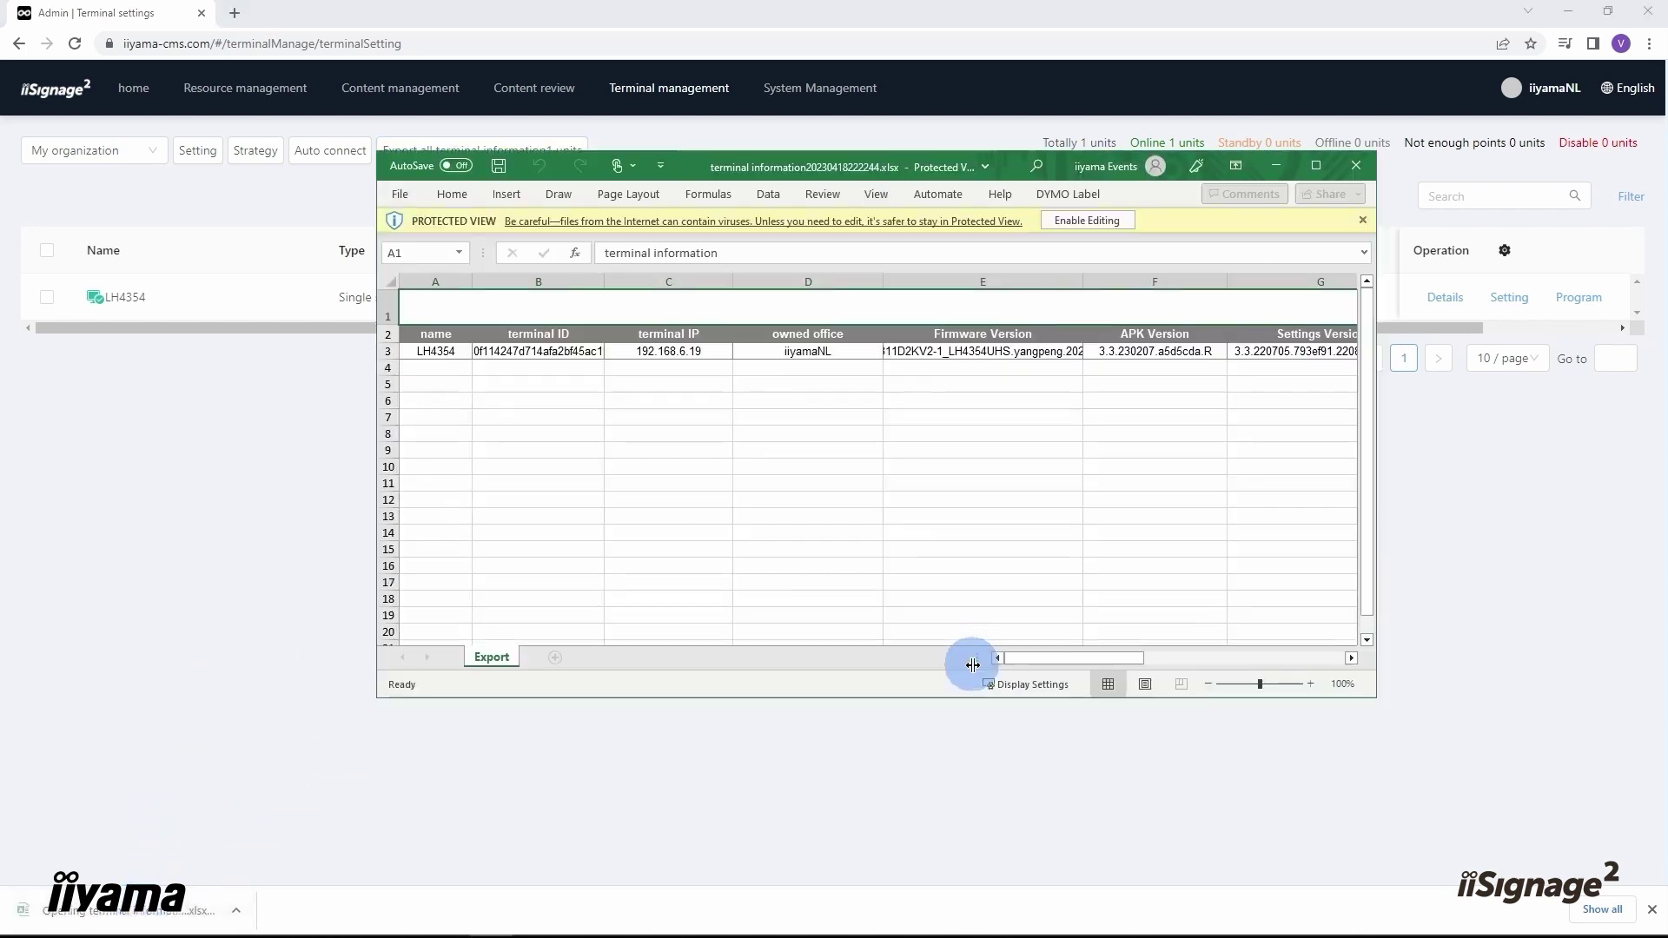
pyautogui.moveTo(1081, 657); pyautogui.dragTo(1247, 634)
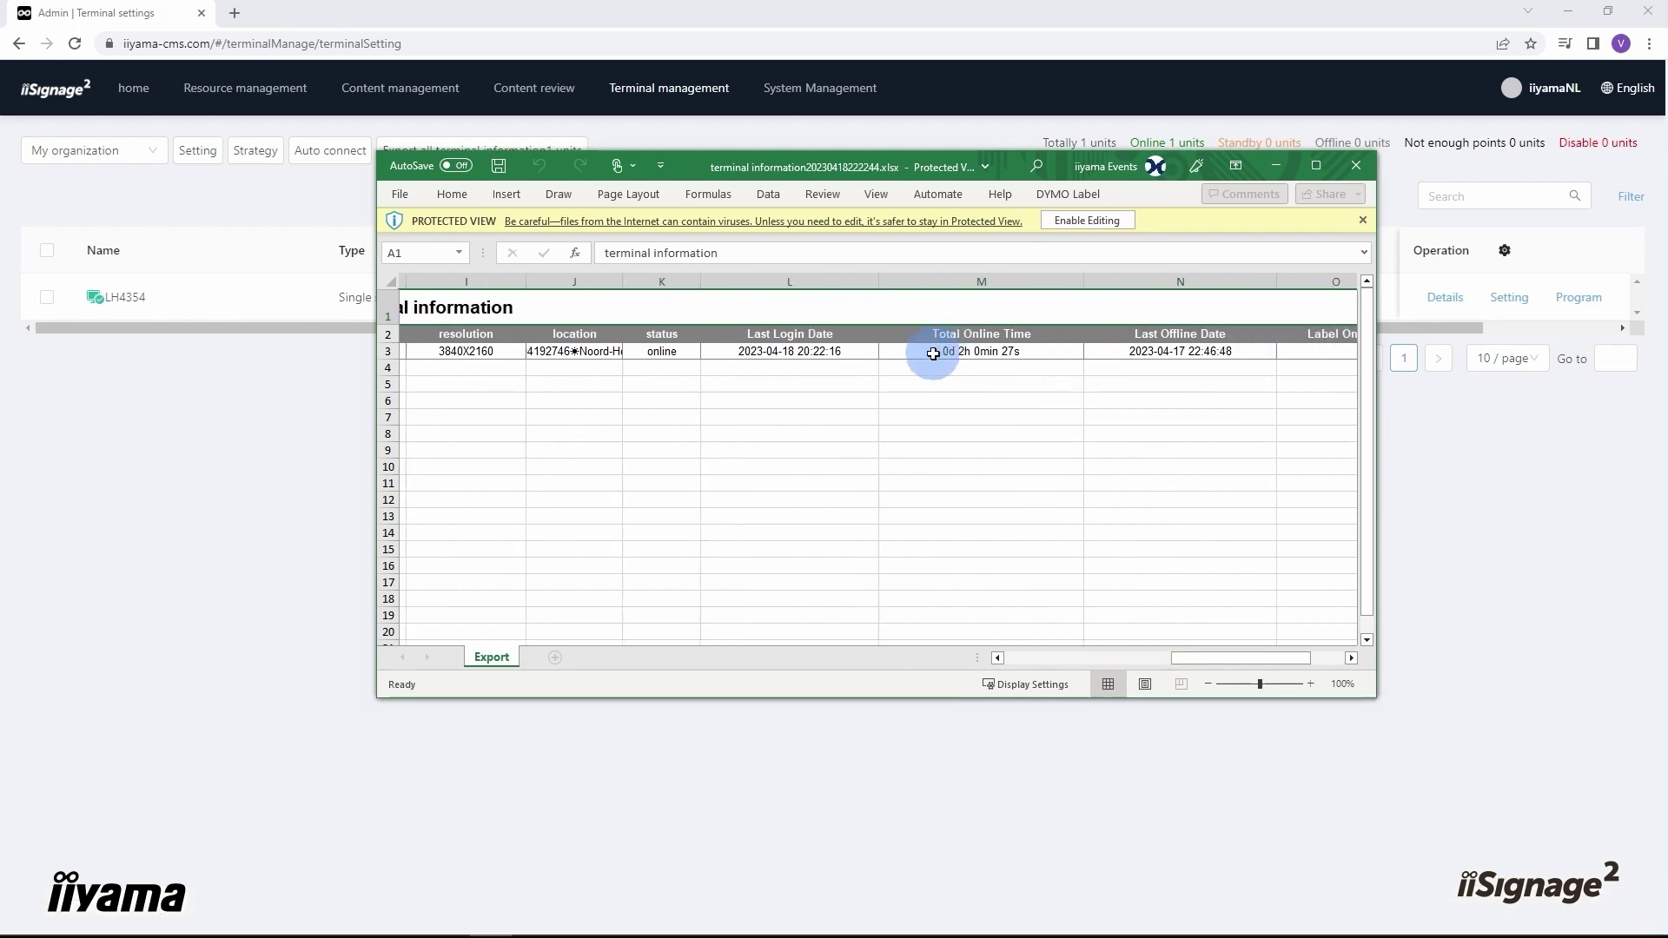
pyautogui.click(216, 544)
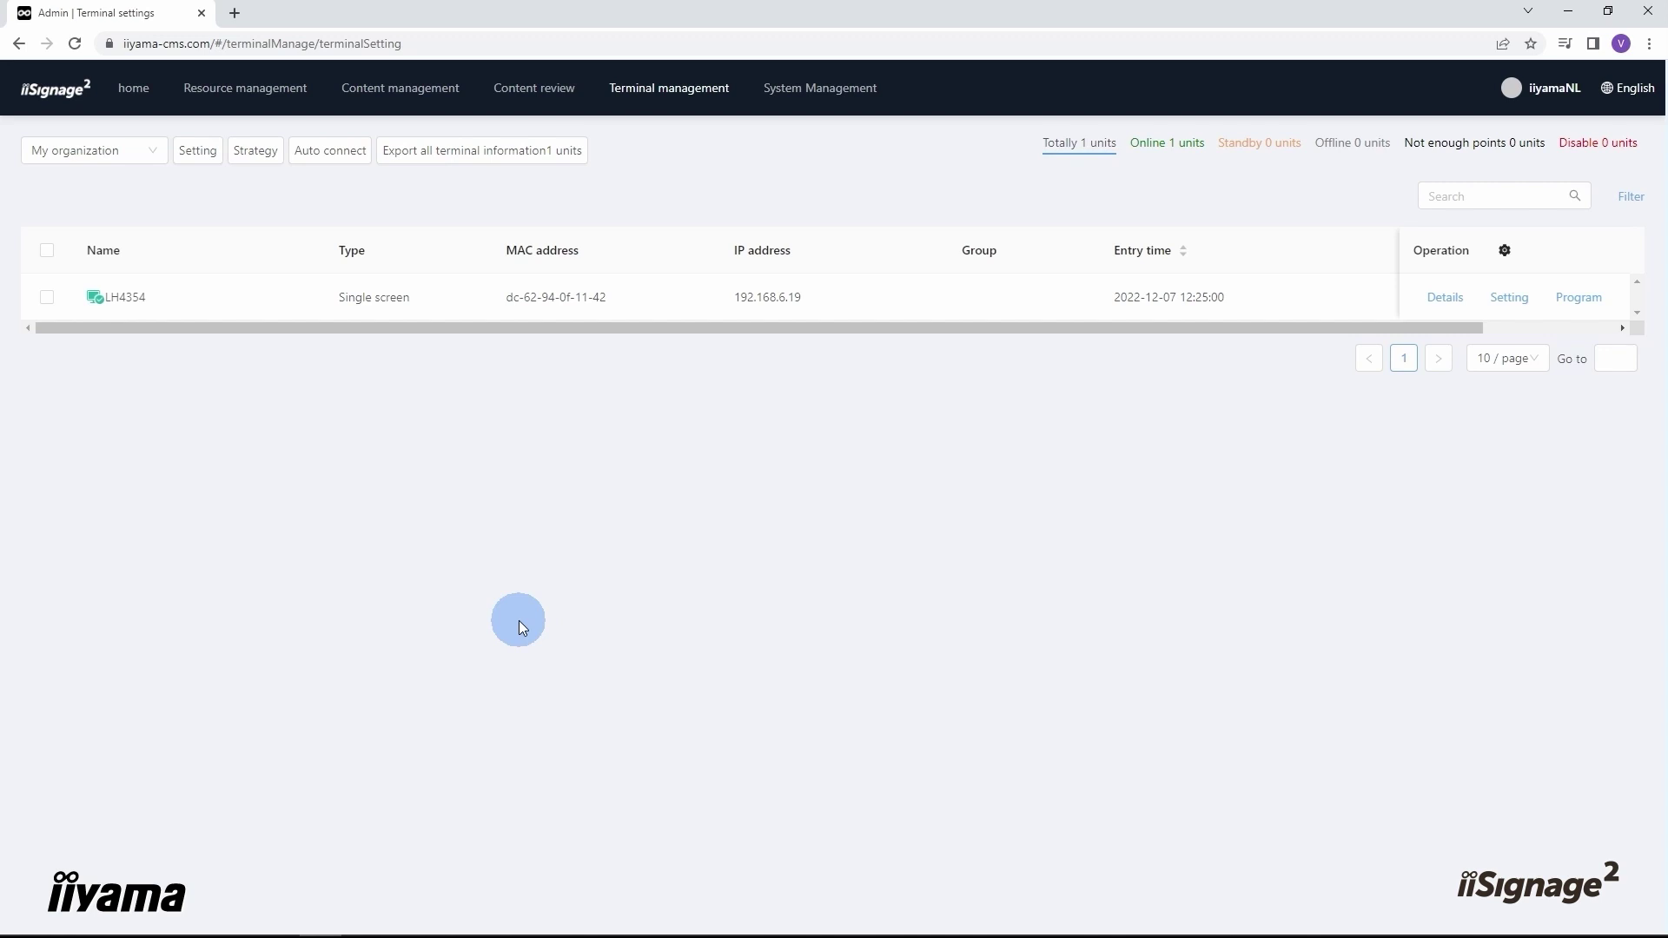
# Switch the terminal list to sub-group view and create a new group named Group123
pyautogui.click(144, 155)
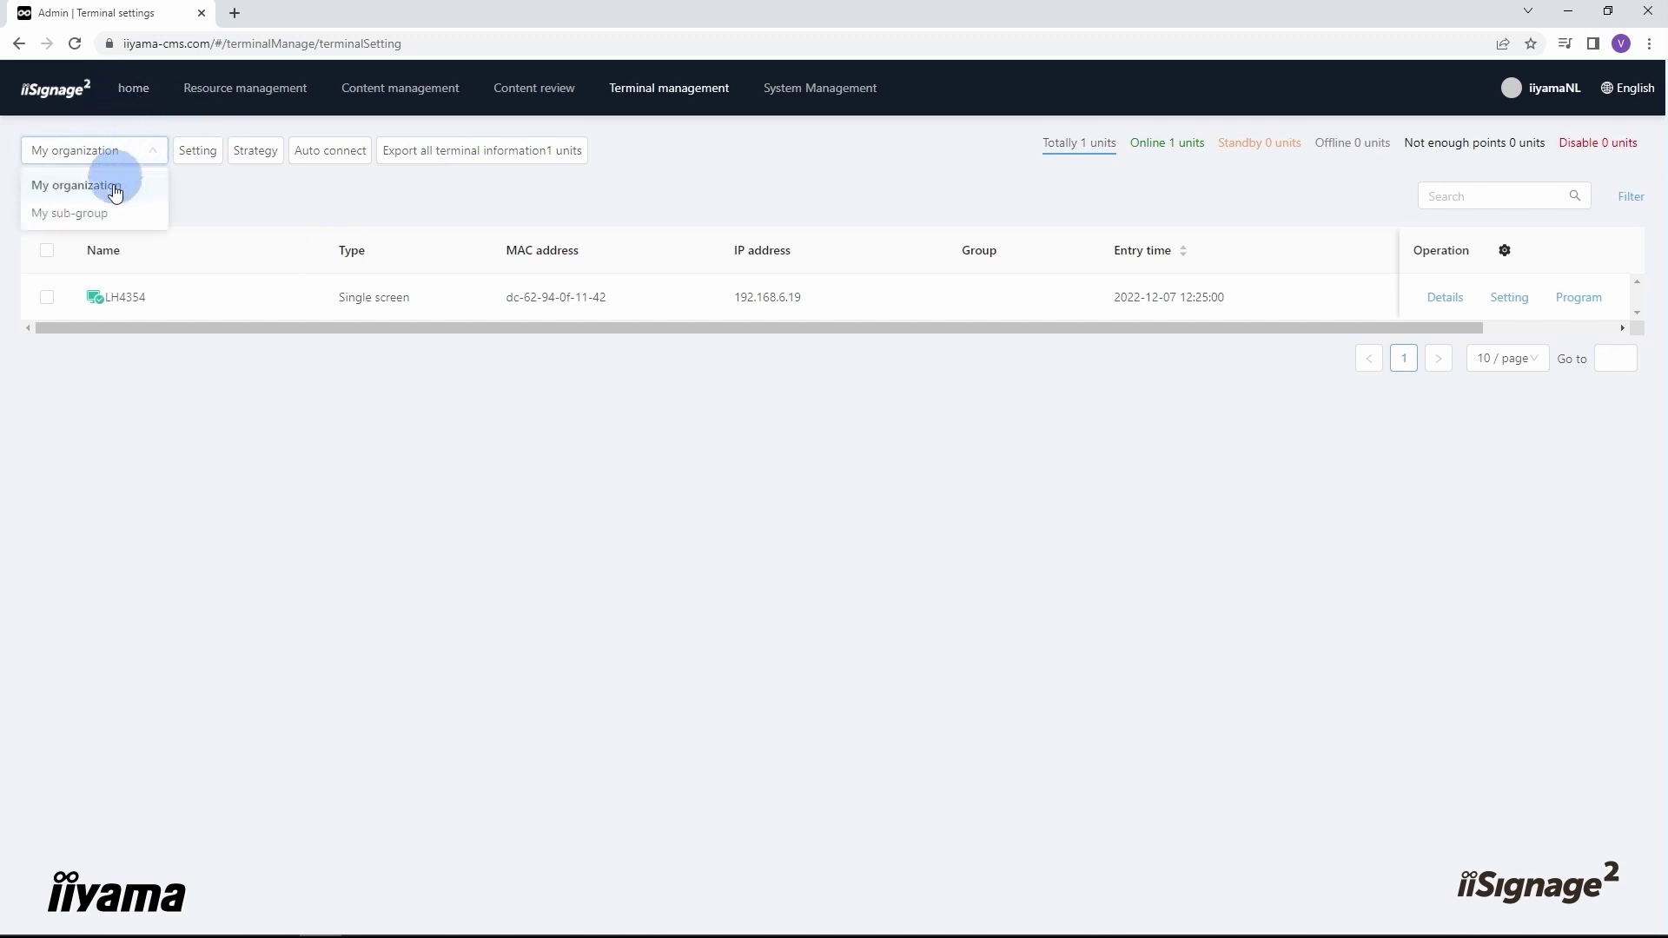
pyautogui.click(97, 215)
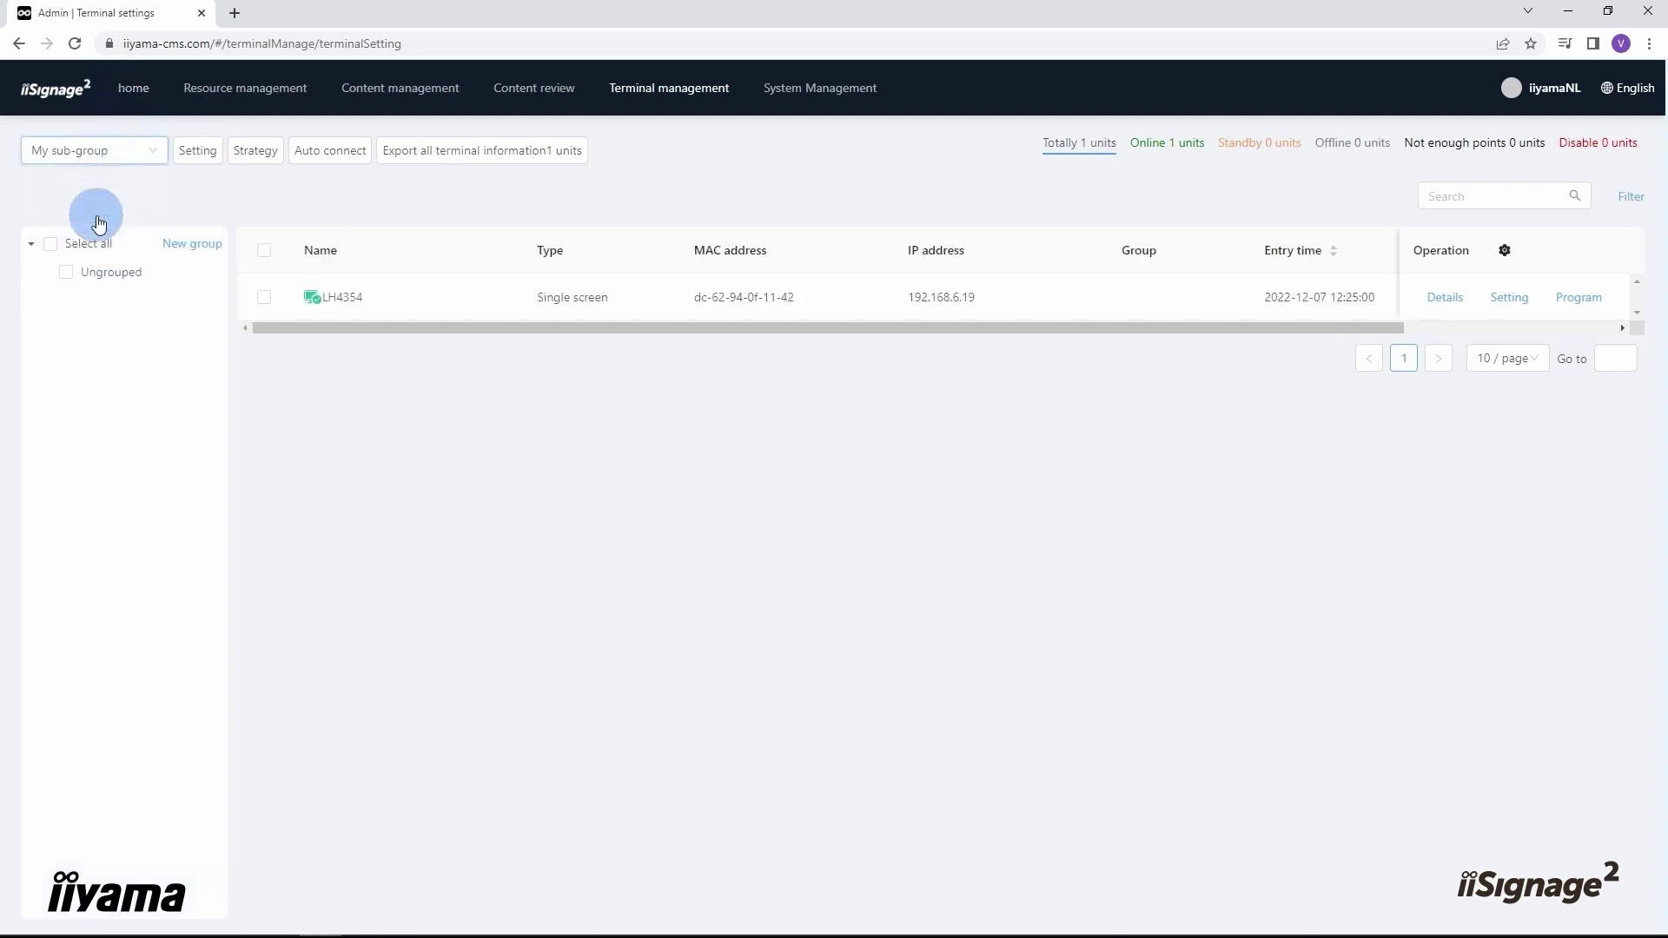
pyautogui.click(198, 245)
pyautogui.click(793, 234)
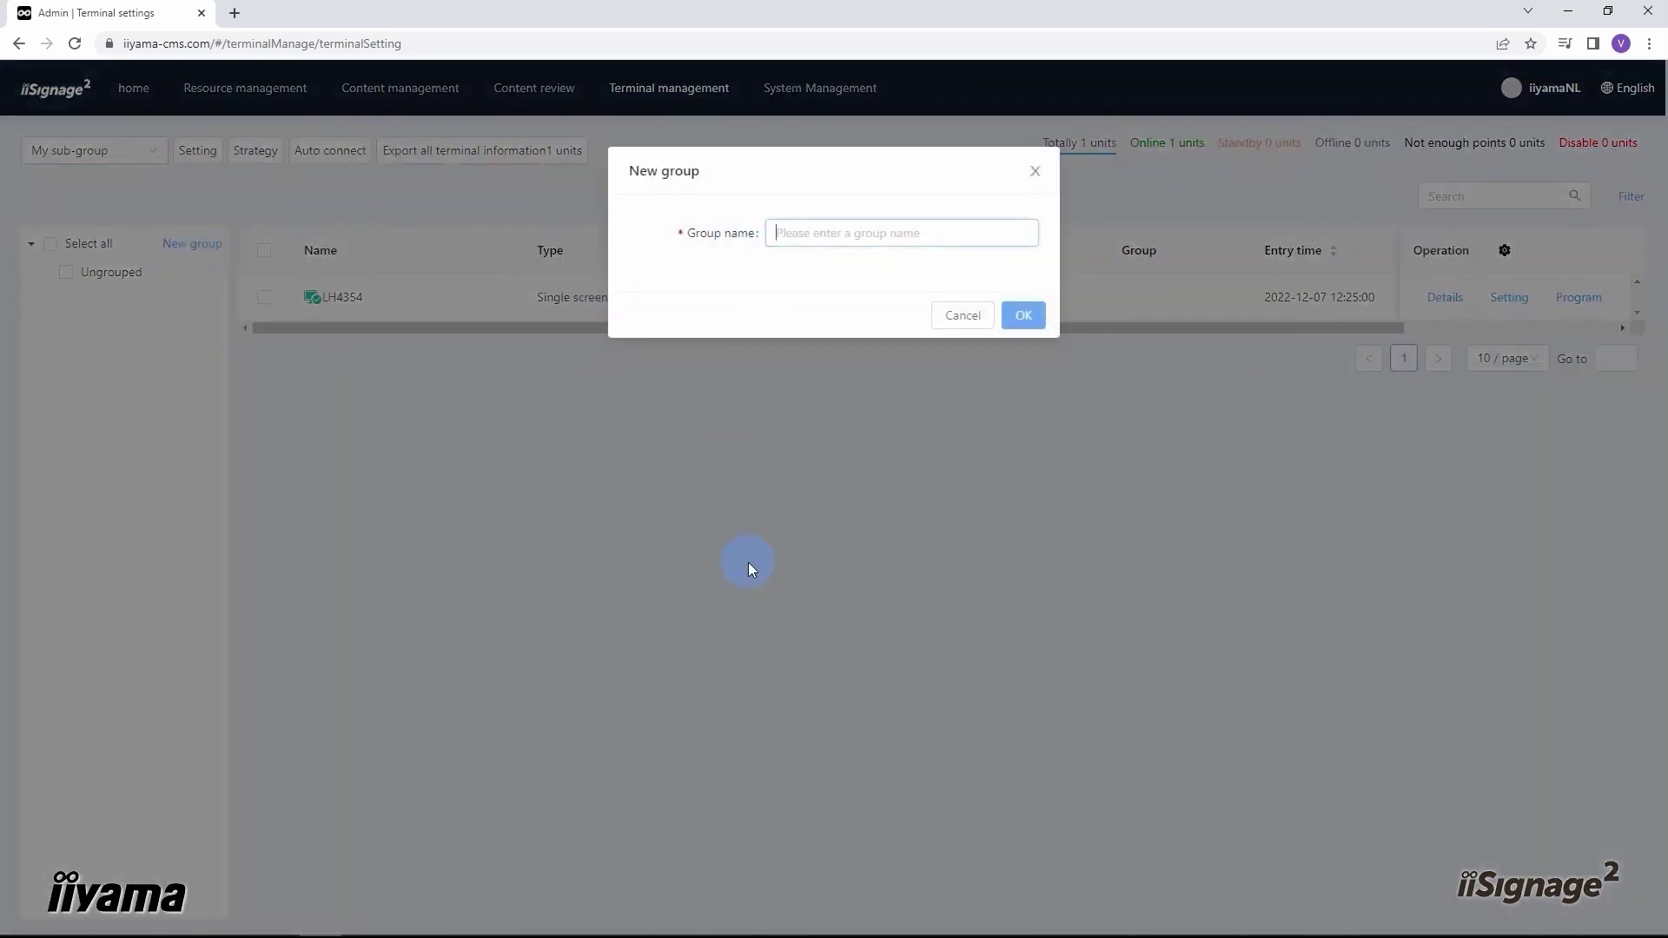
pyautogui.write('Group123')
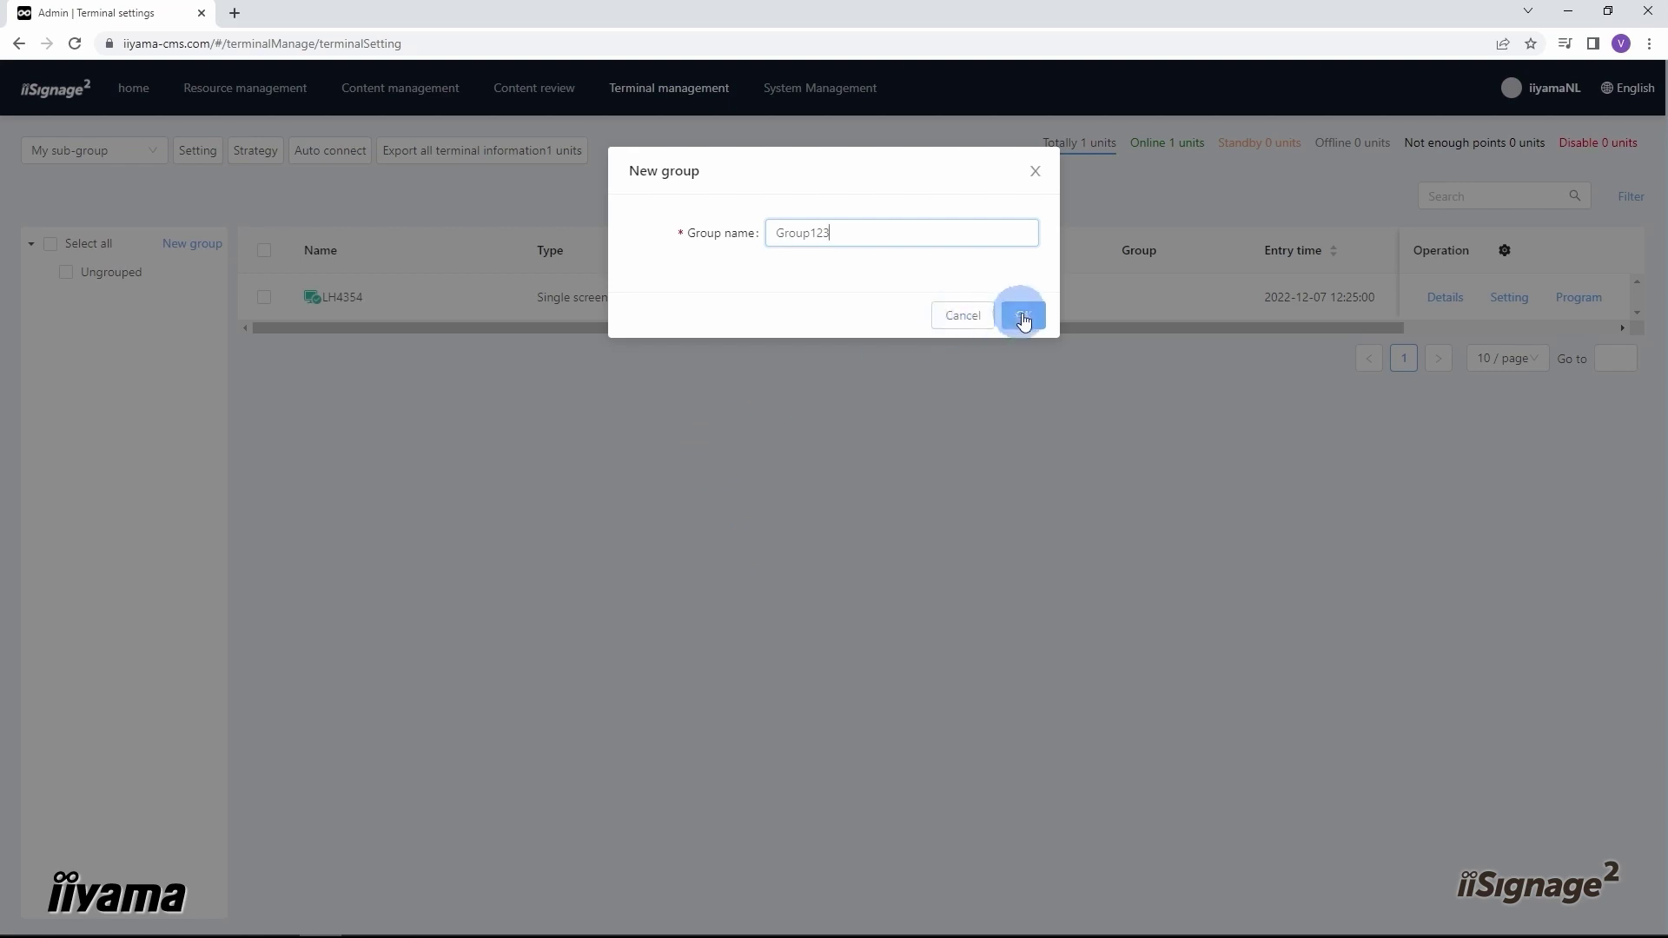
pyautogui.click(1023, 314)
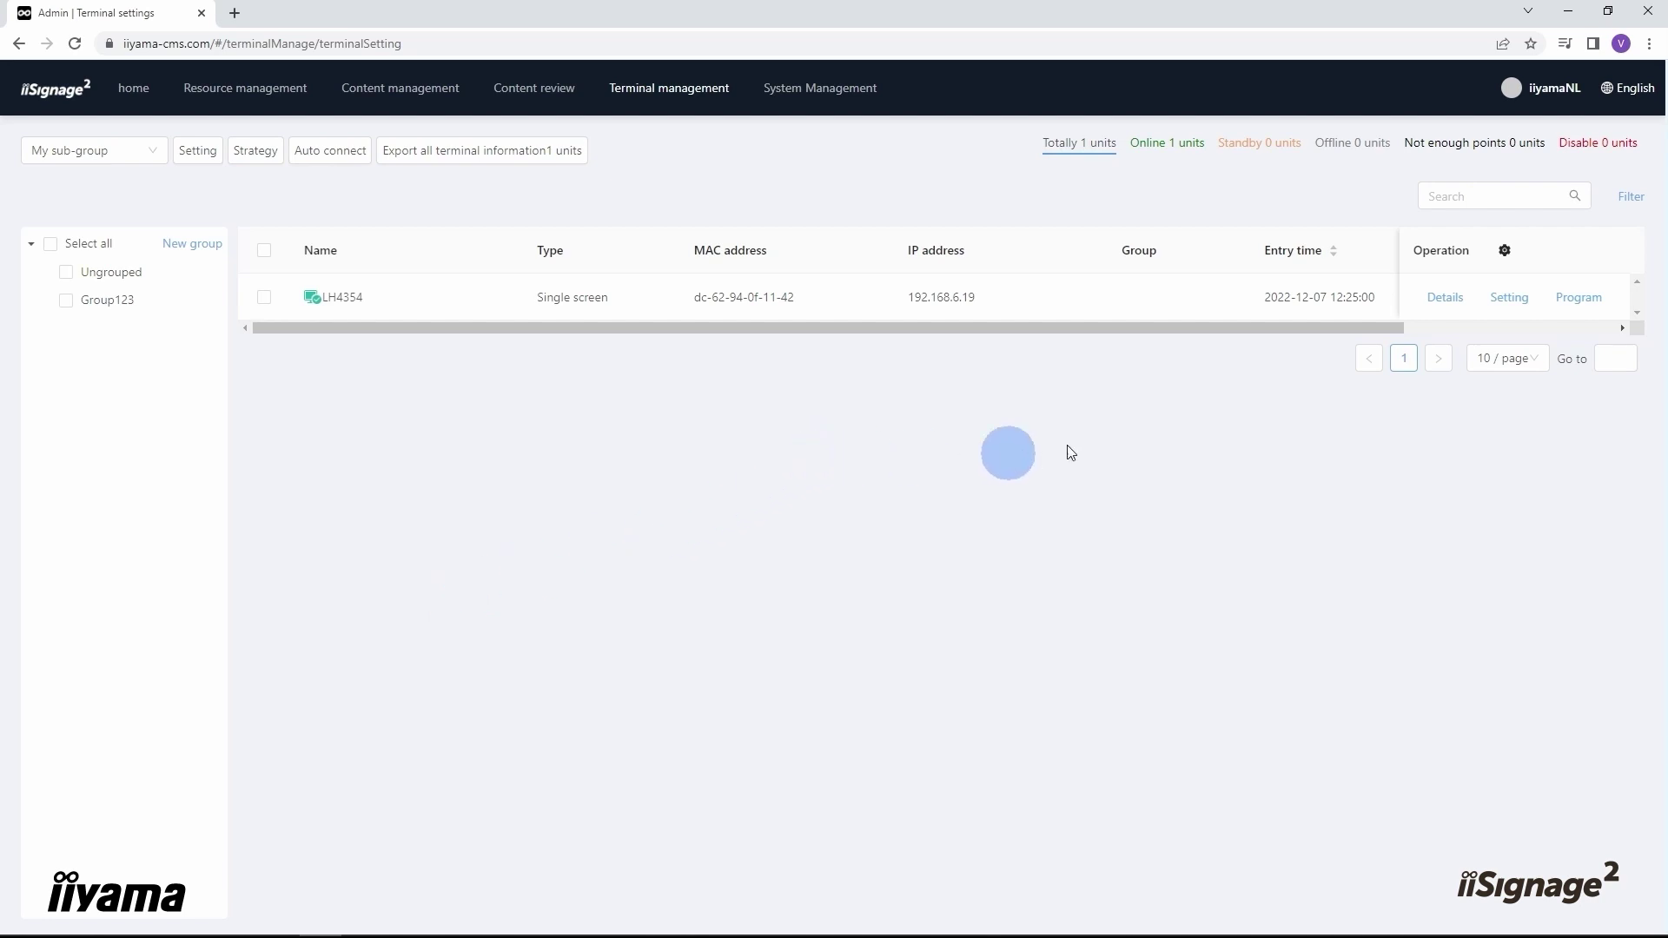
# Move terminal LH4354 into Group123 from its settings panel
pyautogui.click(1509, 300)
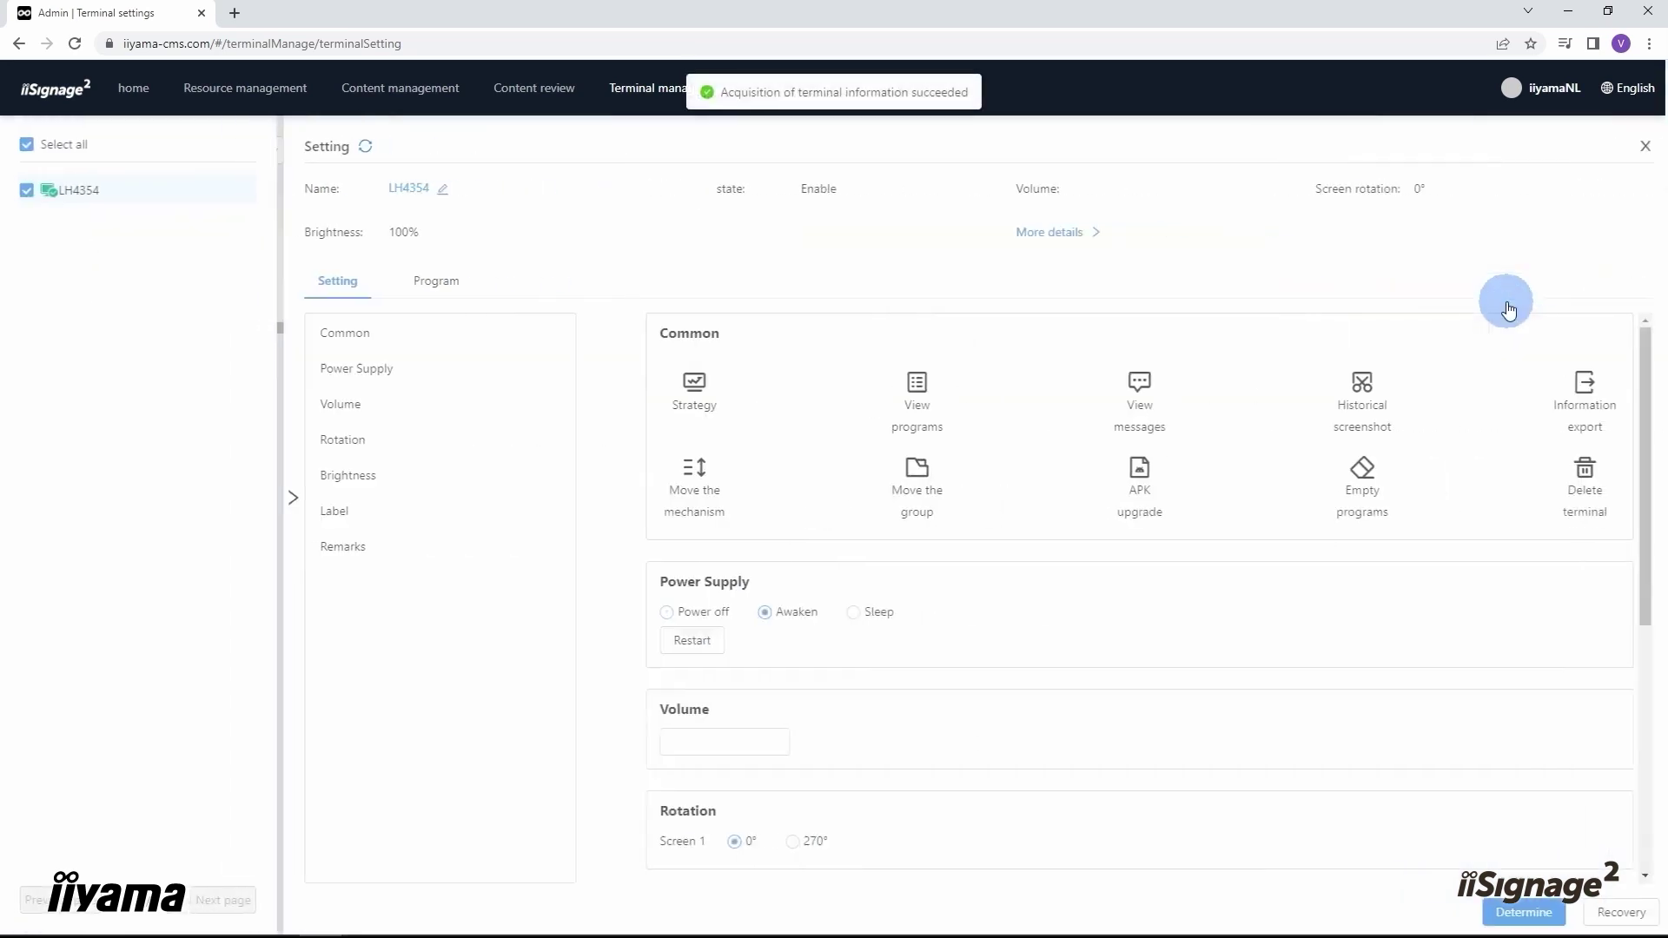
pyautogui.click(910, 486)
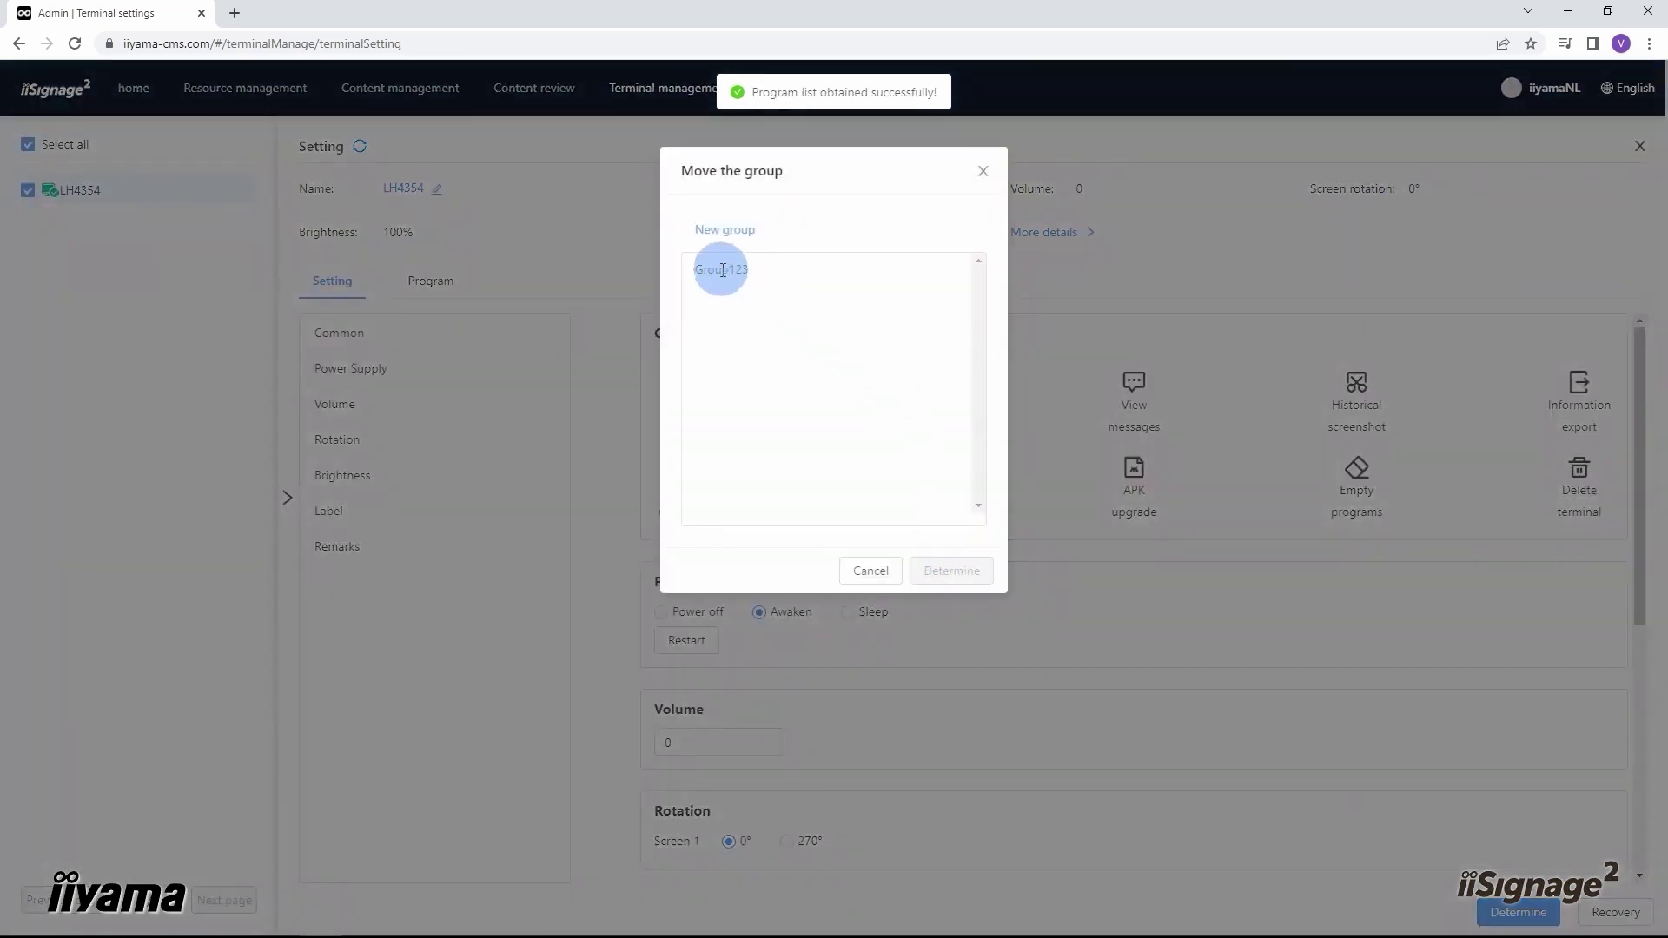
pyautogui.click(725, 270)
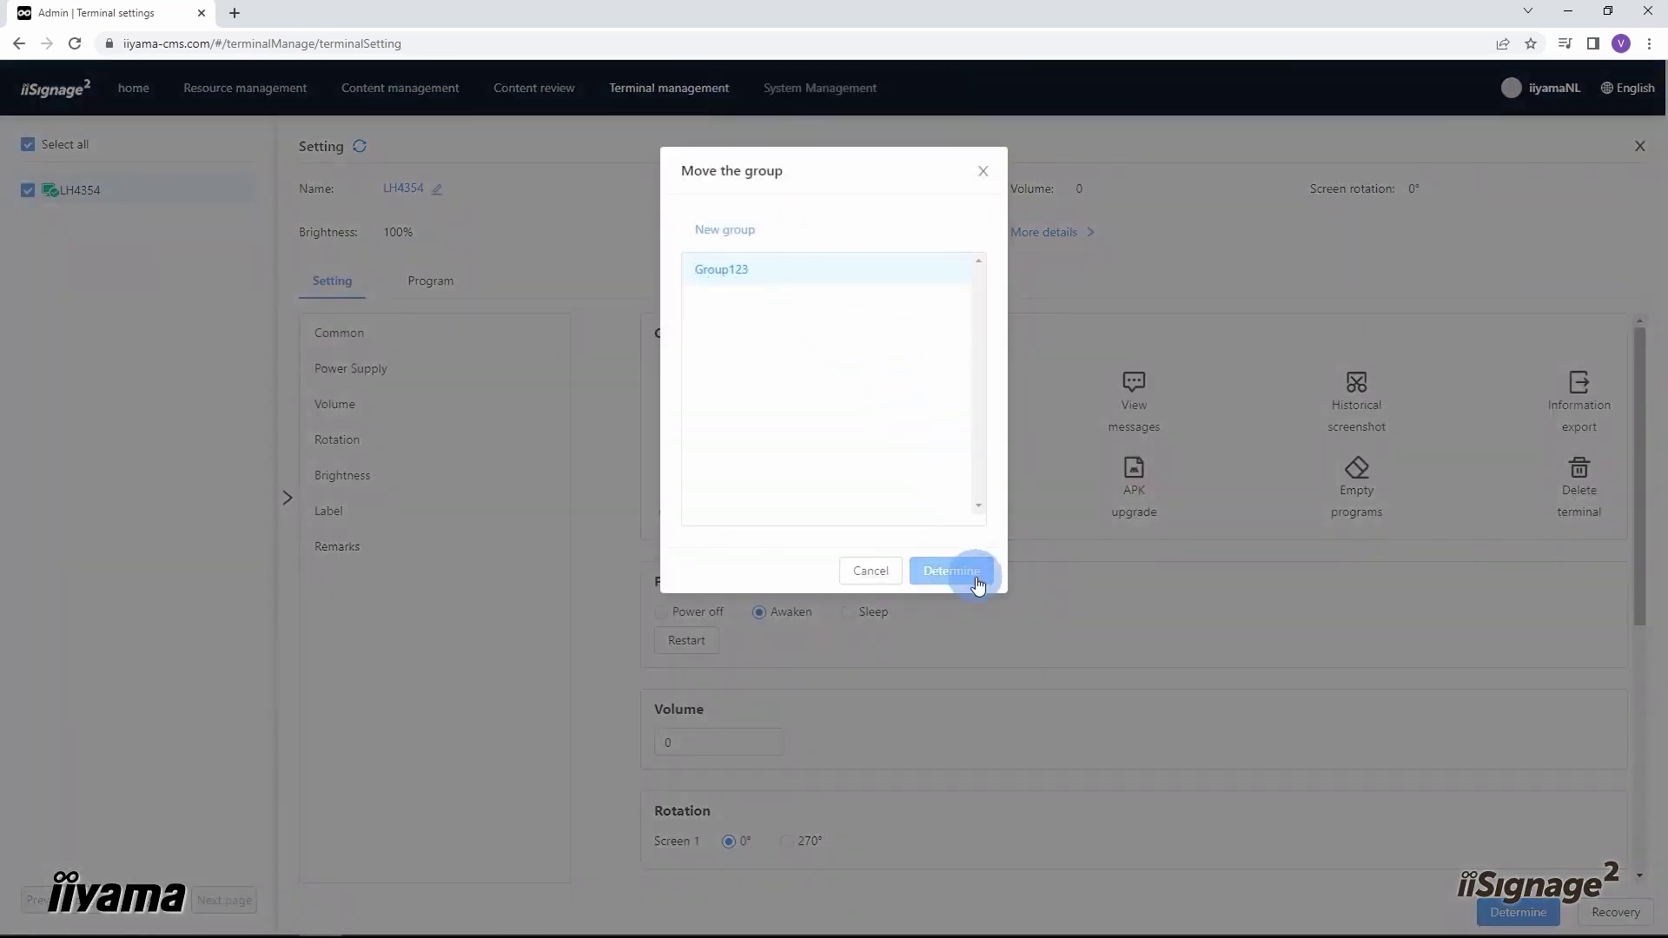
pyautogui.click(975, 581)
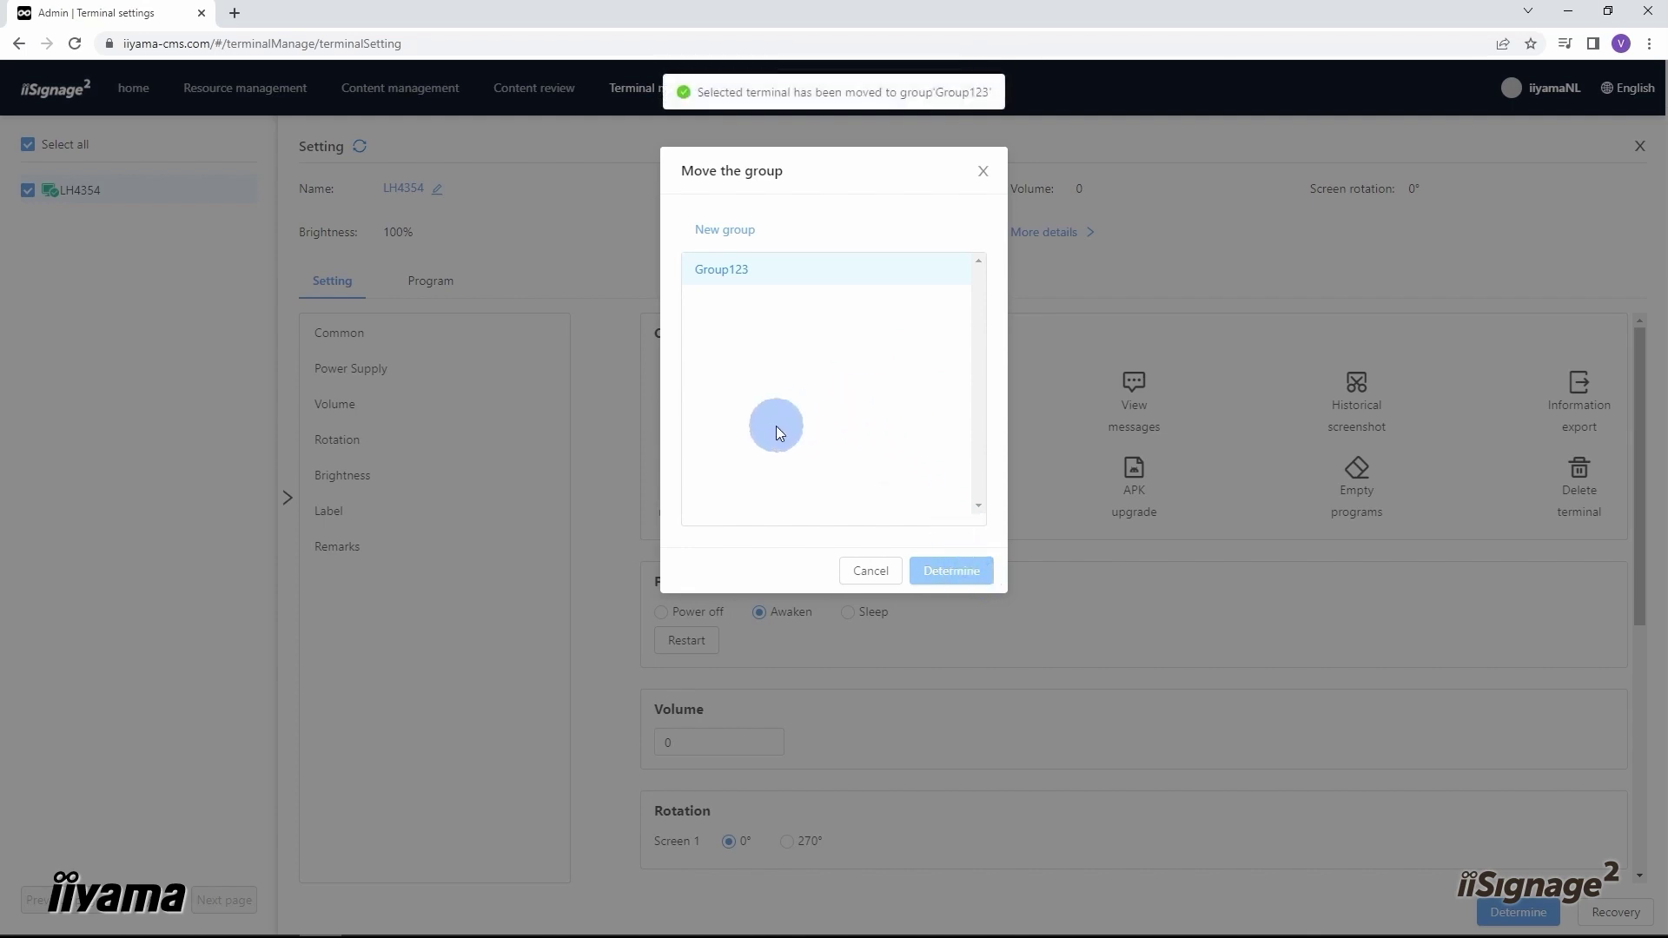
pyautogui.click(887, 581)
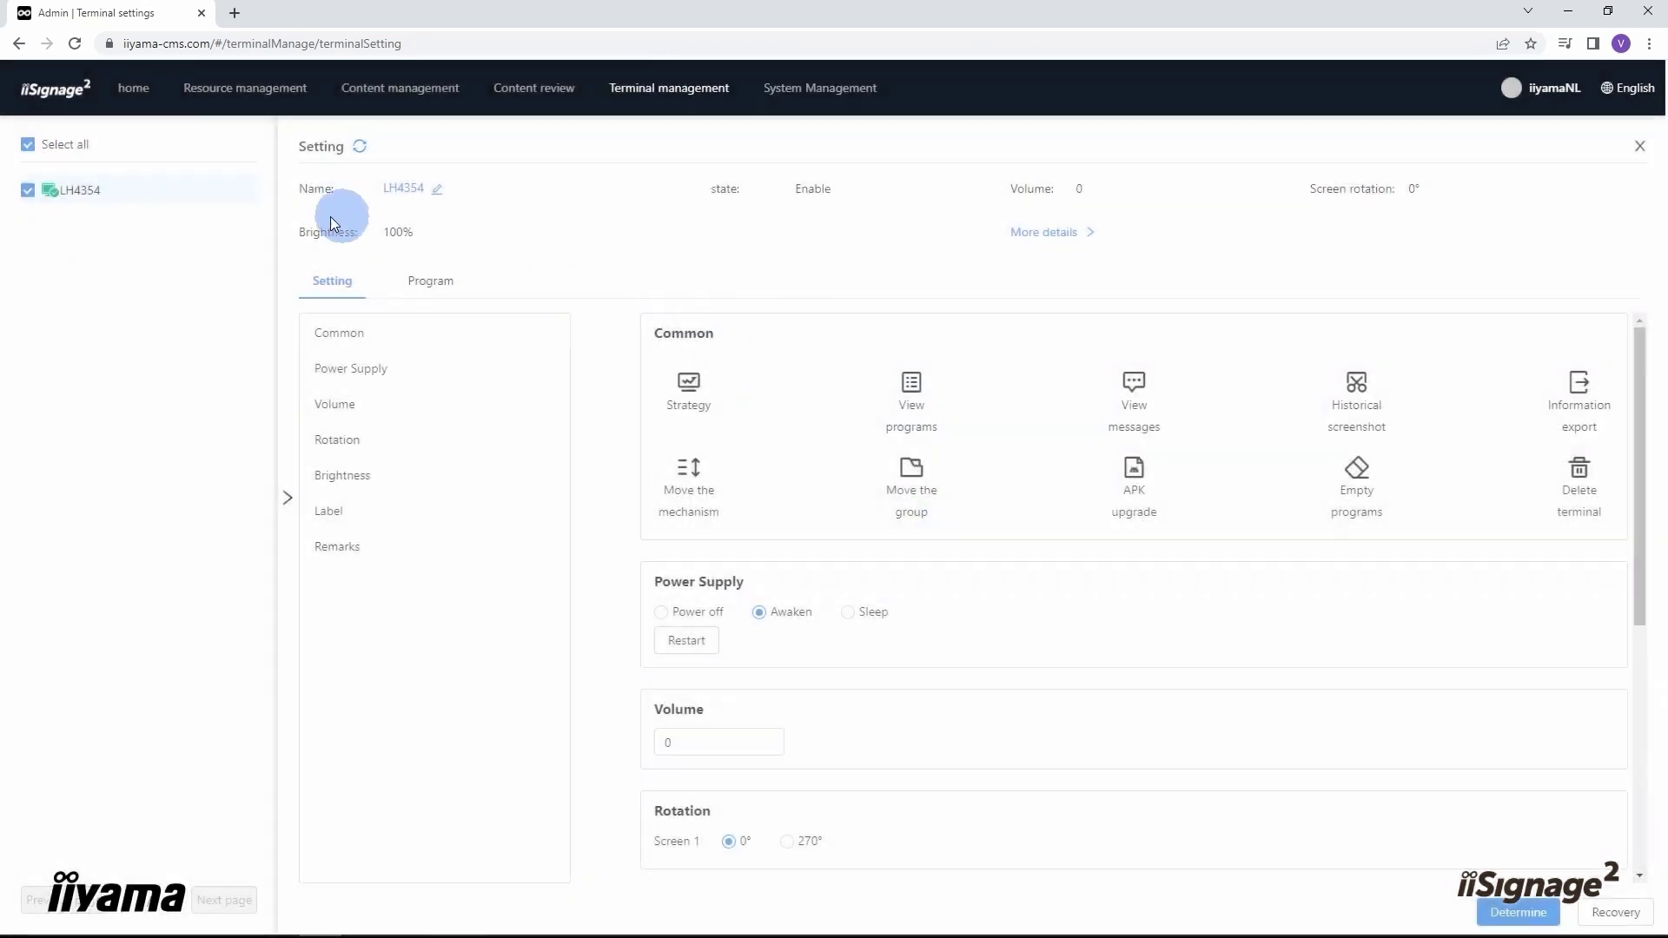
pyautogui.click(1638, 146)
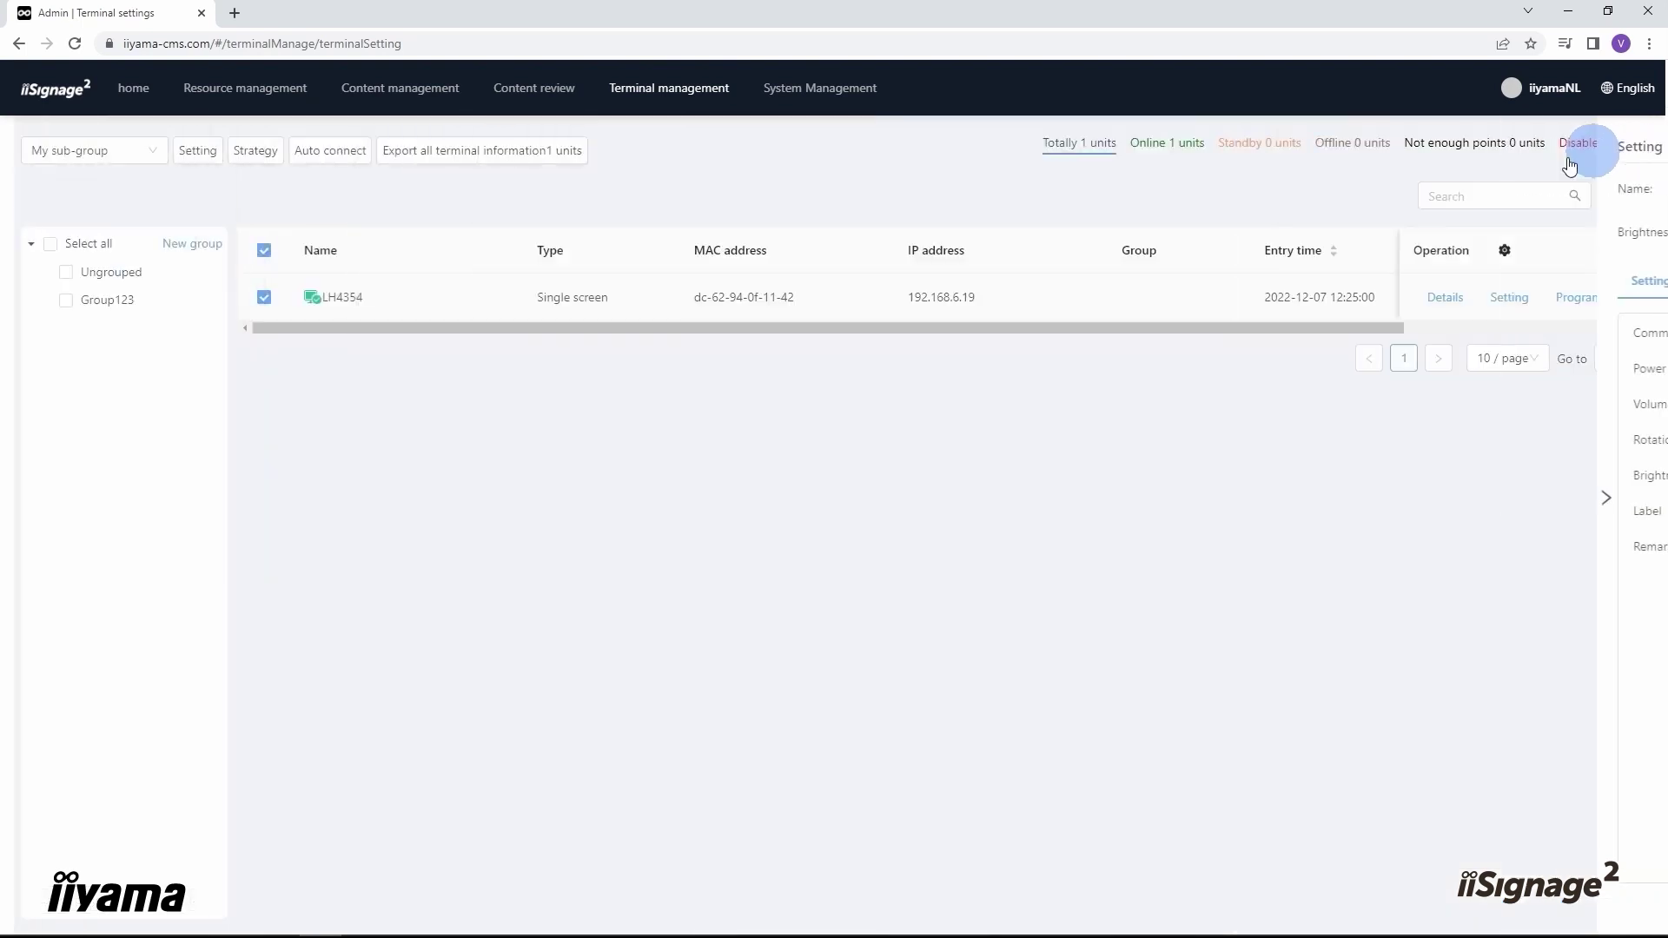
# Filter by Group123 and Ungrouped to confirm LH4354's group, then reopen its settings
pyautogui.click(66, 300)
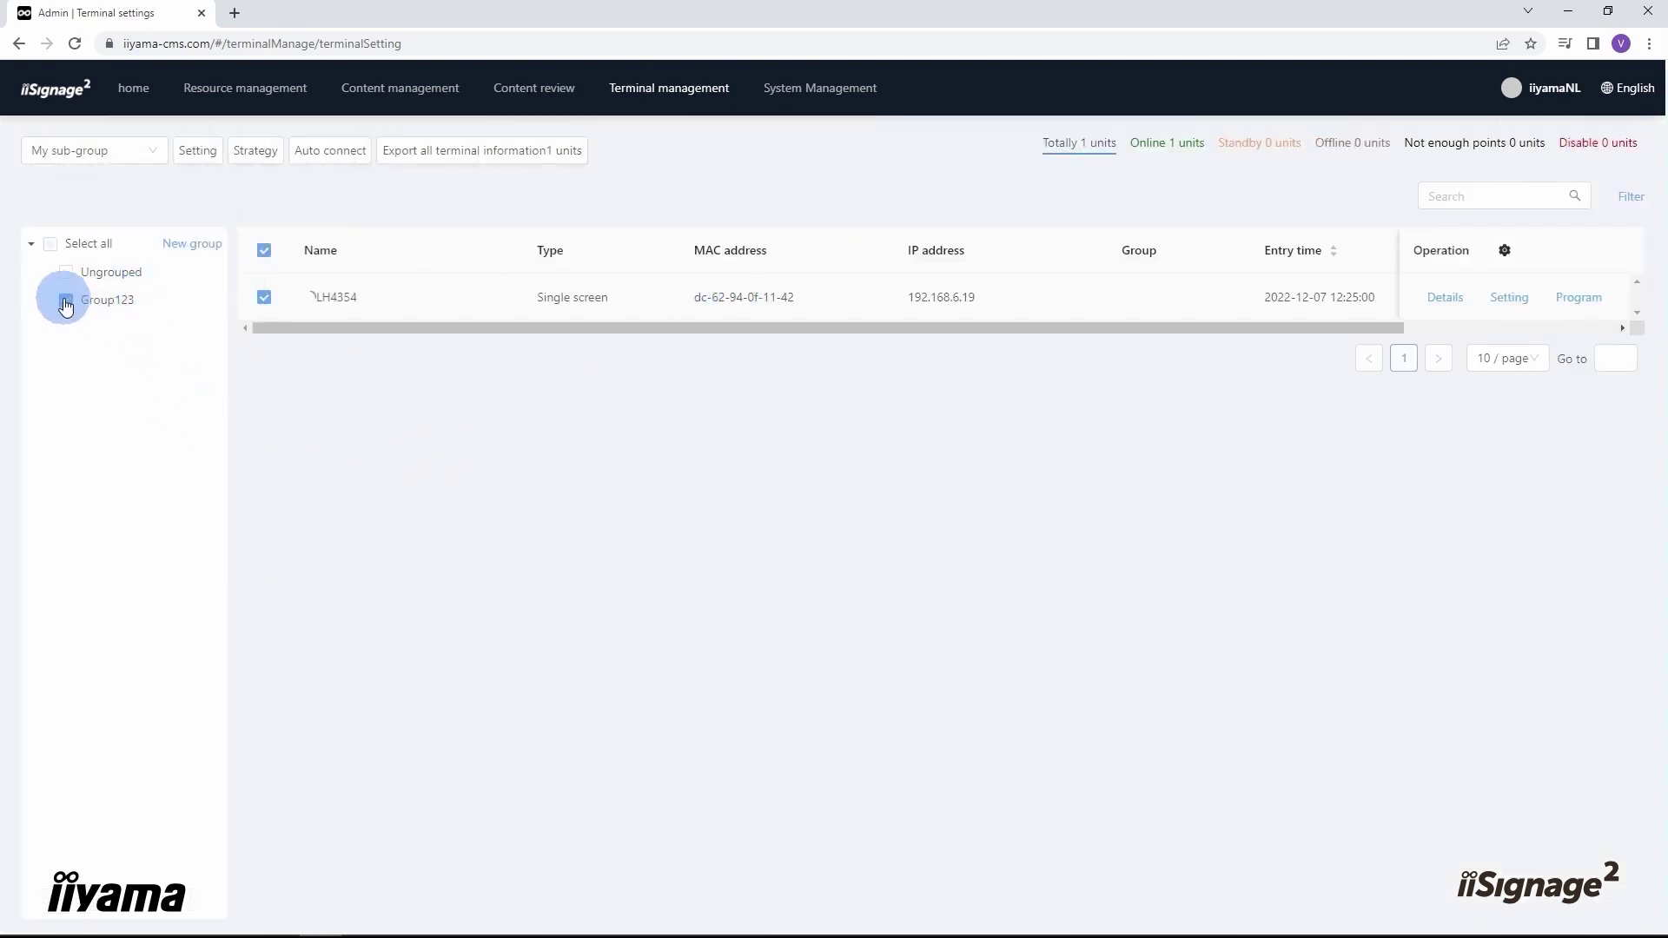
pyautogui.click(66, 275)
pyautogui.click(66, 301)
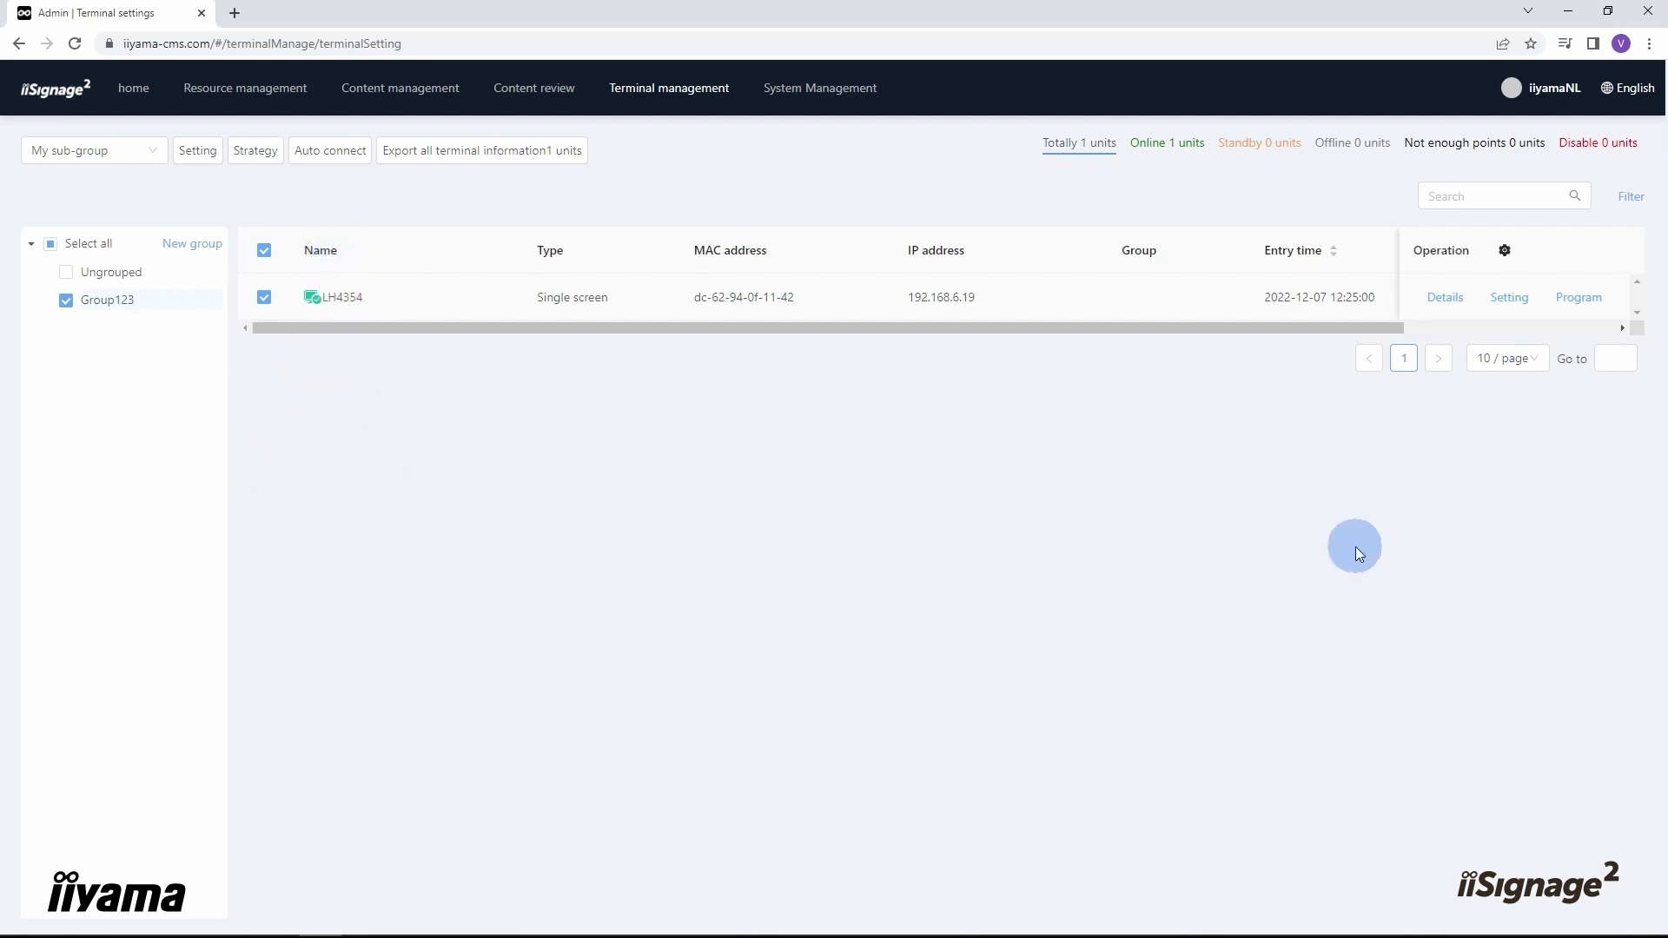
pyautogui.click(1491, 311)
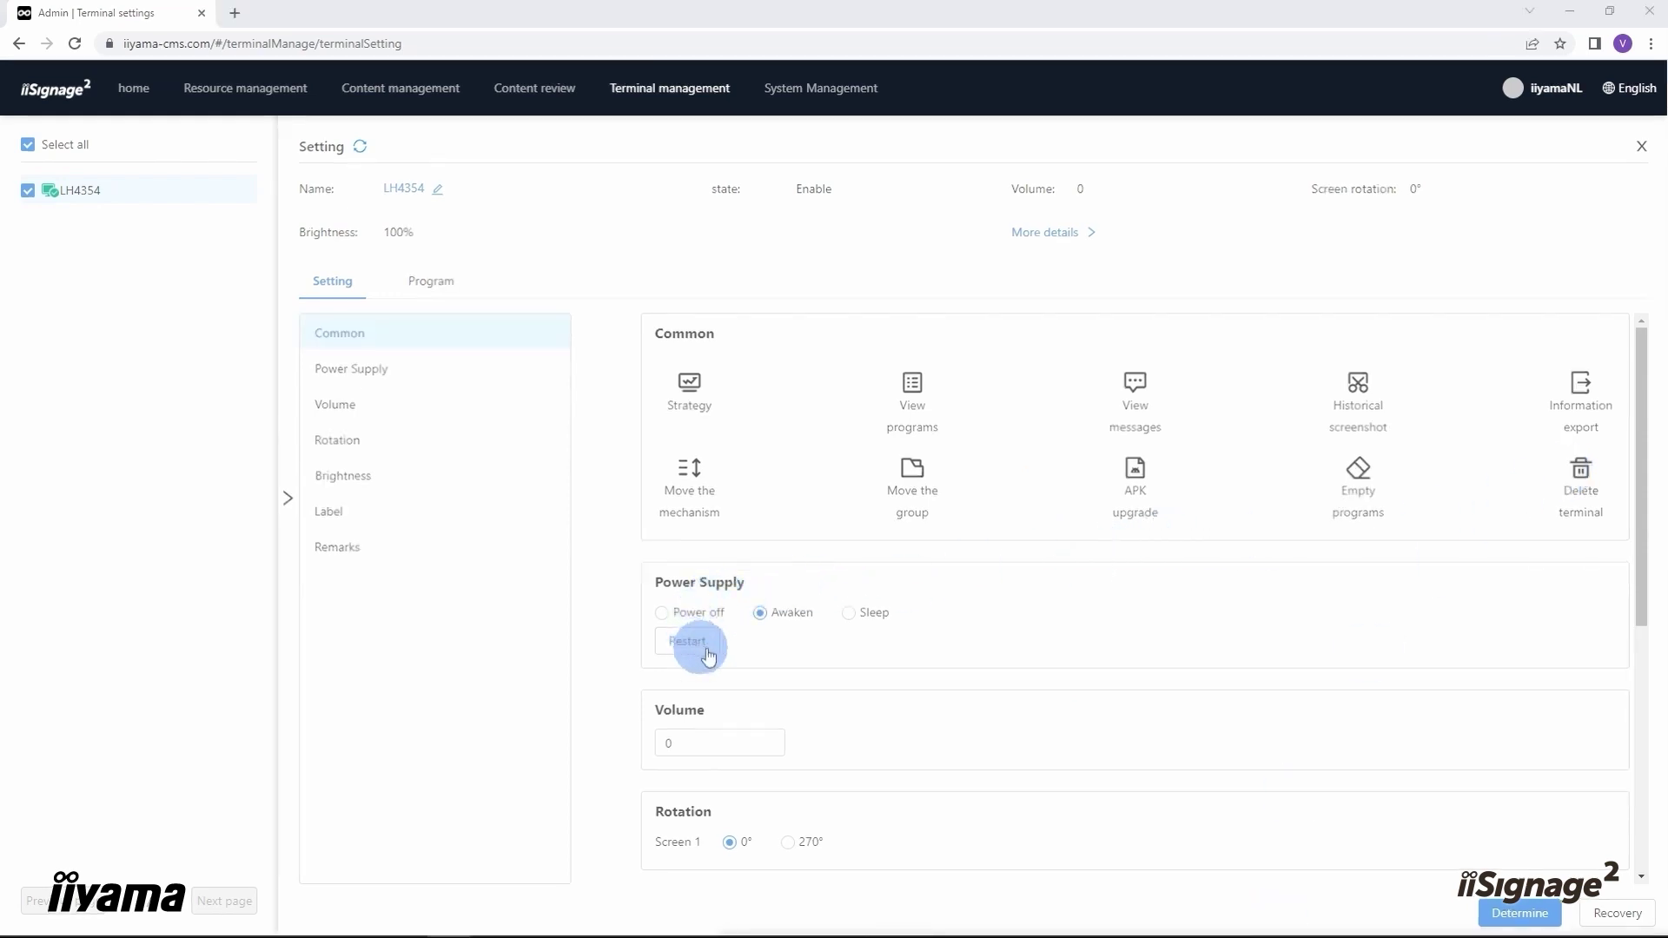
# Review LH4354's power, volume, rotation, brightness 100 and label settings, then return to the top
pyautogui.scroll(-1, 730, 738)
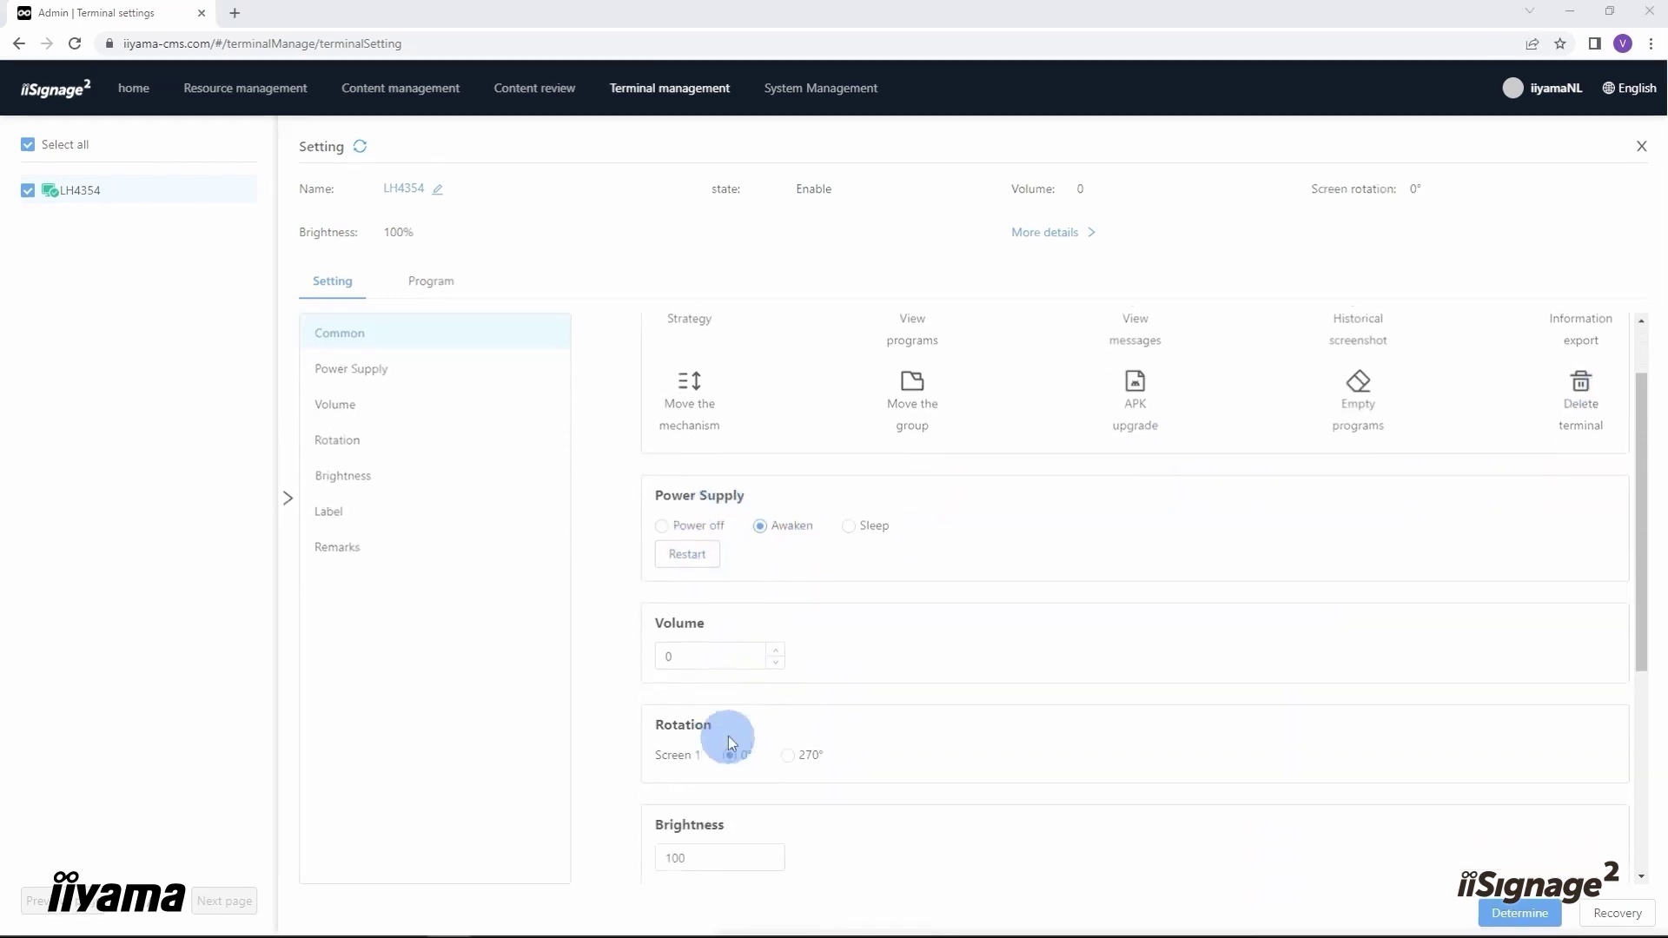
pyautogui.scroll(-1, 1008, 628)
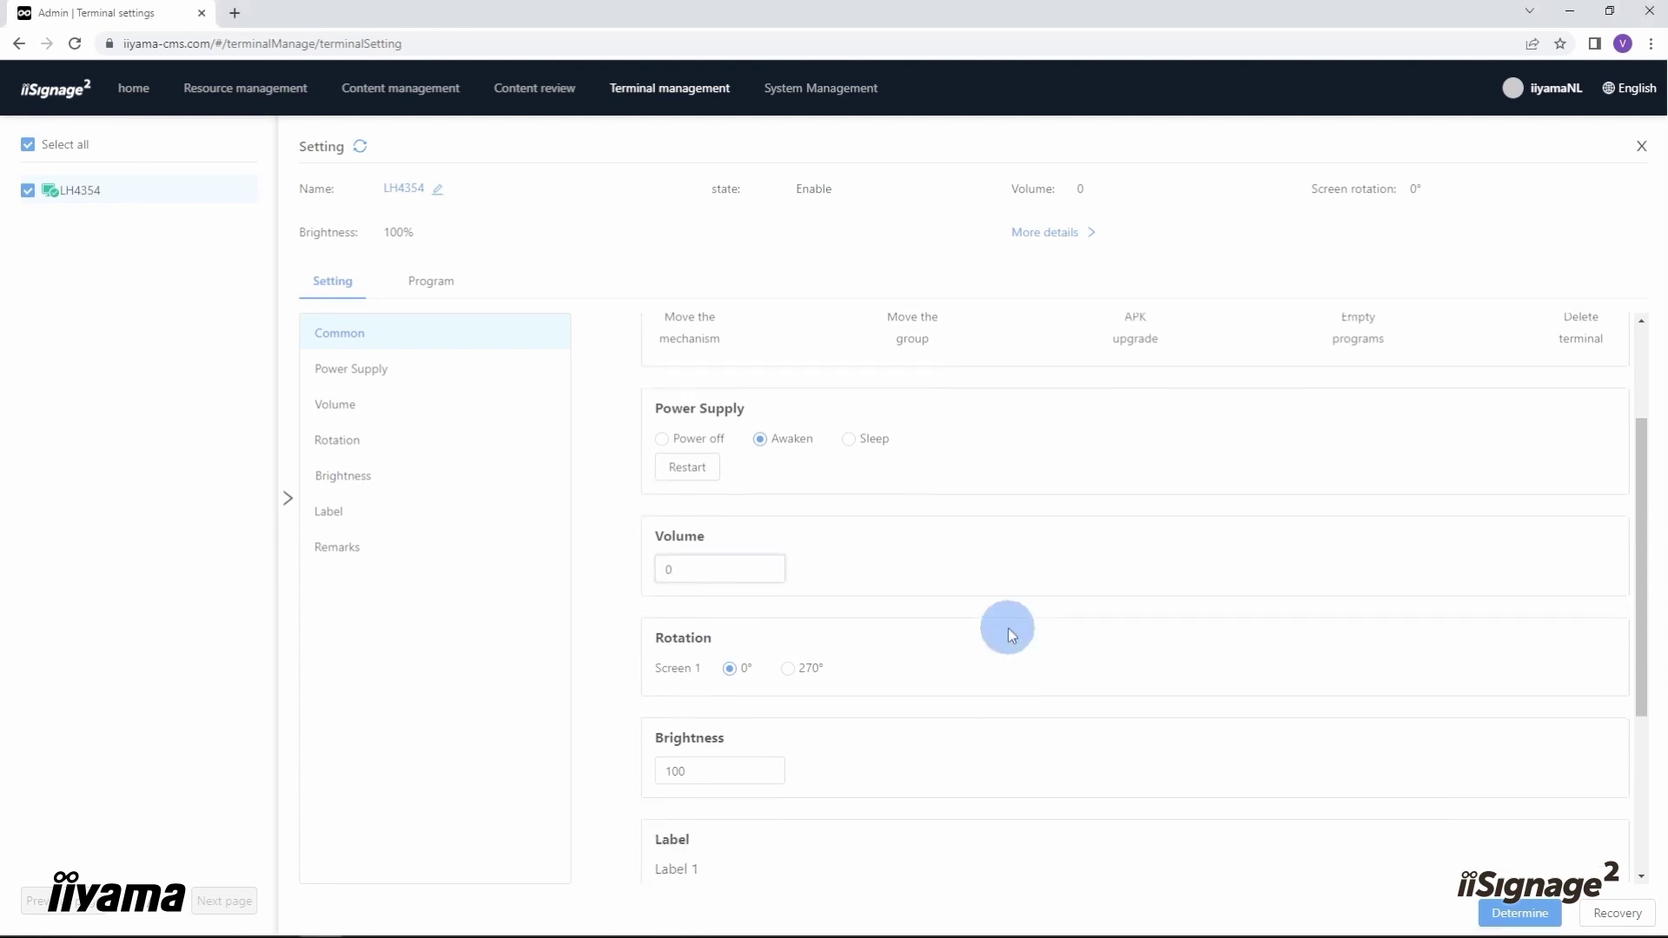
pyautogui.click(909, 643)
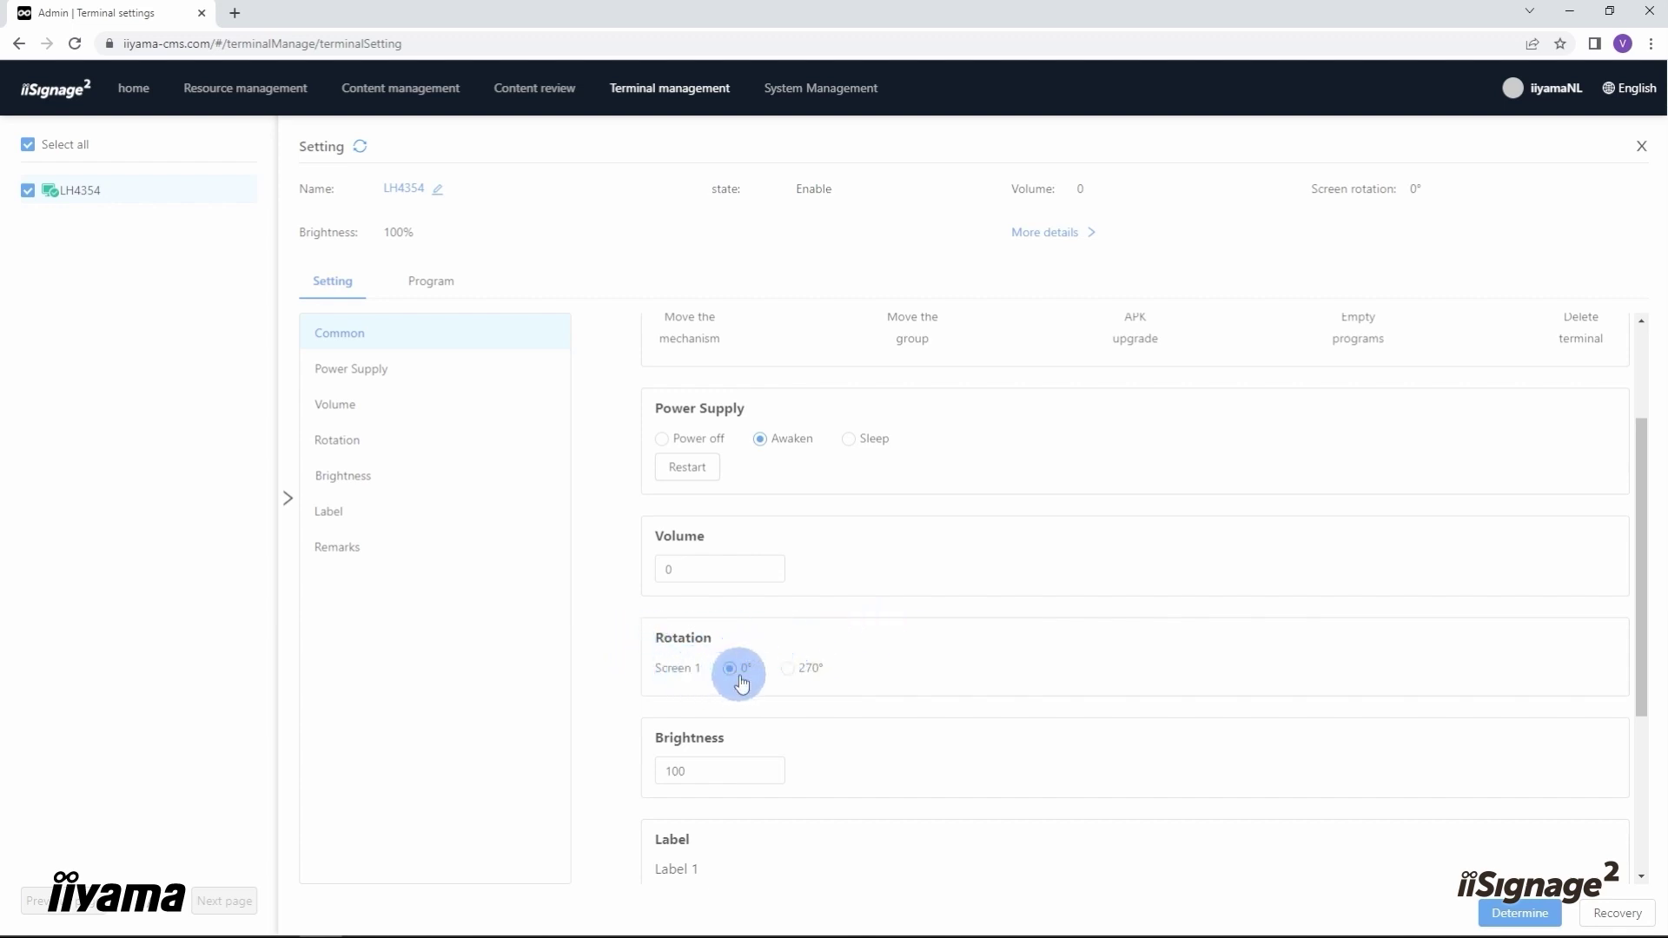
pyautogui.scroll(-3, 819, 633)
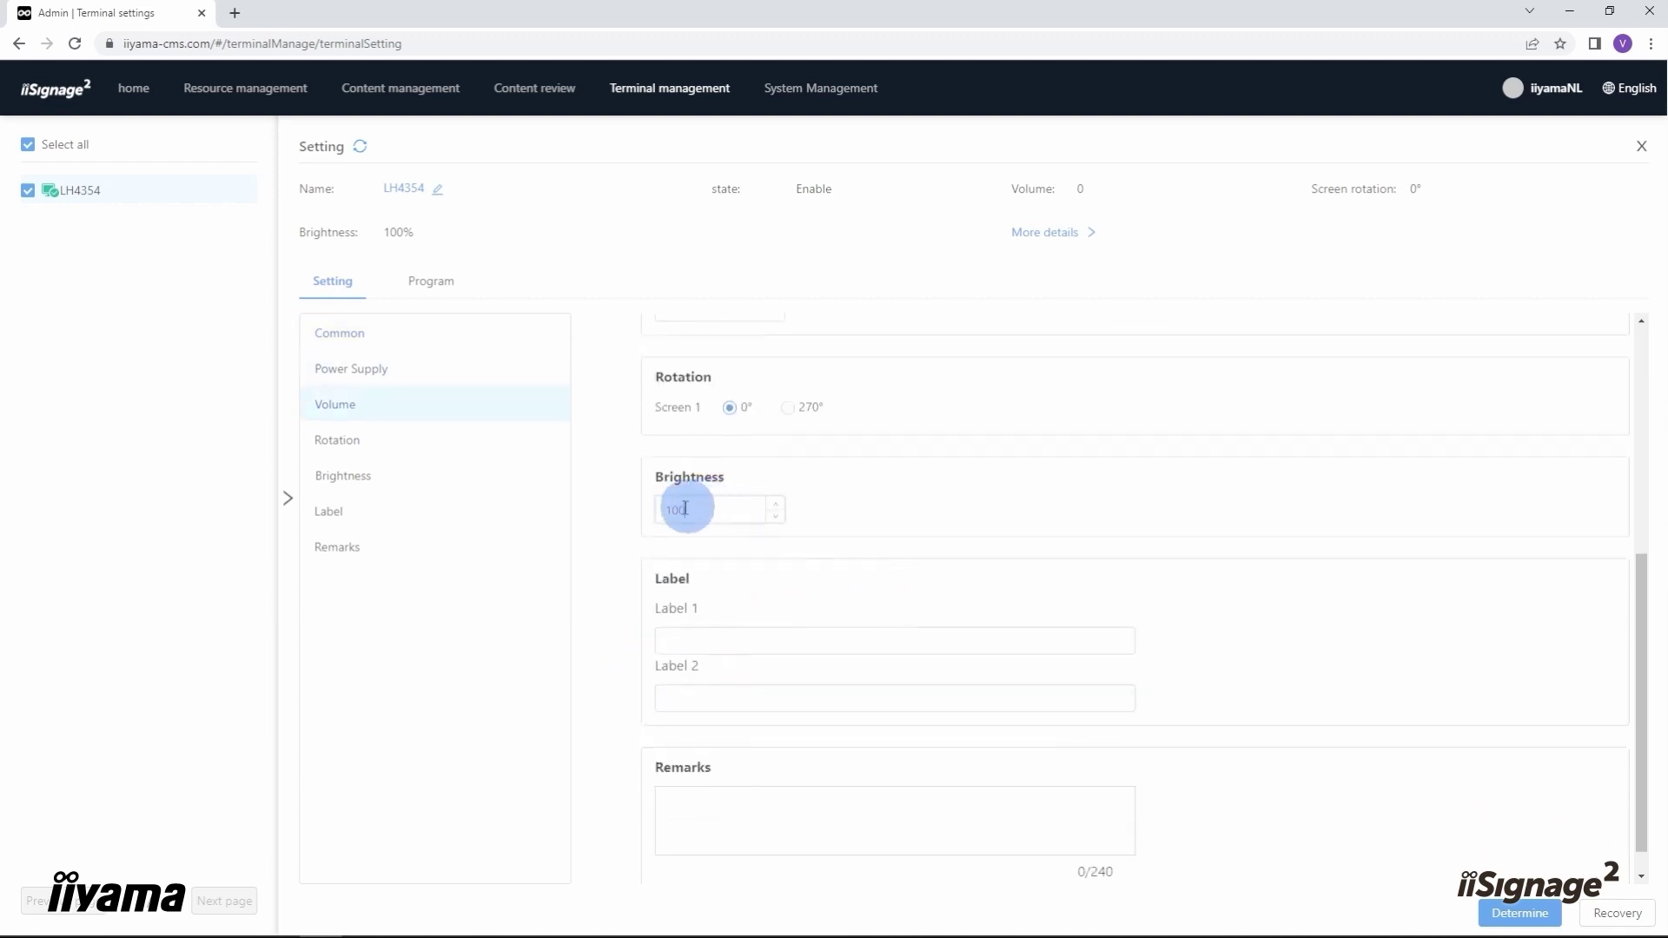
pyautogui.doubleClick(686, 509)
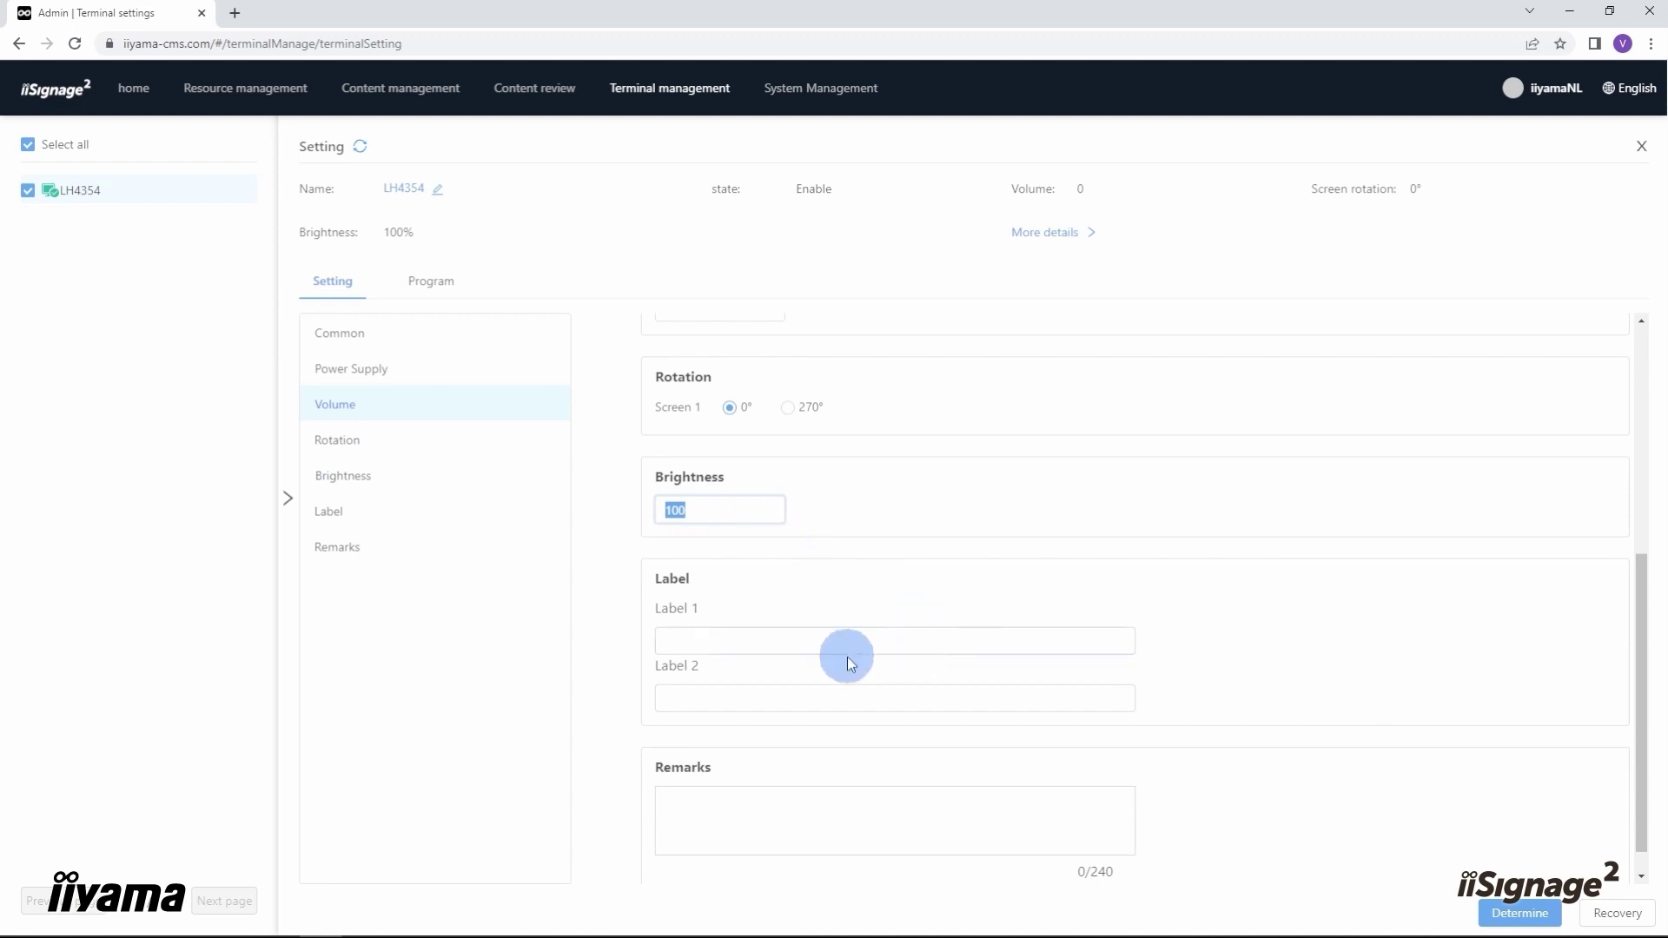
pyautogui.scroll(5, 847, 657)
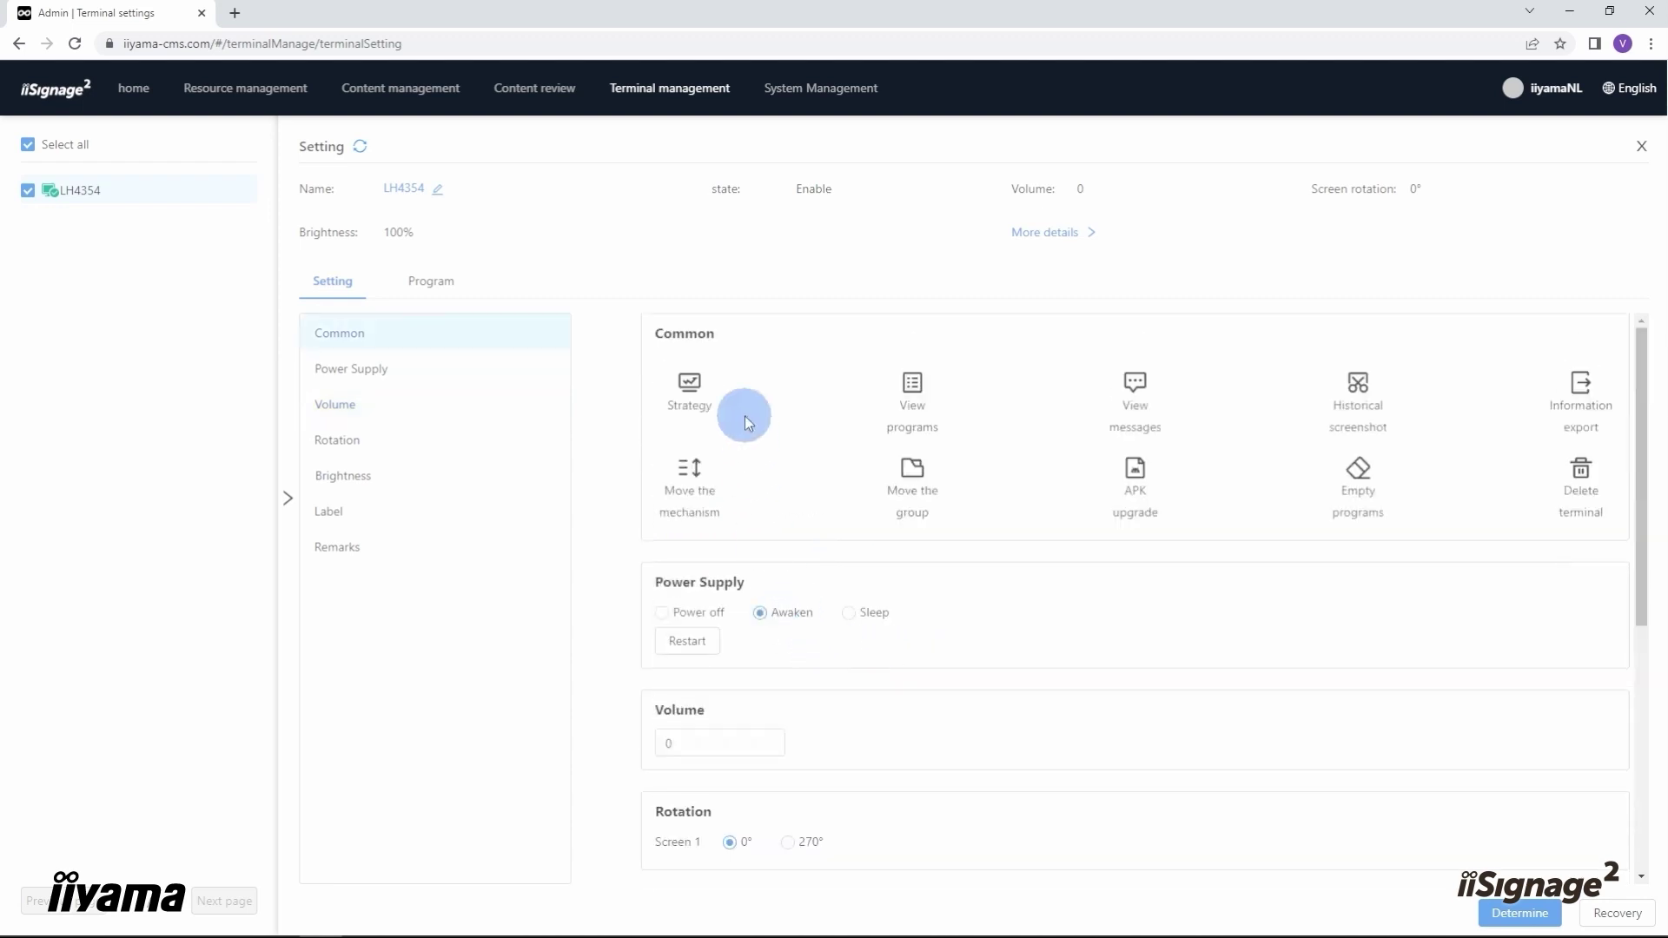
pyautogui.click(689, 387)
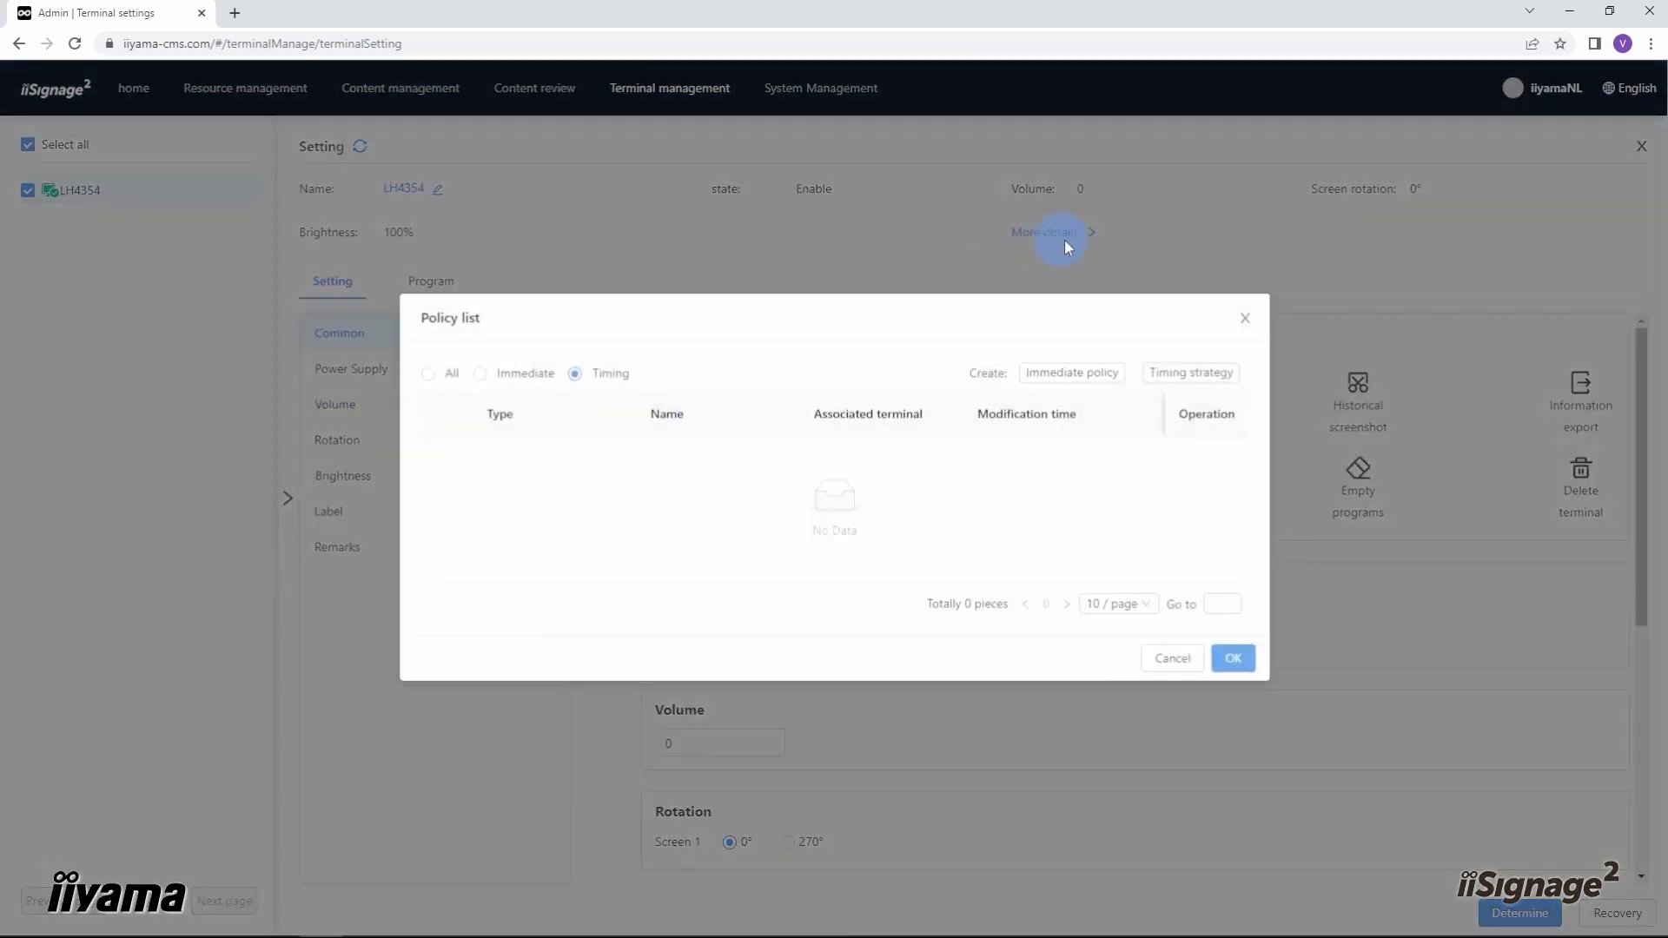
pyautogui.click(1192, 372)
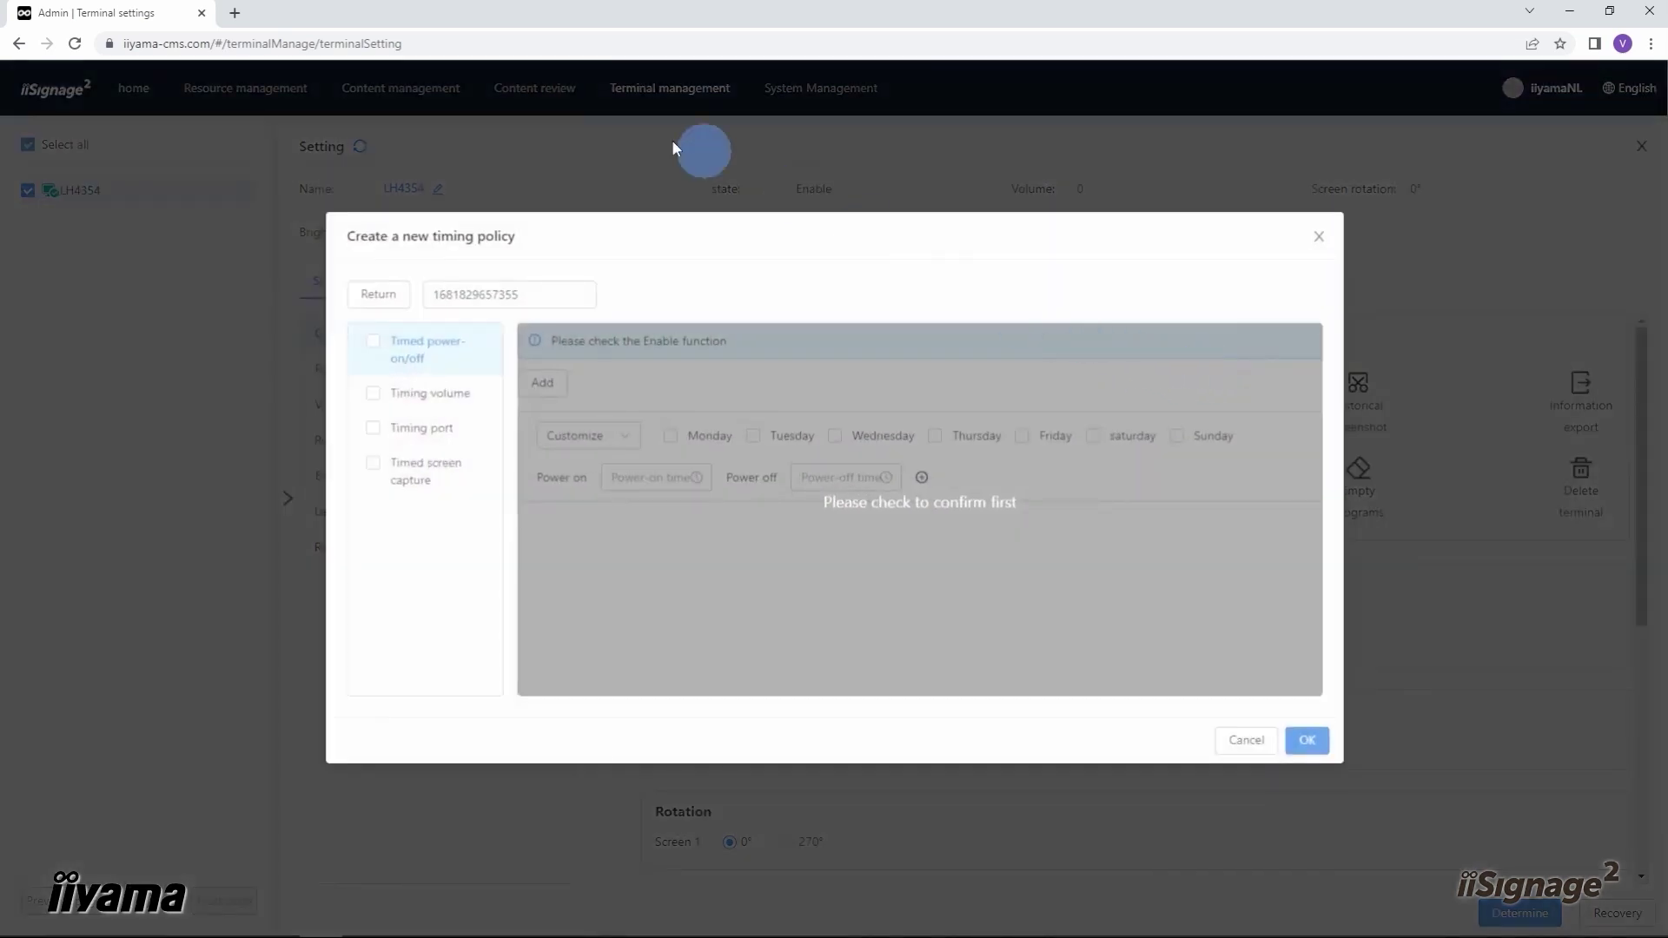
pyautogui.click(373, 342)
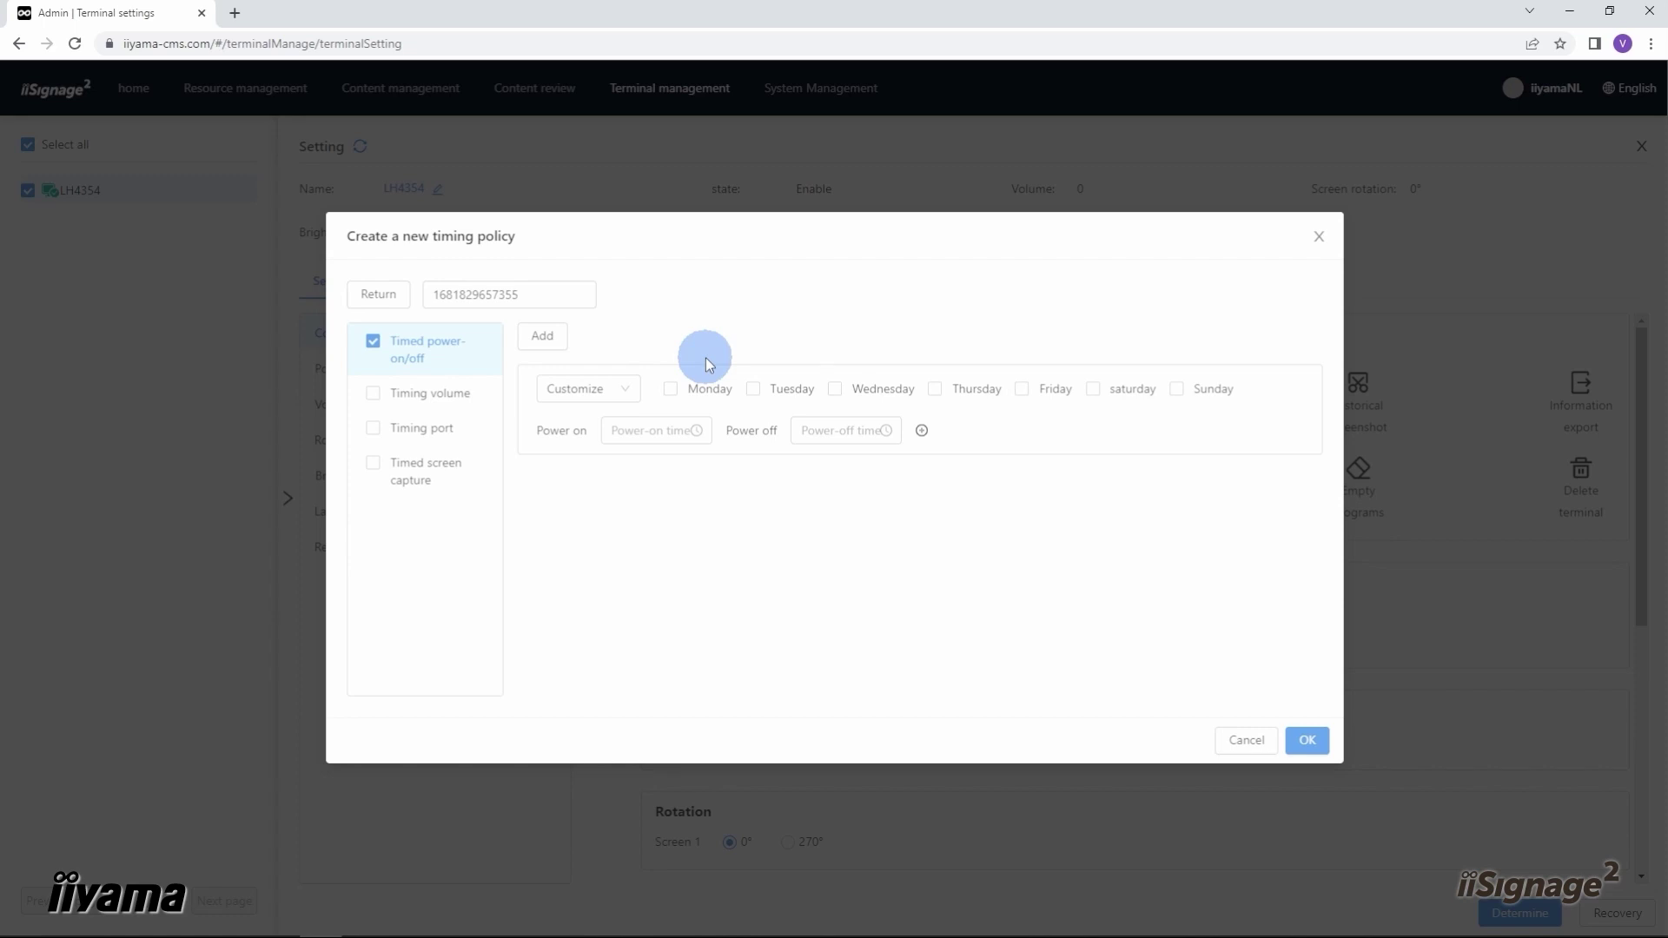
pyautogui.click(709, 388)
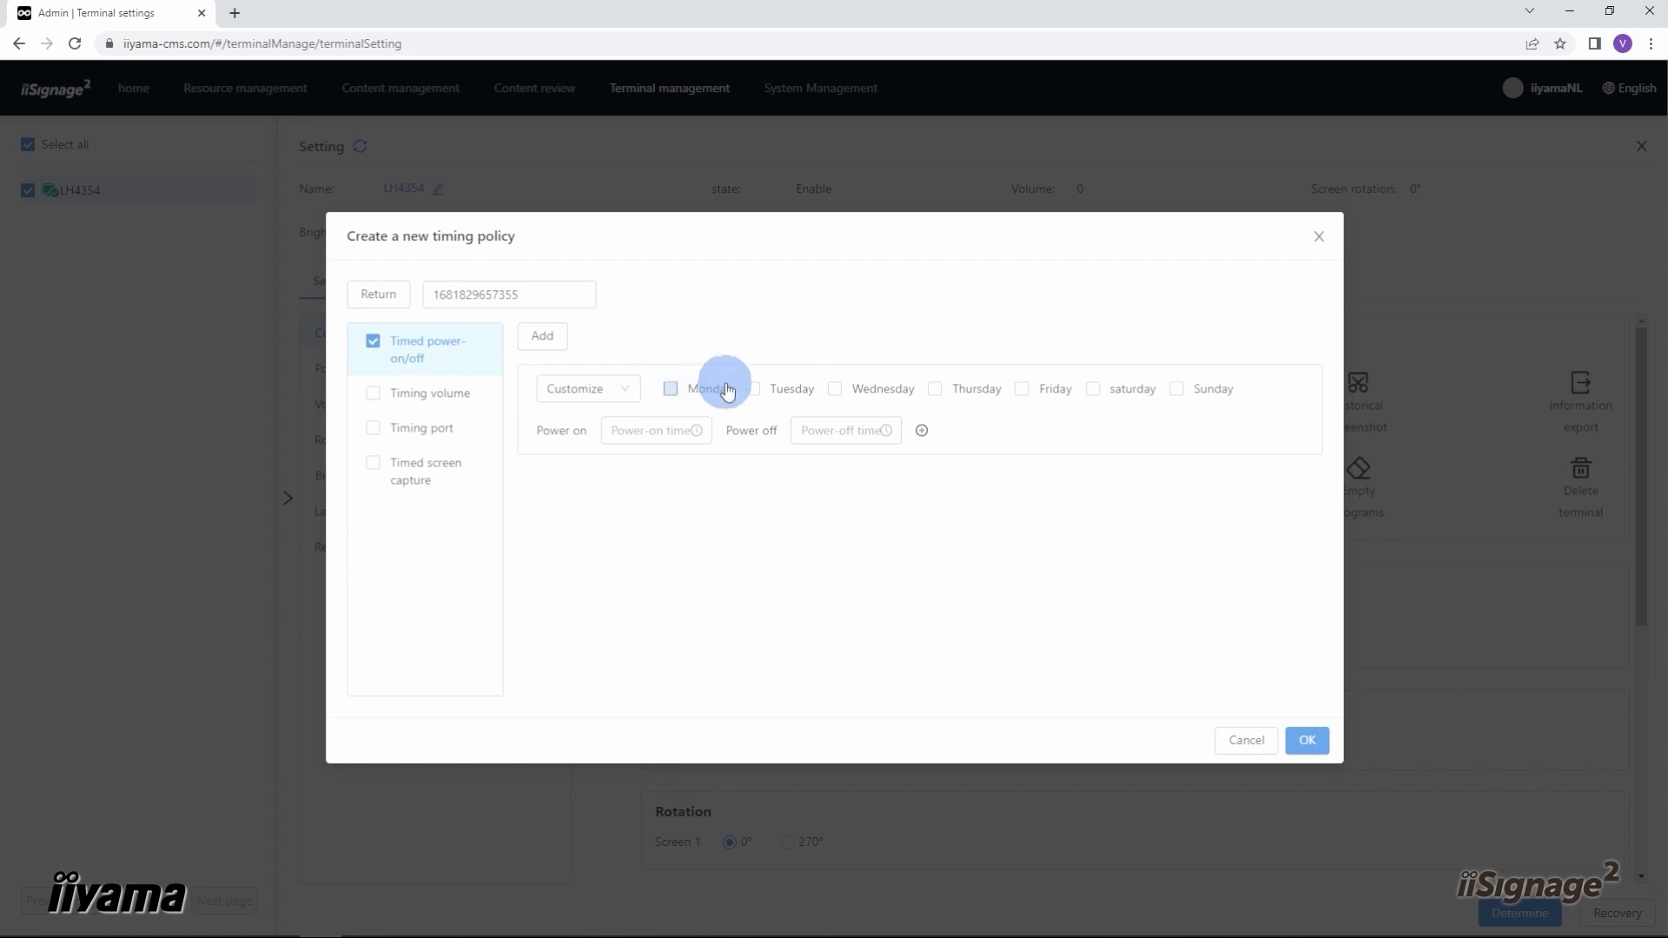
pyautogui.click(786, 389)
pyautogui.click(882, 389)
pyautogui.click(962, 391)
pyautogui.click(669, 430)
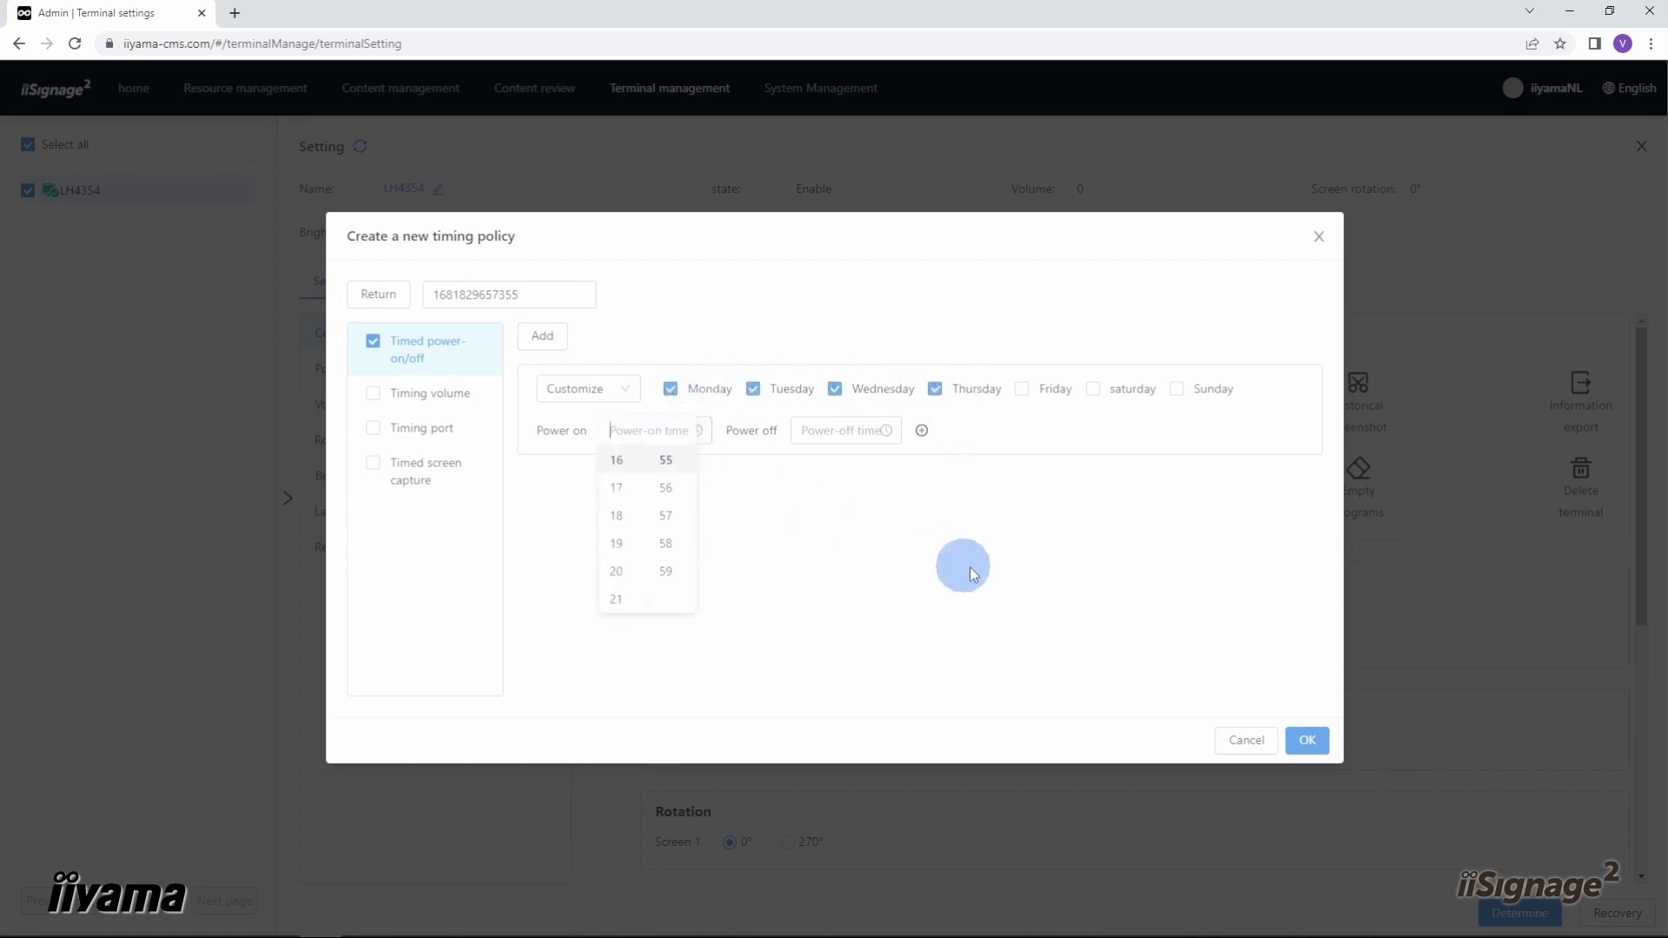
pyautogui.click(920, 597)
pyautogui.click(374, 344)
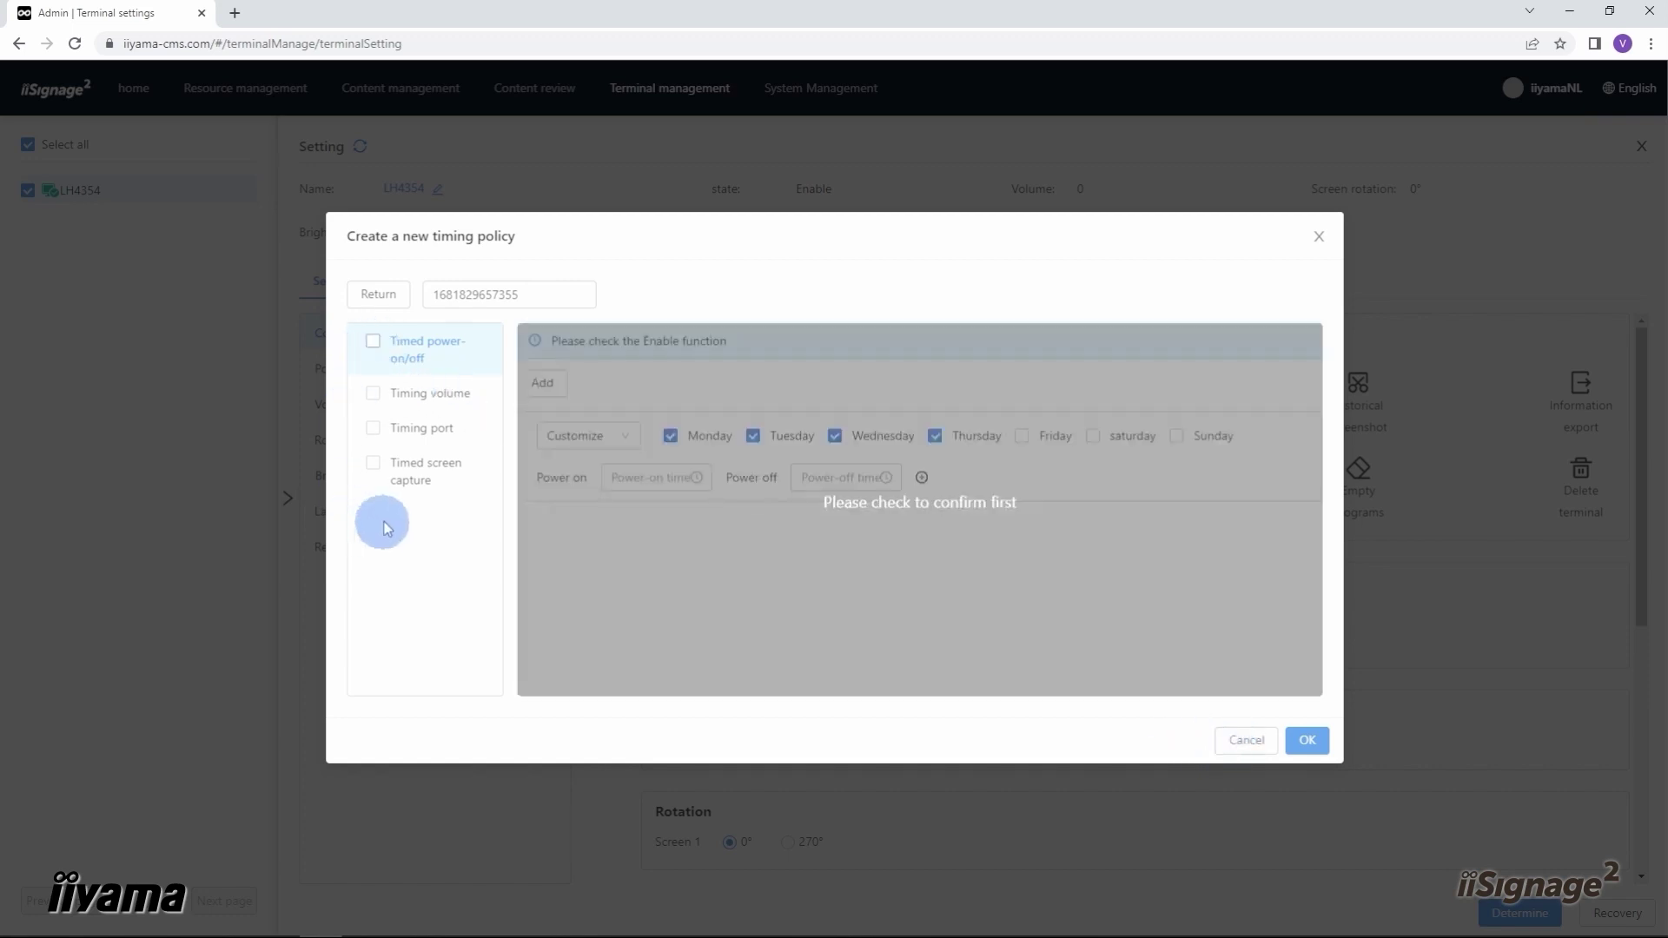
pyautogui.click(402, 485)
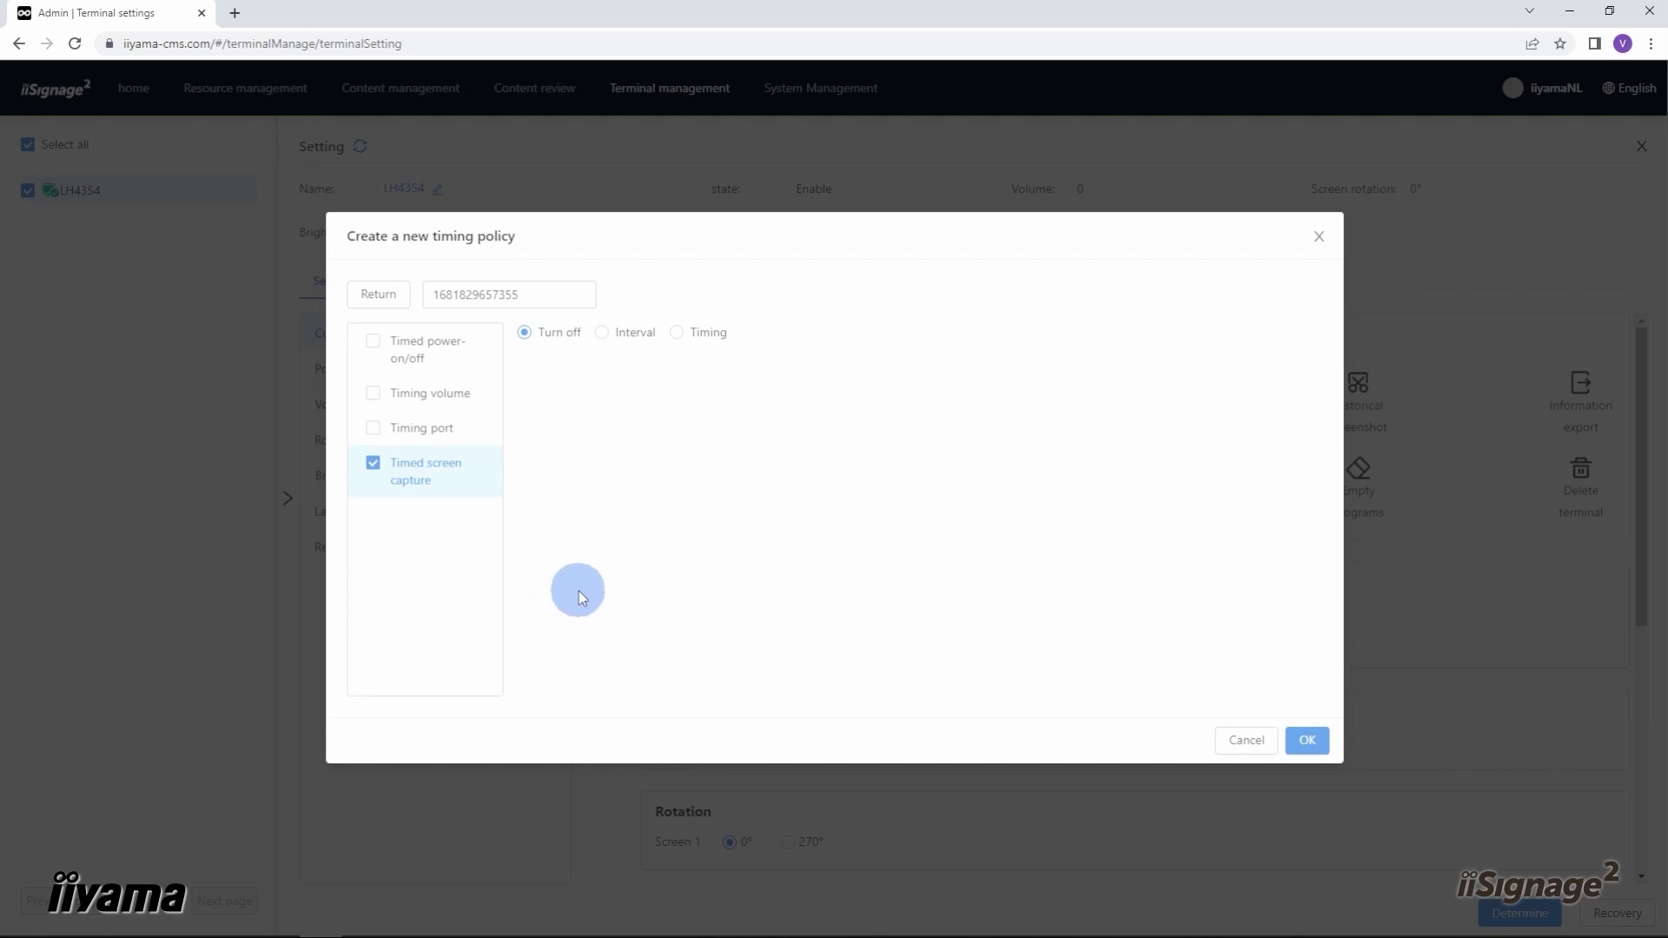
pyautogui.click(636, 334)
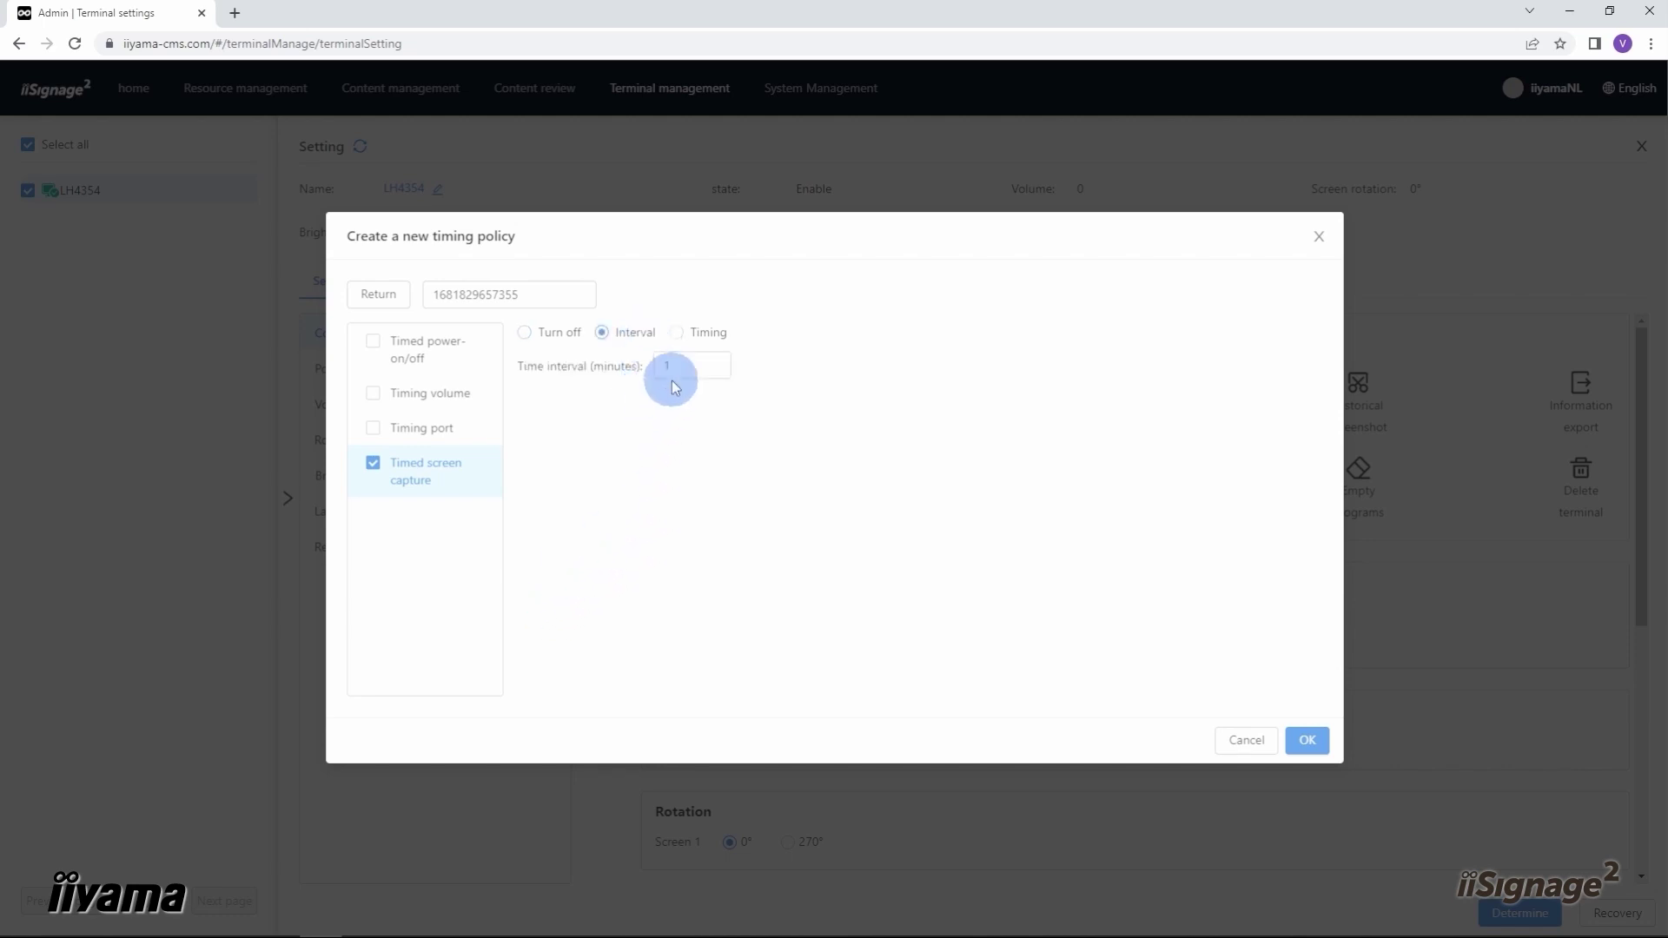
pyautogui.click(683, 331)
pyautogui.click(608, 410)
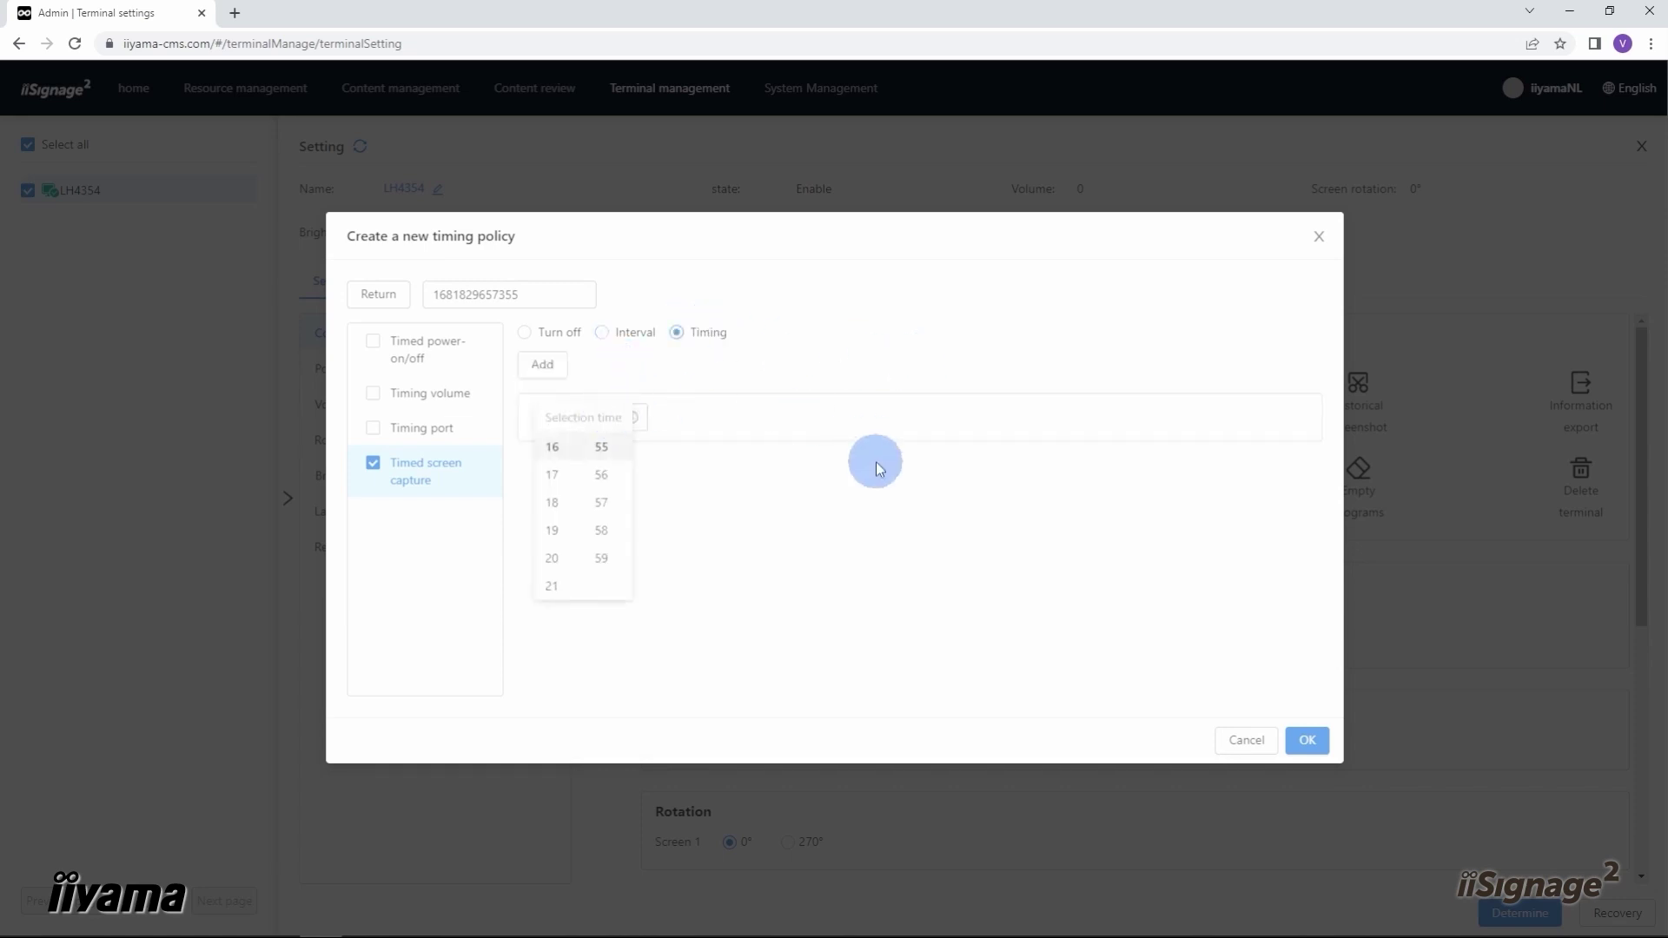
pyautogui.click(542, 367)
pyautogui.click(707, 402)
pyautogui.click(756, 262)
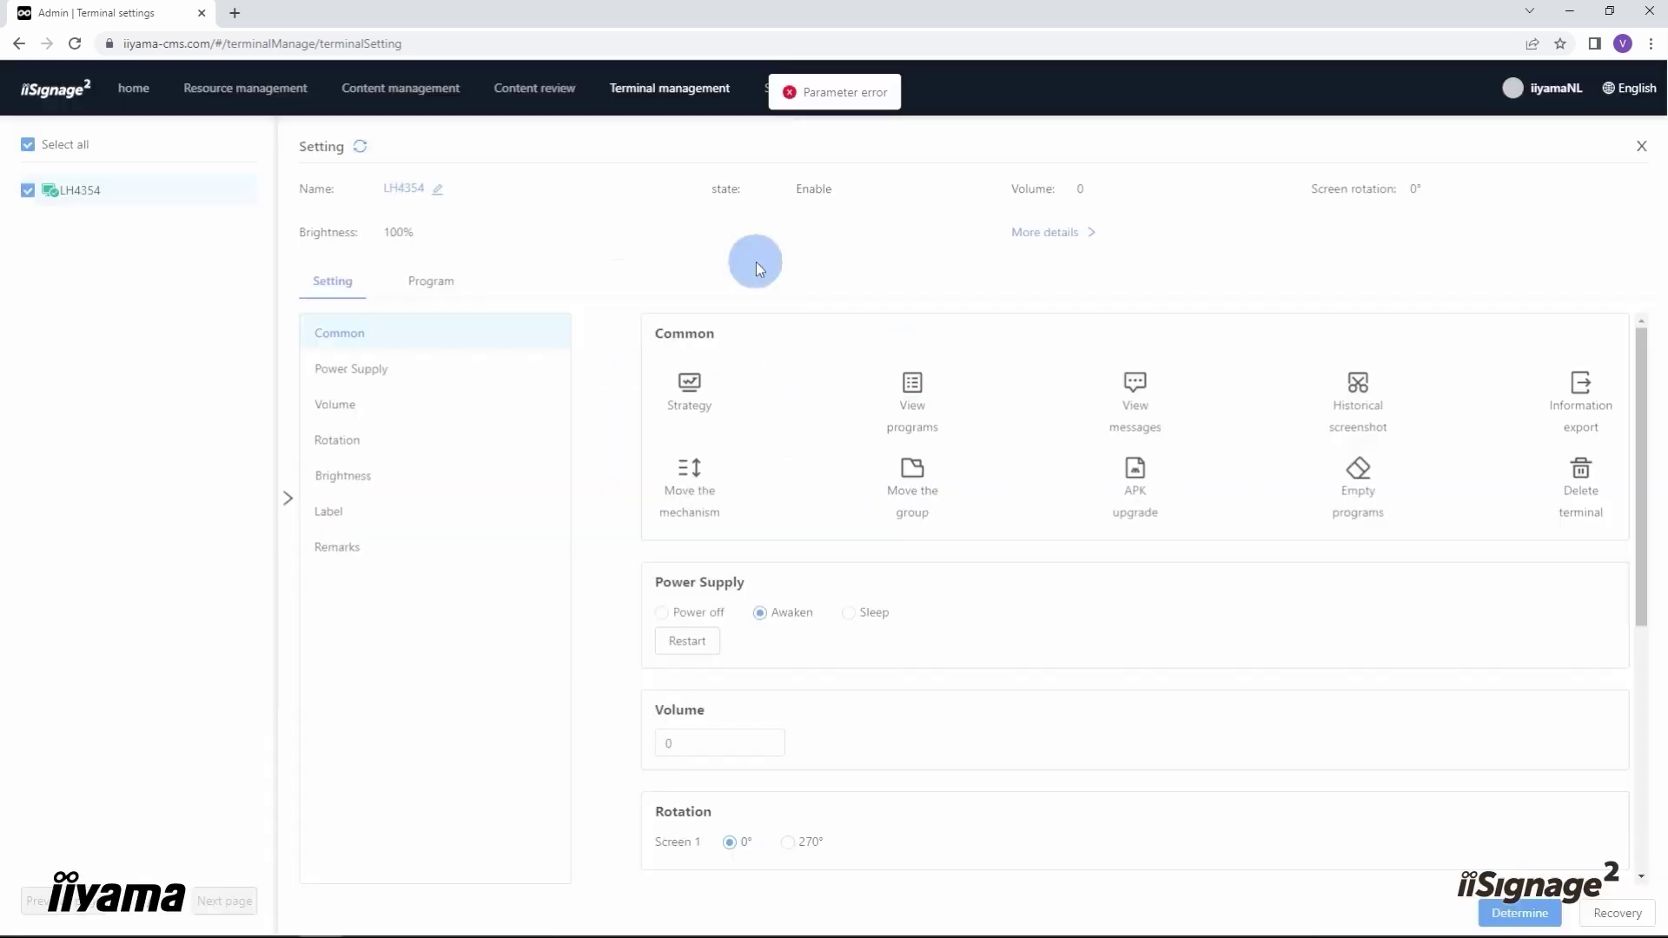
# Show LH4354's Program tab with its screenshot, storage usage and assigned programs
pyautogui.click(438, 281)
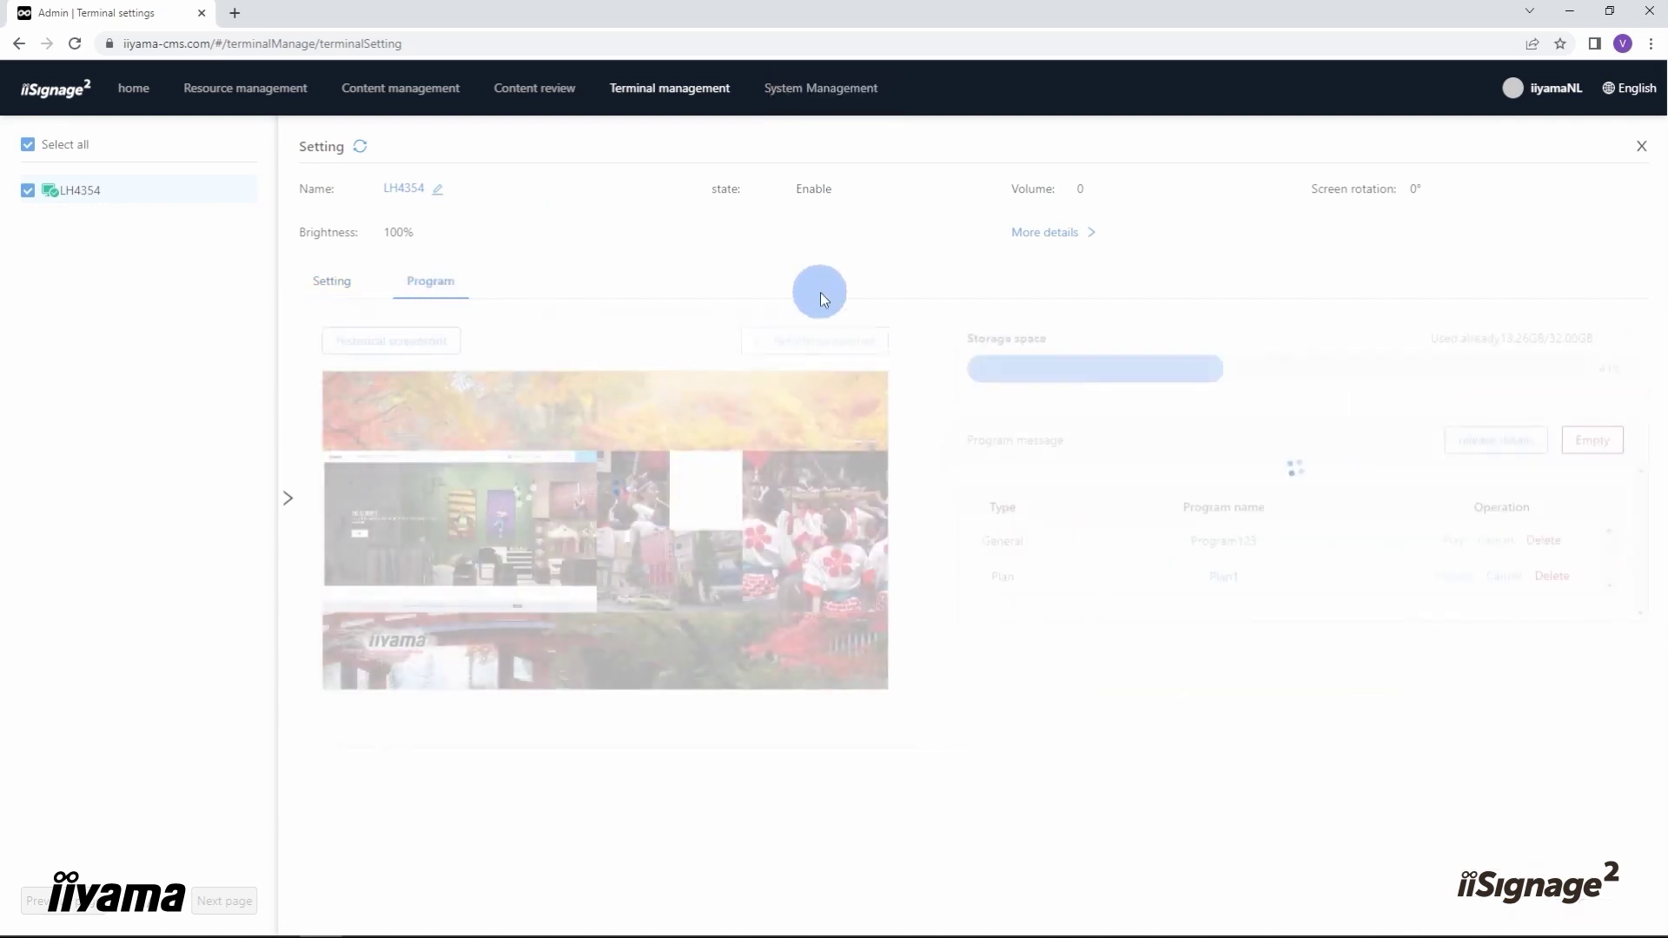